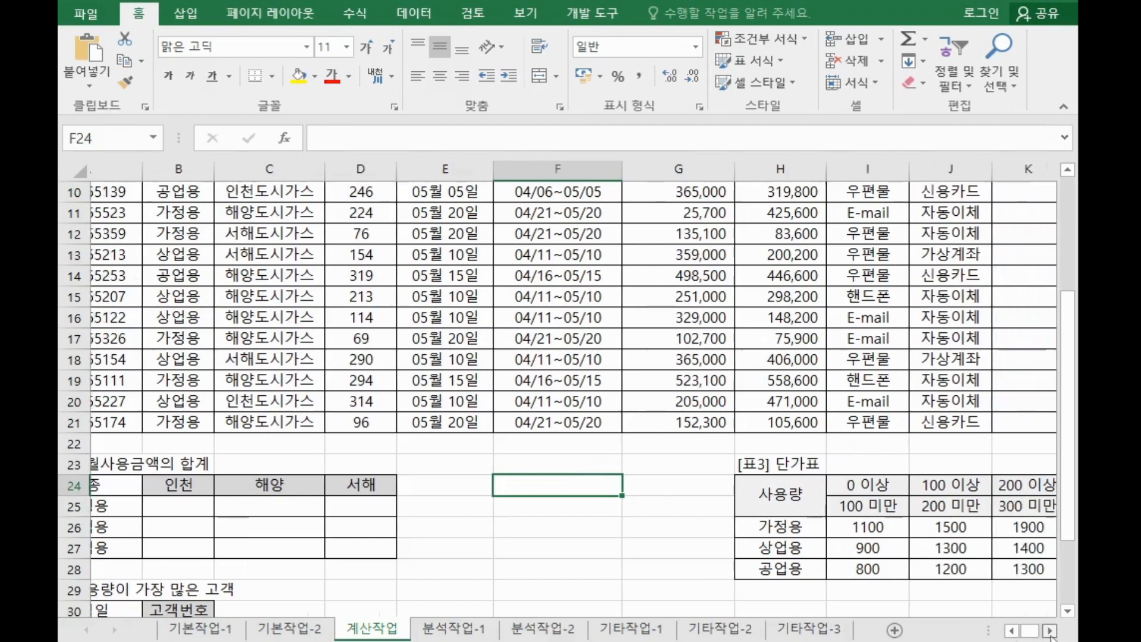
Step: Select cell K3 in the 비고 column, open the Visual Basic editor and insert a new module
scroll(802, 512, up, 3)
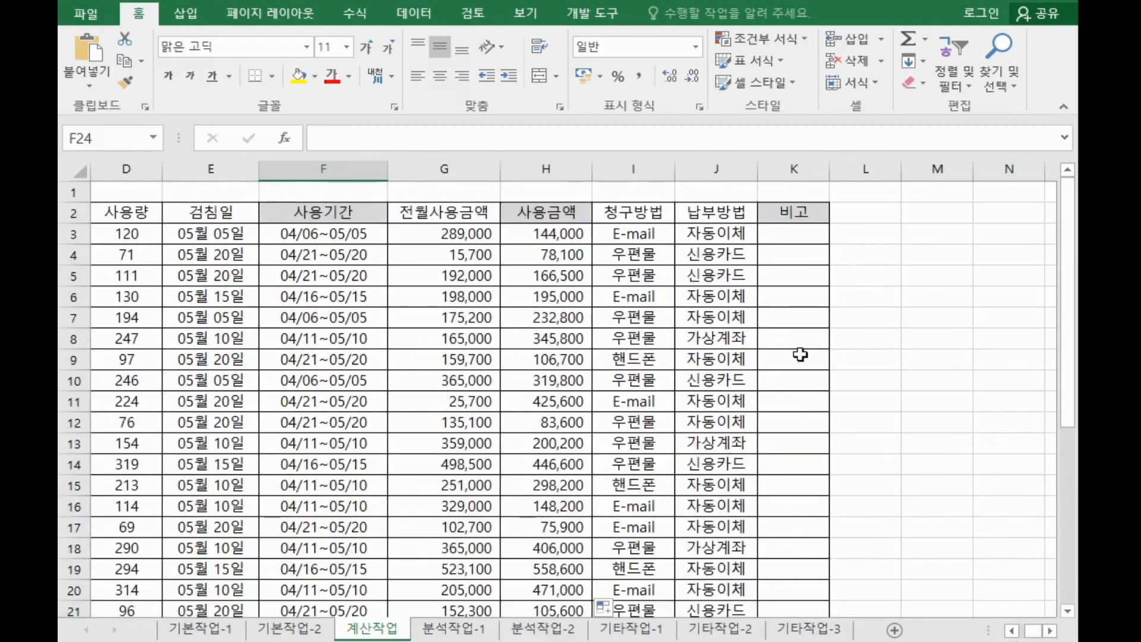
click(800, 234)
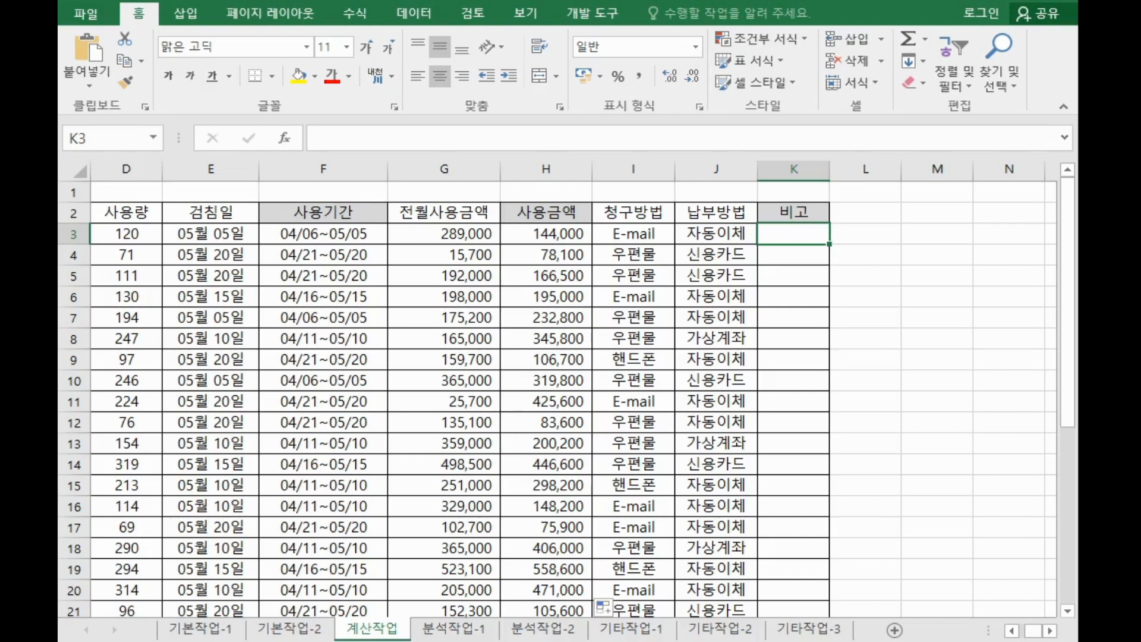
click(591, 13)
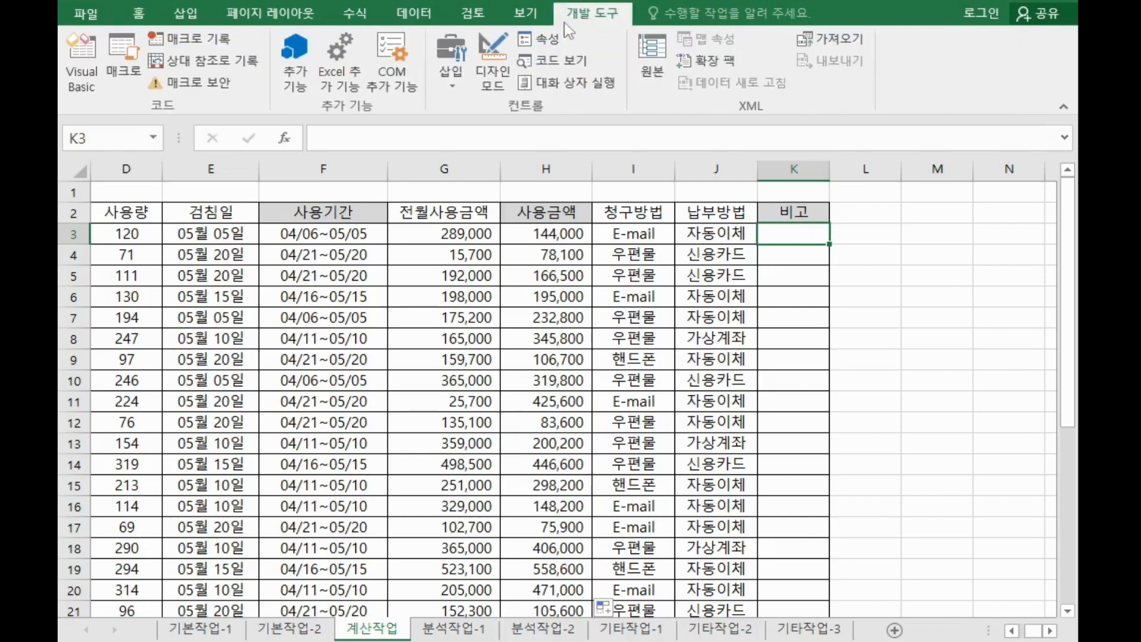
click(99, 50)
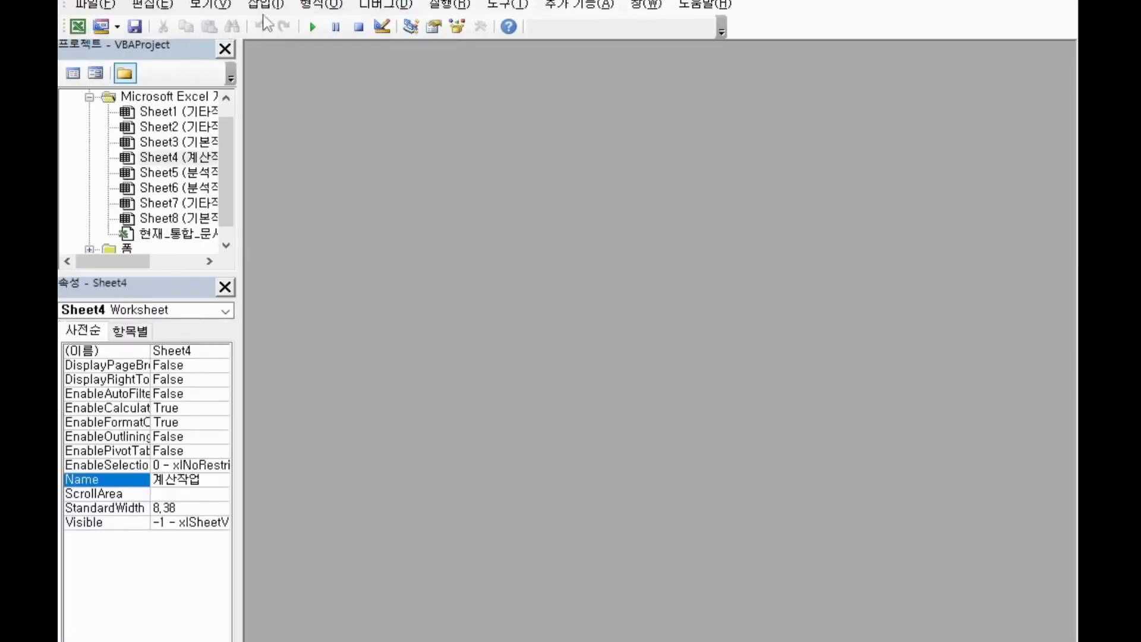
click(267, 5)
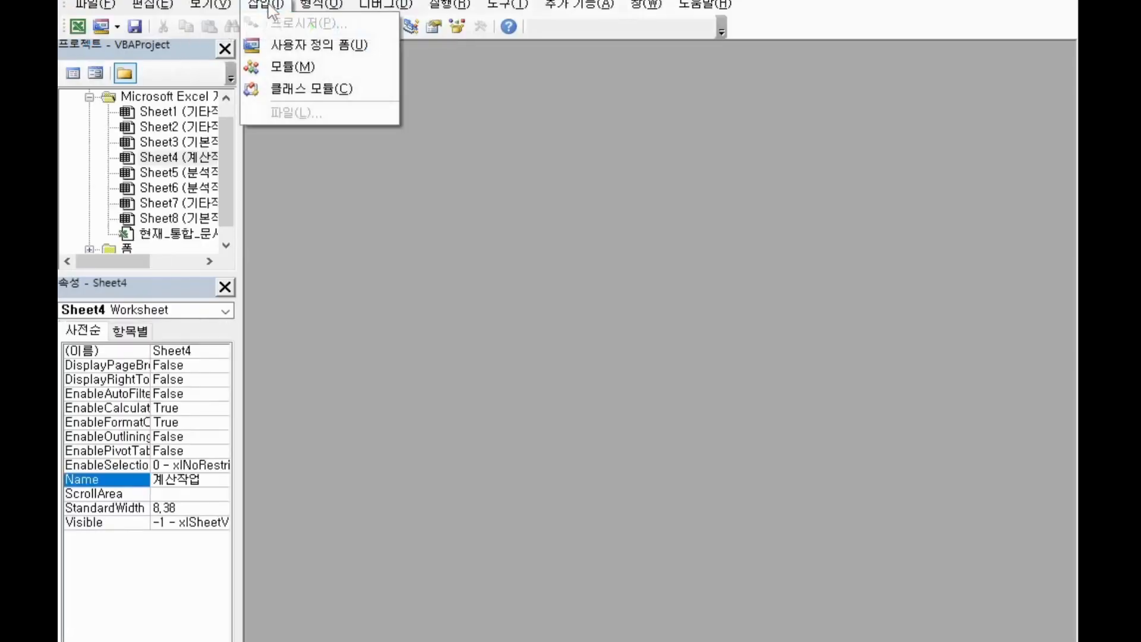
click(294, 66)
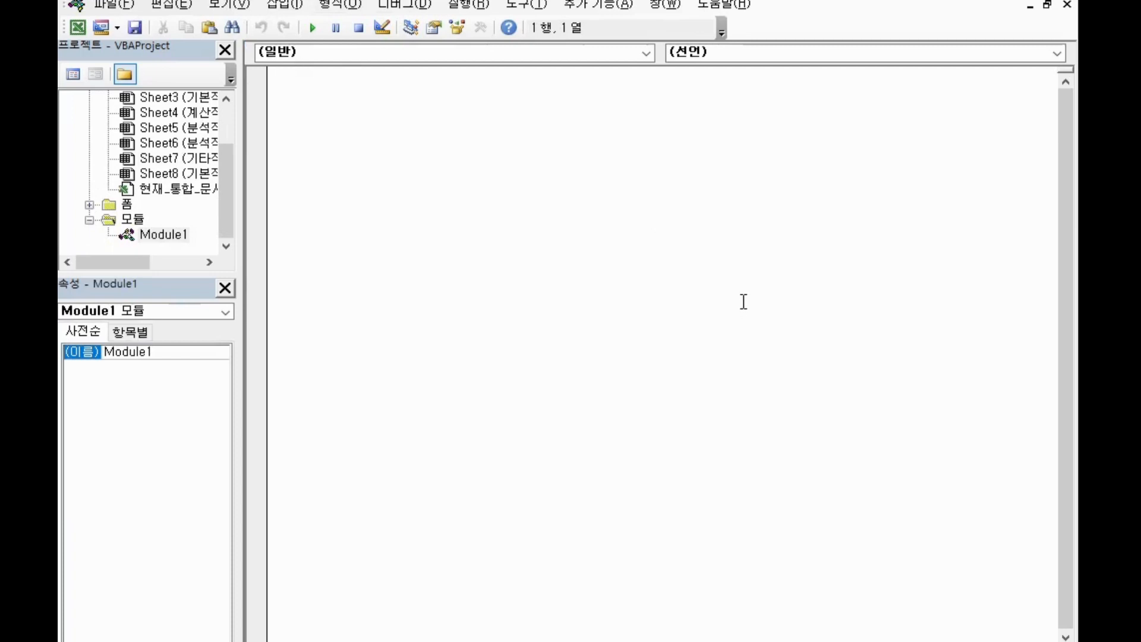
Step: Declare the public function fn비고 with 청구방법 as its argument
text(public function )
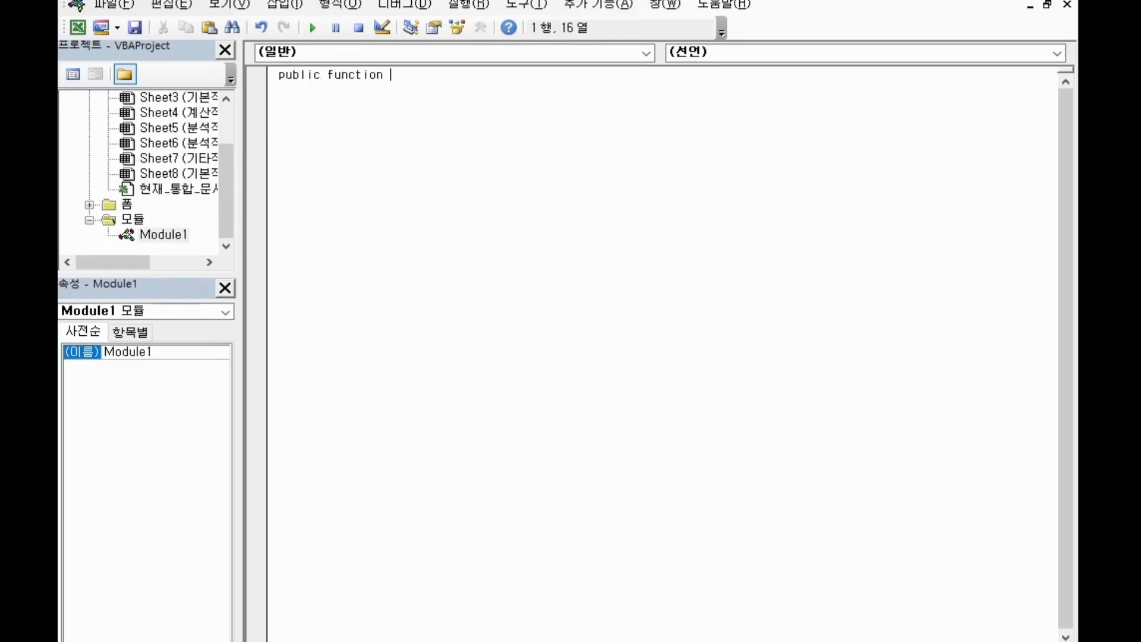
text(fn비교(청구바업)
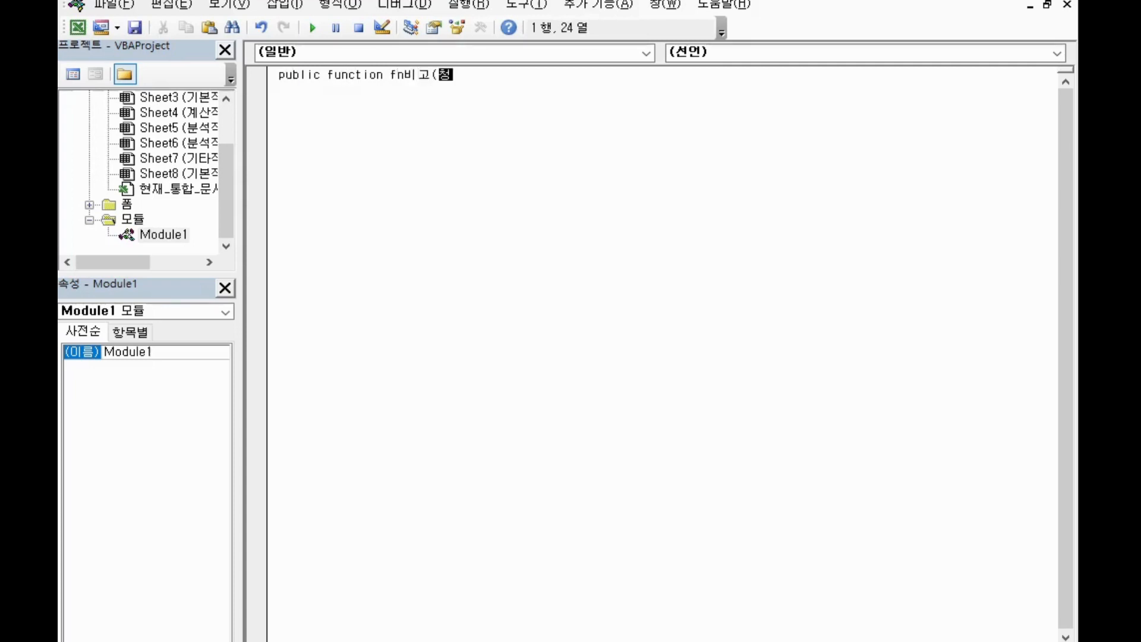
key(BackSpace)
key(BackSpace)
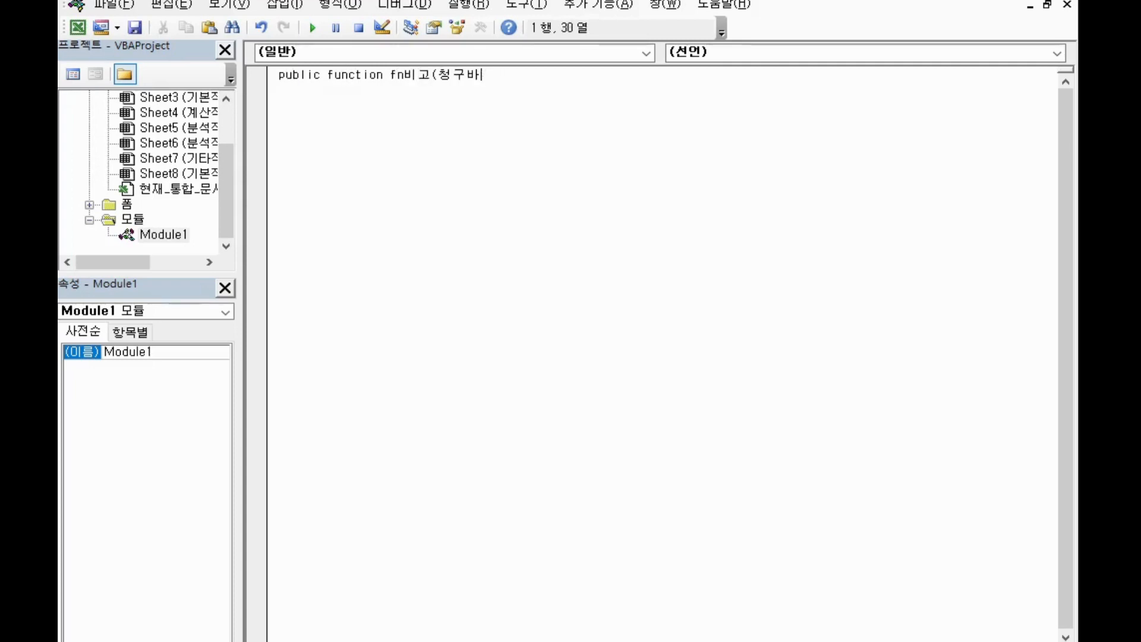
text(방법))
key(Return)
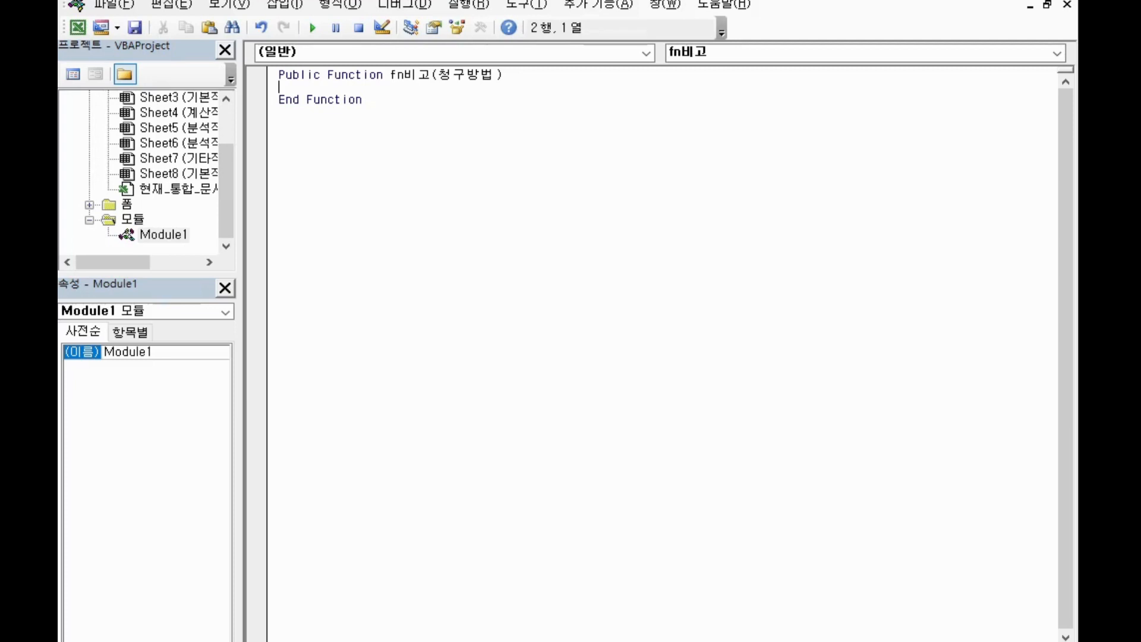
Step: Start the function body with the condition line If 청구방법 = "E-mail" Then
text(ㅑ)
key(BackSpace)
text(if c)
key(BackSpace)
text(ㅊ청구방법=)
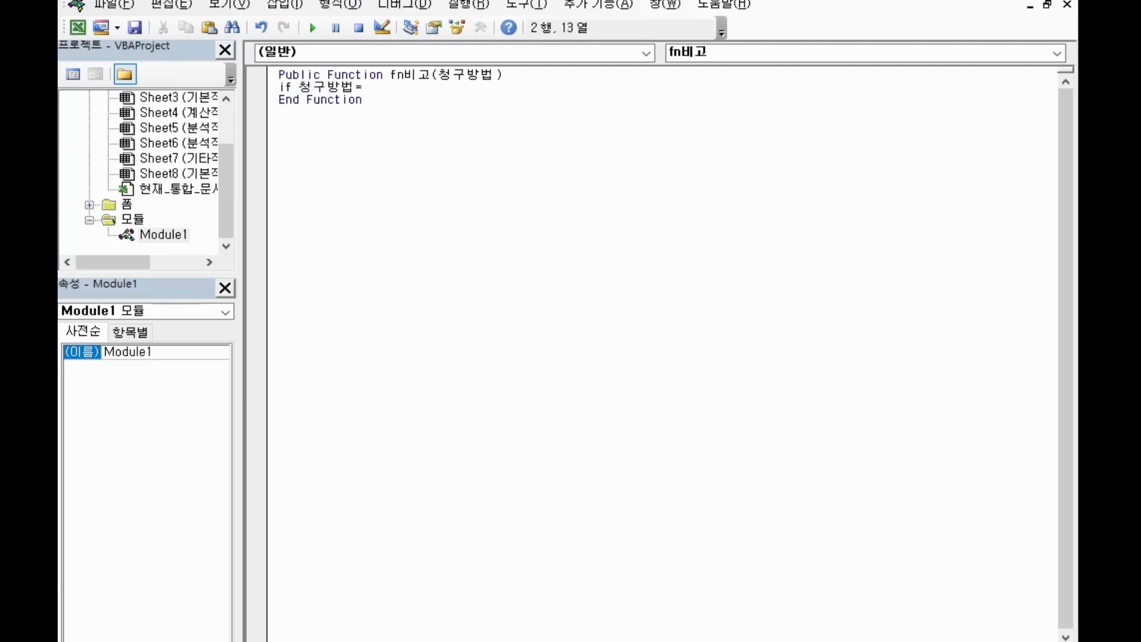
text(")
text(티)
text(-mail" 소)
key(BackSpace)
text(then)
key(Return)
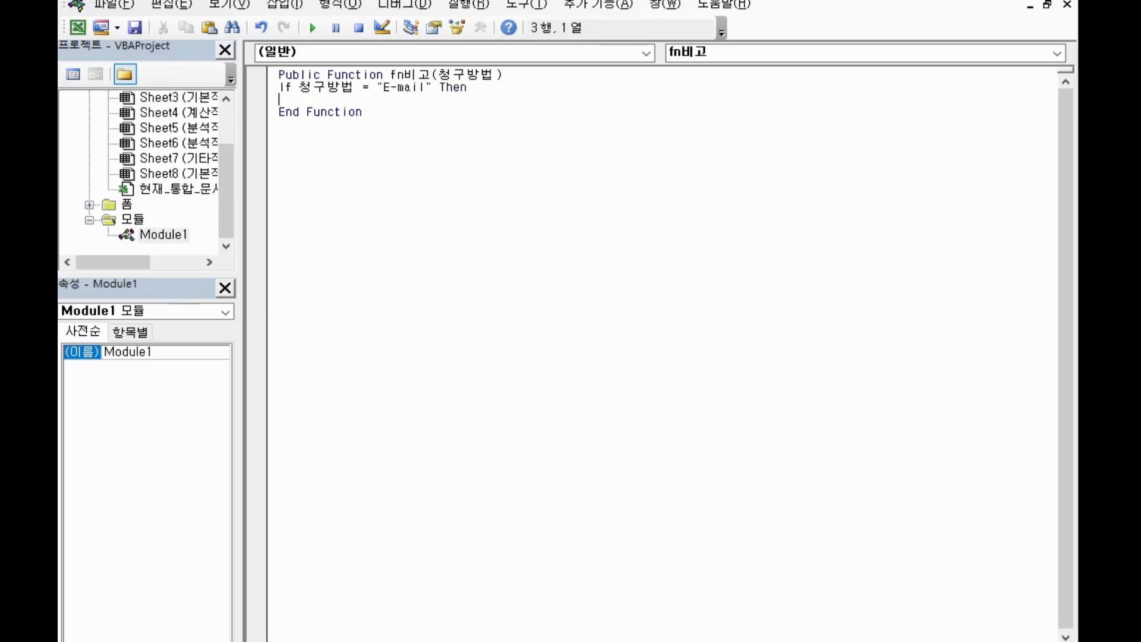
Step: Make the E-mail branch return "4%할인" by assigning it to fn비고, and start a new line
text(fn비고()
key(BackSpace)
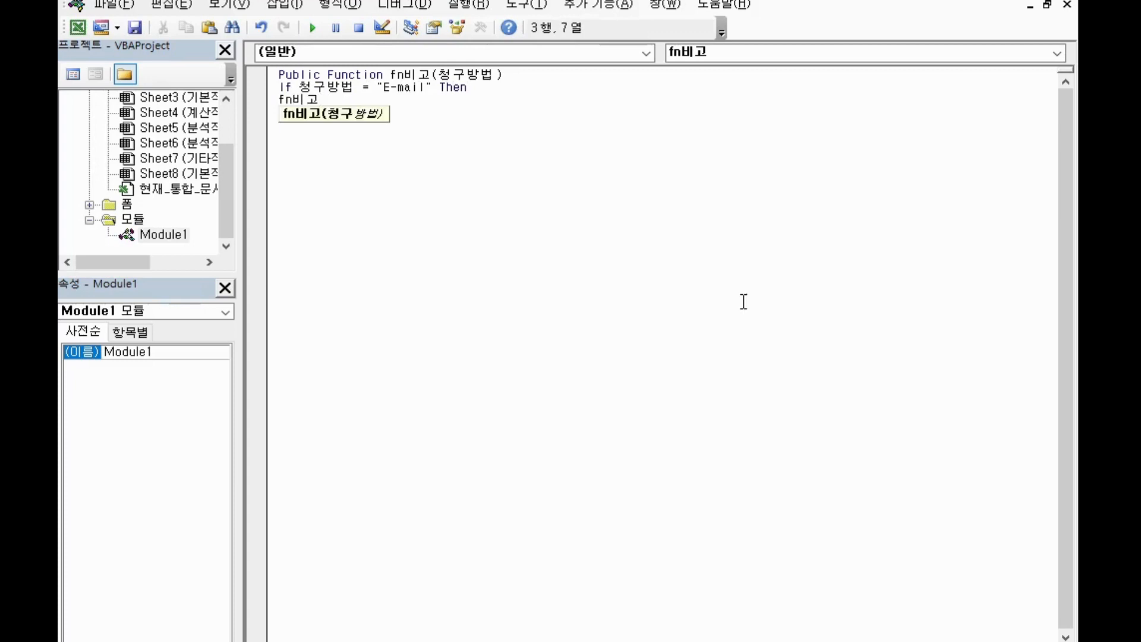
key(BackSpace)
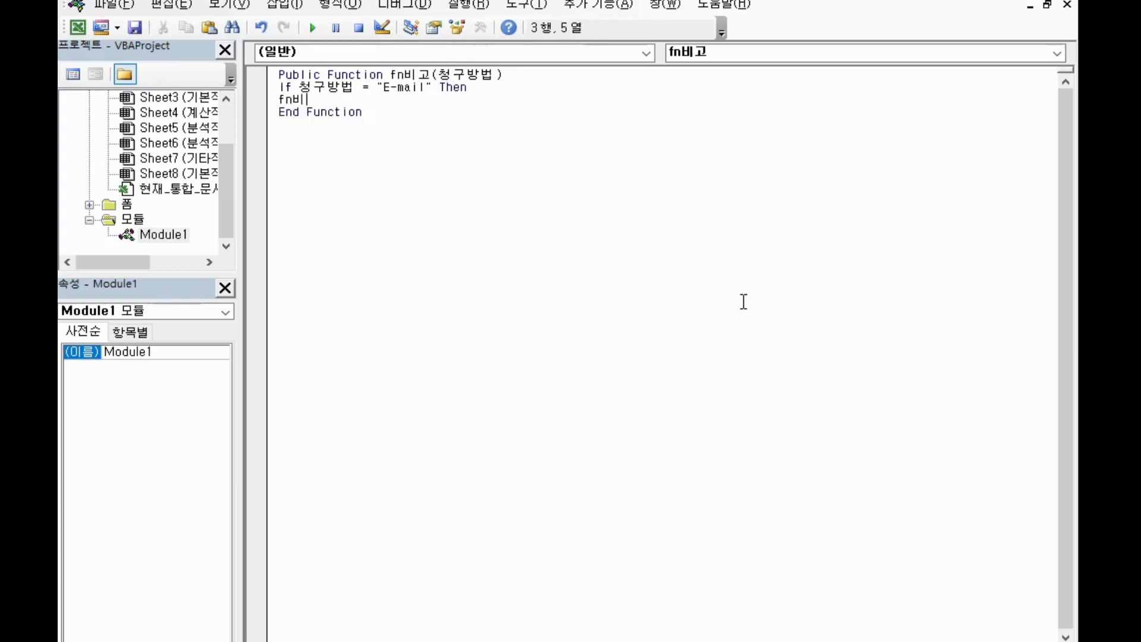
text(고 = "4%할인)
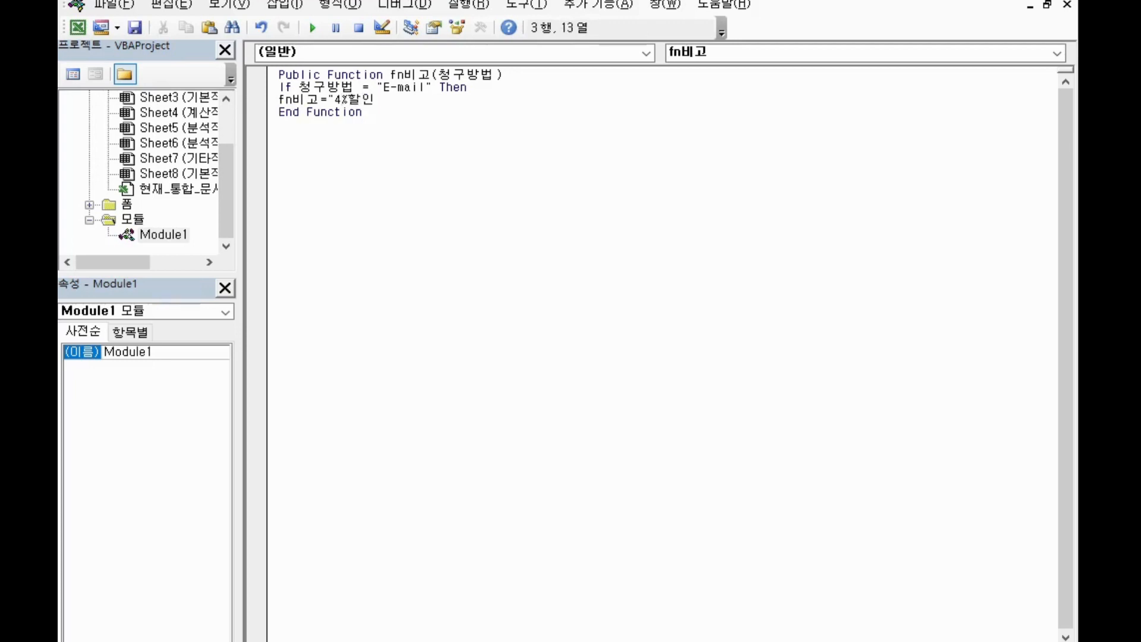
text(")
key(Return)
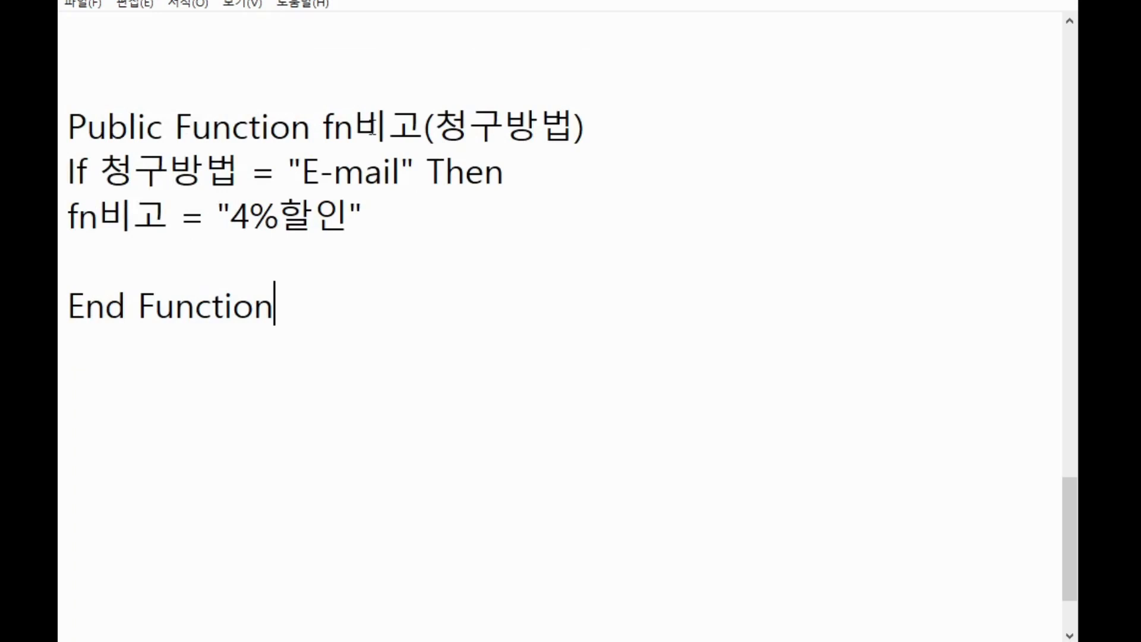
Step: Examine the argument, the E-mail condition and its return value in the Notepad copy of the function
drag(322, 127, 574, 125)
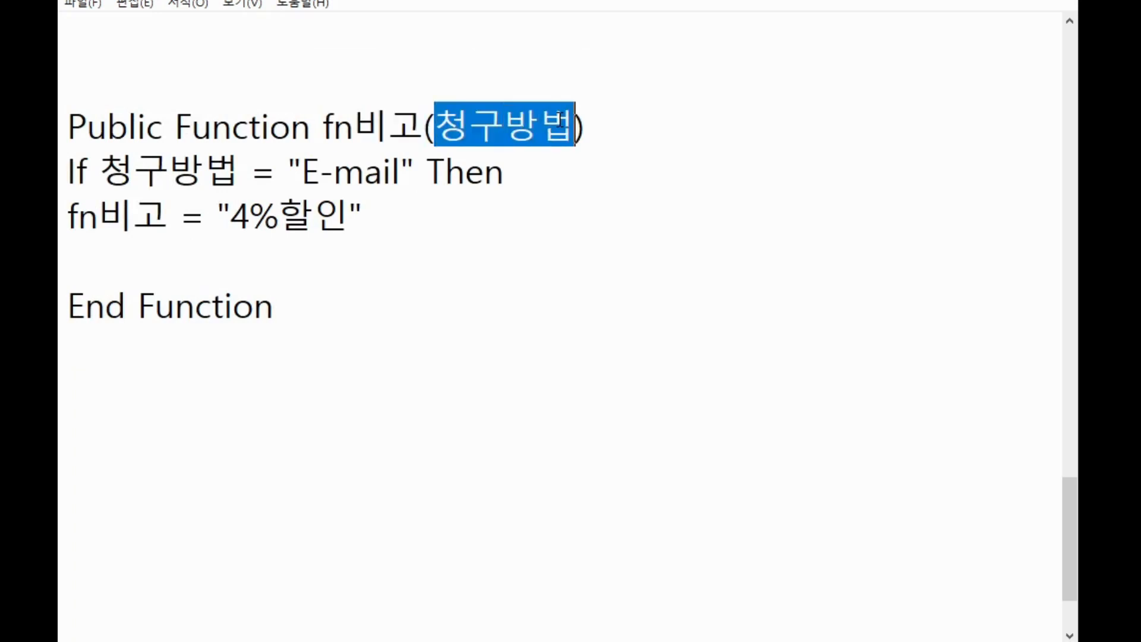
click(509, 152)
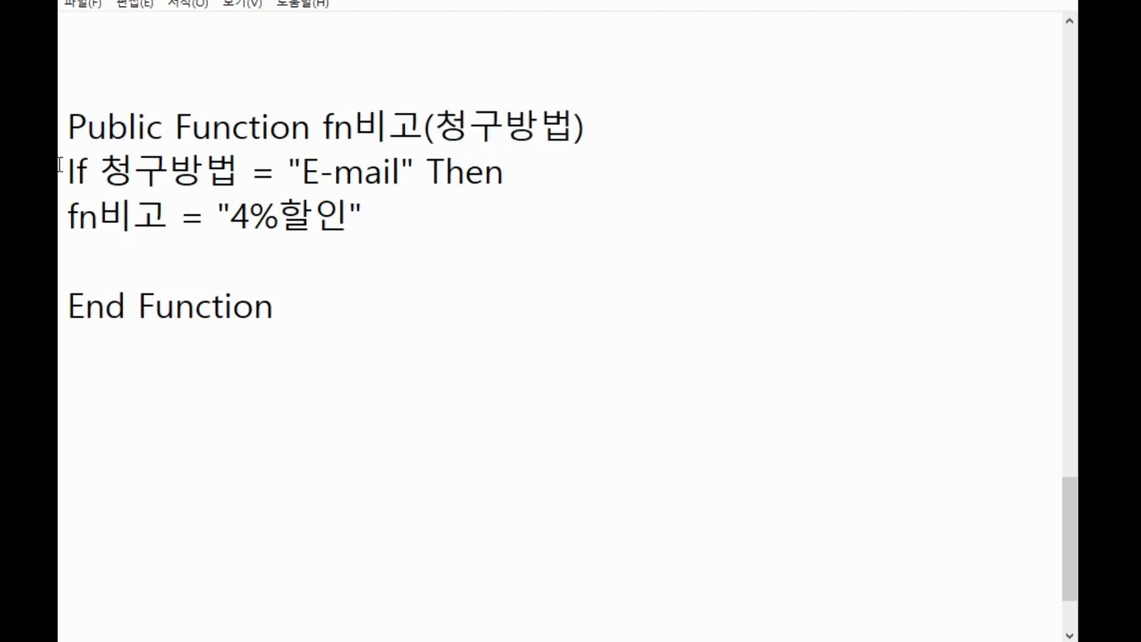
drag(61, 169, 277, 172)
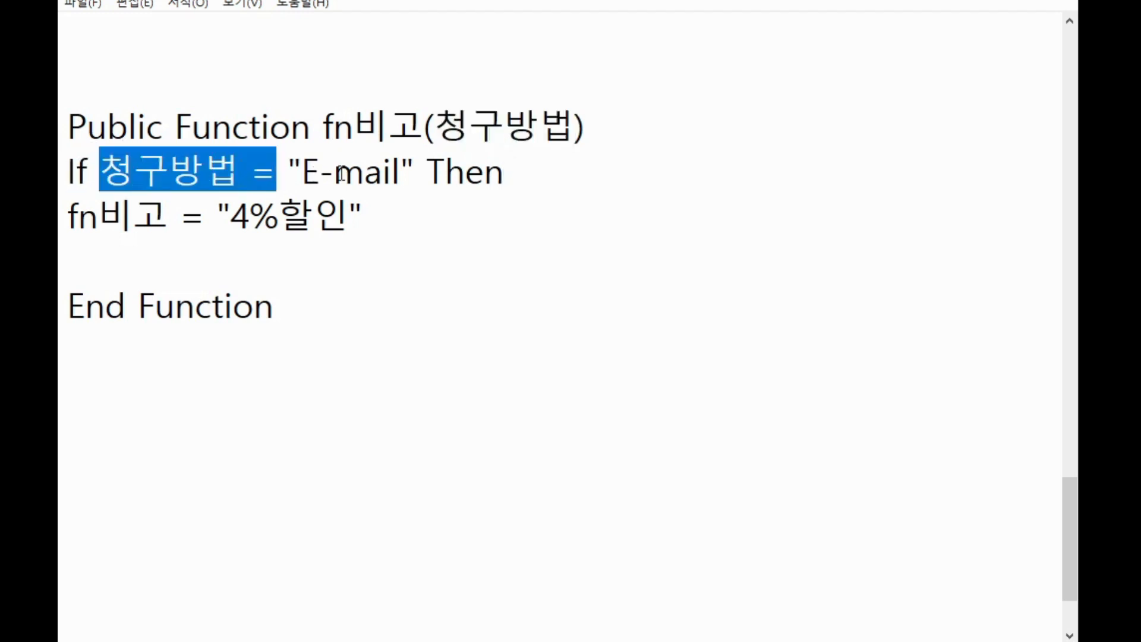
drag(446, 172, 485, 172)
drag(64, 216, 350, 217)
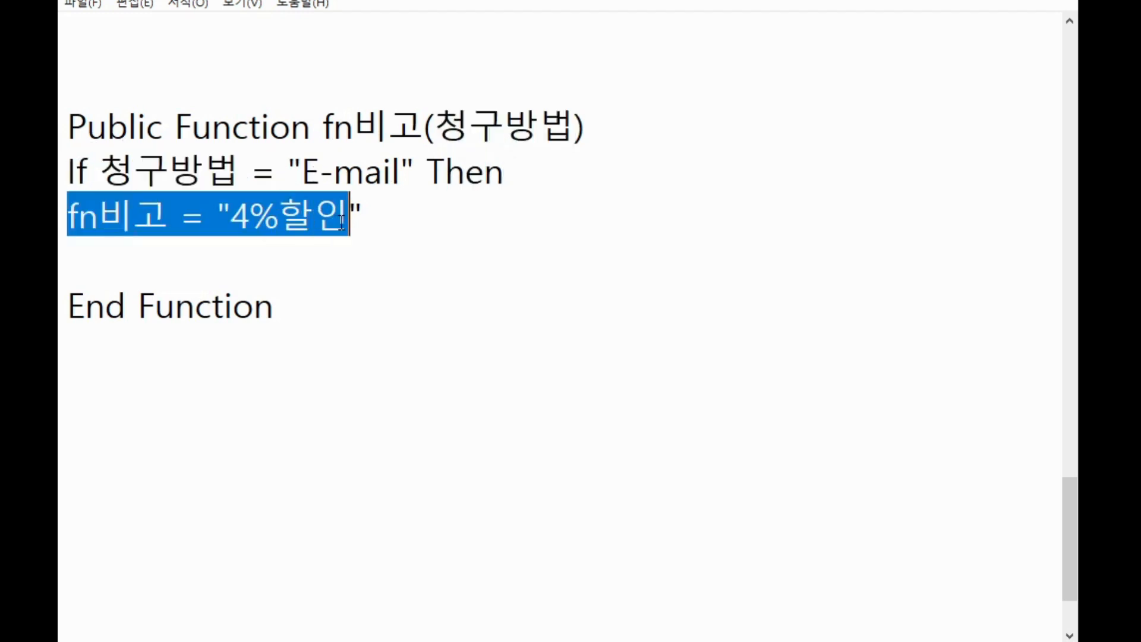
click(62, 162)
drag(99, 172, 488, 185)
drag(66, 216, 351, 215)
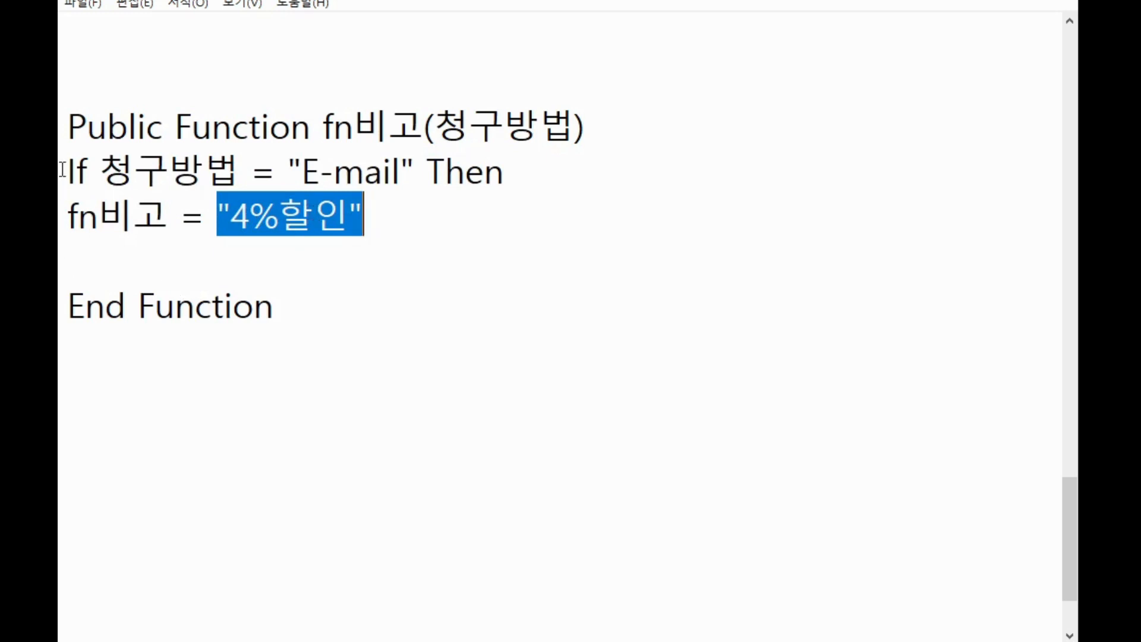
drag(68, 217, 382, 212)
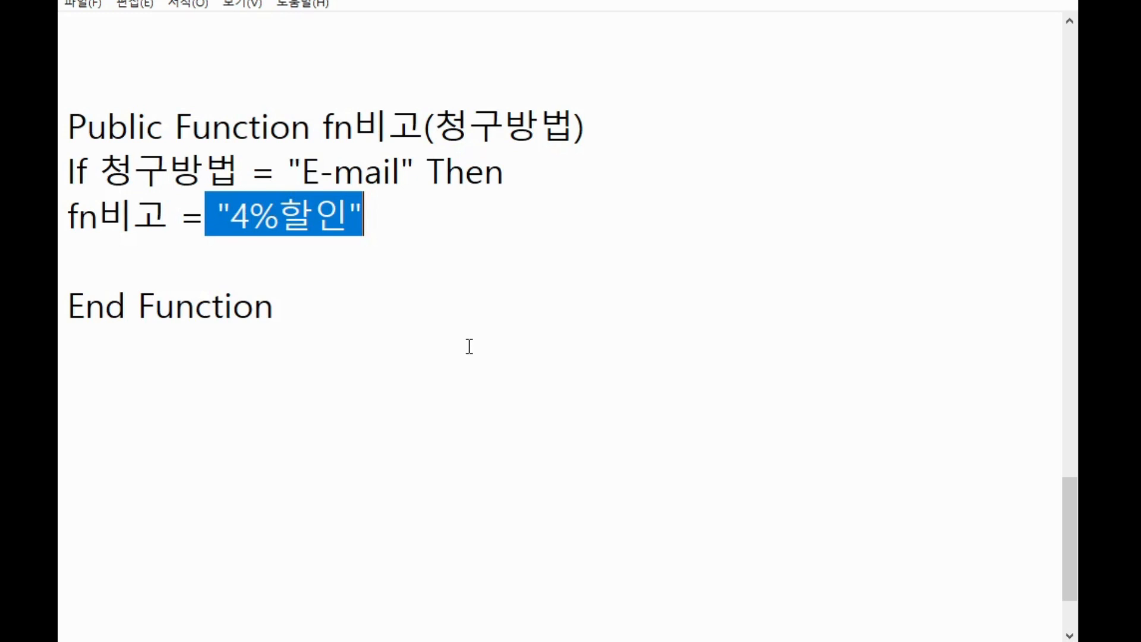
Step: Switch back to the Visual Basic editor and add the line ElseIf 청구방법 = "핸드폰" Then below the "4%할인" assignment
mouse_move(792, 641)
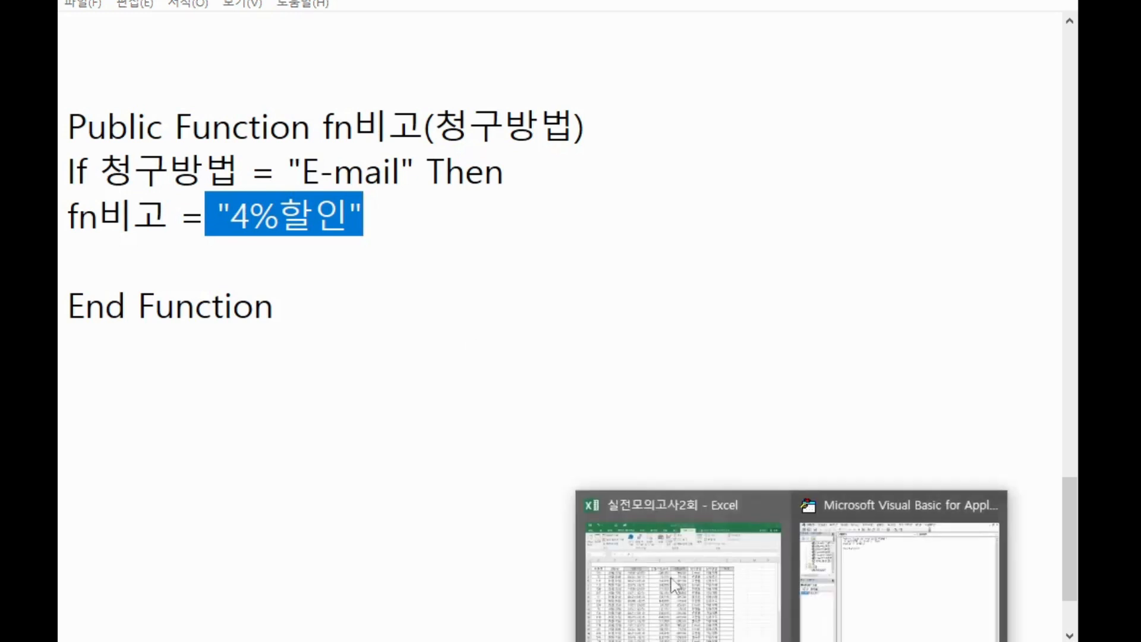
click(815, 554)
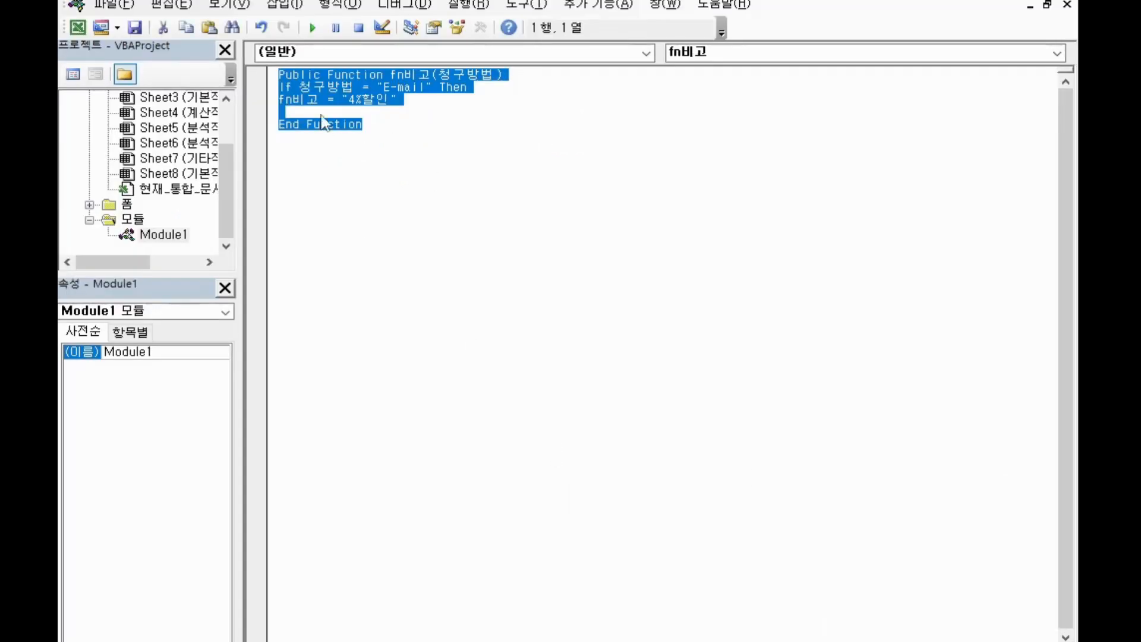
click(325, 113)
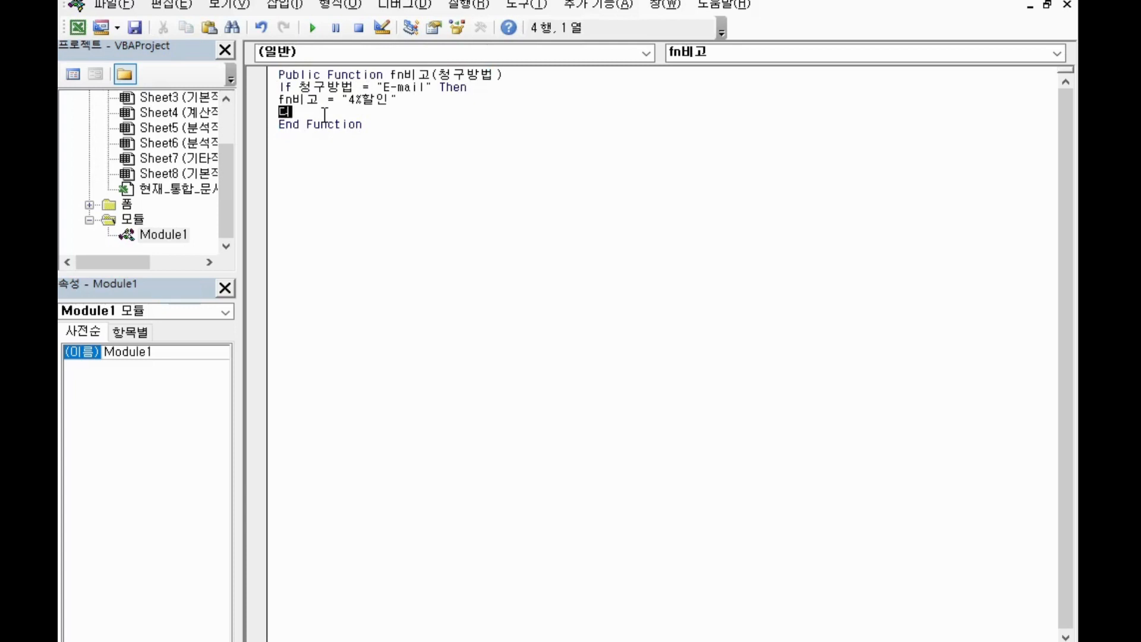
text(el)
text(se)
text(if )
text(cj)
key(BackSpace)
key(BackSpace)
key(BackSpace)
text(청)
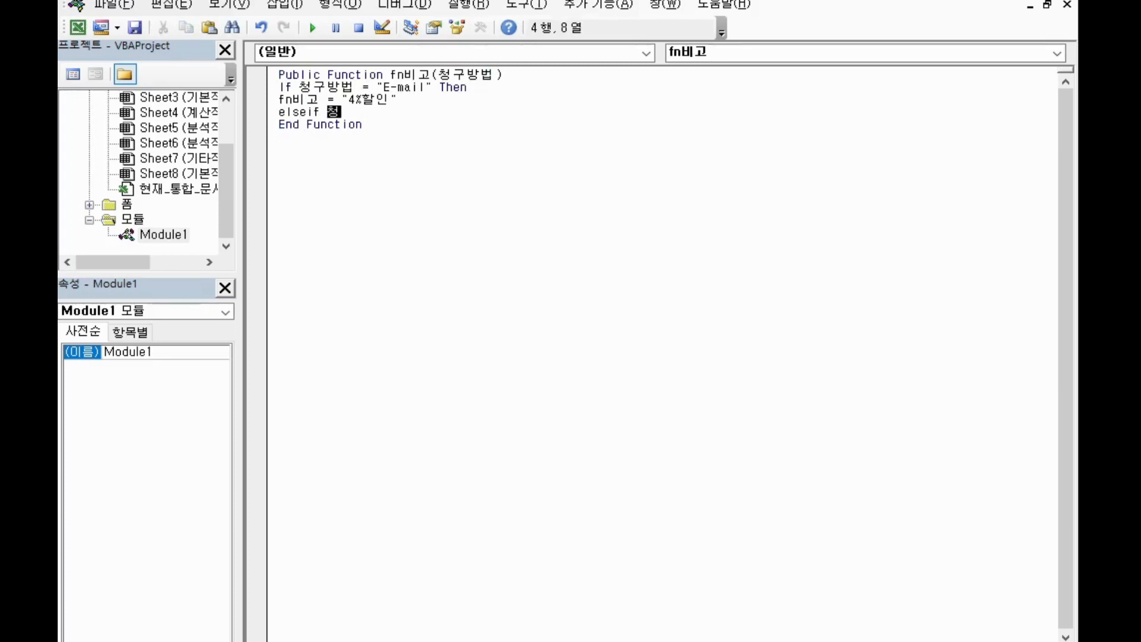
text(구방버ㅂ=)
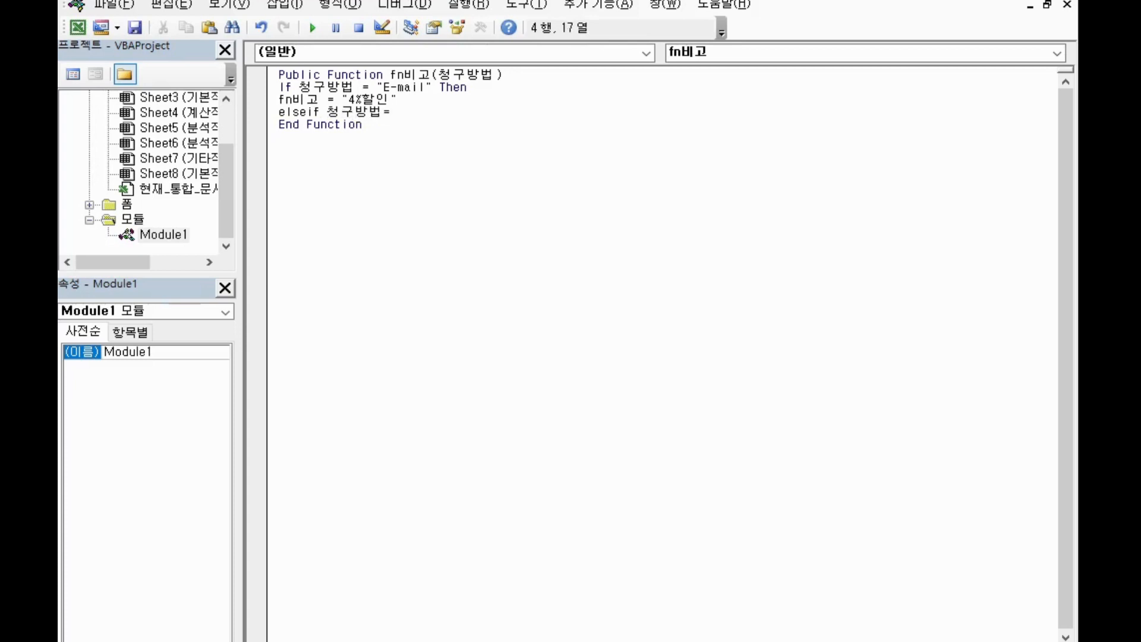
text(")
text(go)
key(BackSpace)
key(BackSpace)
text(ㅎㅐㄴㄷㅡㅍㅗㄴ" then)
key(Return)
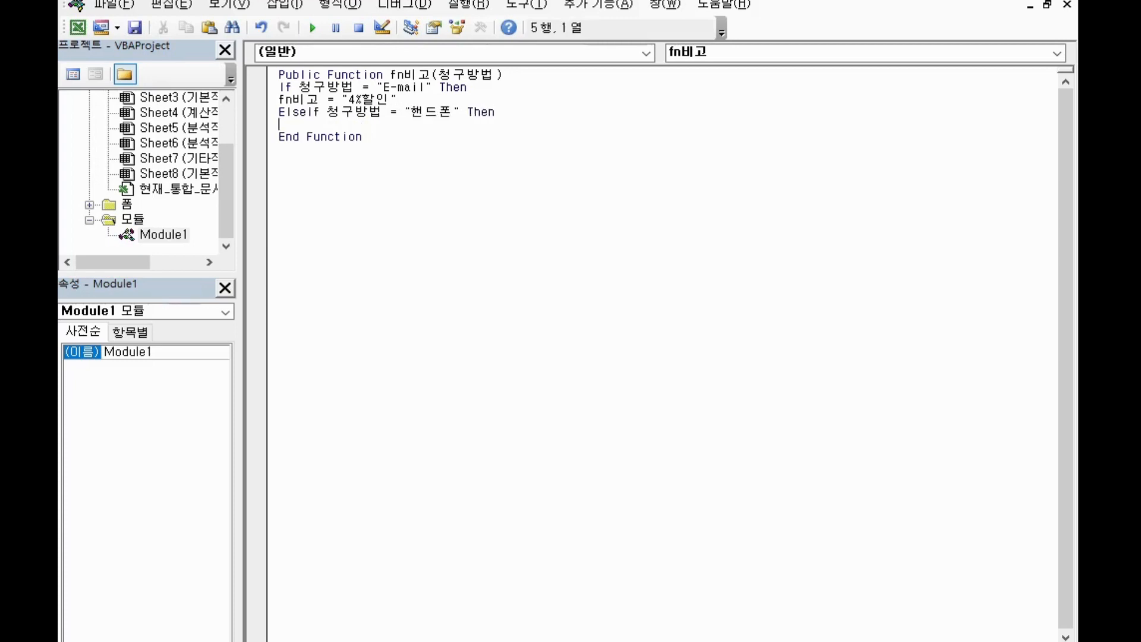
Step: Make the 핸드폰 branch return "2%할인" by assigning it to fn비고
text(fn)
text(ㅂㅣㄱㅗ)
text(=)
text("2%)
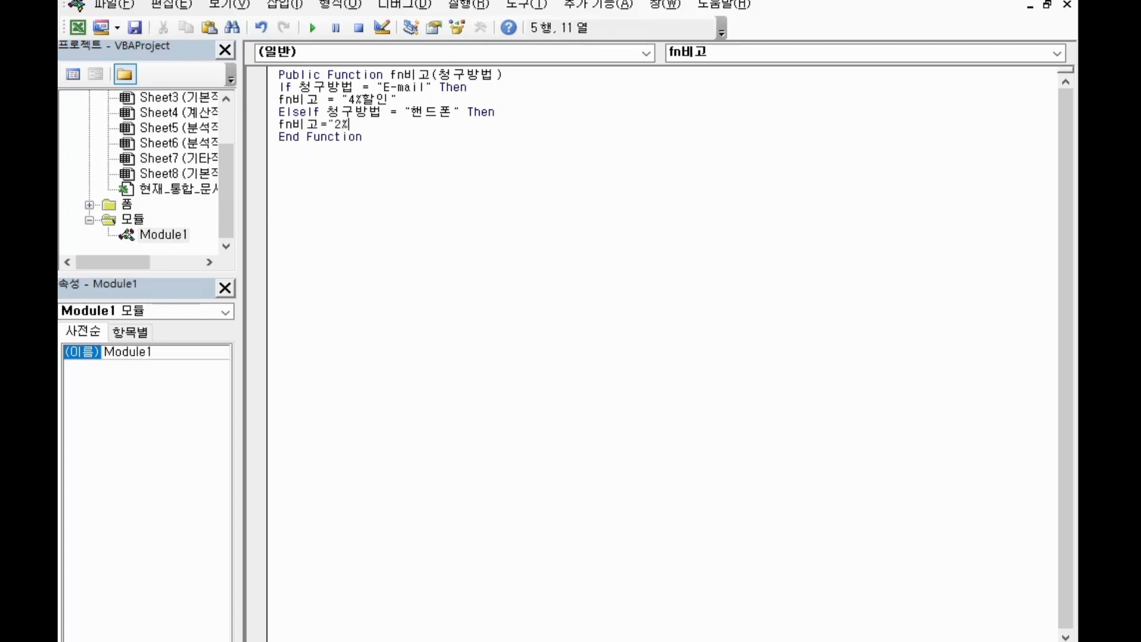
text(")
key(Left)
text(할인)
Step: Switch to the Notepad copy of the function and examine the ElseIf condition for 핸드폰 and its return value
key(alt+Tab)
drag(69, 125, 364, 172)
drag(68, 226, 285, 223)
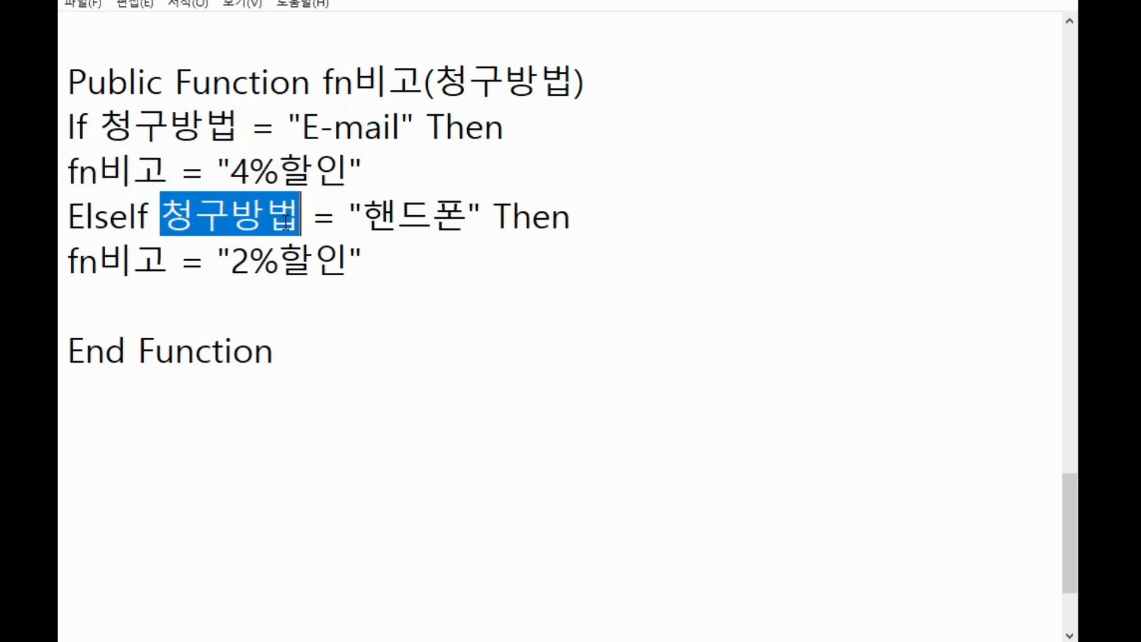
drag(359, 223, 456, 223)
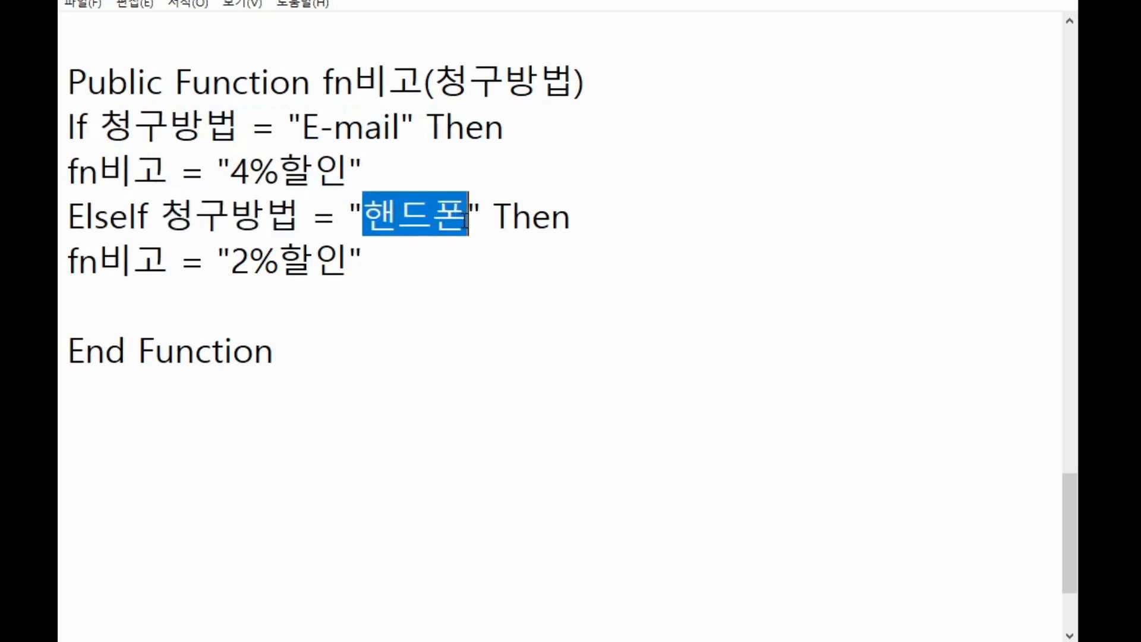
drag(160, 215, 586, 216)
drag(64, 263, 390, 275)
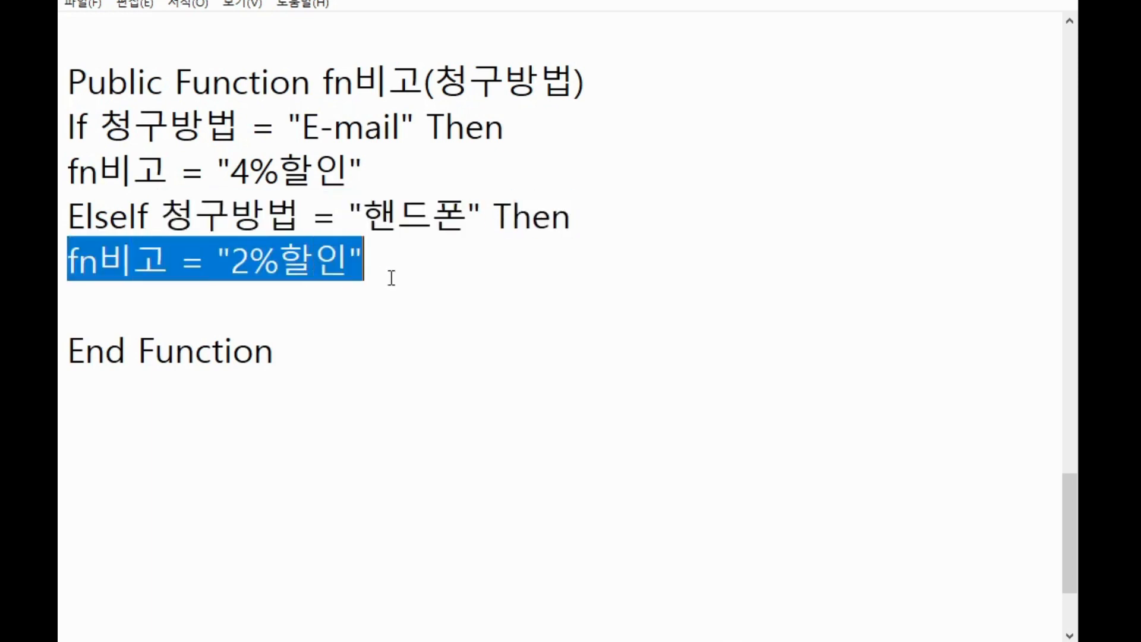
click(392, 278)
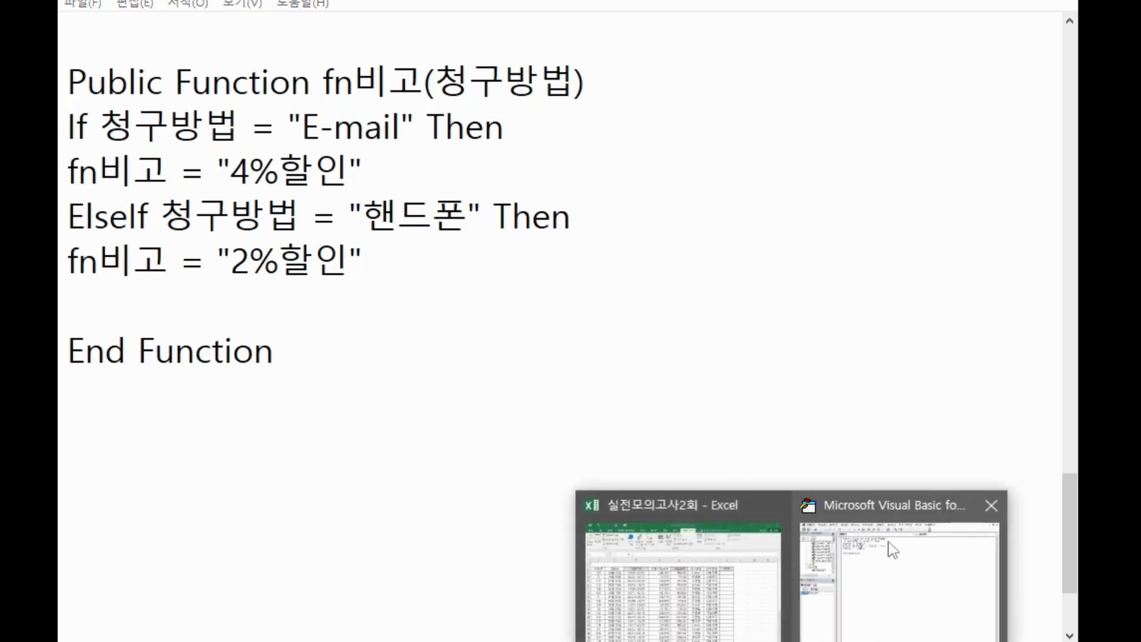
Step: Switch back to the Visual Basic editor and add an Else branch that assigns the empty string "" to fn비고
click(893, 543)
click(319, 136)
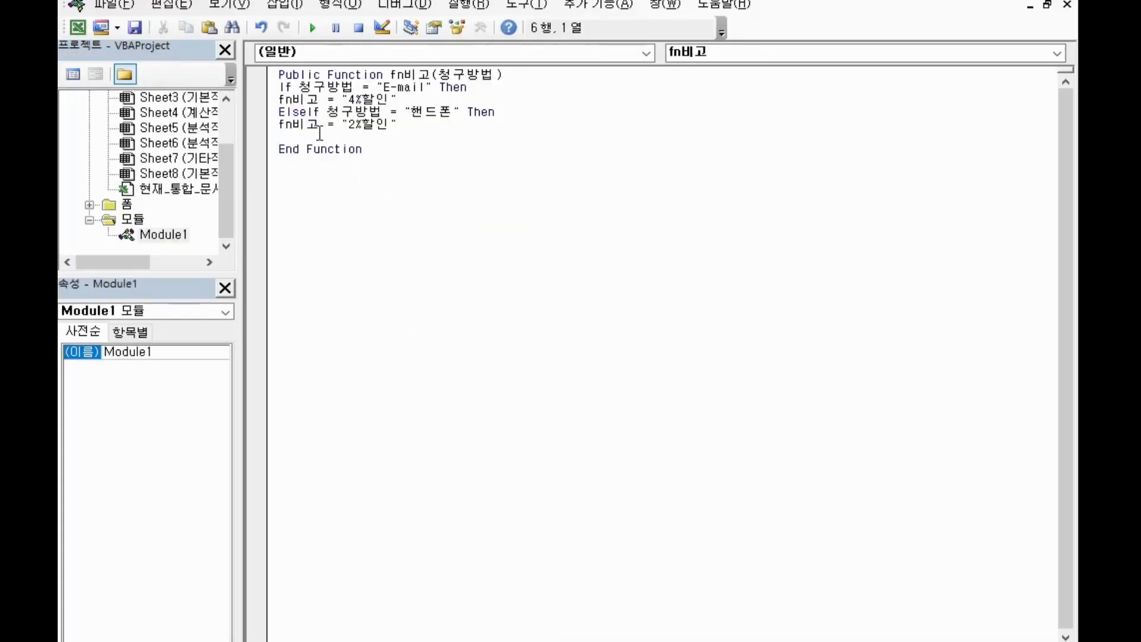
key(Hangul)
text(else)
key(Return)
text(fn)
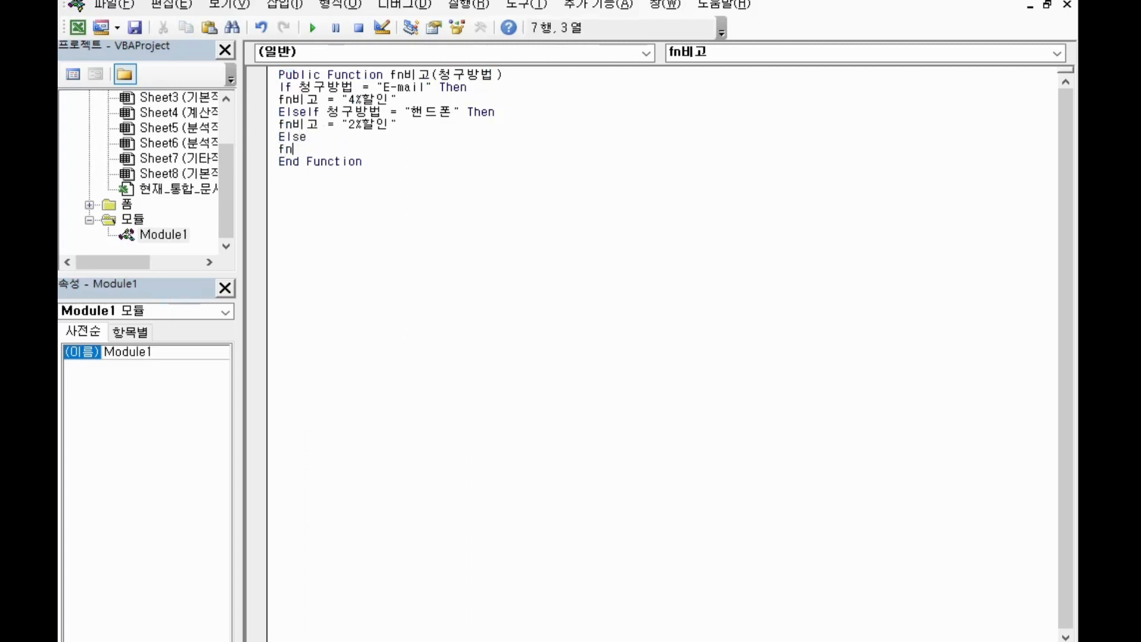
key(Hangul)
text(비고 = "")
key(Return)
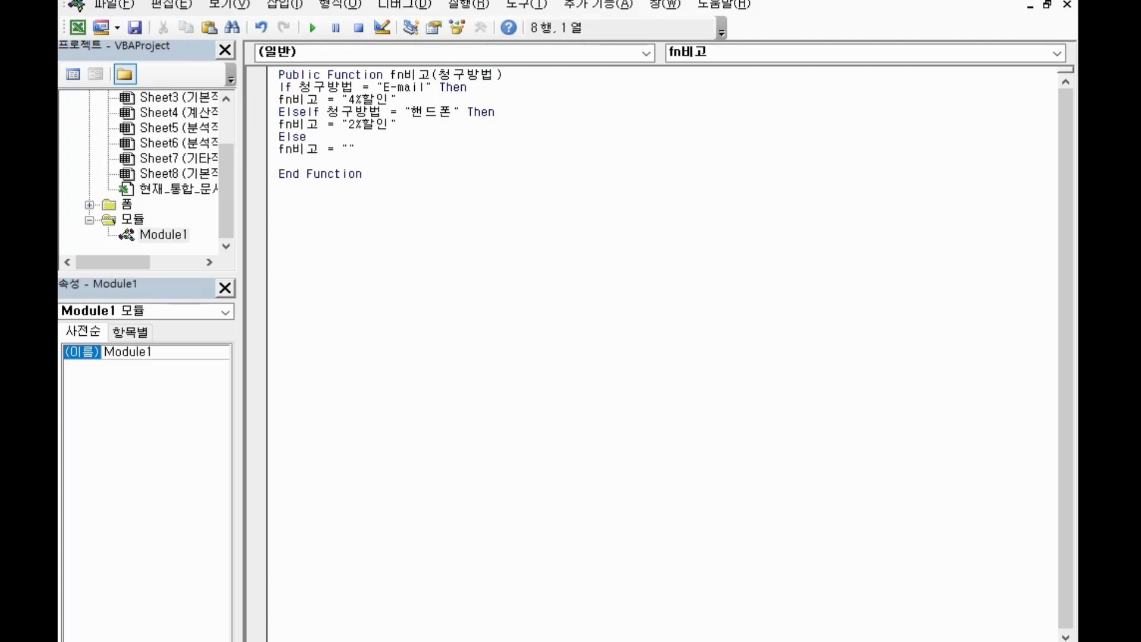
Step: Close the condition with End If and copy the whole function into Notepad
text(ㄷ)
key(BackSpace)
key(Hangul)
text(ed)
key(BackSpace)
text(nd if)
drag(390, 186, 169, 57)
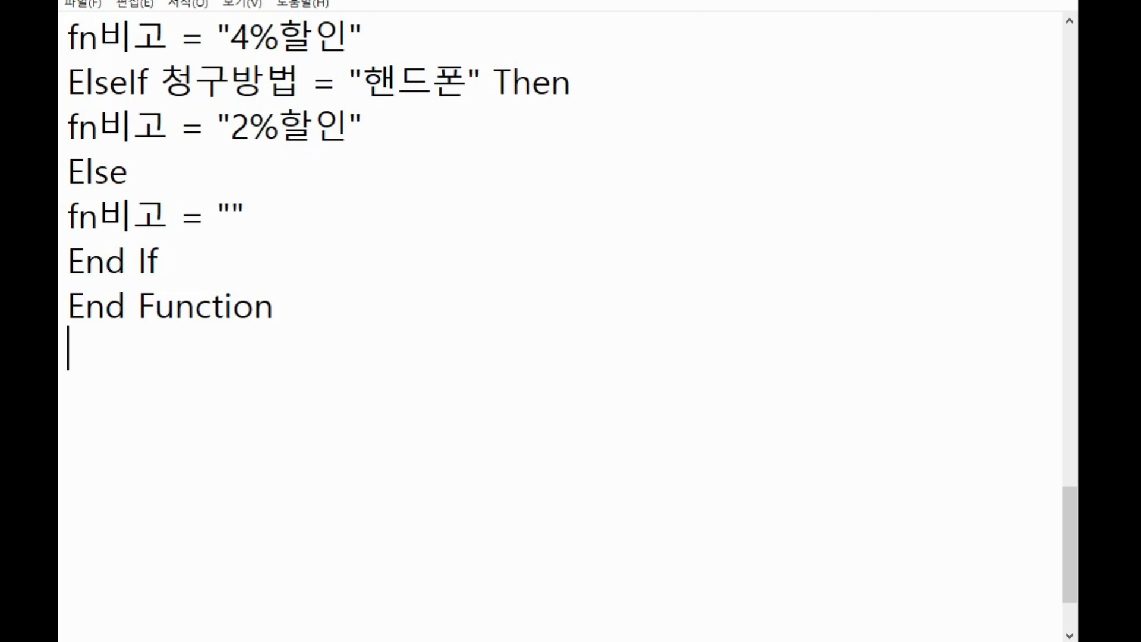
click(864, 571)
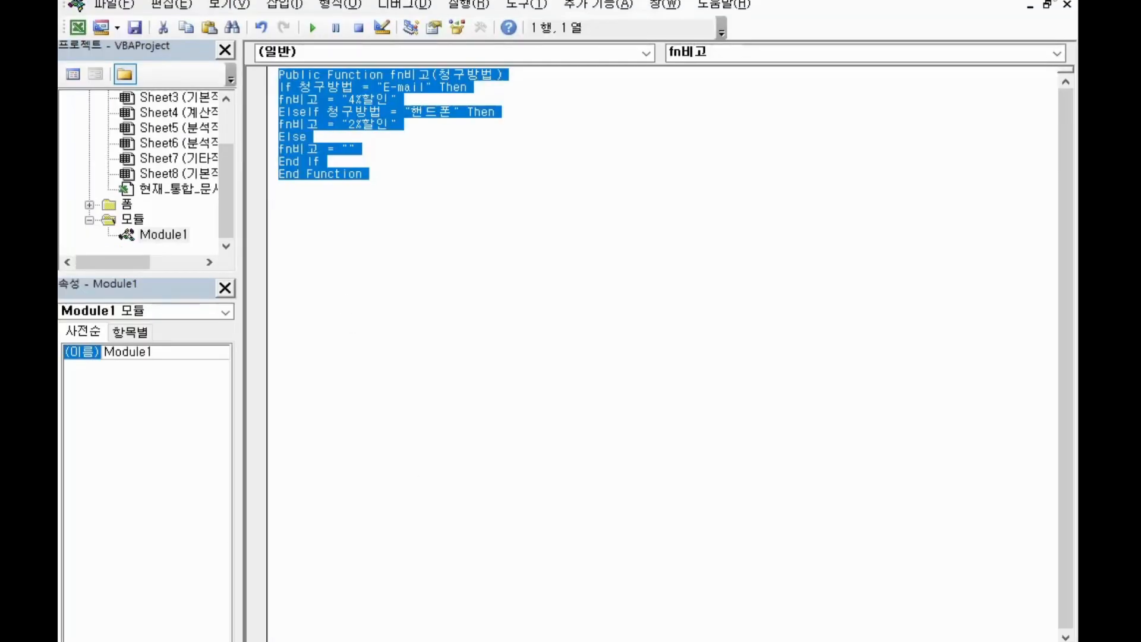
Step: Return to the 계산작업 sheet and start the formula =fn비고() in cell K3 of the 비고 column
key(alt+F11)
click(800, 310)
click(808, 237)
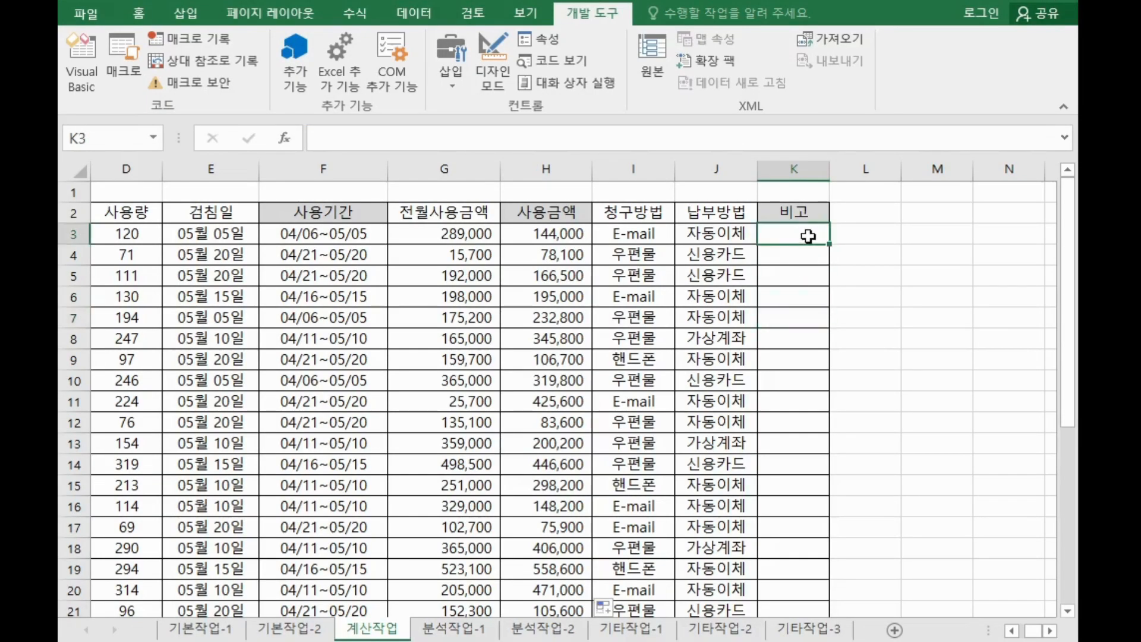
text(=)
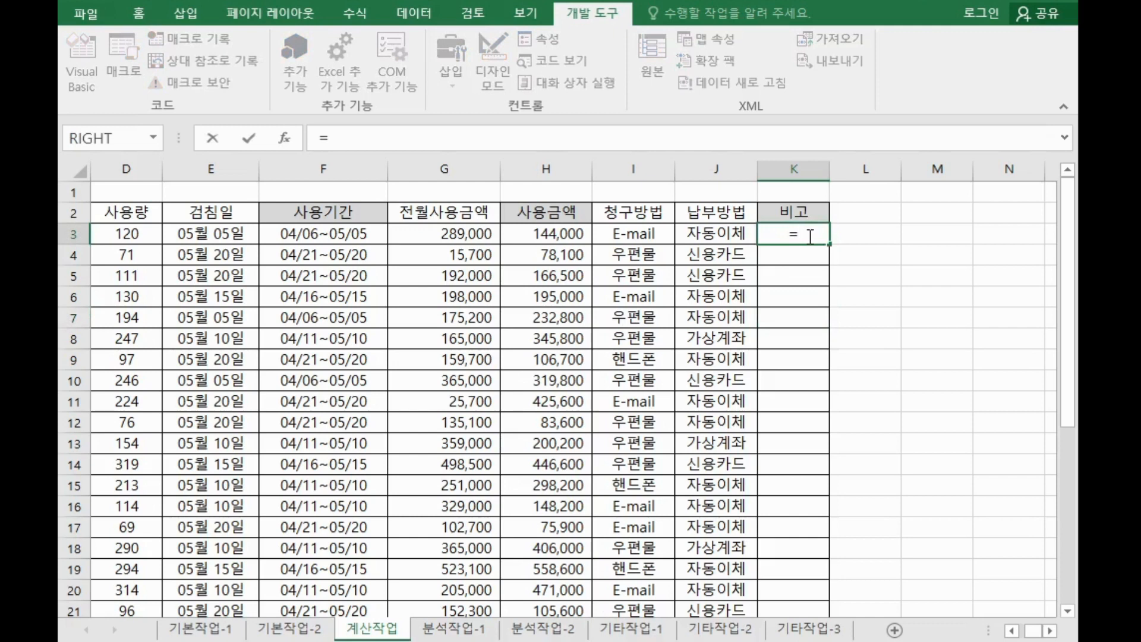
text(f)
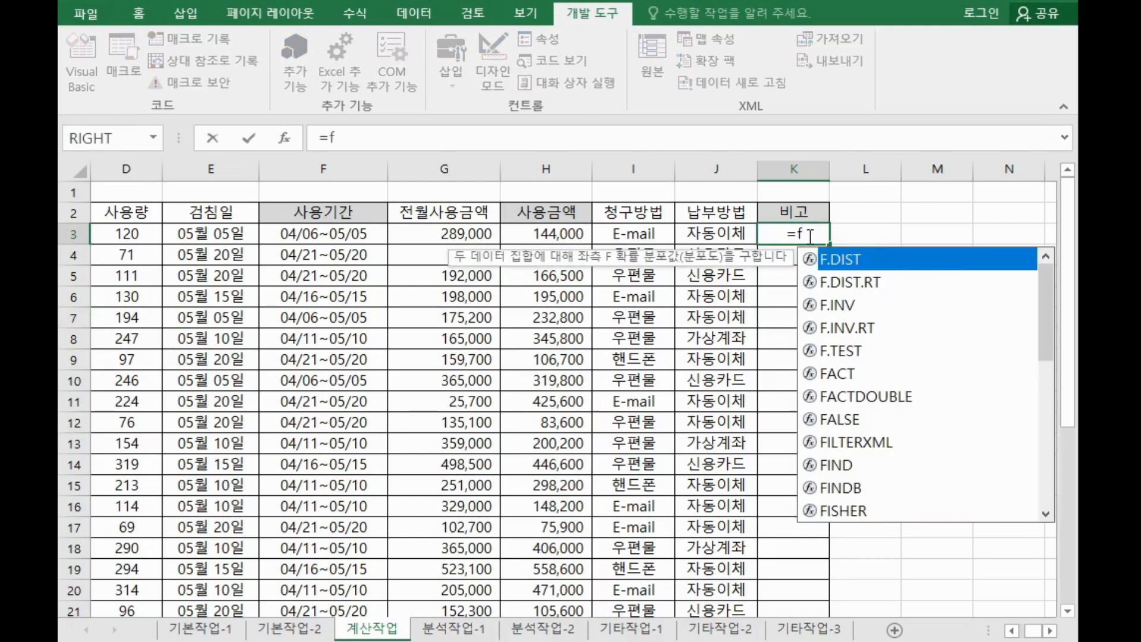
text(n)
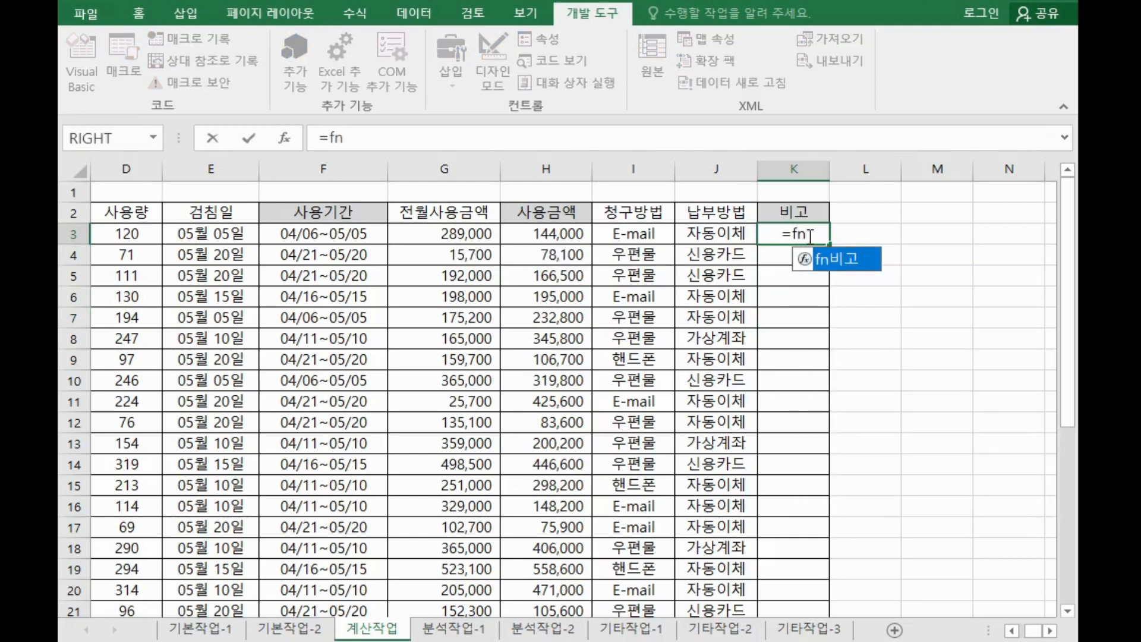
double_click(867, 262)
text())
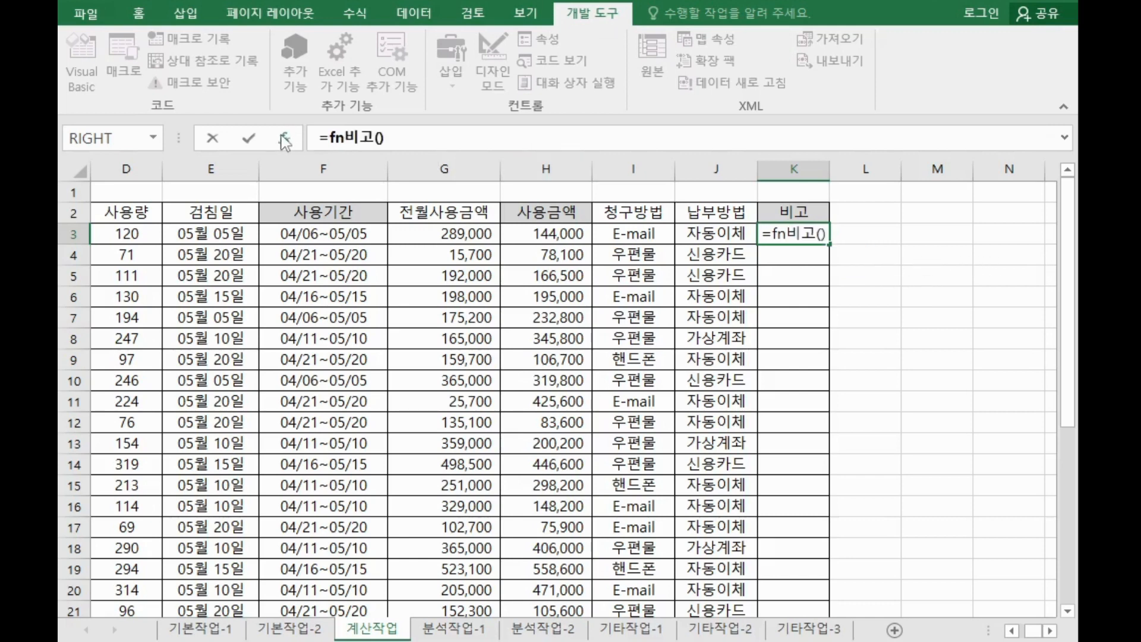
Step: Set the 청구방법 argument of the K3 formula to I3 and fill the formula down the 비고 column
click(284, 139)
drag(899, 102, 818, 68)
click(606, 231)
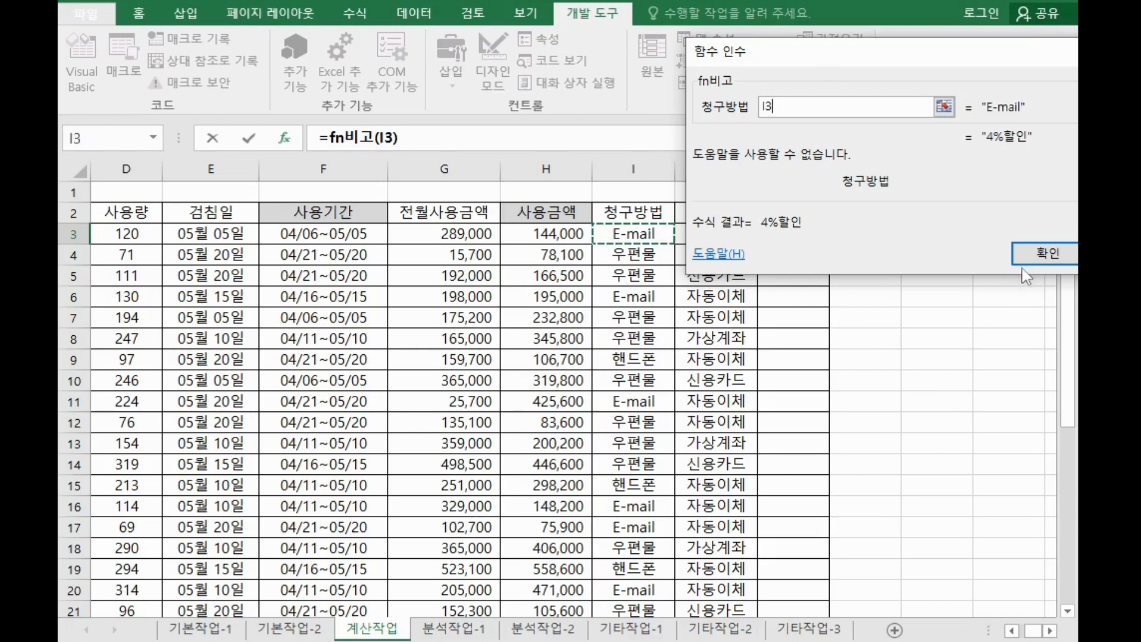
click(1040, 254)
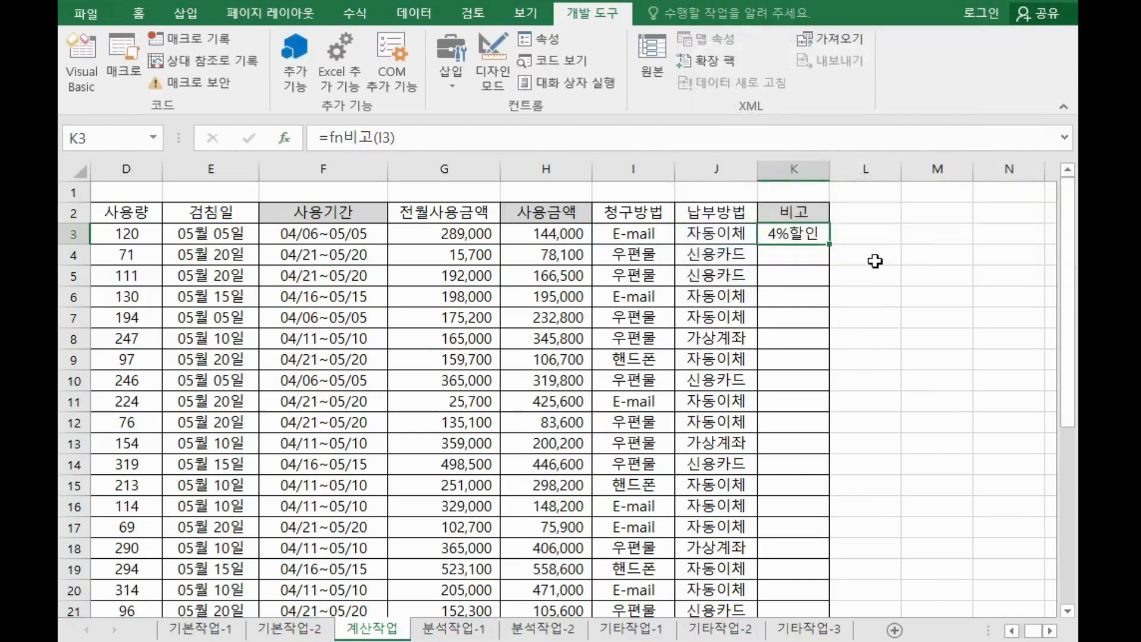
double_click(830, 245)
click(823, 237)
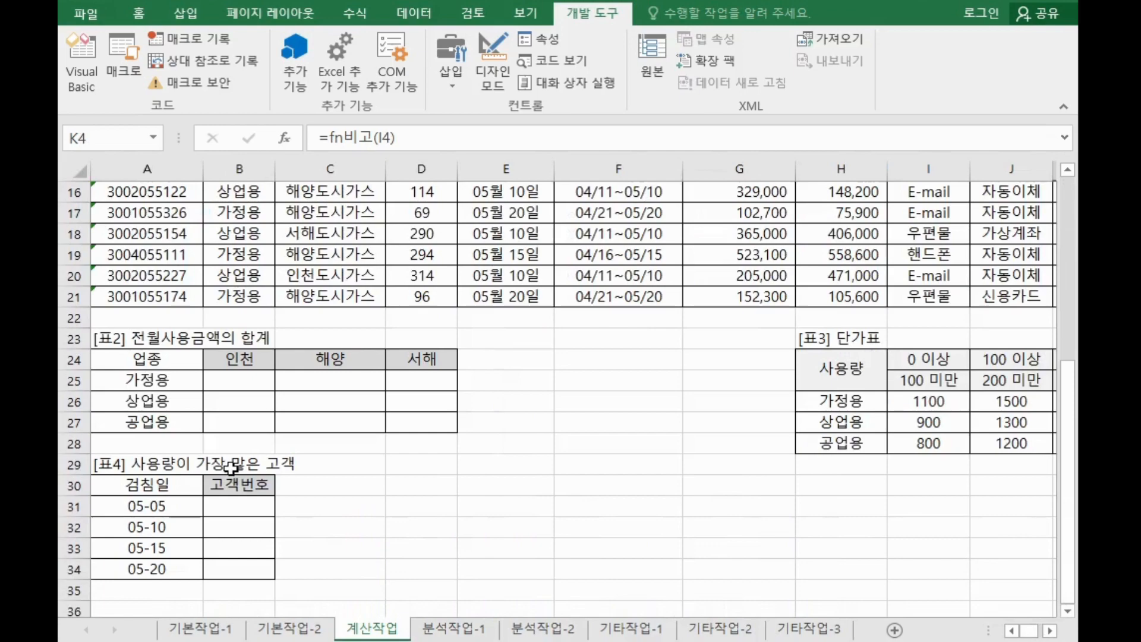
Step: Examine 업종, 관할사업소 and 전월사용금액 in 표1 against the 인천 and 가정용 headings of 표2, 전월사용금액의 합계
scroll(233, 467, down, 1)
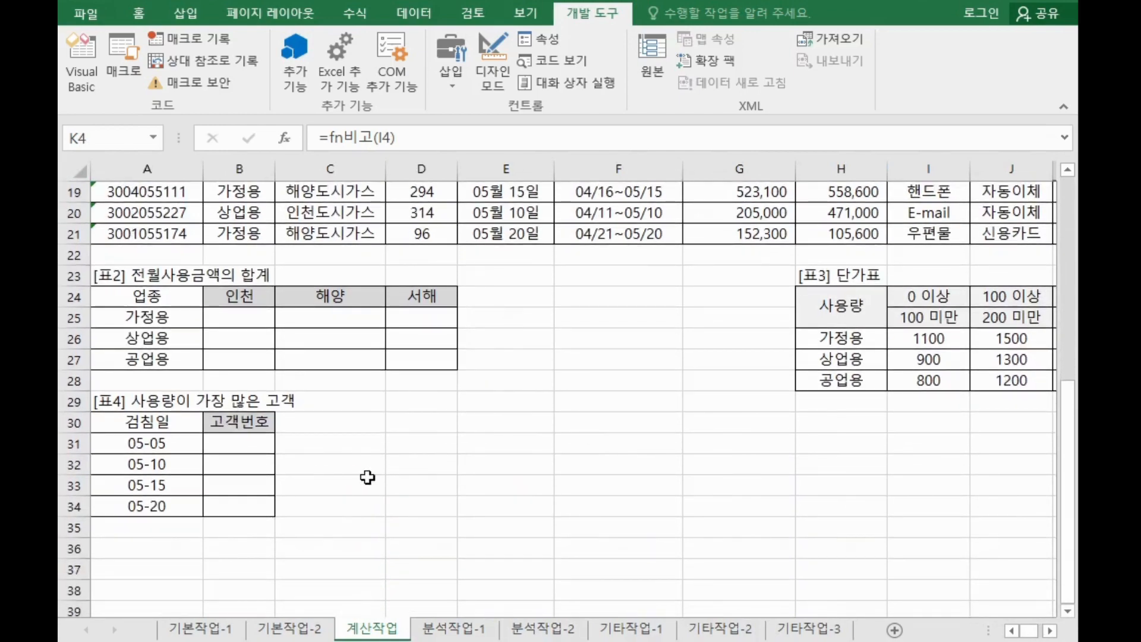
scroll(231, 250, up, 6)
drag(233, 234, 219, 505)
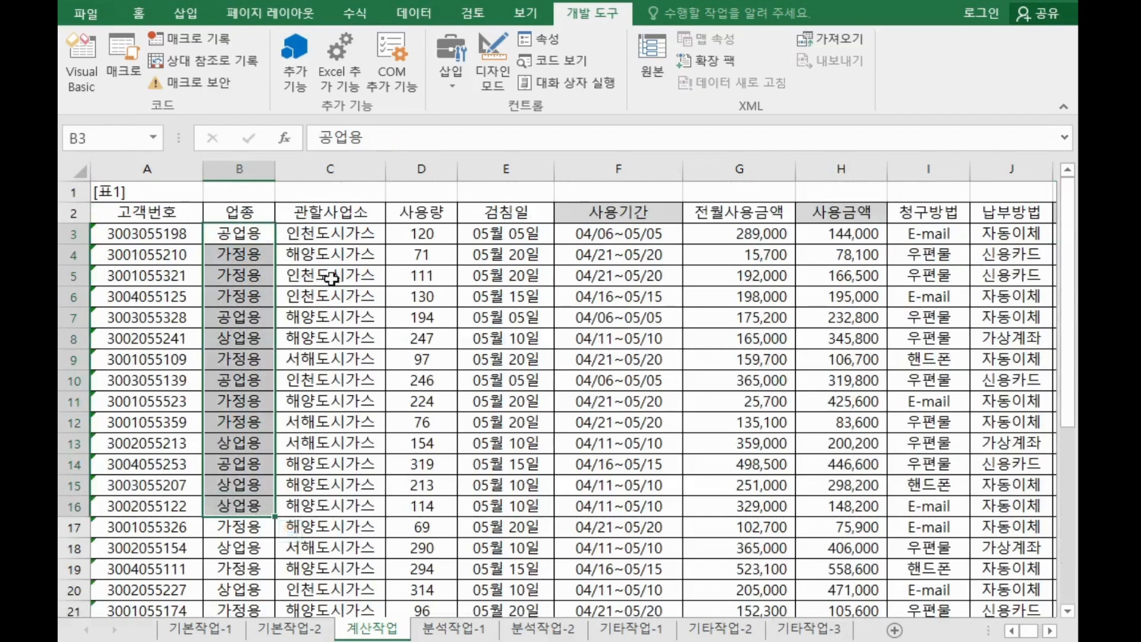
drag(344, 235, 344, 517)
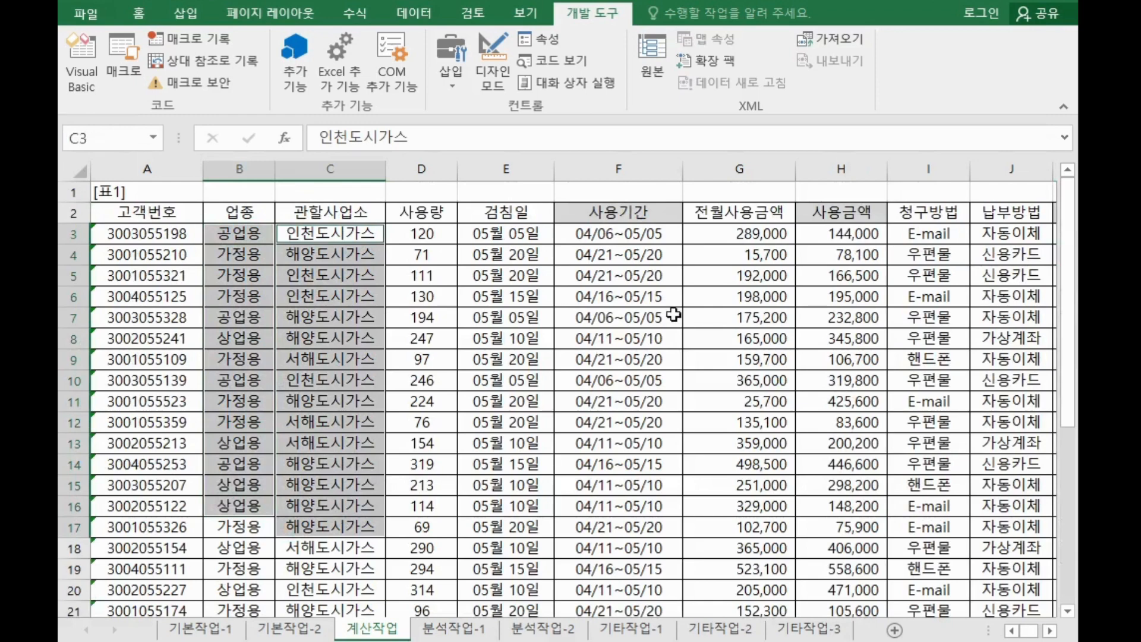
ctrl+click(719, 233)
ctrl+drag(726, 254, 726, 505)
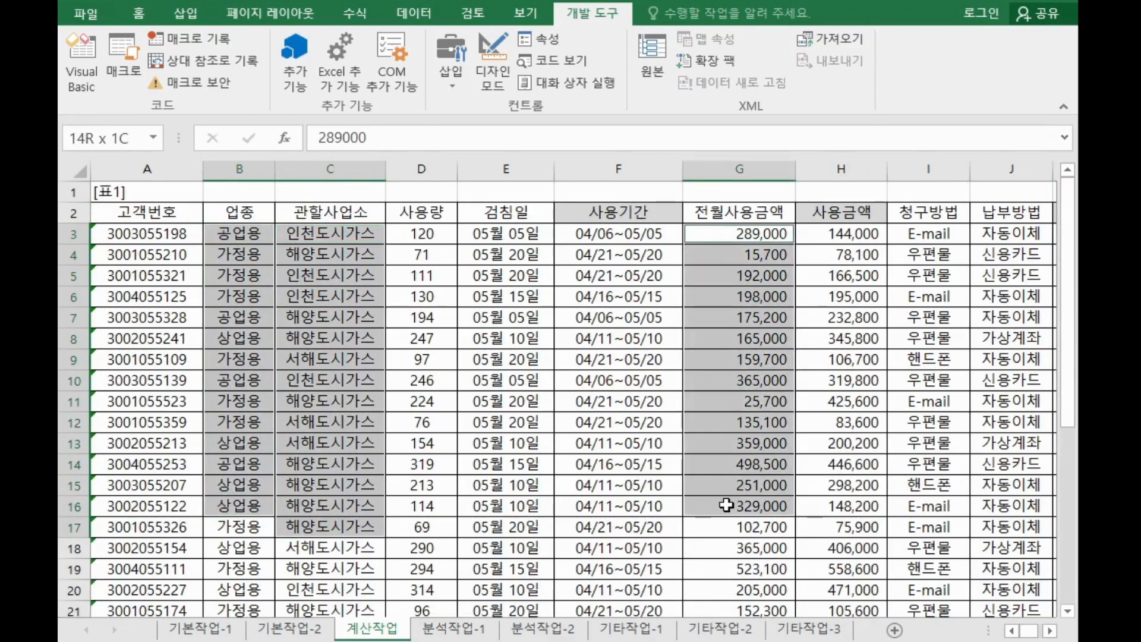
ctrl+drag(726, 505, 726, 505)
scroll(365, 543, down, 3)
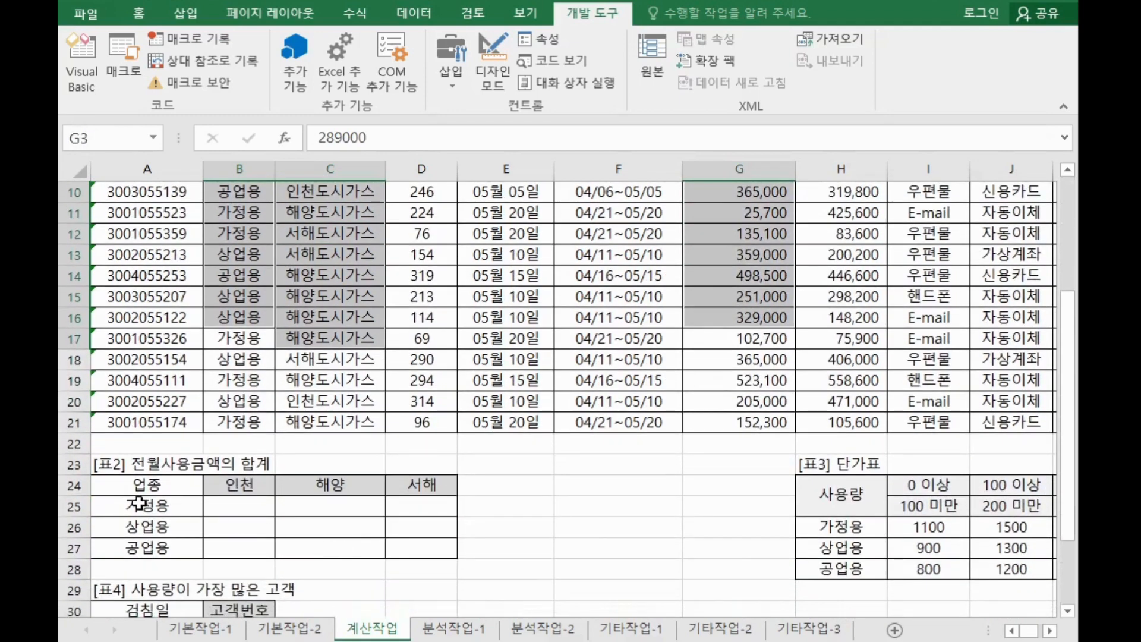
ctrl+click(256, 484)
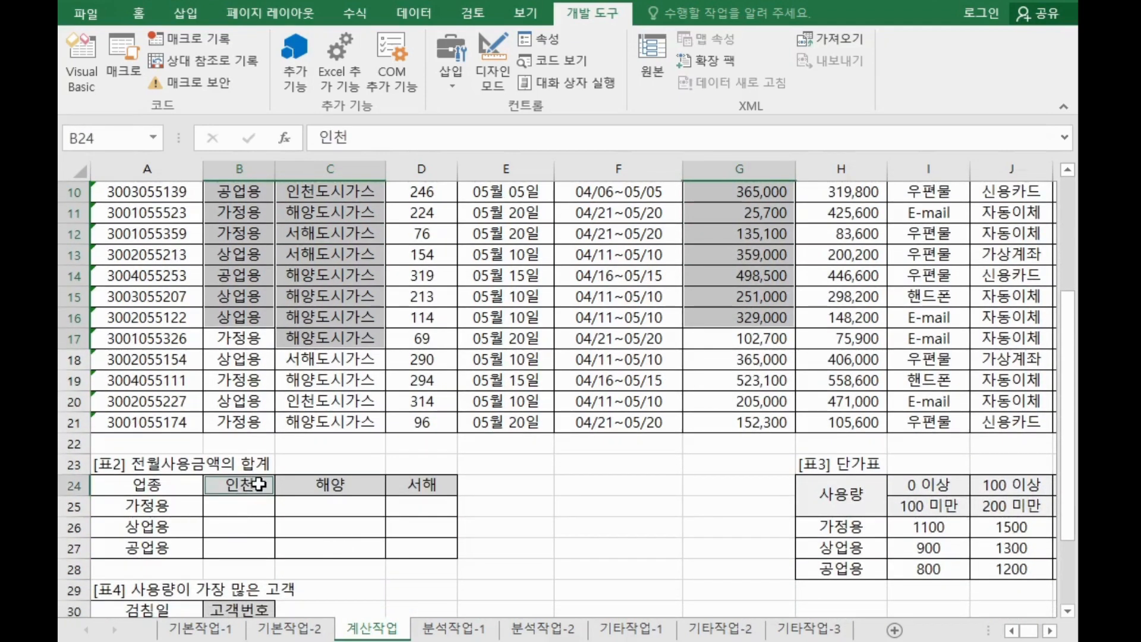
ctrl+click(184, 511)
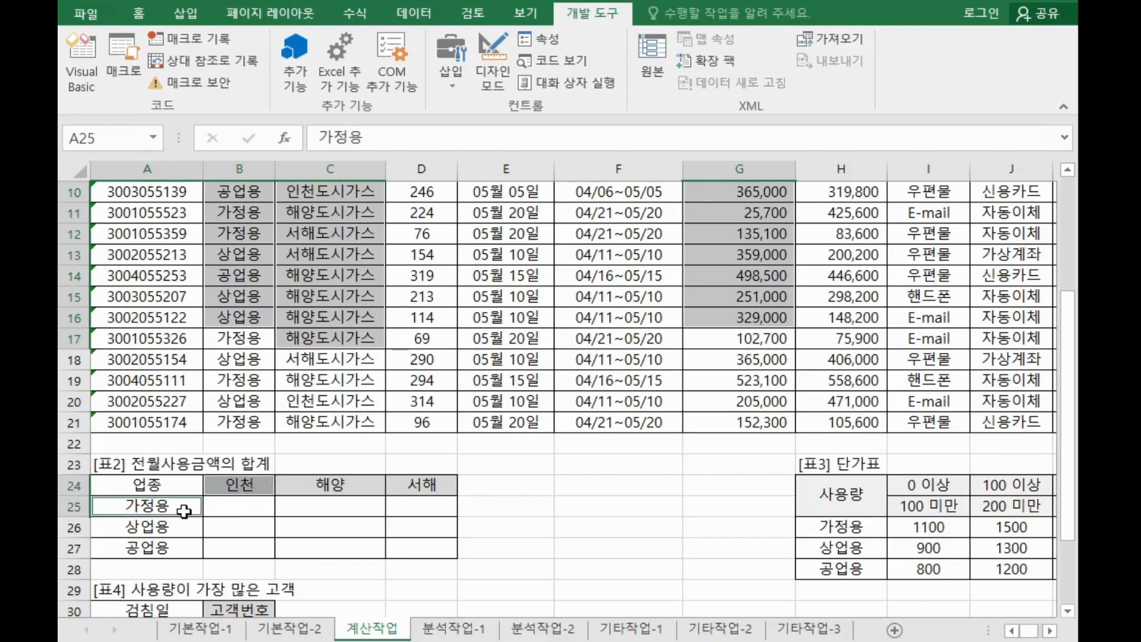
ctrl+click(246, 508)
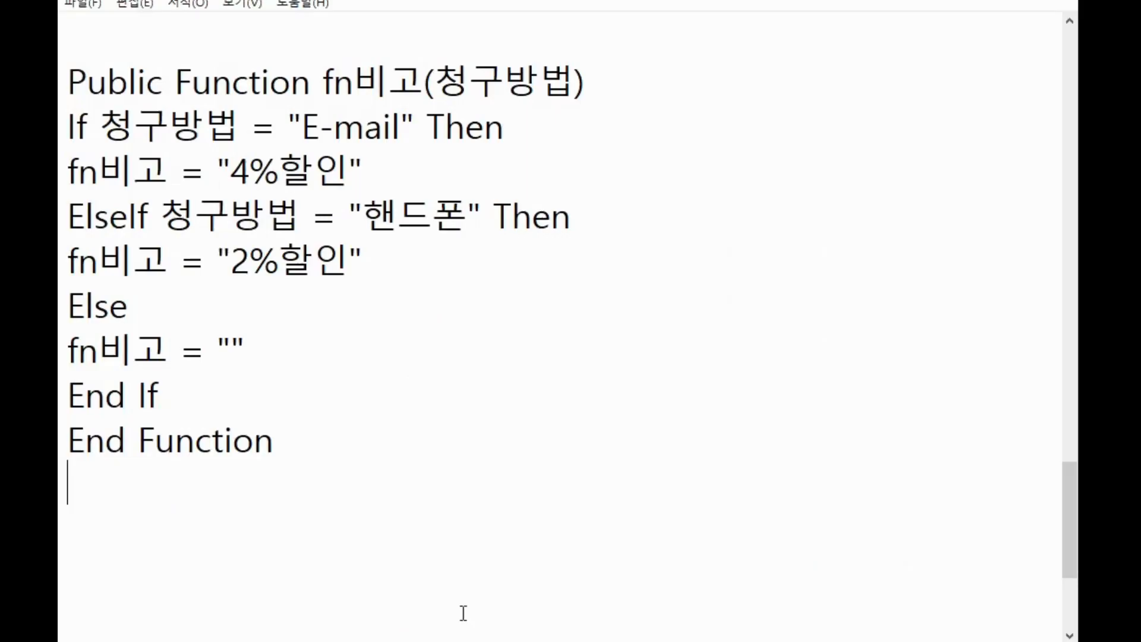
Step: Switch to Notepad and insert a block of blank lines below End Function to make room for new notes
scroll(464, 613, down, 2)
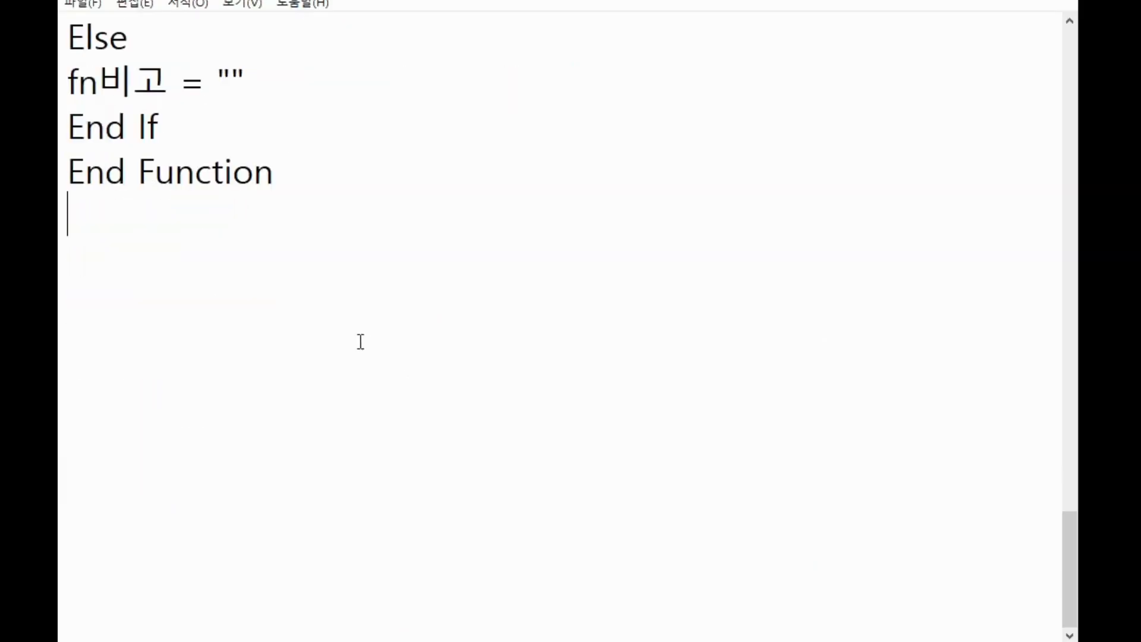
key(Return)
key(Return)
key(Return)
key(Return)
key(Return)
key(Return)
key(Return)
key(Return)
key(Return)
key(Return)
key(Return)
key(Return)
key(Return)
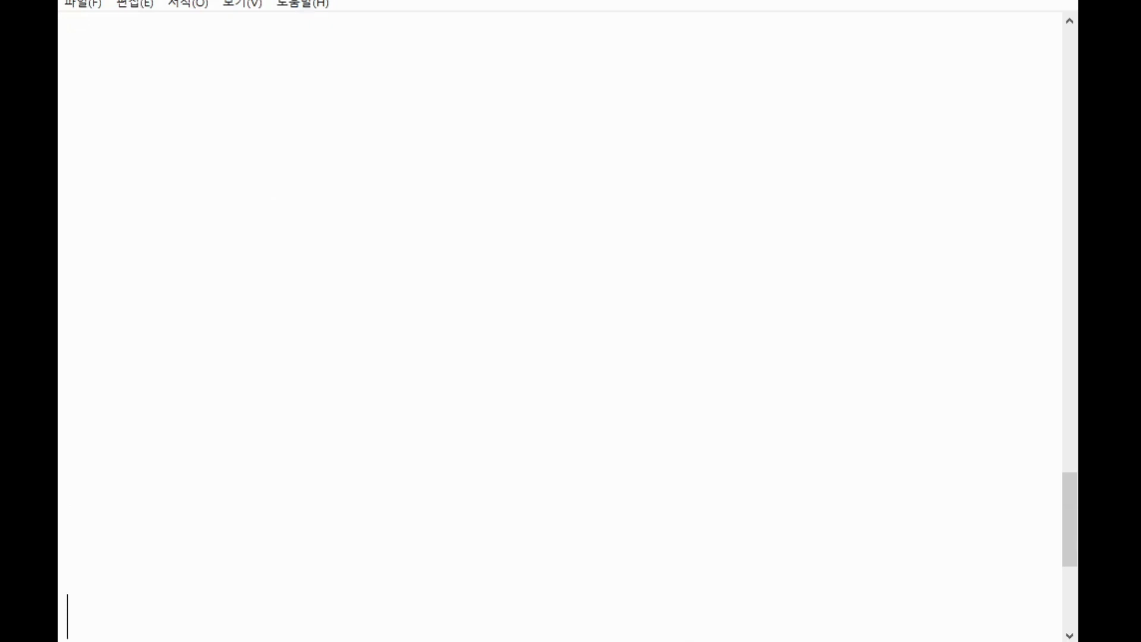
Step: Begin a conditional sum template in the empty area with sum((조건범위=조건)
click(74, 98)
text(s)
key(BackSpace)
text(sum()
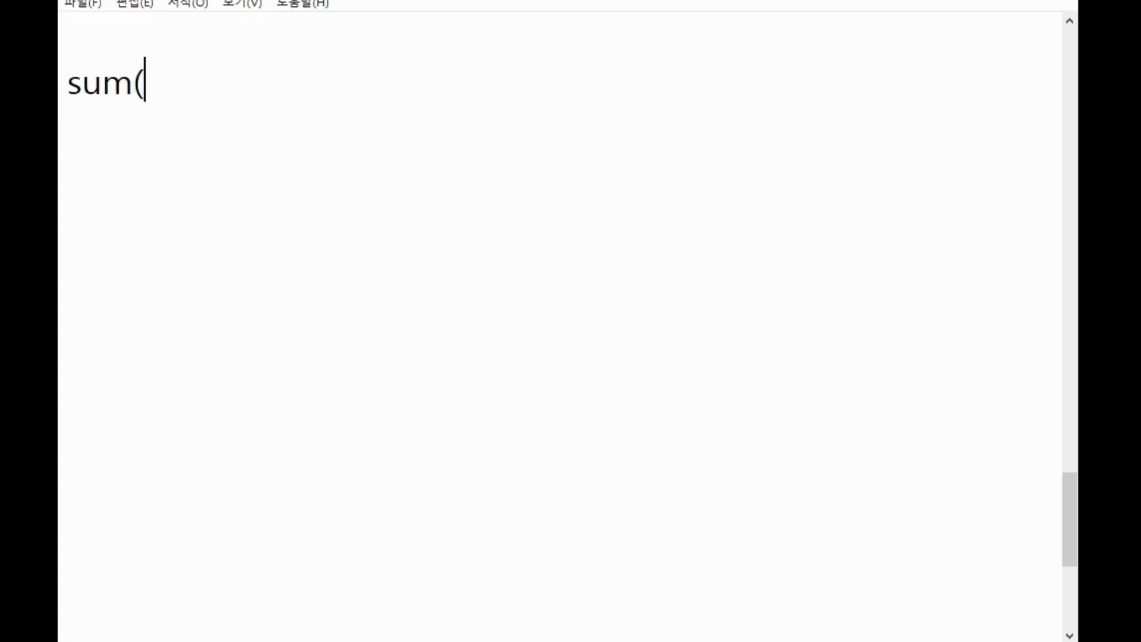
text((wh)
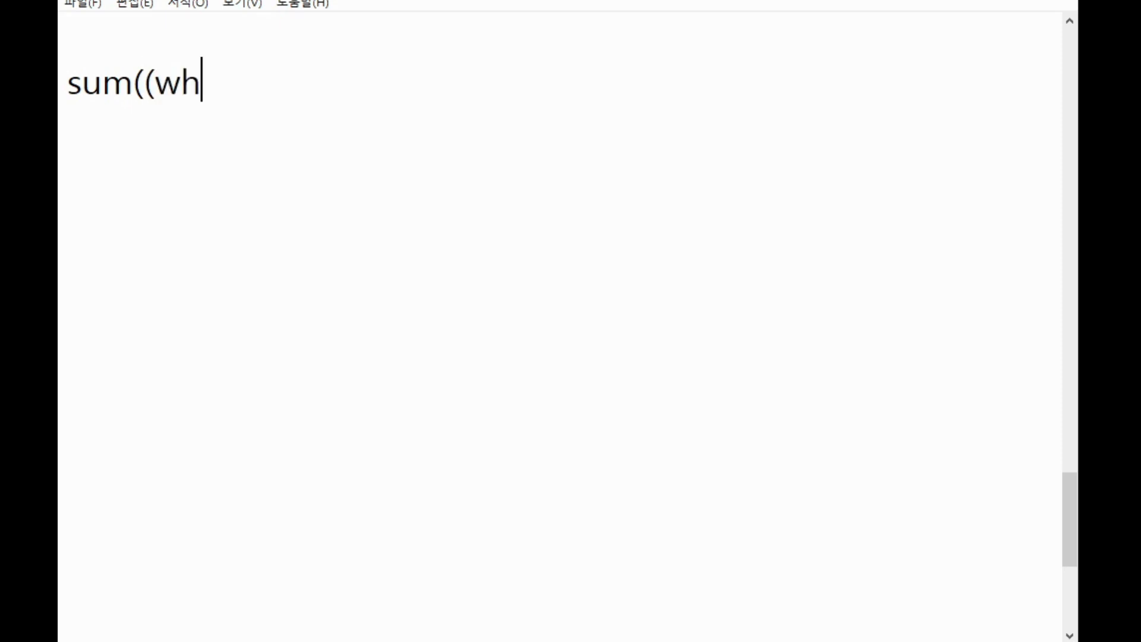
key(BackSpace)
key(BackSpace)
text(조건범)
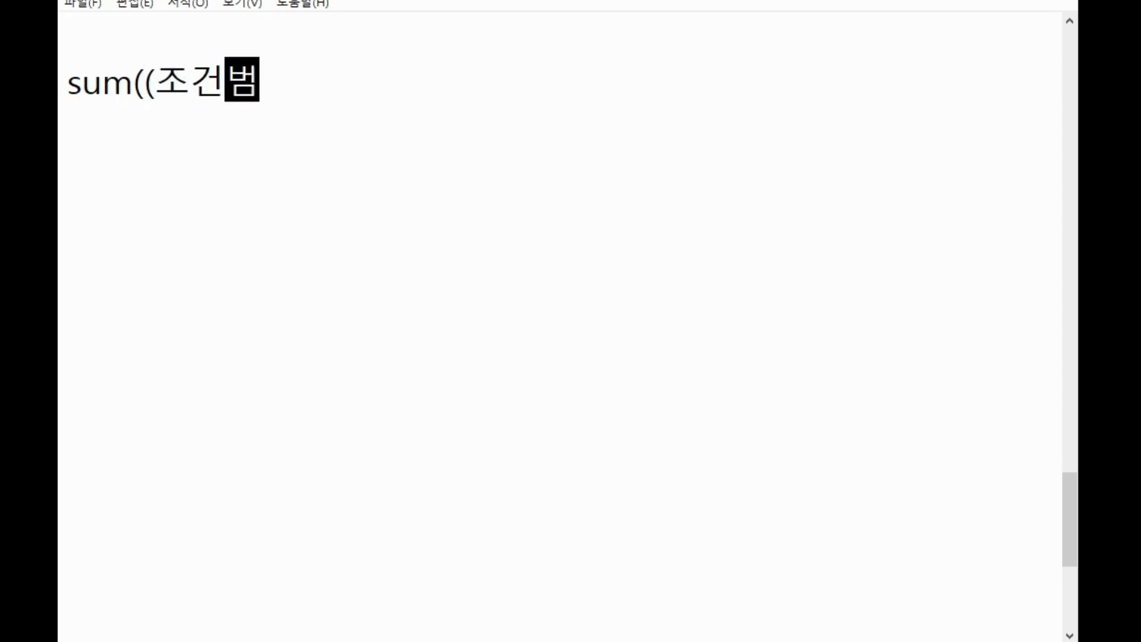
text(위=)
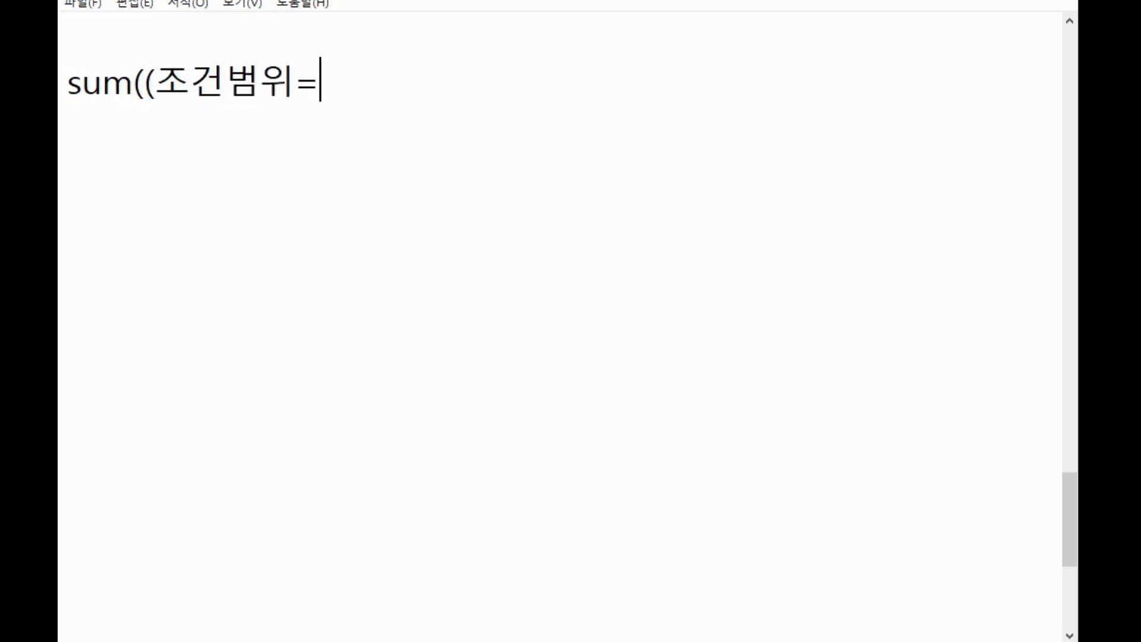
text(ㅈ조건))
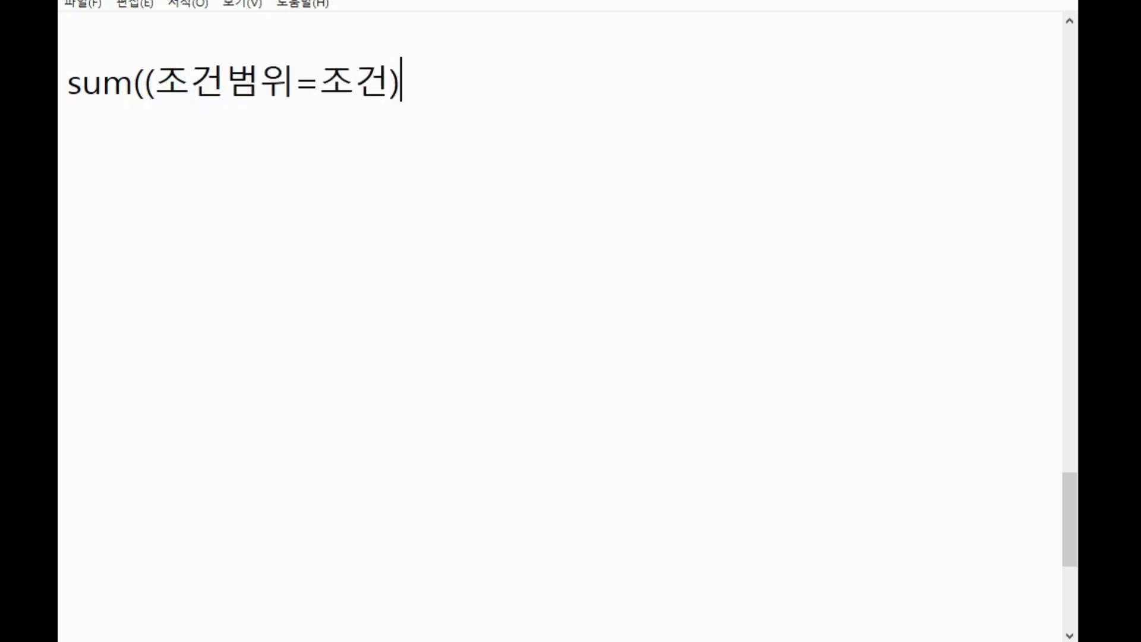
Step: Complete the sum template with *값범위) and examine its multiplication sign and parenthesised condition
text(*)
text(값범위)
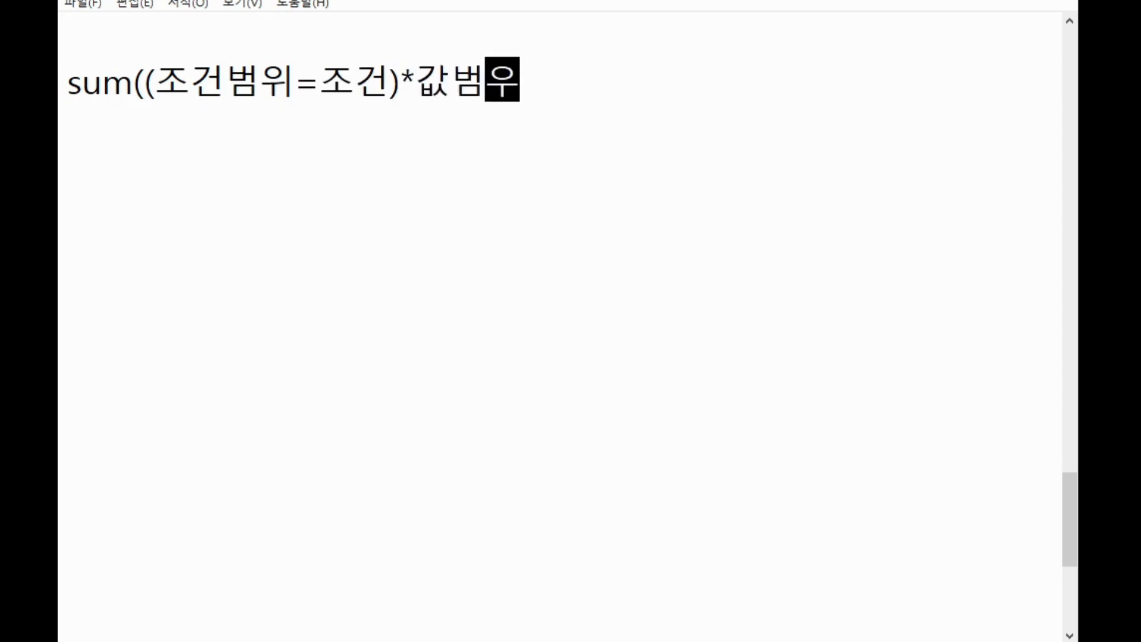
text())
key(Return)
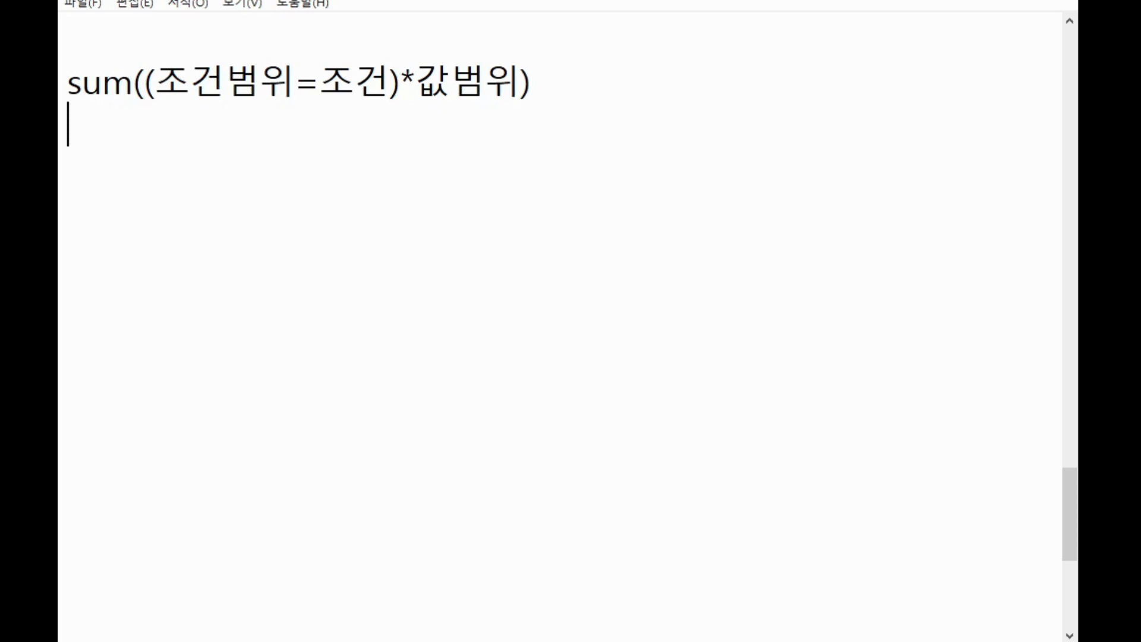
drag(400, 82, 416, 80)
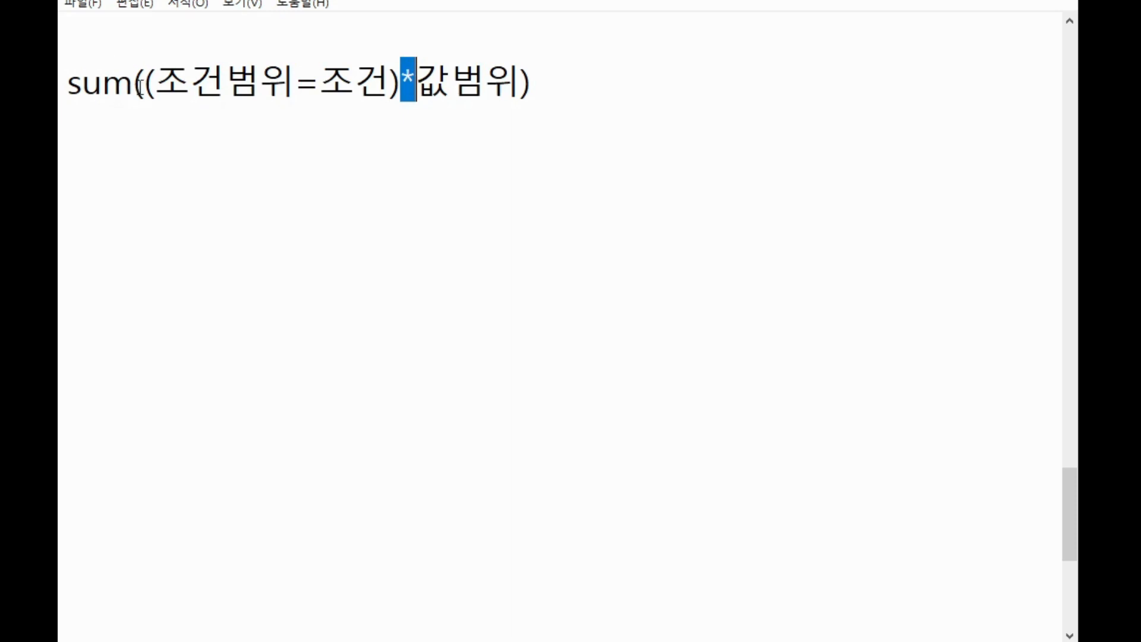
drag(146, 83, 402, 89)
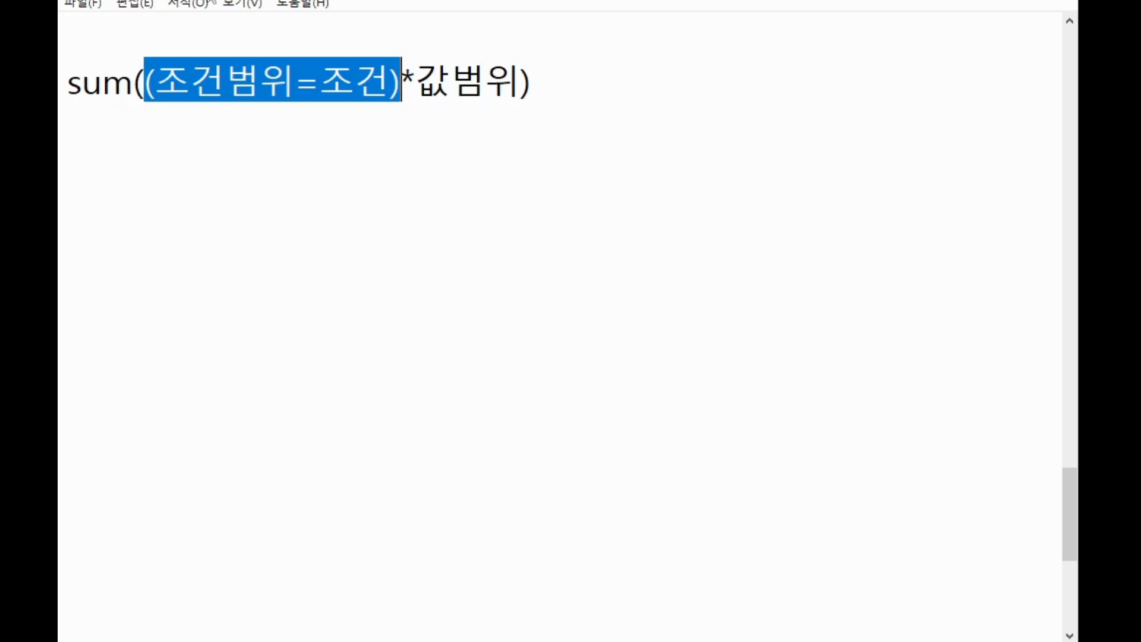
Step: Write the single-condition template if(조건범위=조건,값범위) on the line above the sum template
scroll(171, 109, up, 1)
click(153, 148)
text(ㅑ)
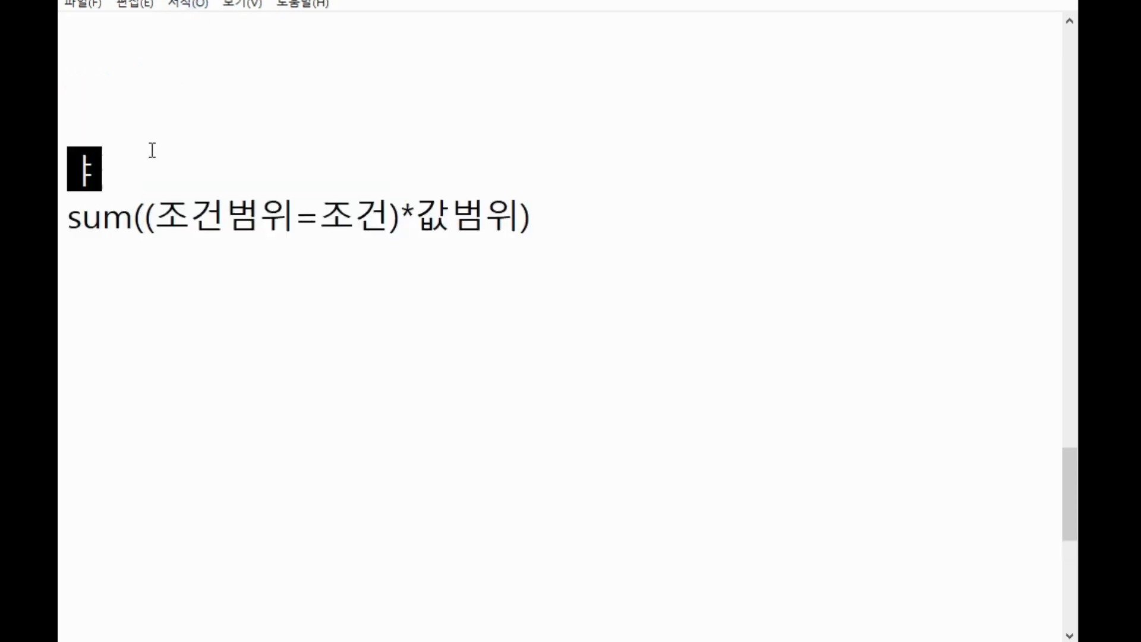
key(BackSpace)
text(if()
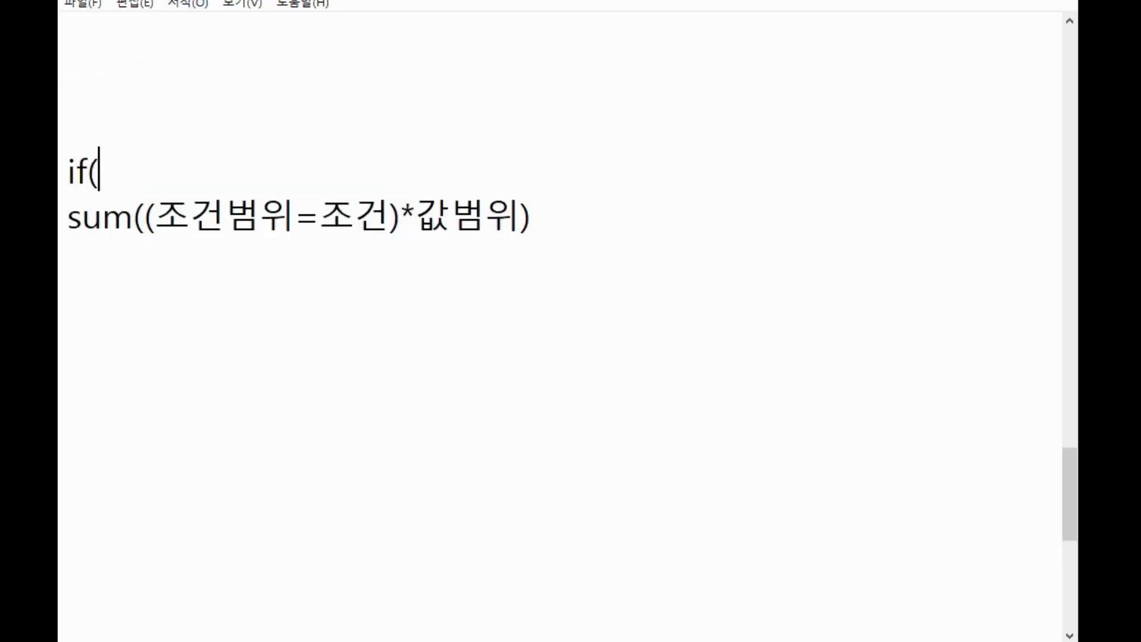
text(조건범위)
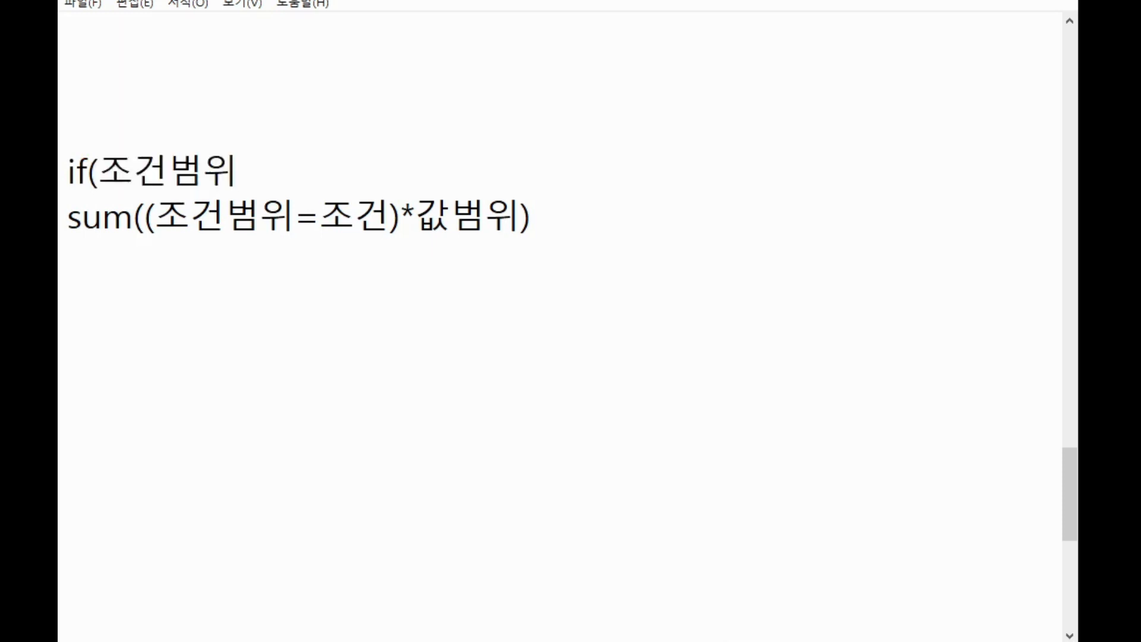
text(=조건,rkqt)
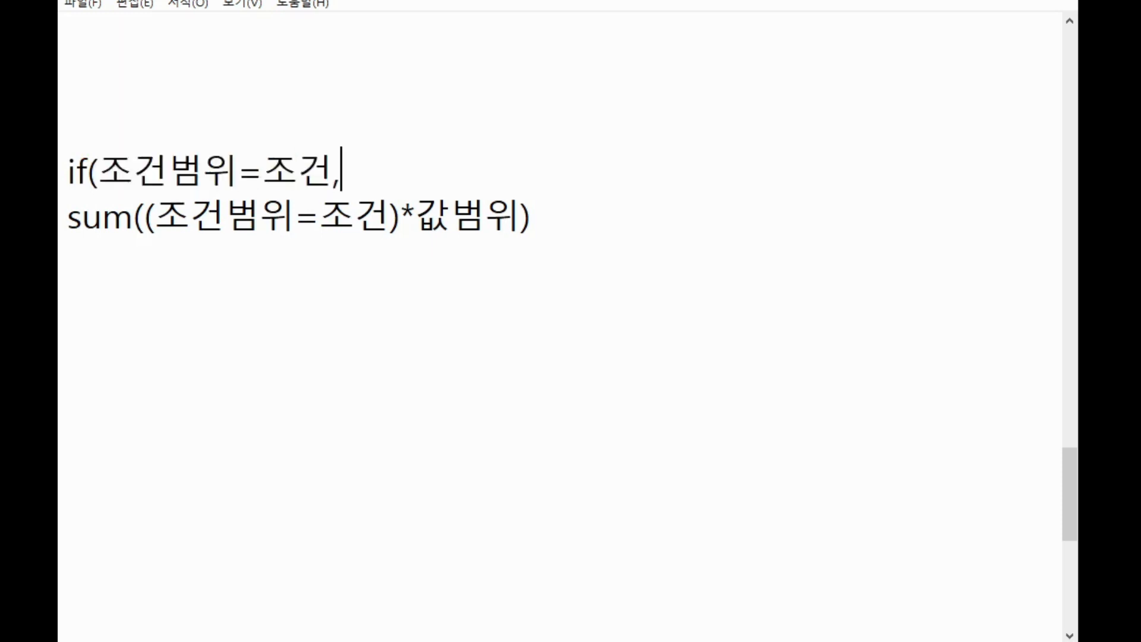
key(BackSpace)
key(BackSpace)
key(BackSpace)
key(BackSpace)
key(Hangul)
text(값범위))
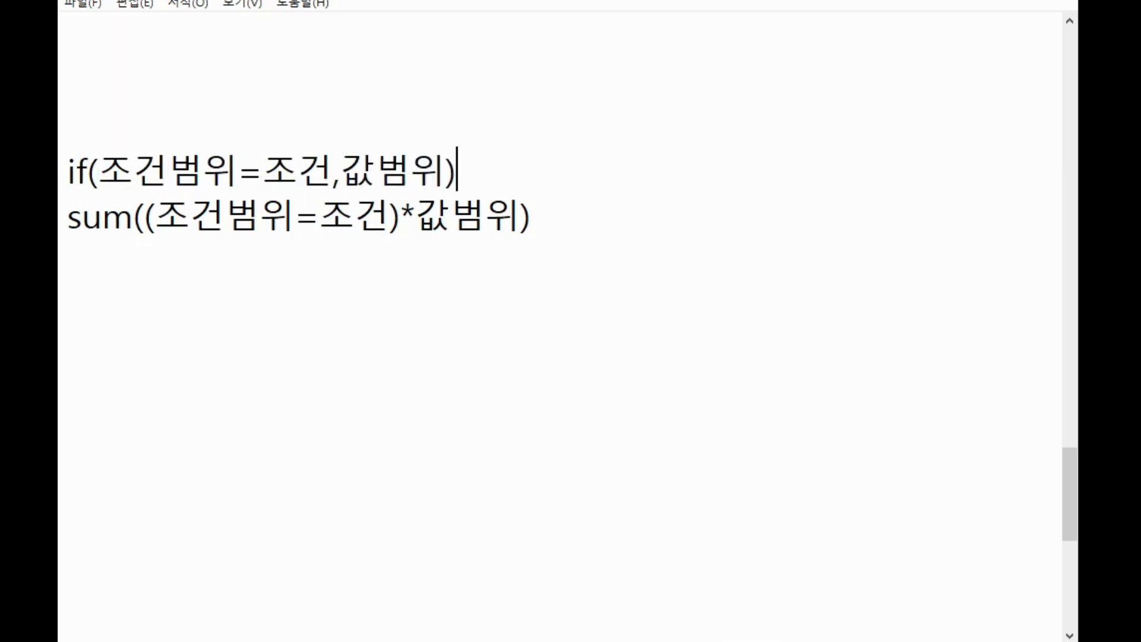
Step: Start a two-condition template on a new line below it with if((조건범위1=조건1
key(Return)
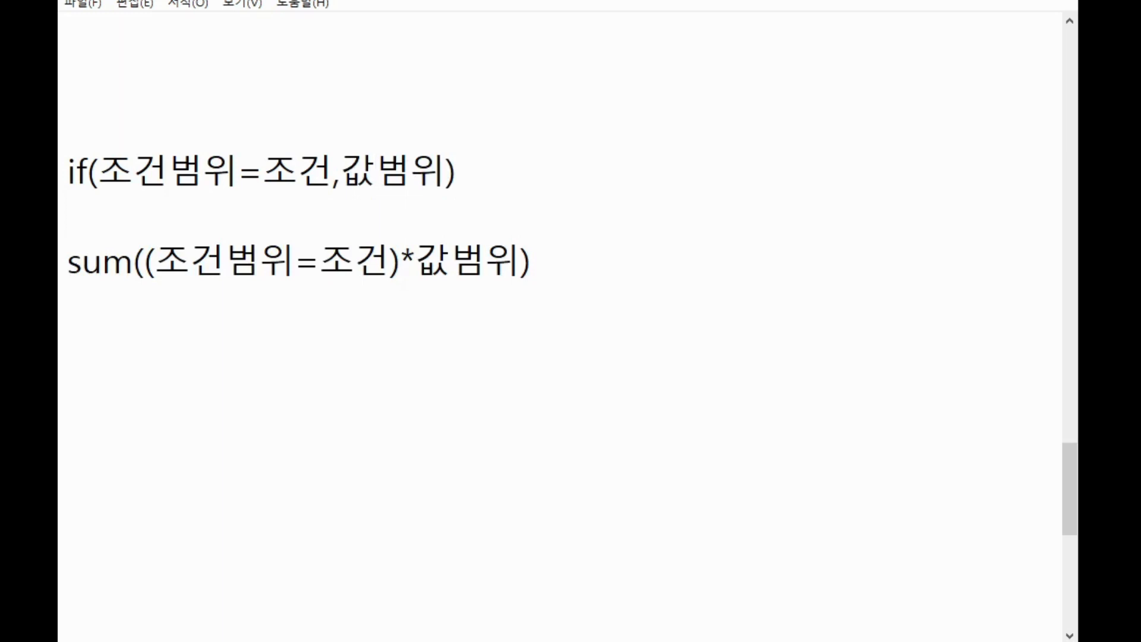
text(if(()
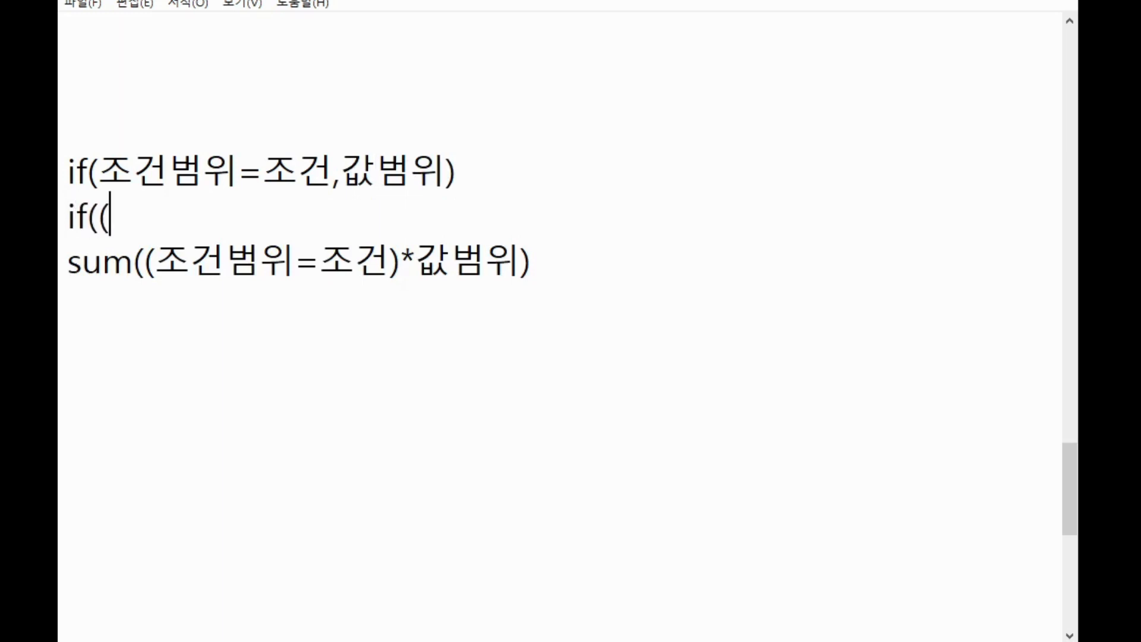
text(wh)
key(BackSpace)
key(BackSpace)
key(Hangul)
text(족)
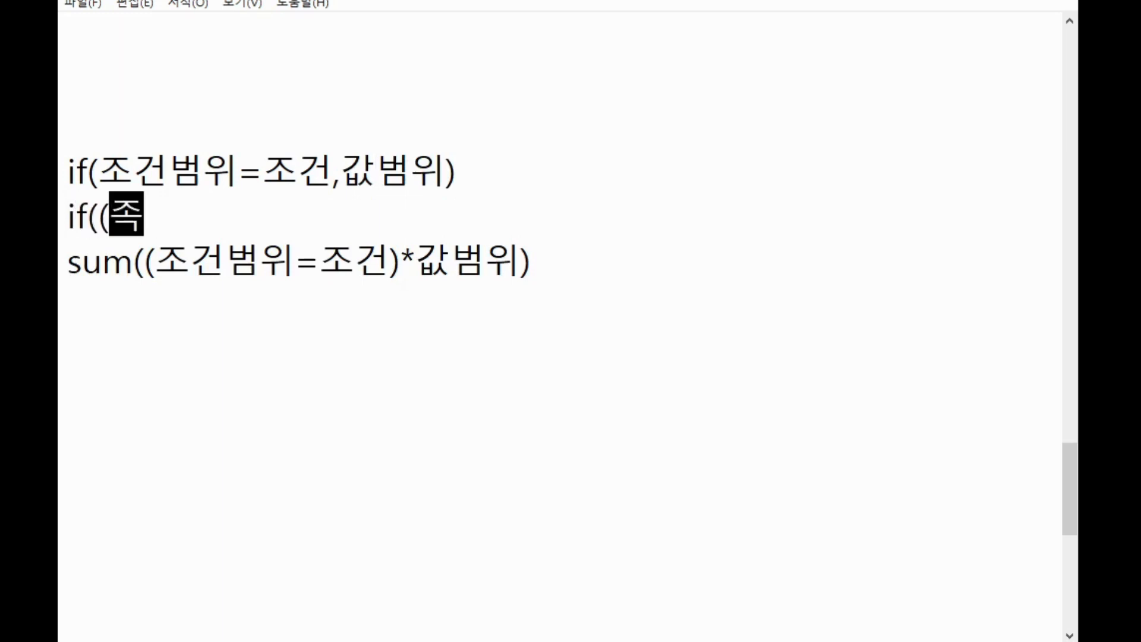
text(건범위1=ㅈ)
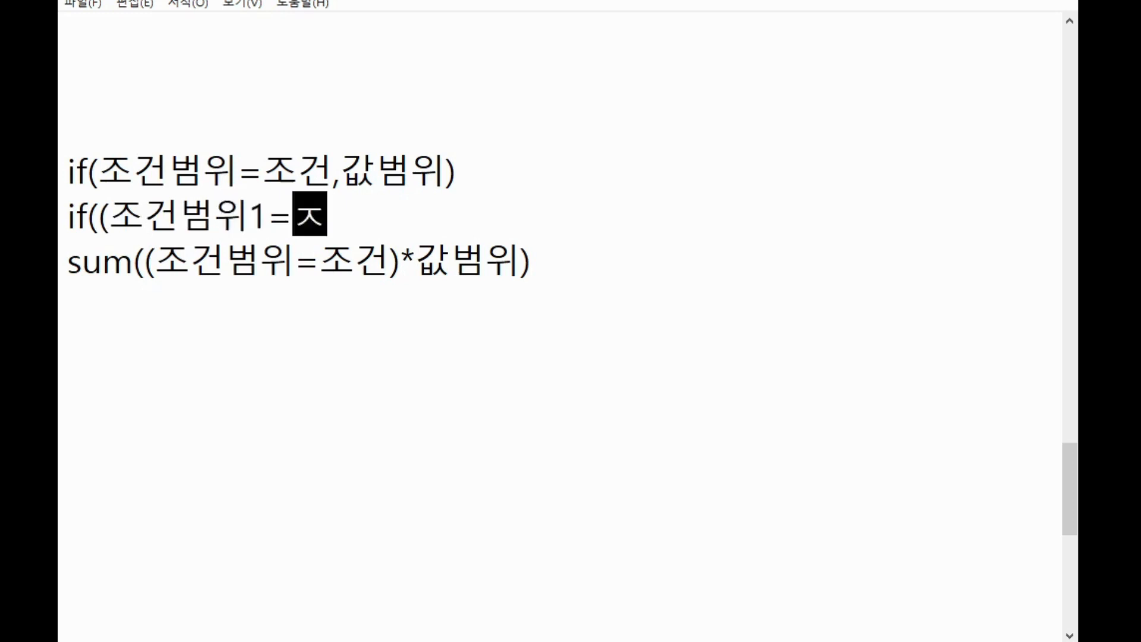
text(ㅗ건1)
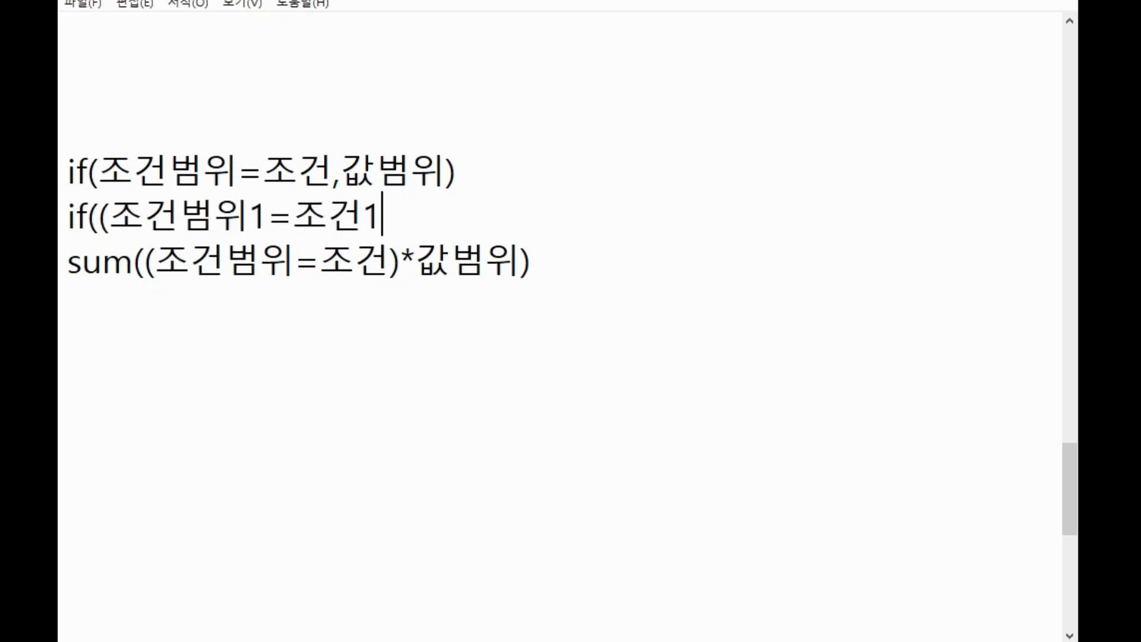
Step: Complete the two-condition if template with )*(조건범위2=조건2),값범위)
text()*(조건버)
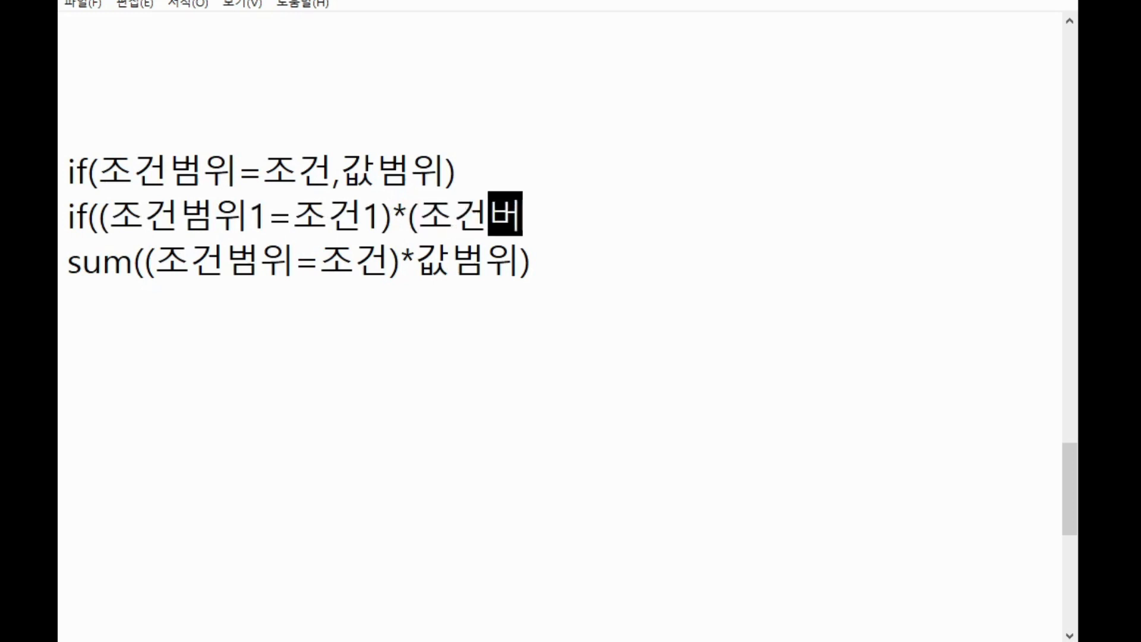
text(ㅁ위2=조ㅓㄱ)
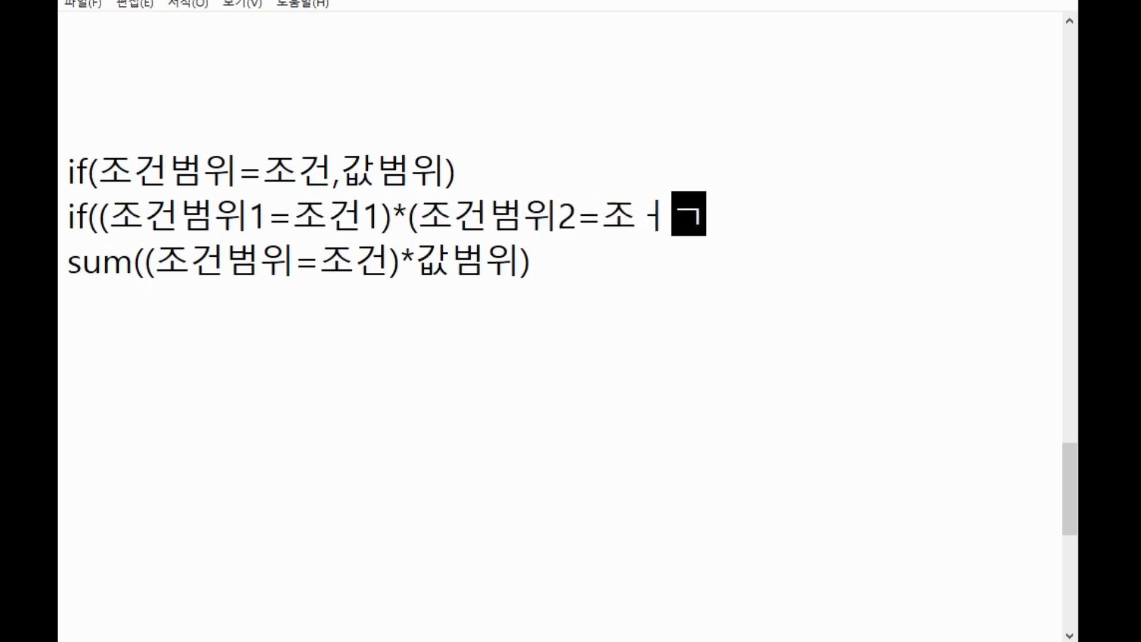
key(BackSpace)
key(BackSpace)
text(ㄱㅓㄴ2))
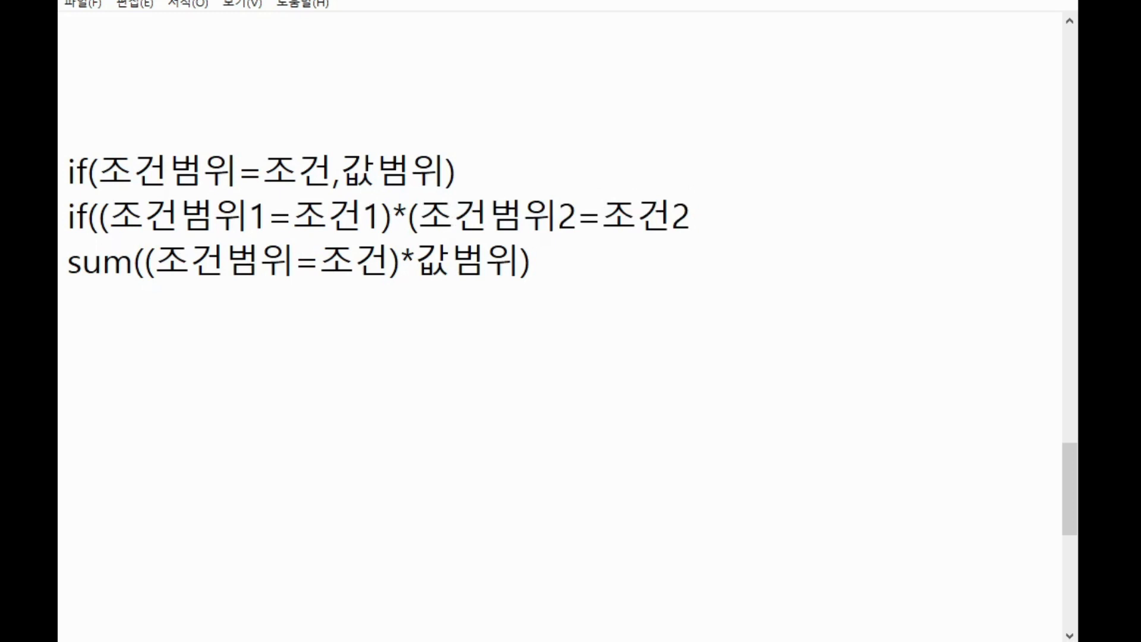
text(,)
text(값범위)
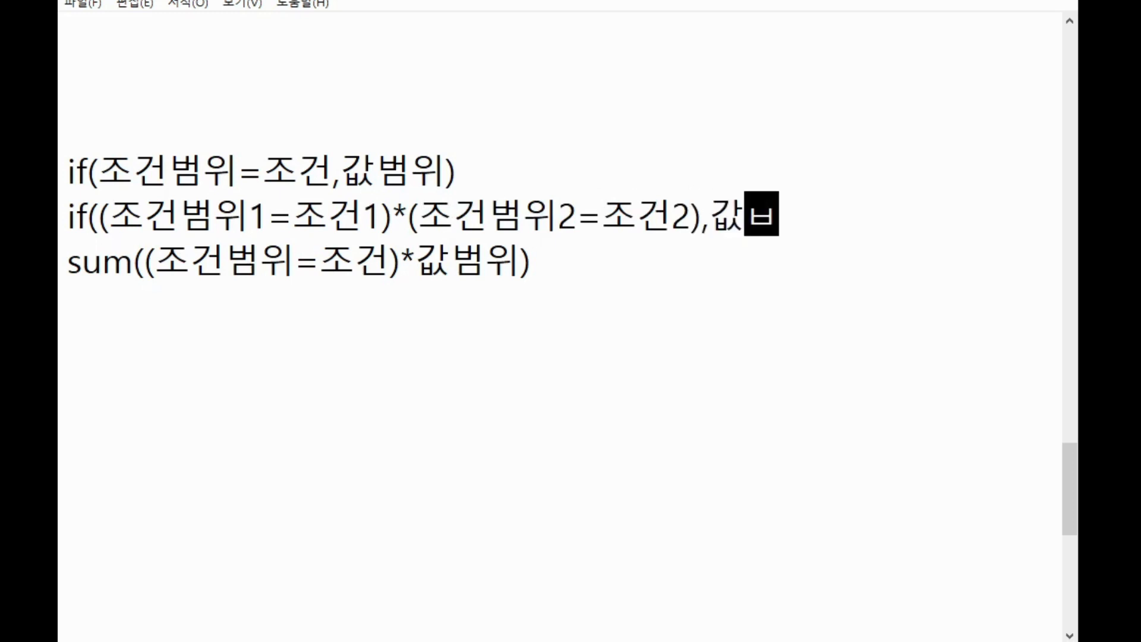
text())
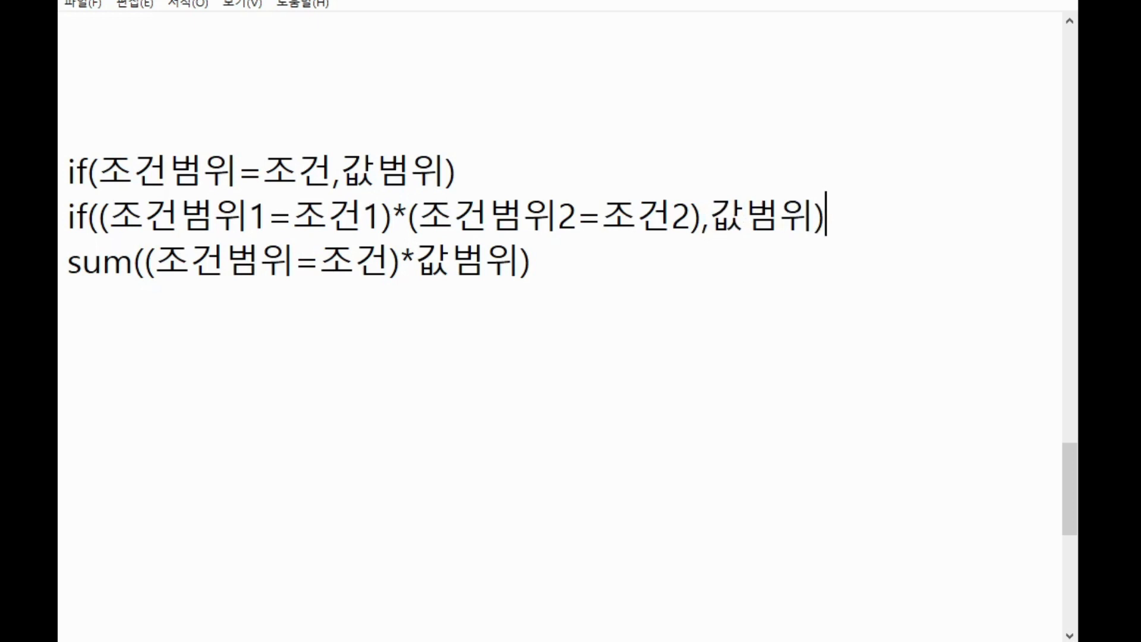
Step: Examine the parenthesised condition (조건범위=조건) in the sum template beside the two if templates
scroll(173, 229, down, 1)
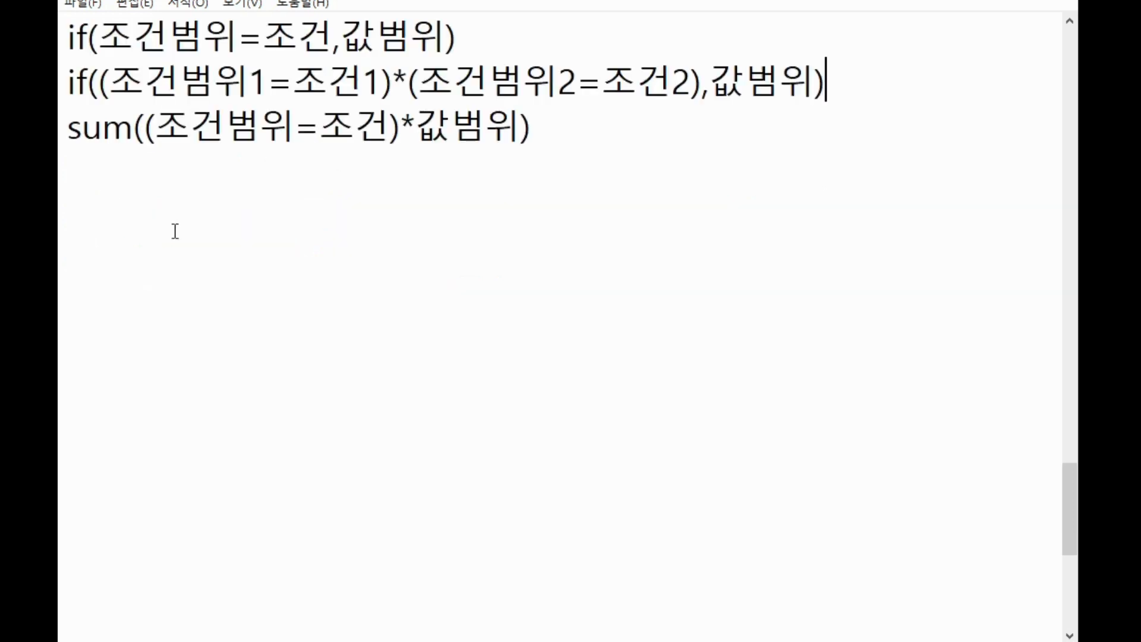
scroll(188, 186, up, 1)
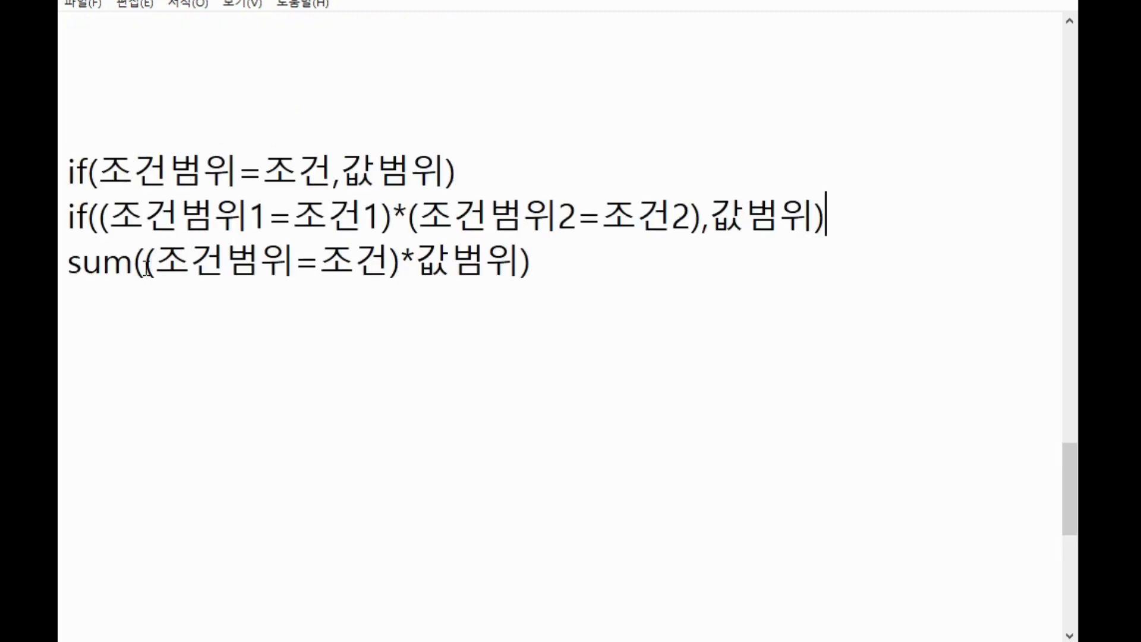
drag(145, 261, 402, 253)
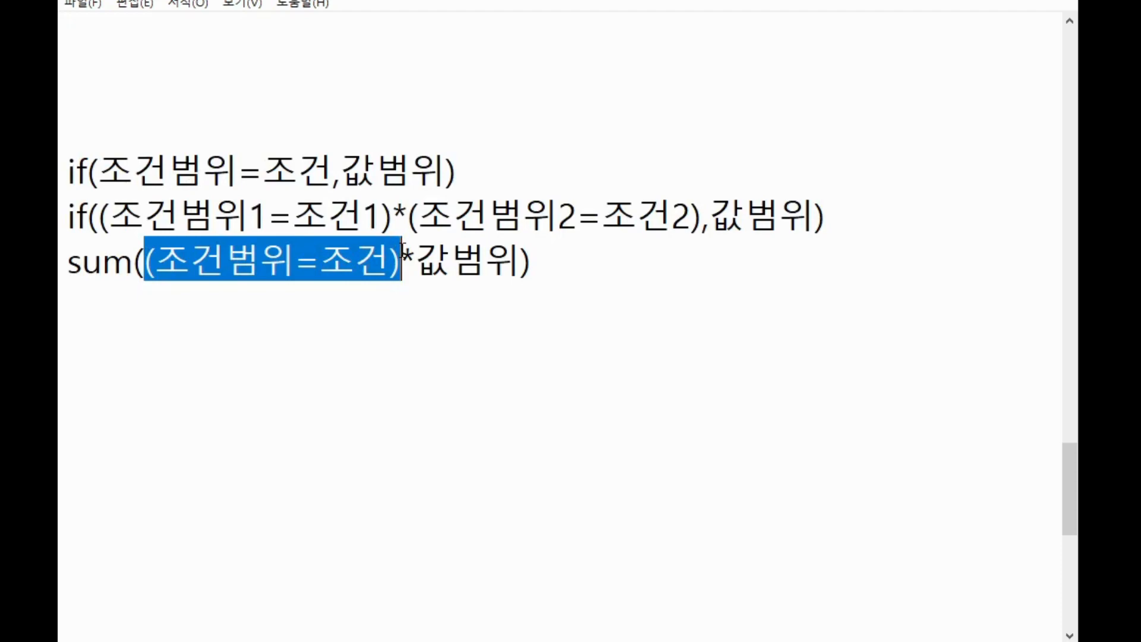
Step: Switch to Excel and start a SUM formula in B25 of 표2, opening its function arguments
key(alt+Tab)
click(249, 504)
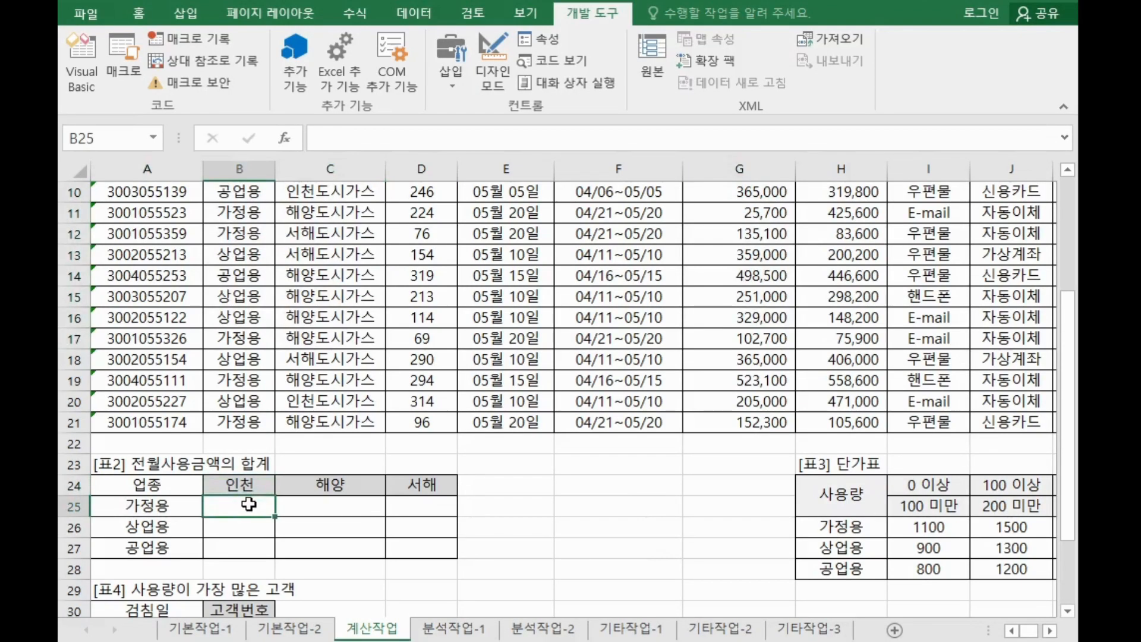
scroll(258, 504, down, 1)
scroll(259, 503, down, 3)
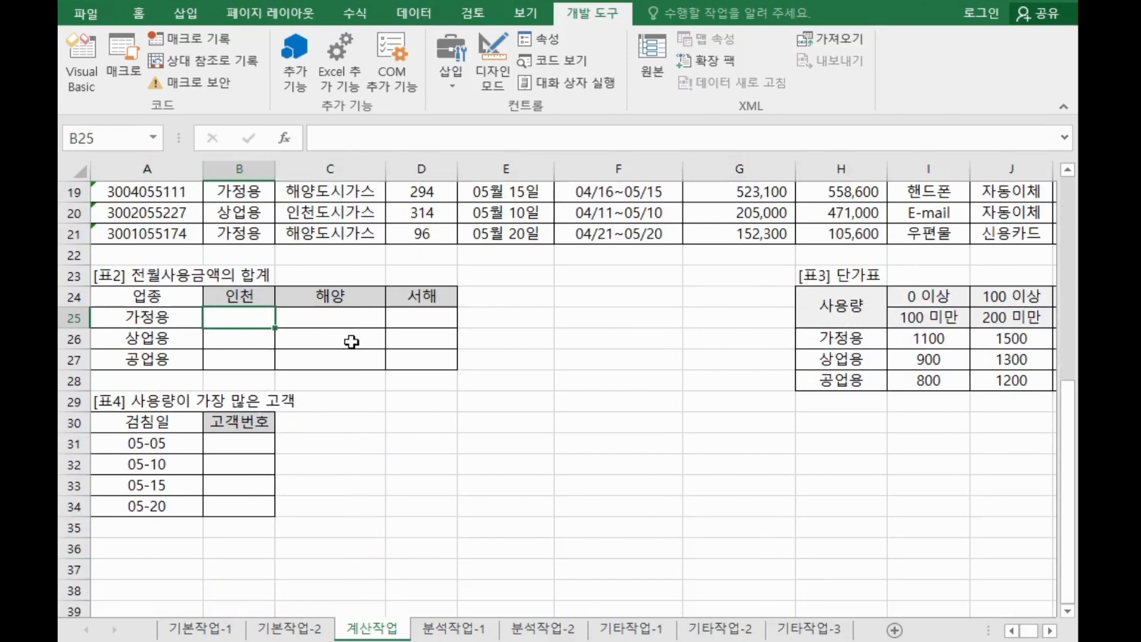
text(=sum)
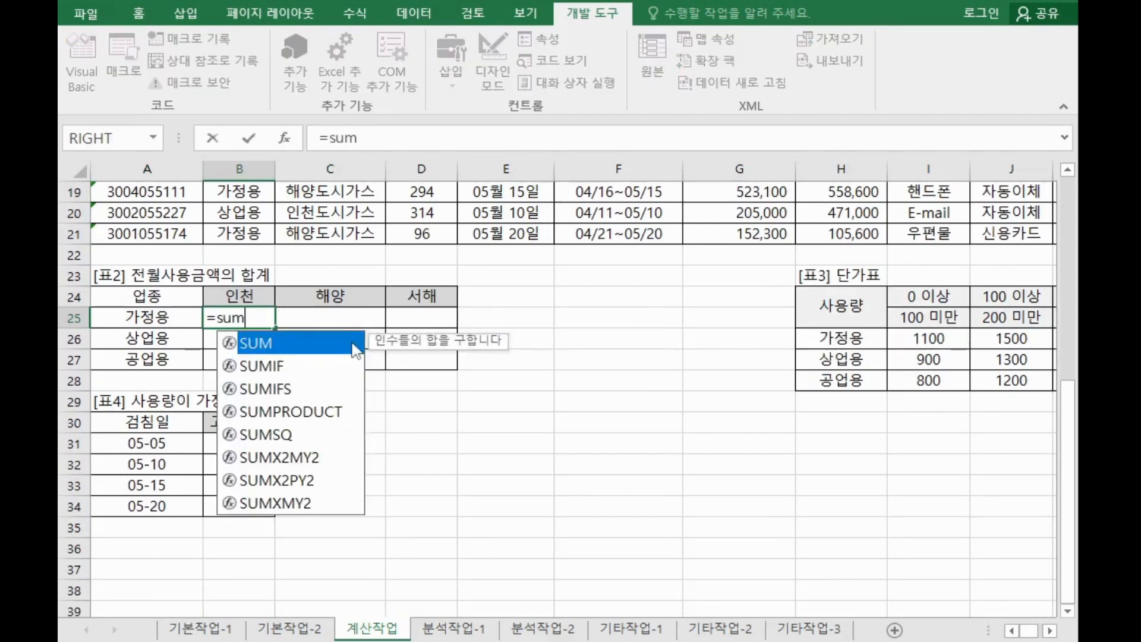
double_click(354, 343)
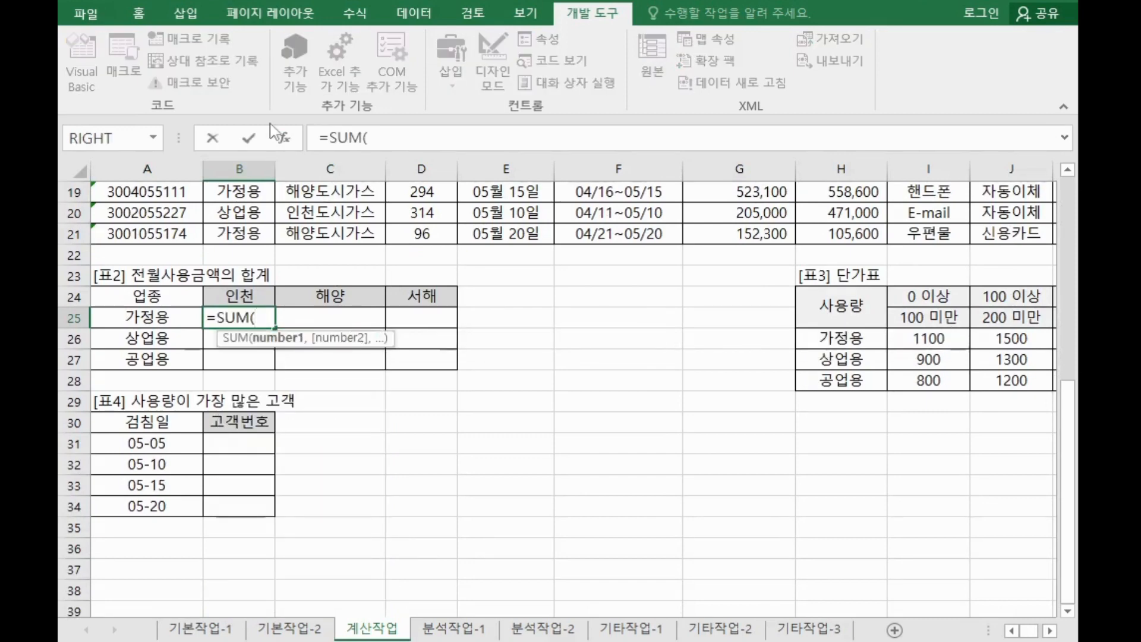
click(283, 137)
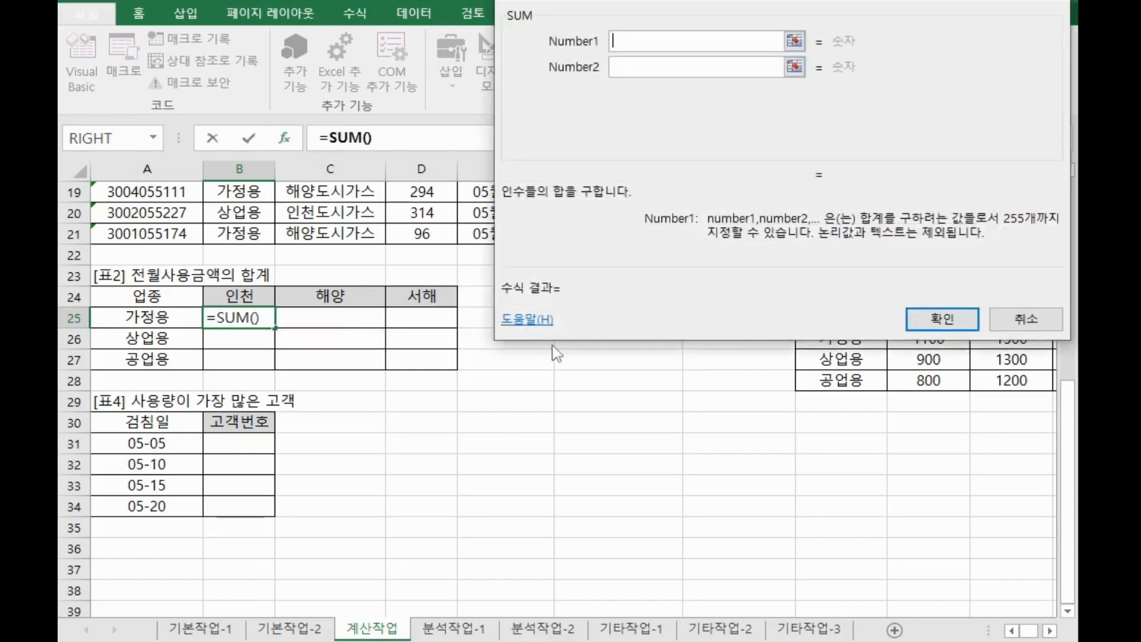
Step: Begin the first SUM argument with an opening parenthesis and the 업종 range as the absolute reference $B$3:$B$21
scroll(556, 354, up, 6)
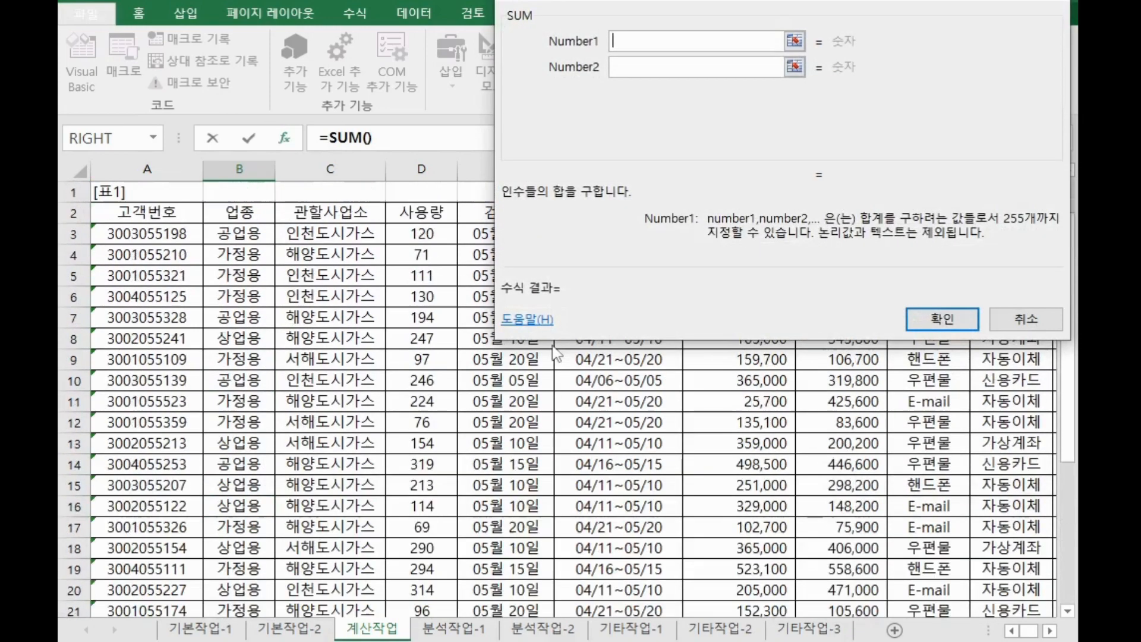
scroll(556, 354, down, 1)
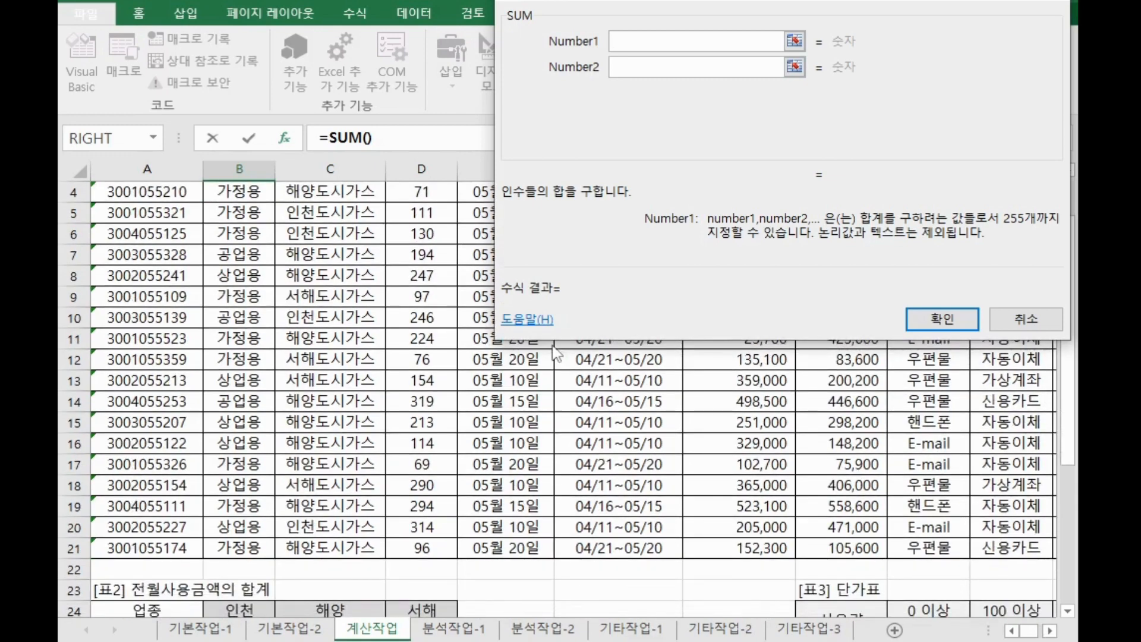
scroll(556, 354, up, 1)
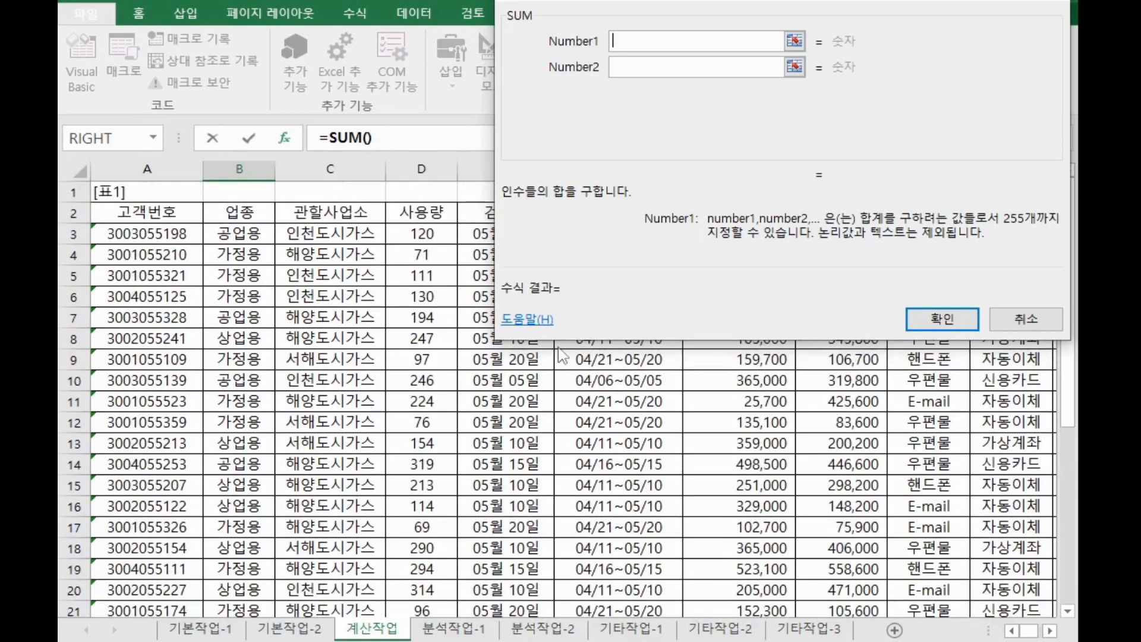
text(()
scroll(485, 385, down, 2)
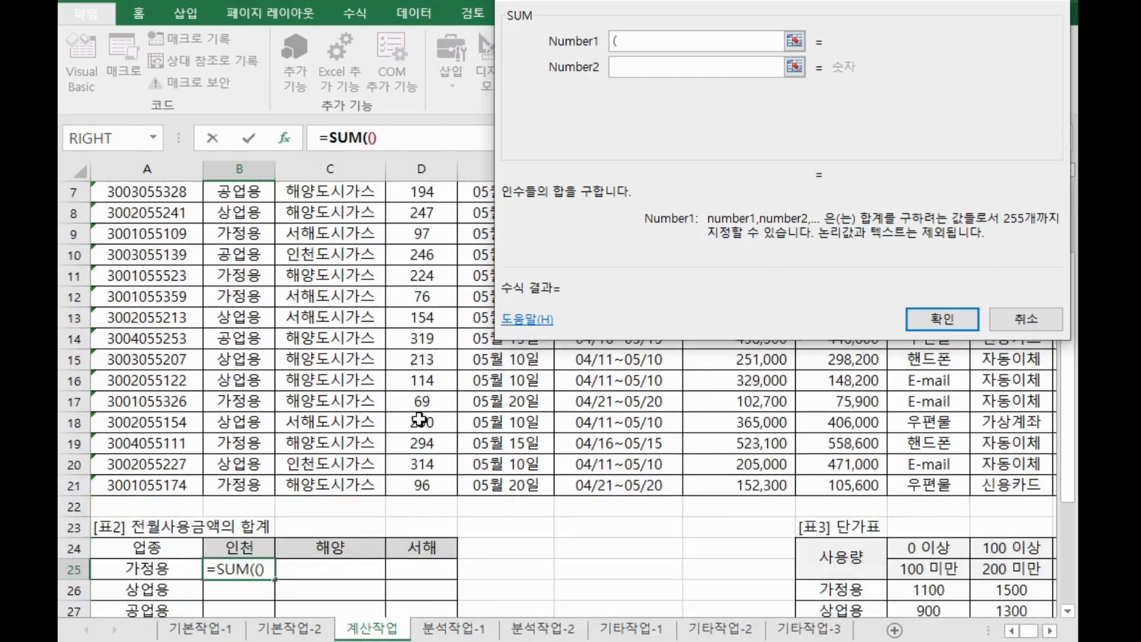
scroll(420, 419, up, 2)
drag(238, 234, 257, 563)
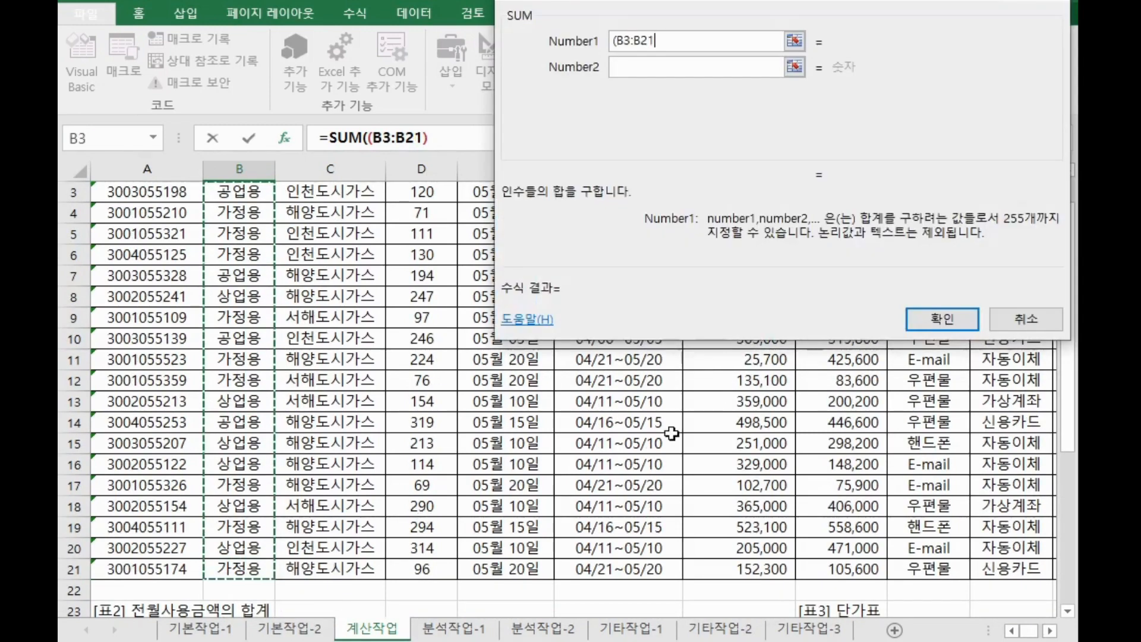
scroll(671, 433, down, 1)
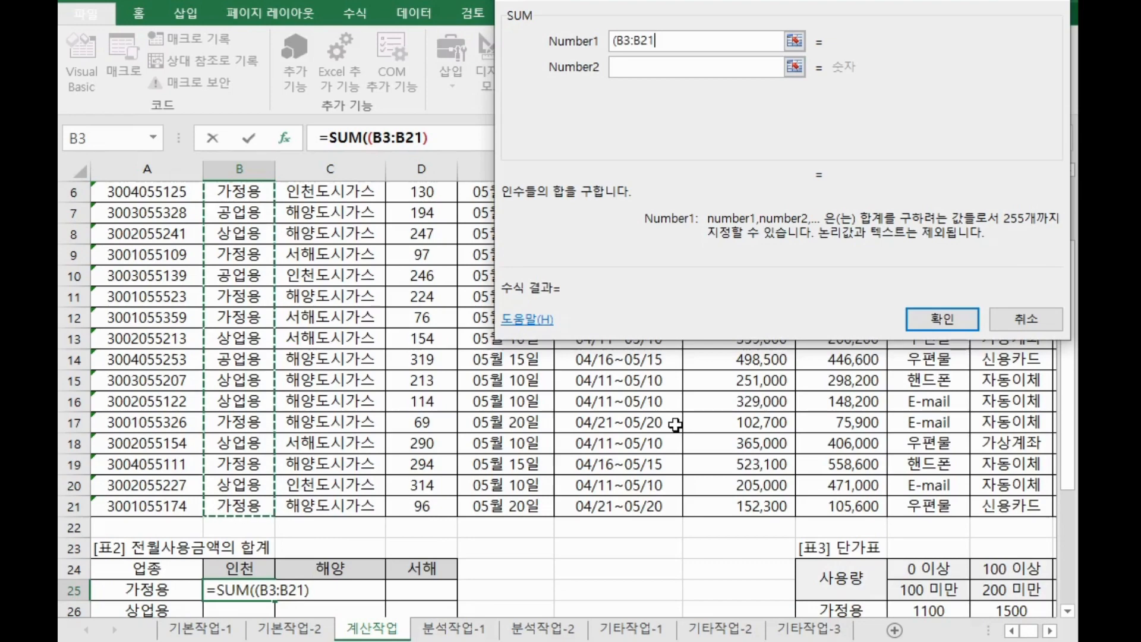
scroll(648, 463, down, 2)
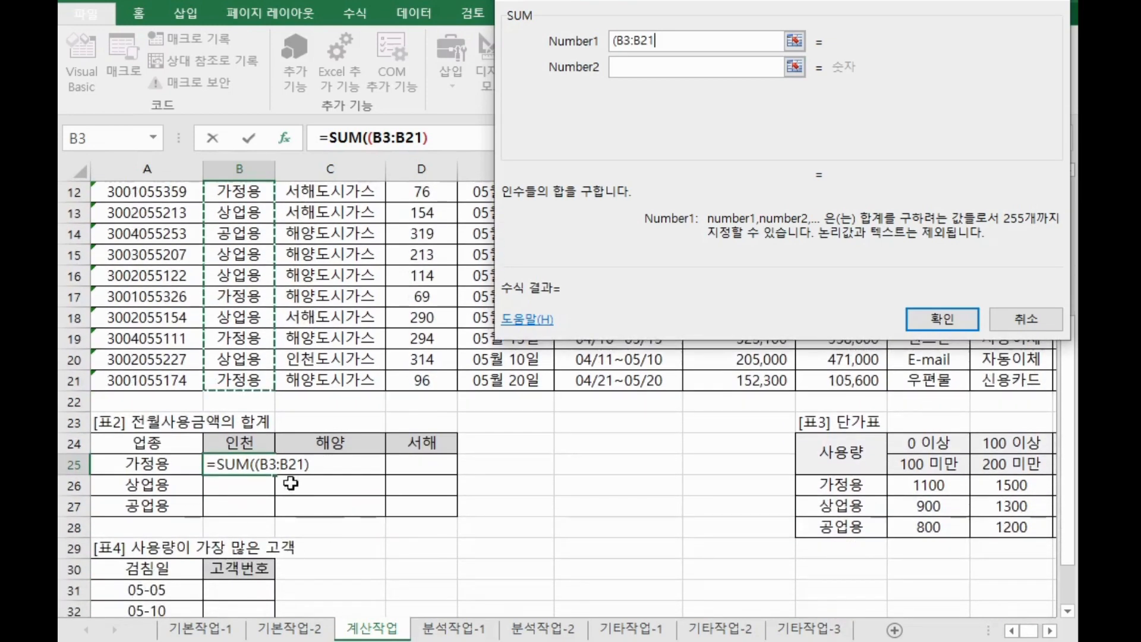
key(F4)
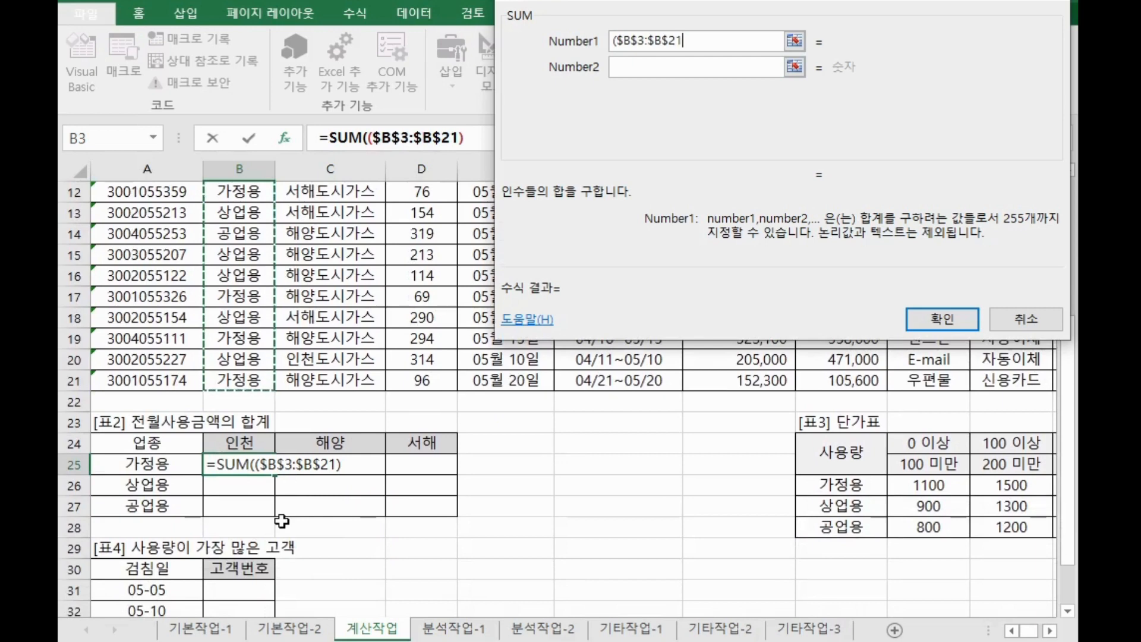
Step: Compare the 업종 range with the 가정용 heading of 표2, using =$A25 with only the column fixed
text(=)
scroll(136, 416, down, 1)
click(136, 409)
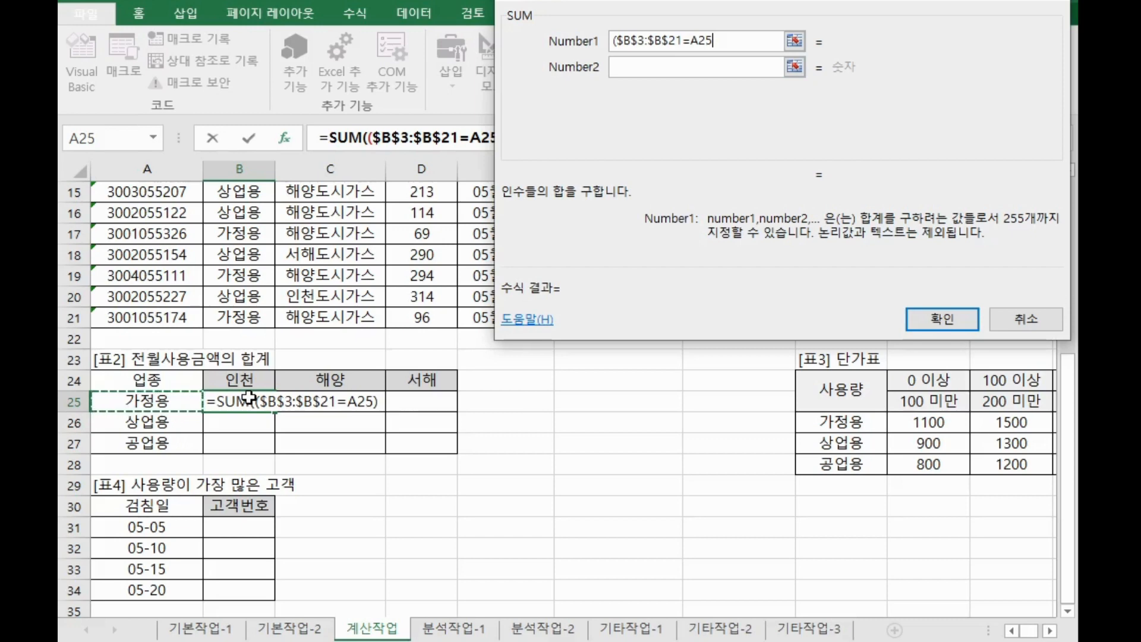
key(F4)
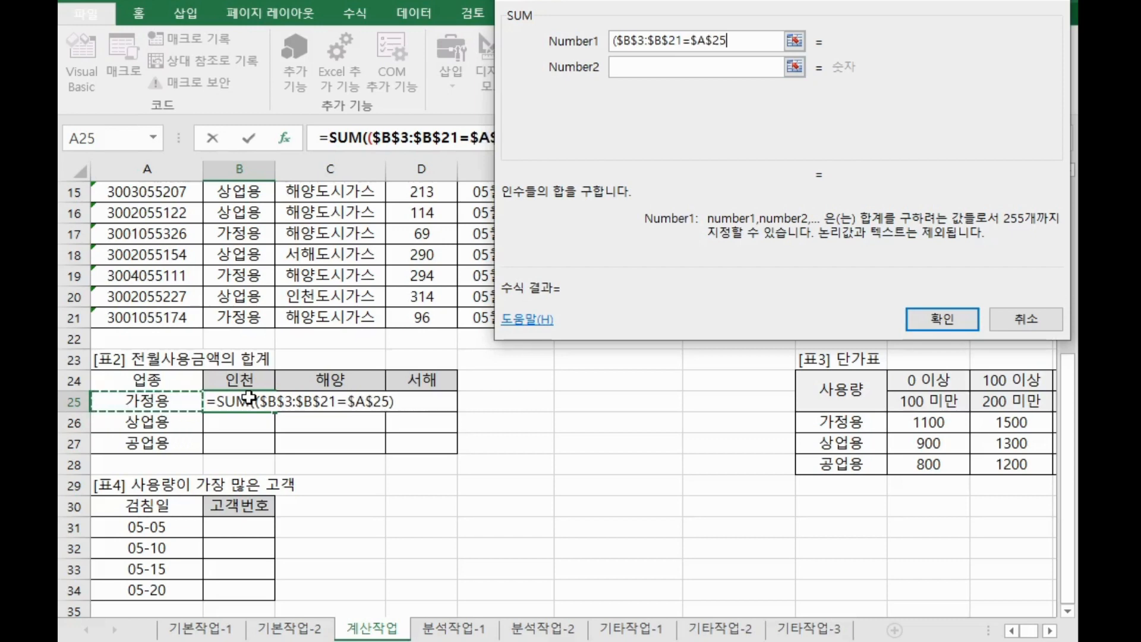
key(F4)
key(F4)
Step: Close the 업종 condition in the first SUM argument and open a second parenthesised condition multiplied with it
text()*)
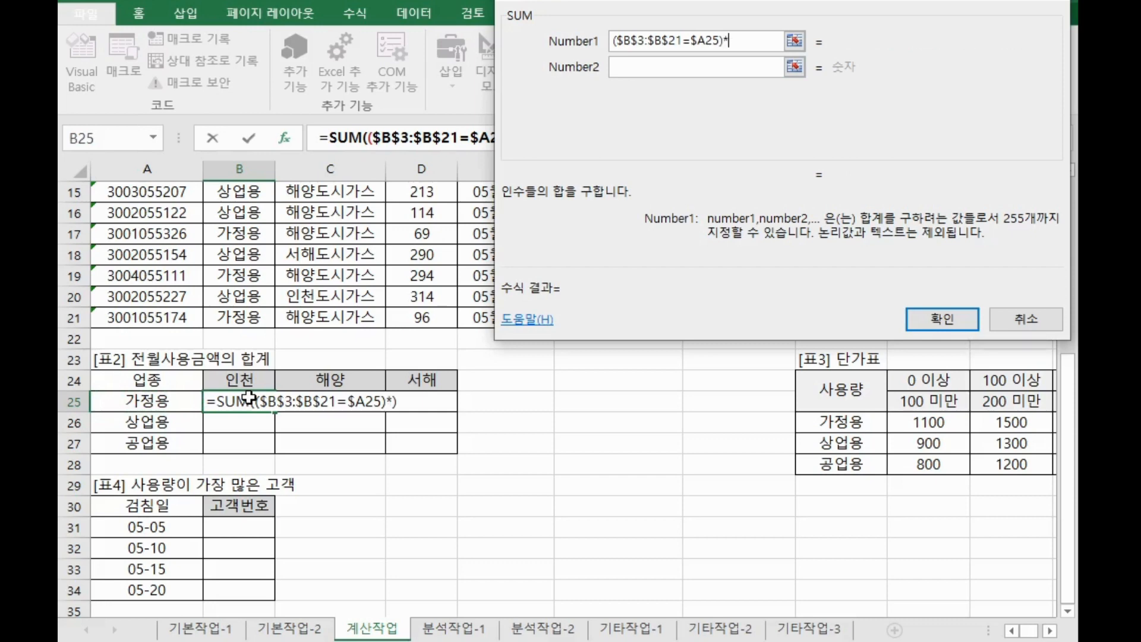
text(()
scroll(248, 397, up, 5)
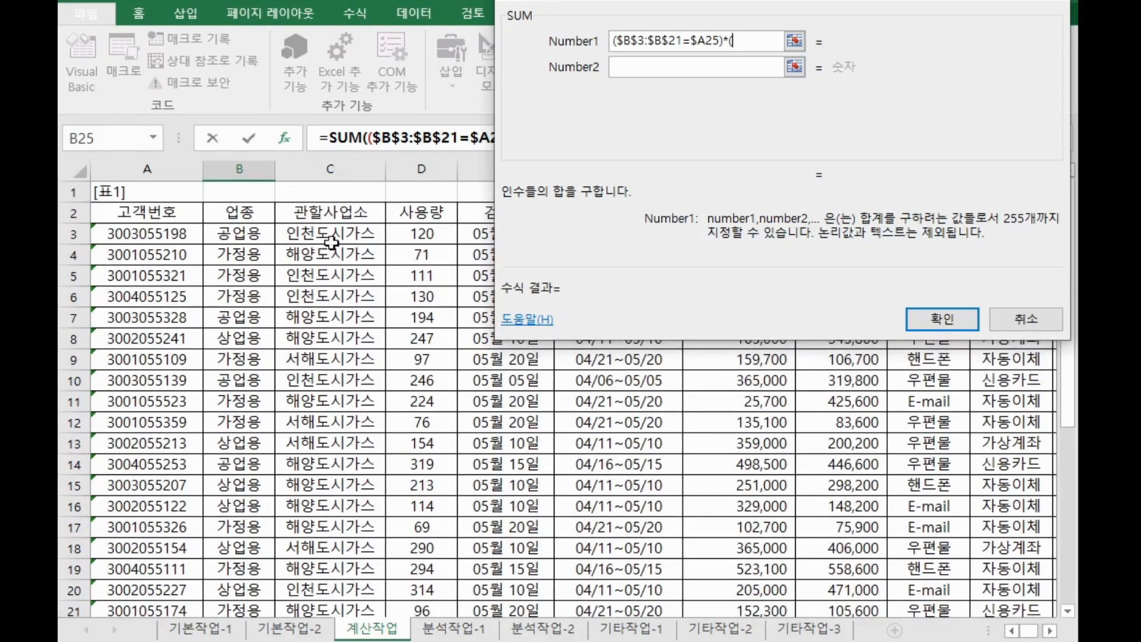
scroll(346, 307, down, 3)
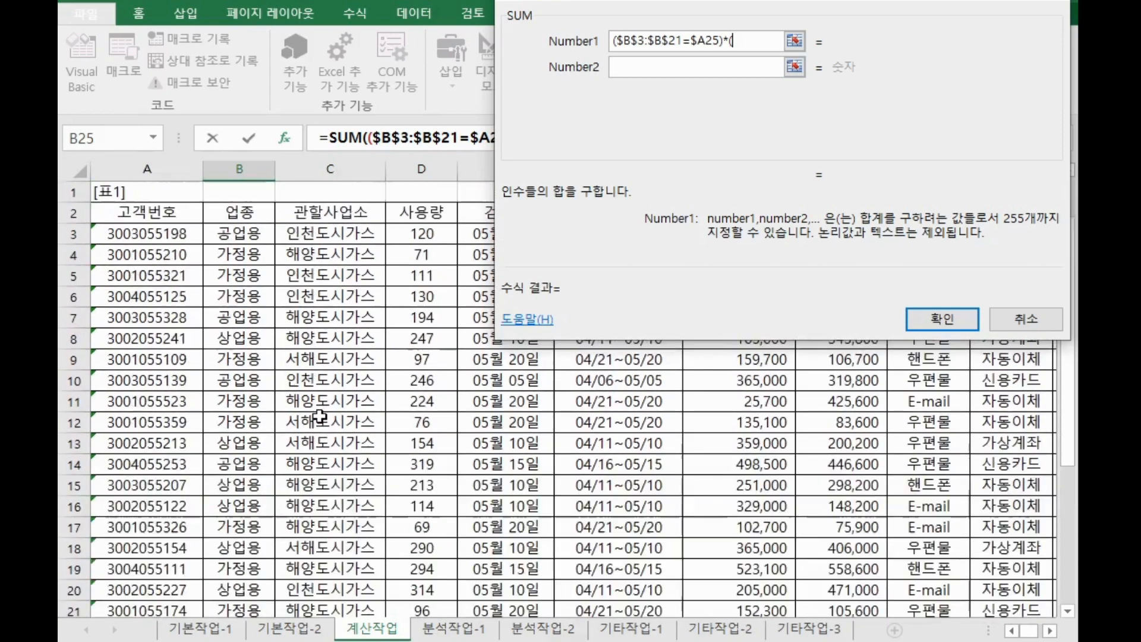
scroll(321, 416, up, 3)
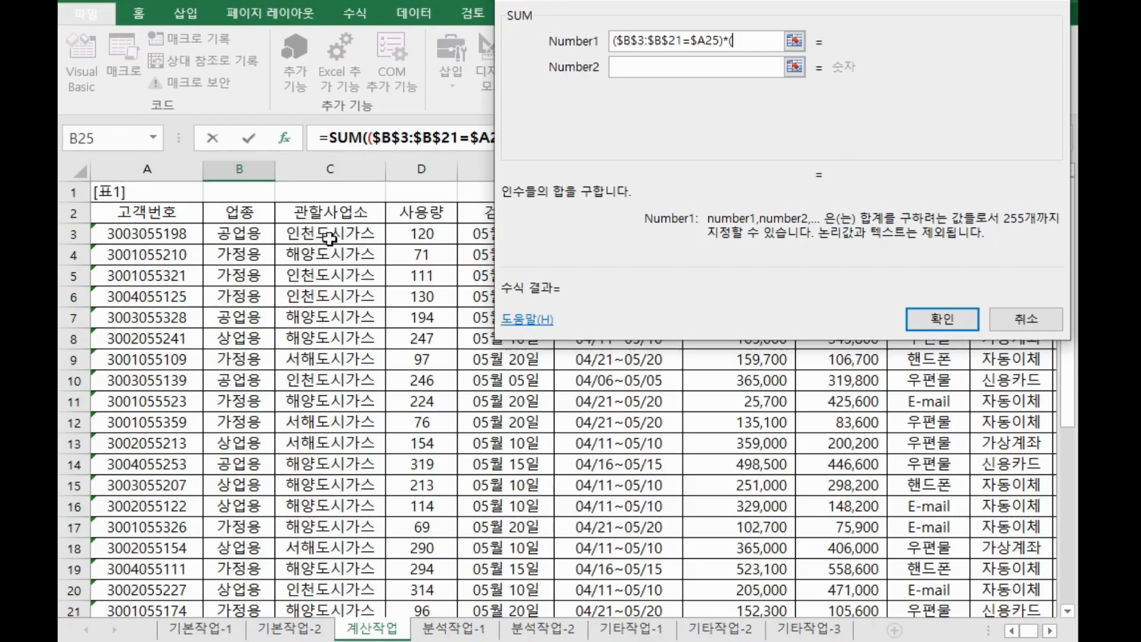
scroll(329, 238, down, 4)
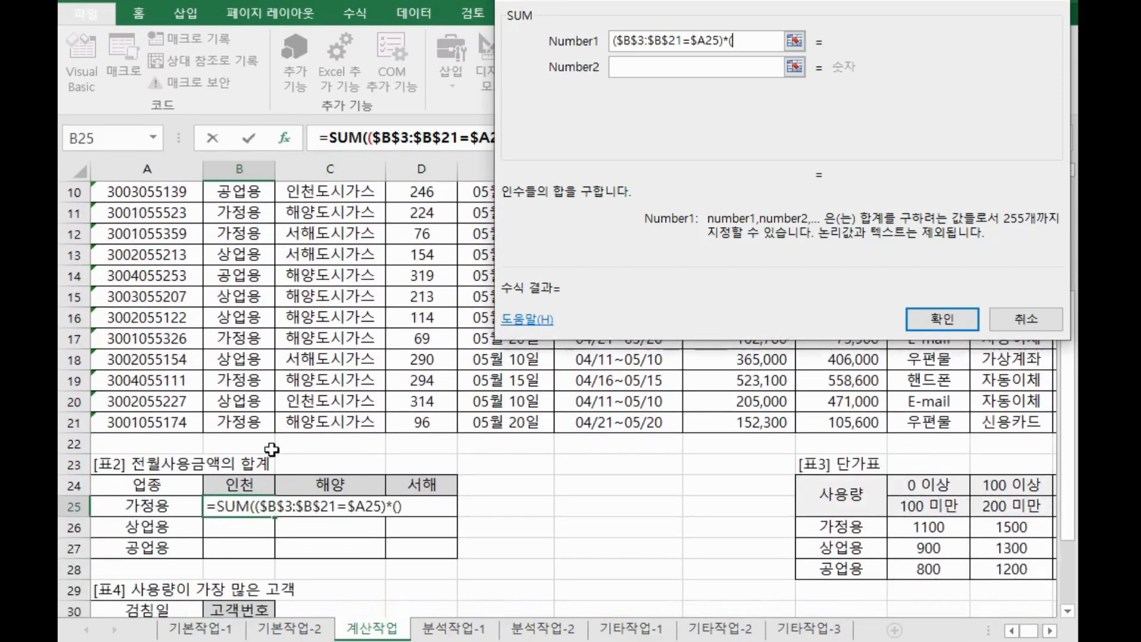
scroll(294, 428, up, 4)
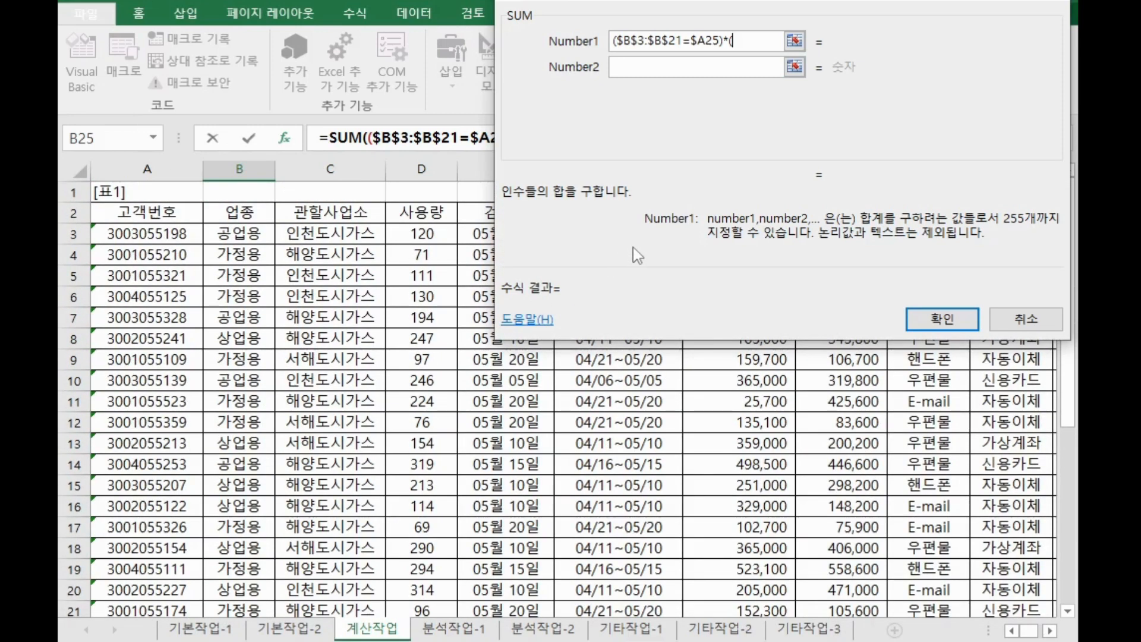
Step: Extract the first 2 characters of the 관할사업소 range with left($C$3:$C$21,2) in the second condition
text(left()
drag(339, 232, 365, 574)
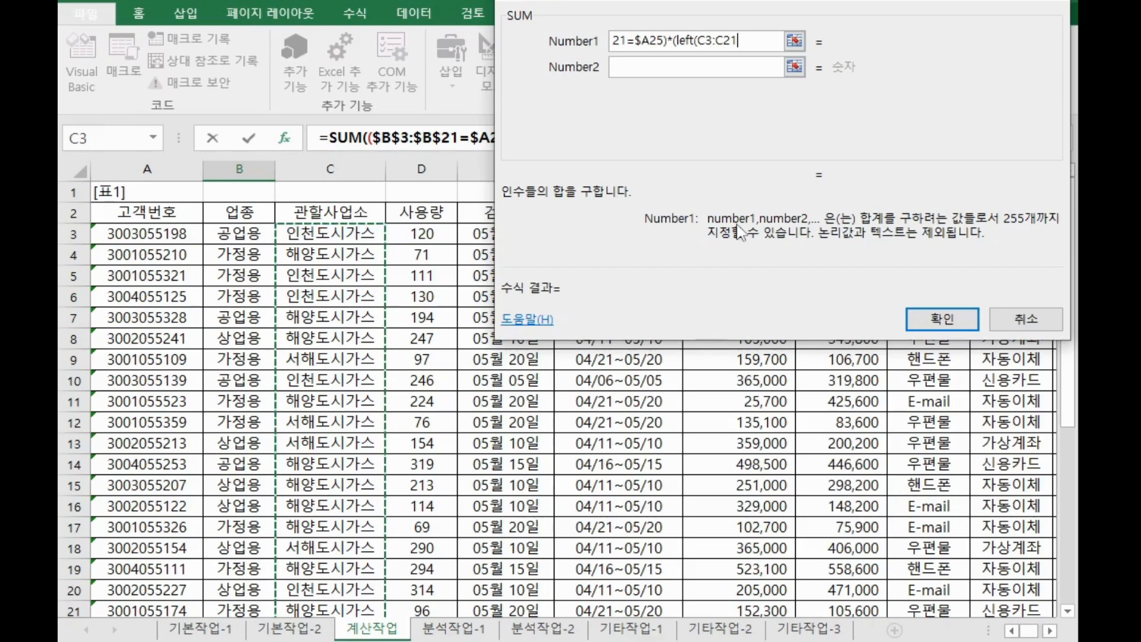
key(F4)
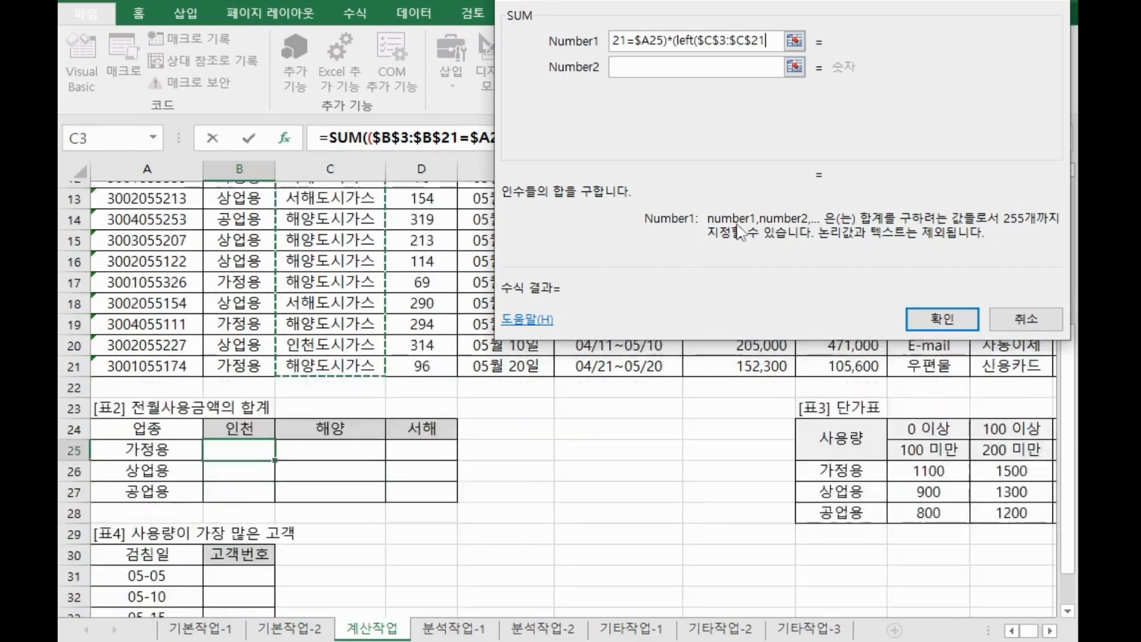
text(m2)
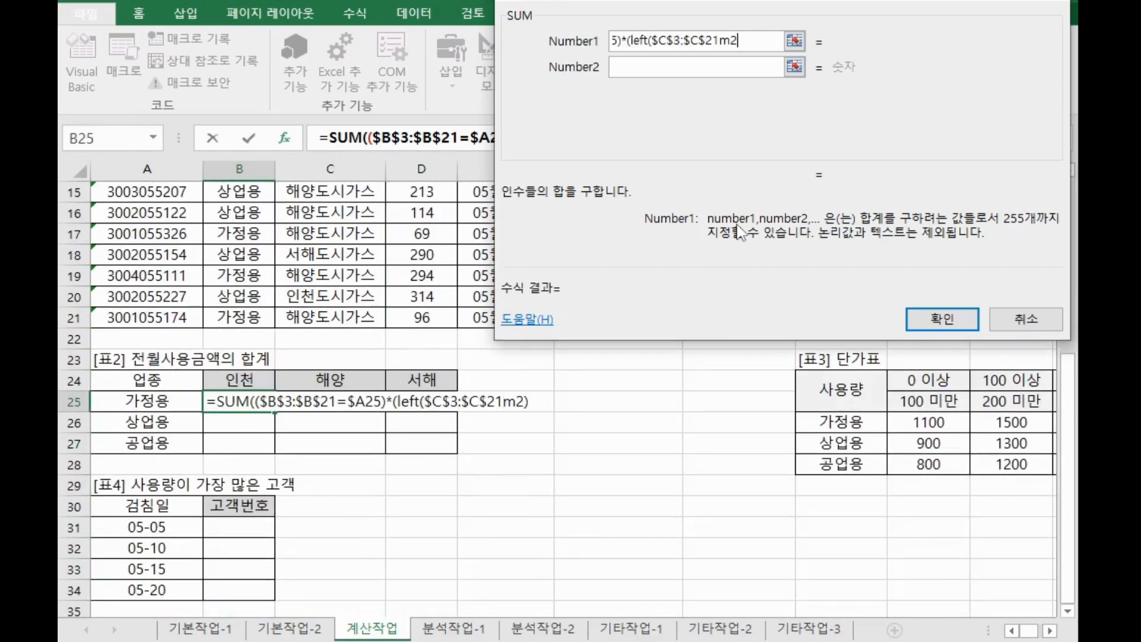
key(BackSpace)
key(BackSpace)
text(,2))
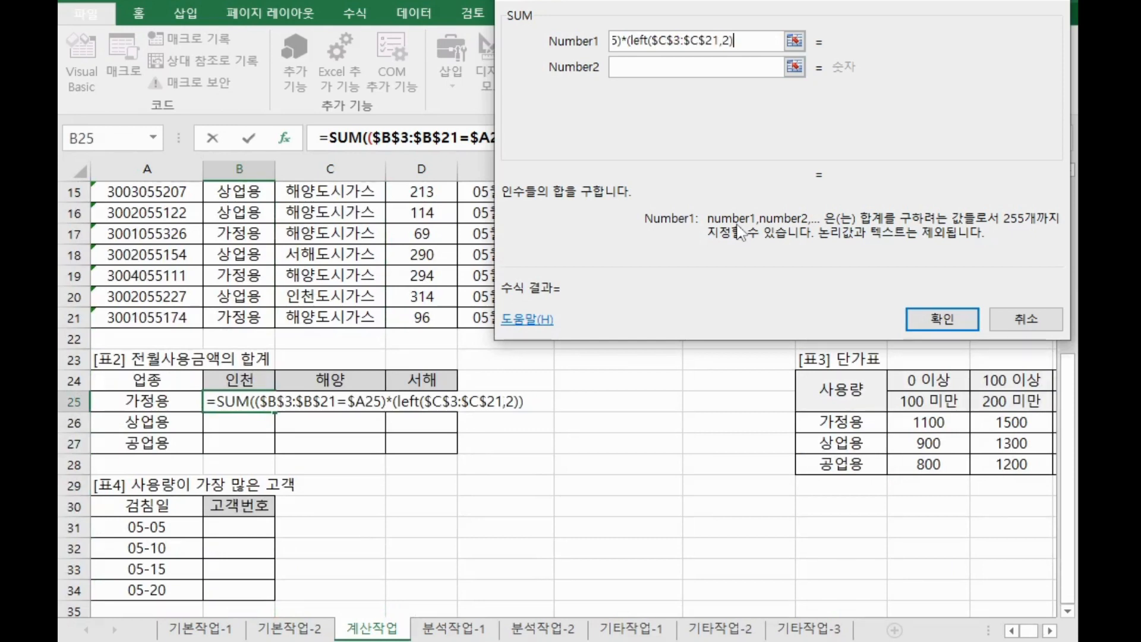
Step: Compare the extracted 관할사업소 characters with the 인천 heading of 표2, using =B24
text(=)
scroll(546, 267, down, 1)
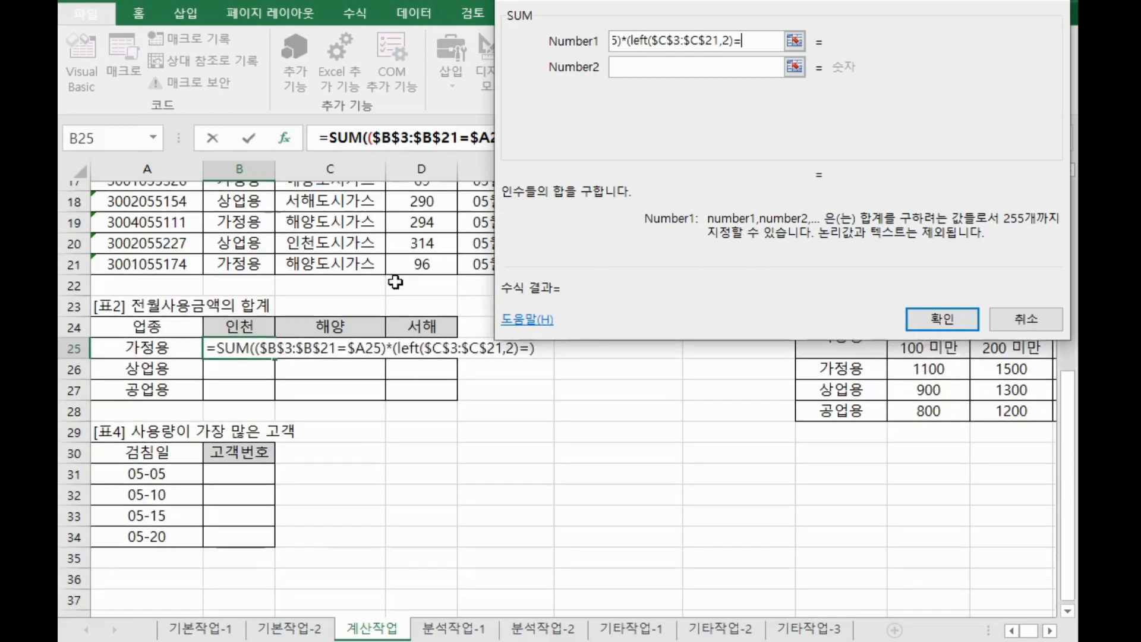
click(244, 318)
scroll(796, 395, up, 2)
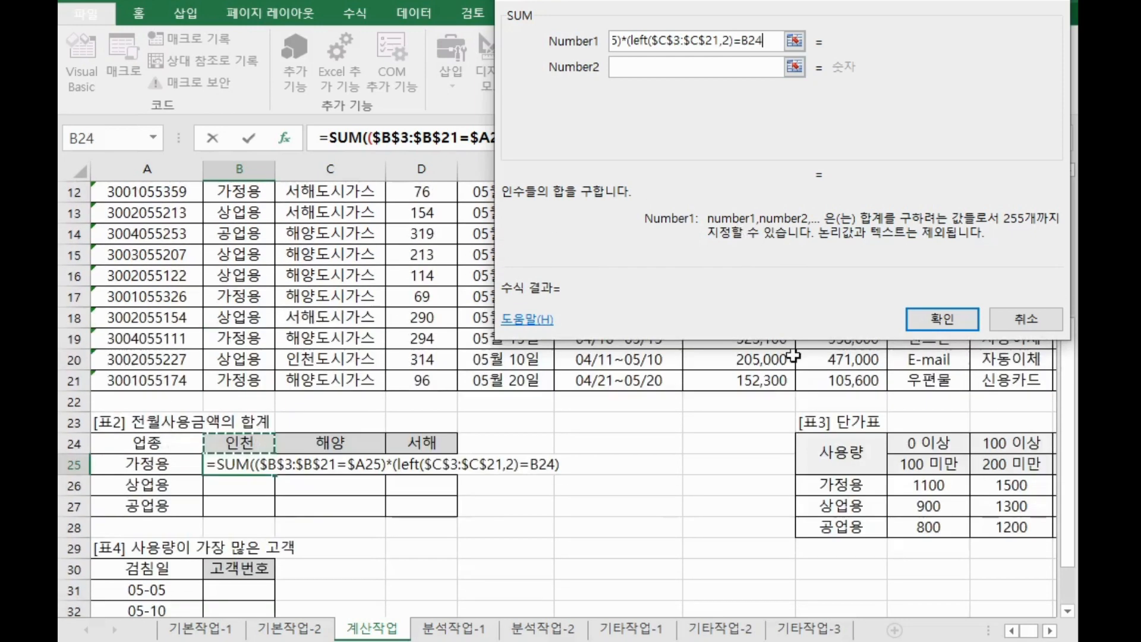
Step: Copy the partial SUM argument into the Notepad notes and examine its LEFT extraction and the B24 comparison
drag(773, 40, 344, 42)
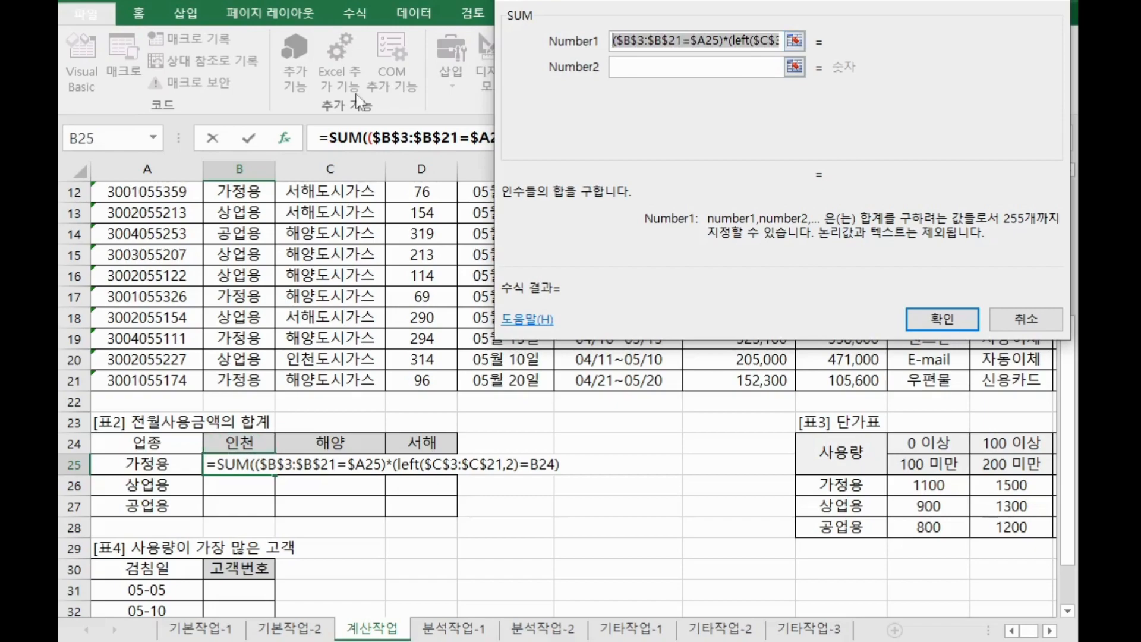
key(ctrl+c)
key(alt+Tab)
scroll(464, 407, down, 3)
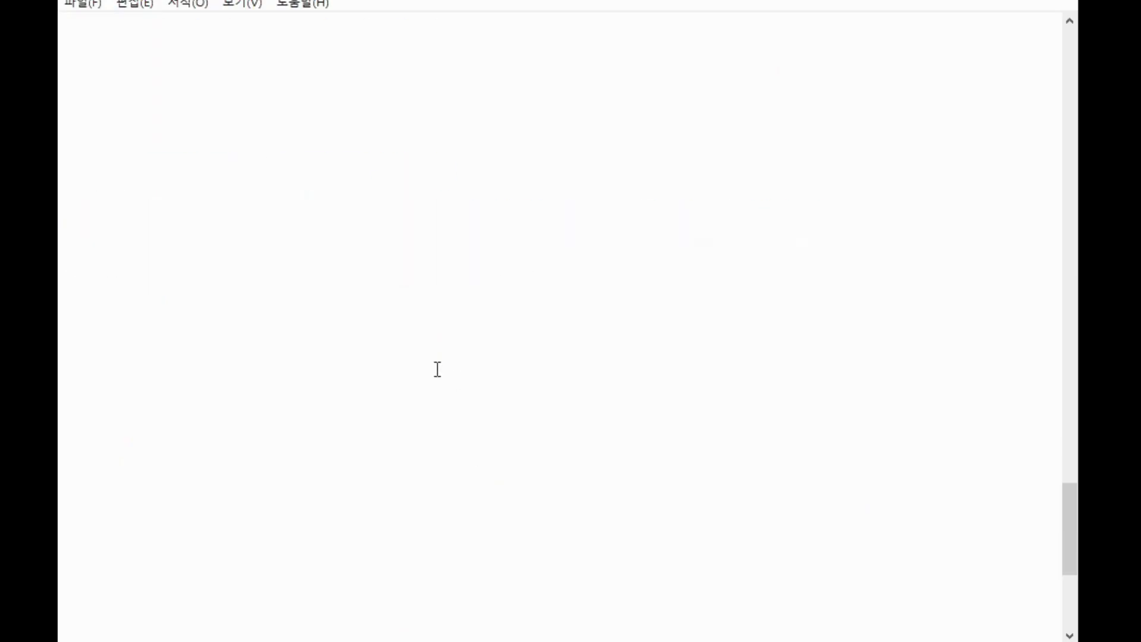
click(209, 178)
key(ctrl+v)
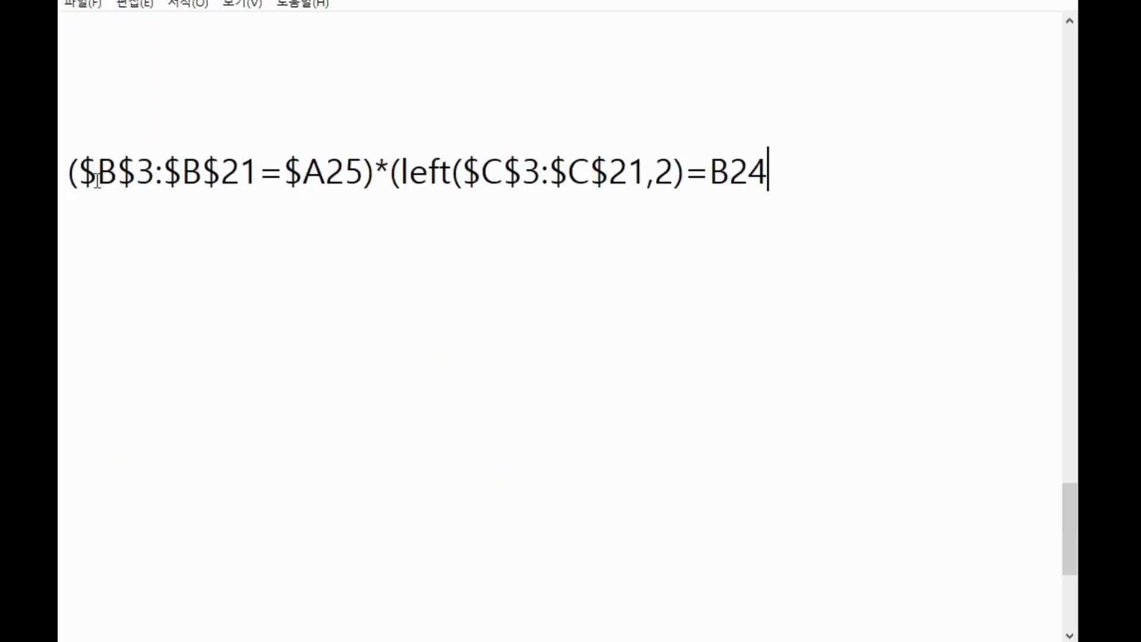
drag(81, 178, 676, 166)
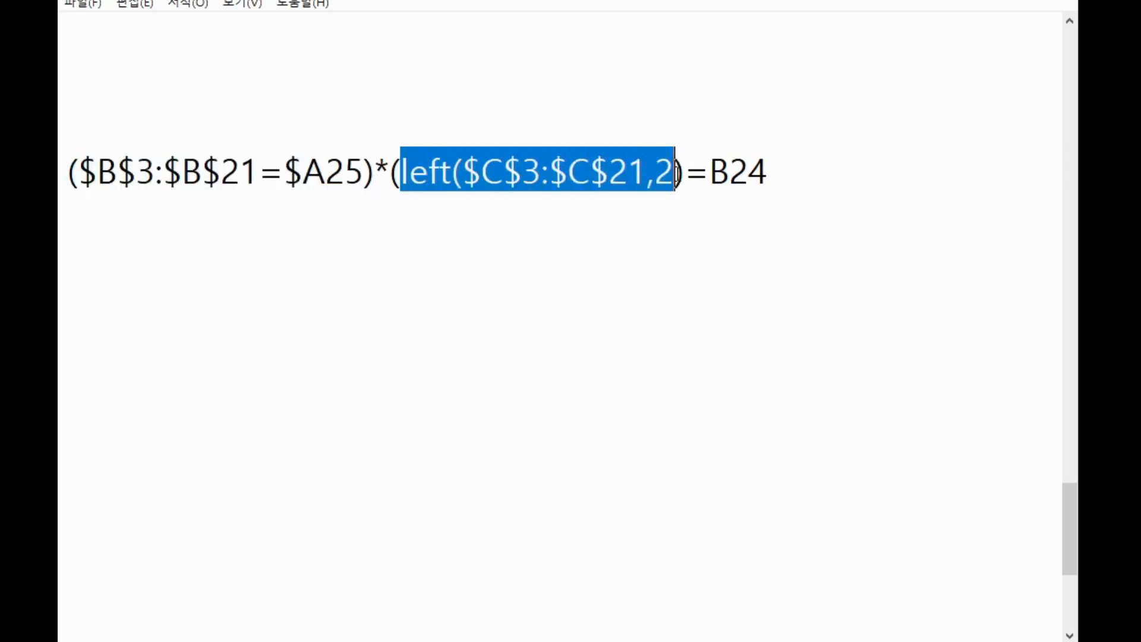
drag(709, 173, 783, 175)
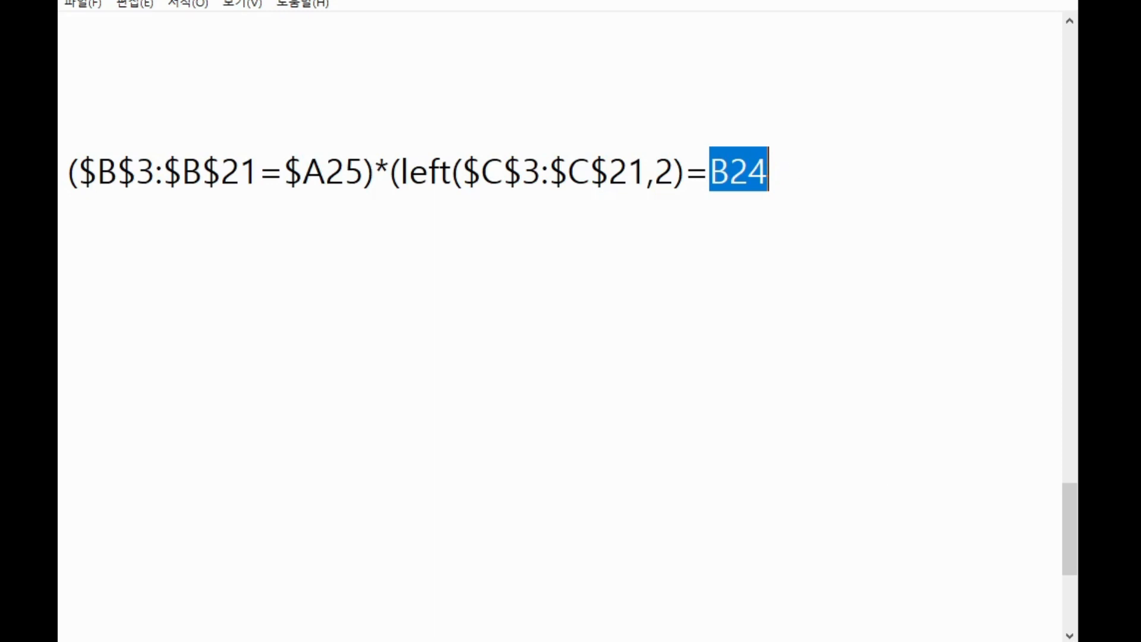
Step: Switch back to Excel and fix only the row of the 인천 heading reference in the second condition as B$24
key(alt+Tab)
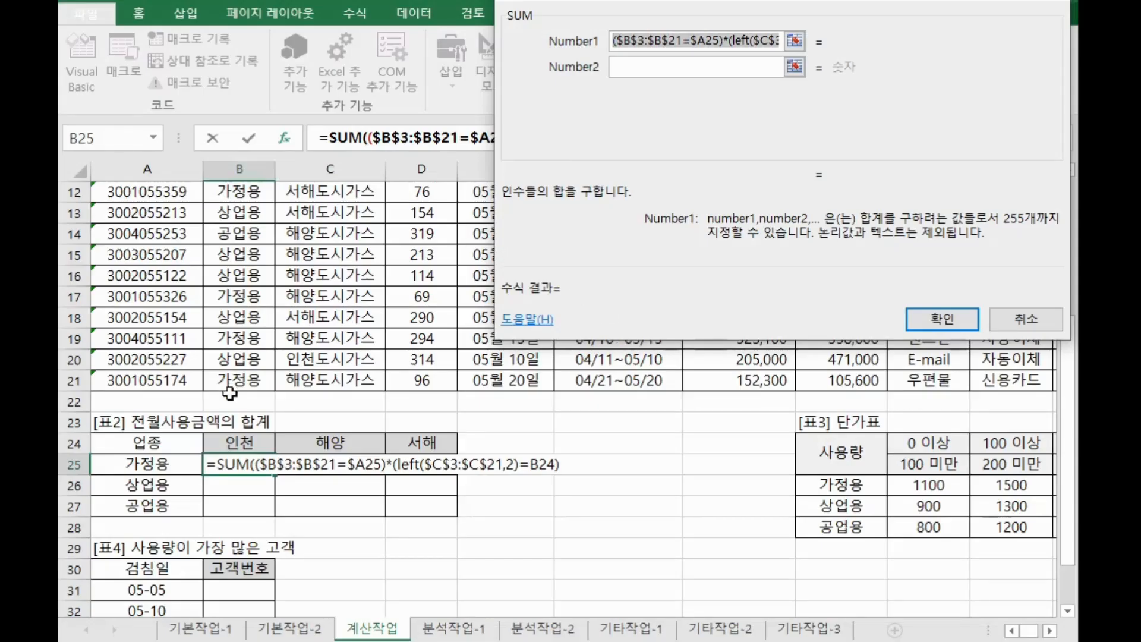
scroll(238, 383, down, 2)
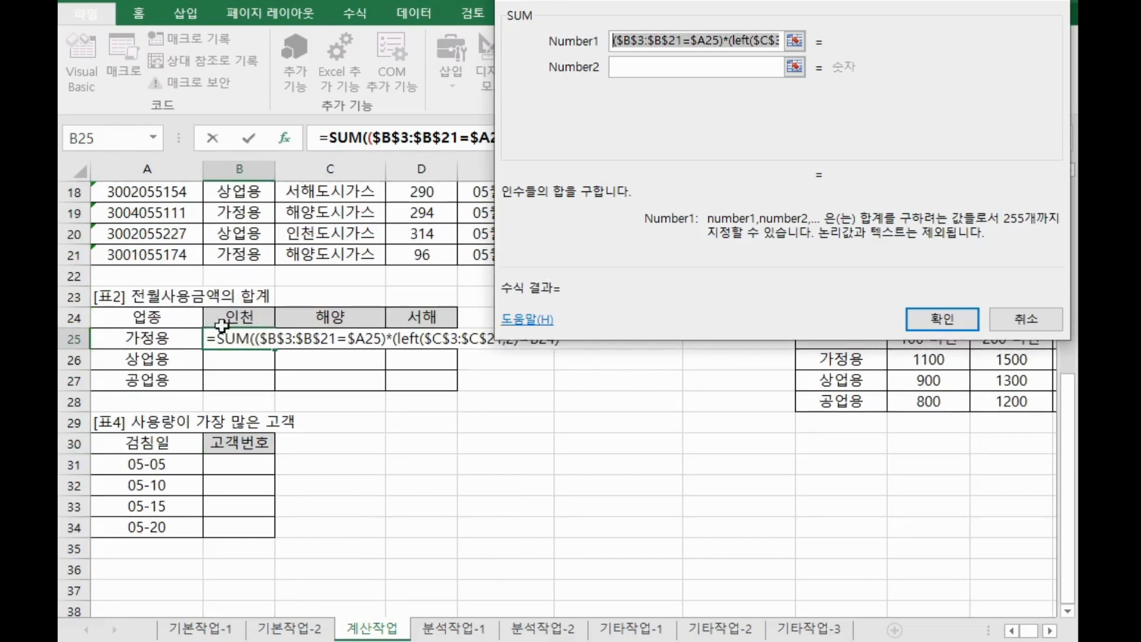
scroll(329, 358, up, 3)
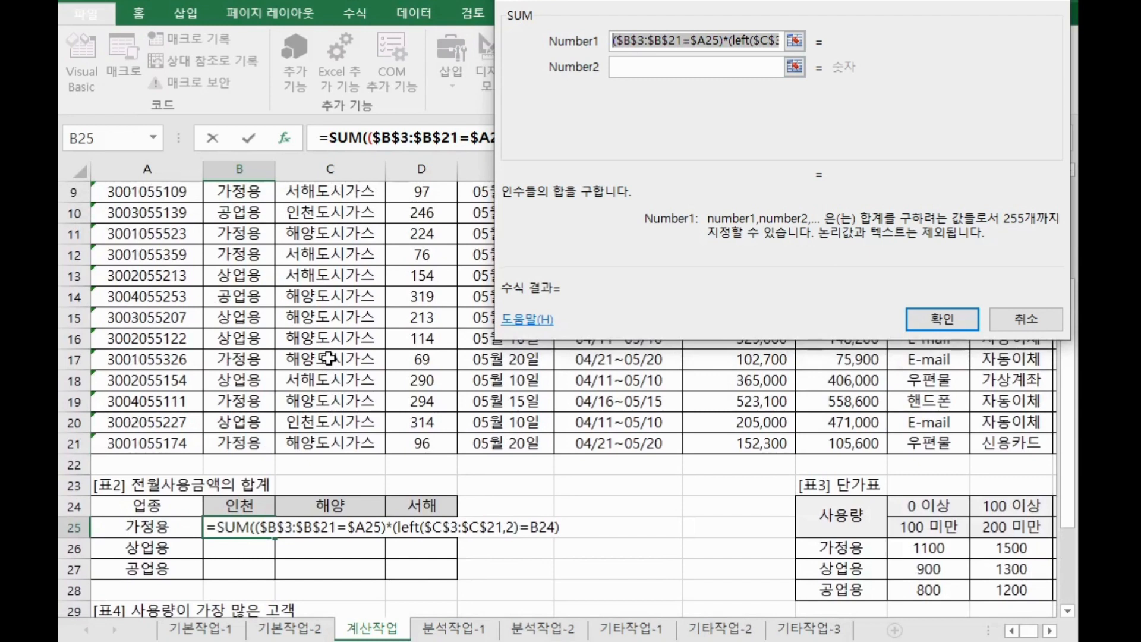
drag(765, 41, 792, 58)
click(774, 42)
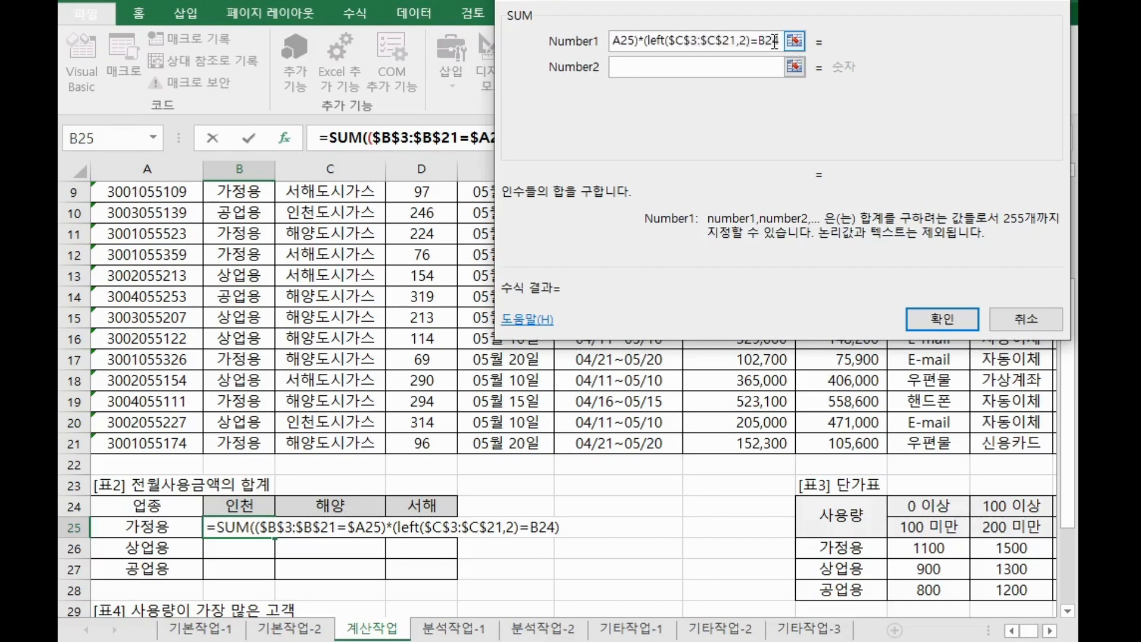
scroll(297, 483, down, 2)
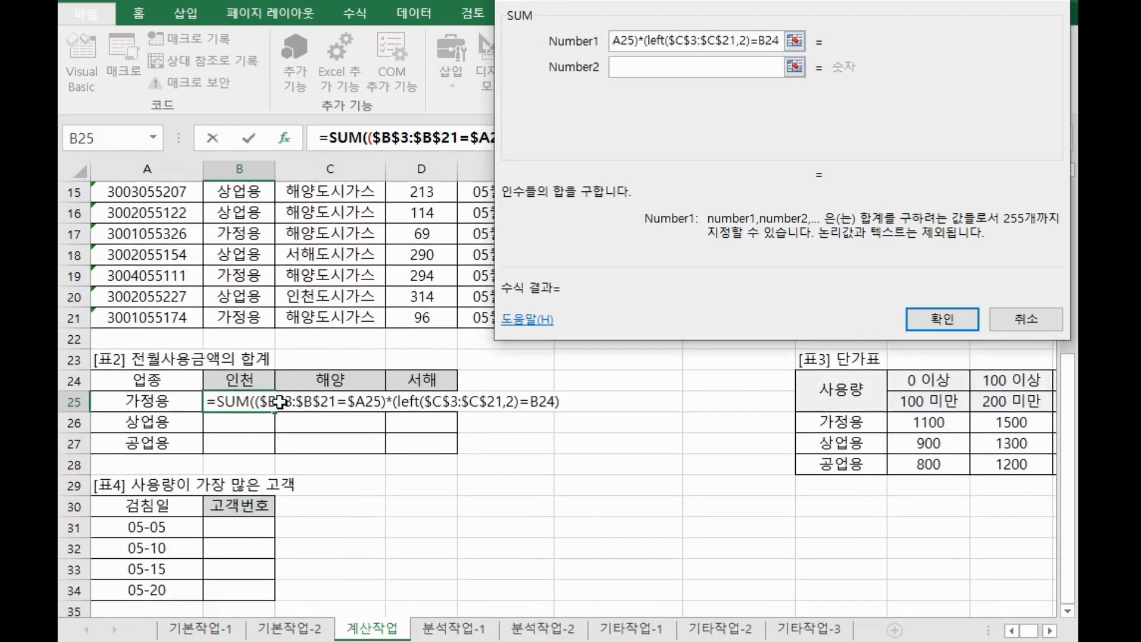
scroll(279, 401, down, 2)
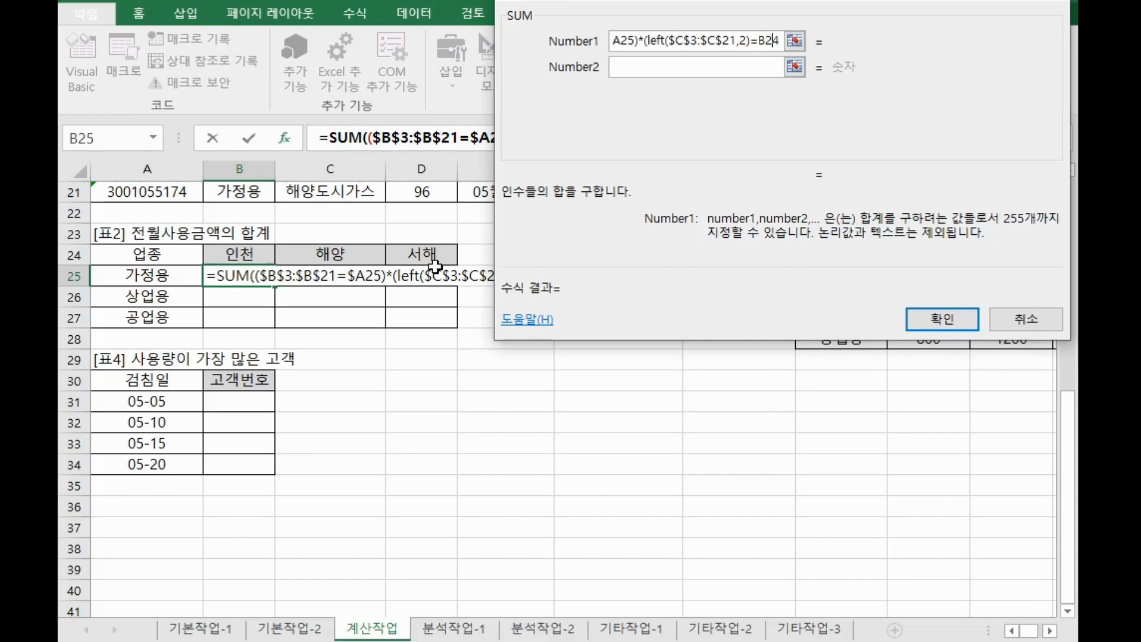
key(F4)
key(F4)
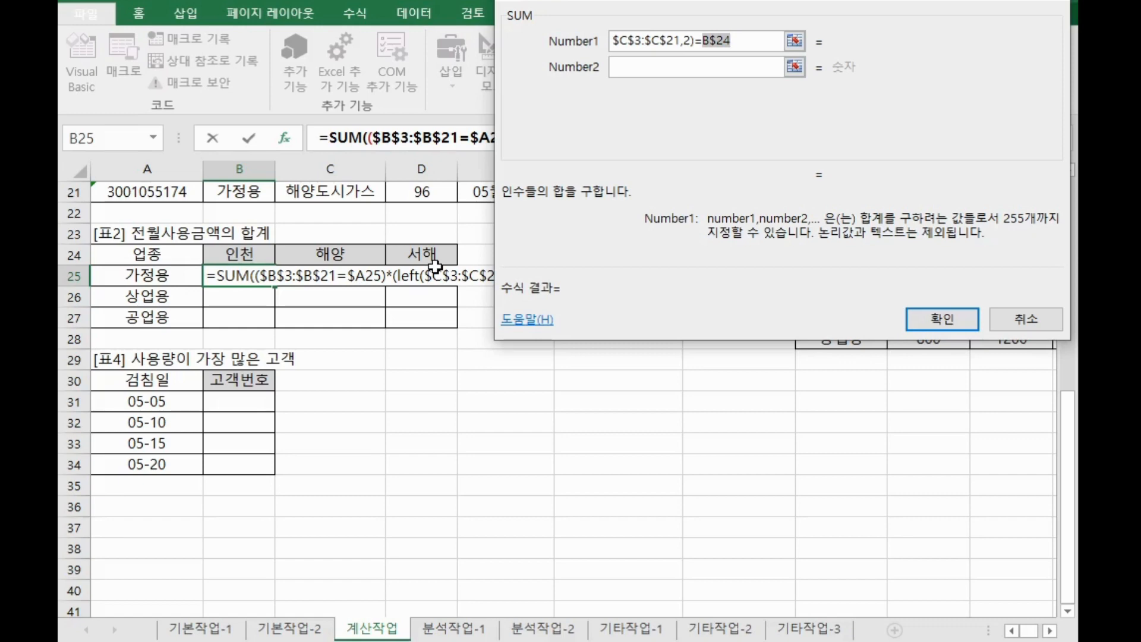
Step: Close the second condition and multiply by the 전월사용금액 range as the absolute reference $G$3:$G$21
text())
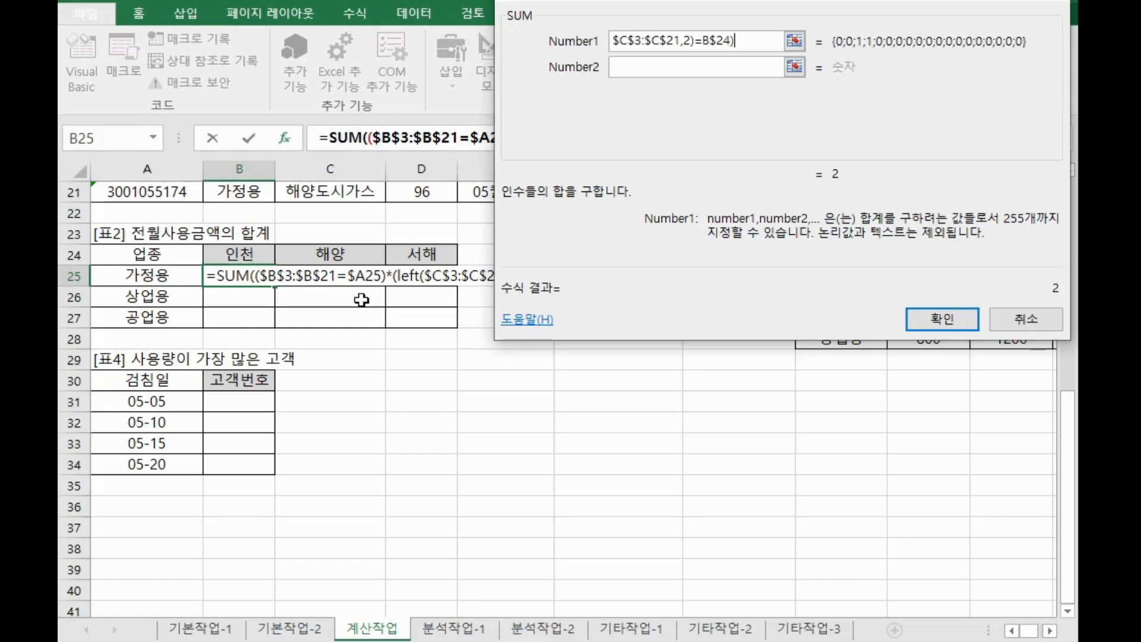
text(*)
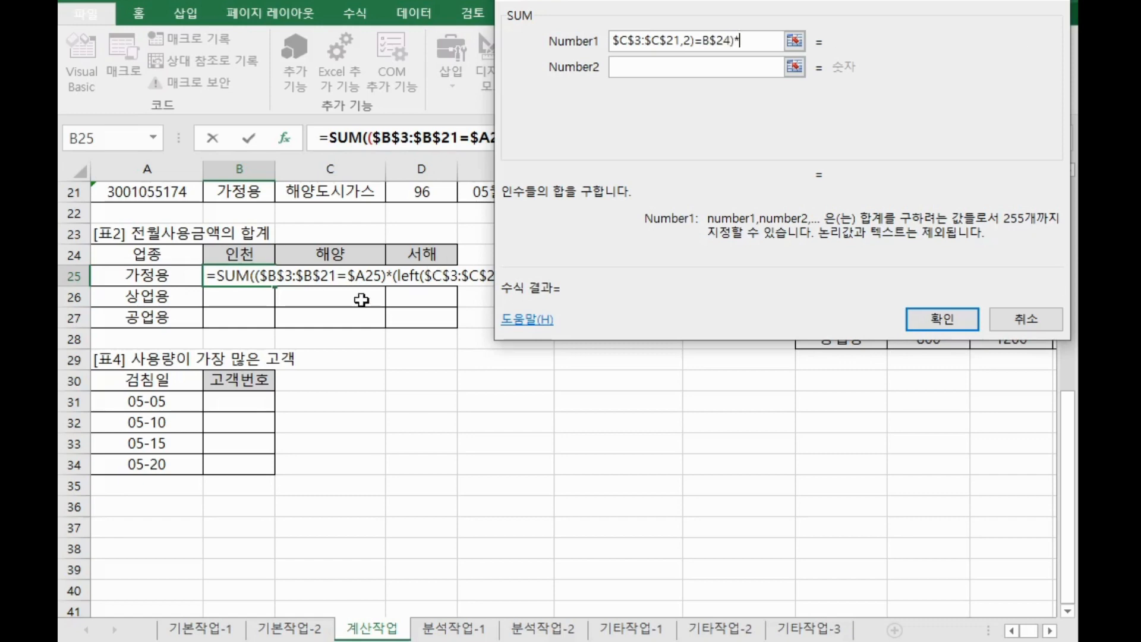
scroll(376, 332, up, 3)
scroll(376, 331, up, 4)
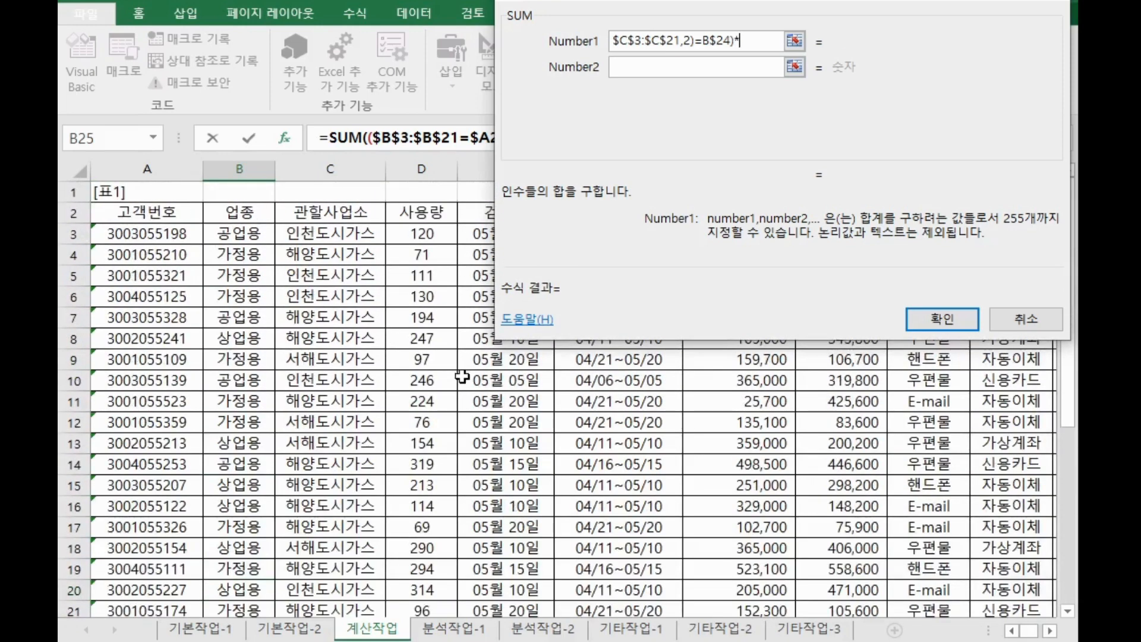
drag(633, 21, 1054, 43)
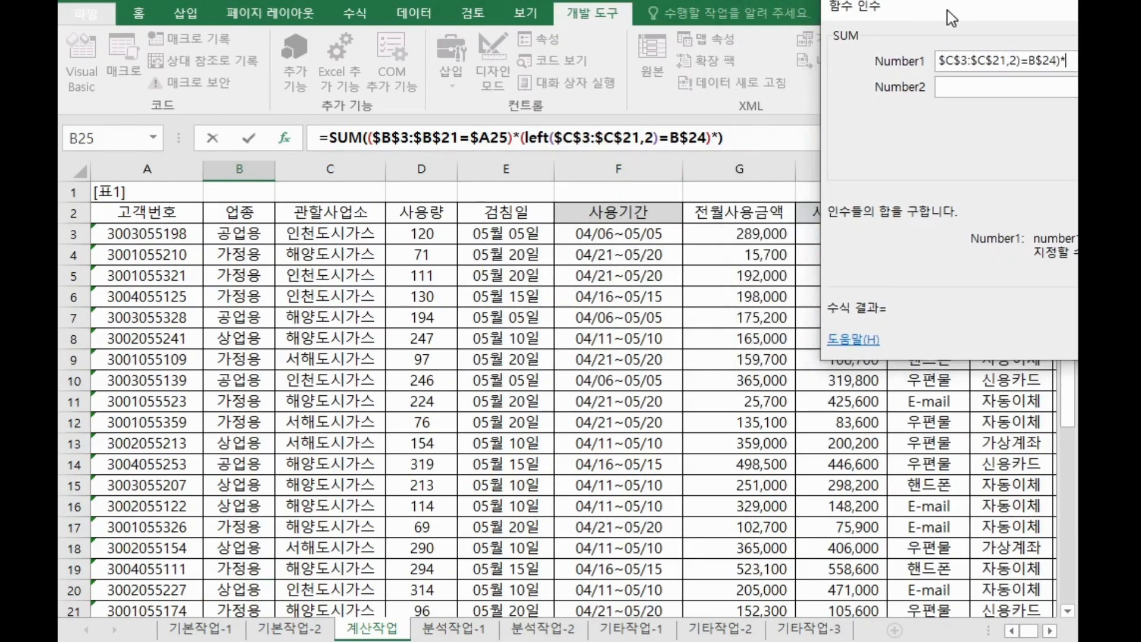
drag(757, 231, 766, 525)
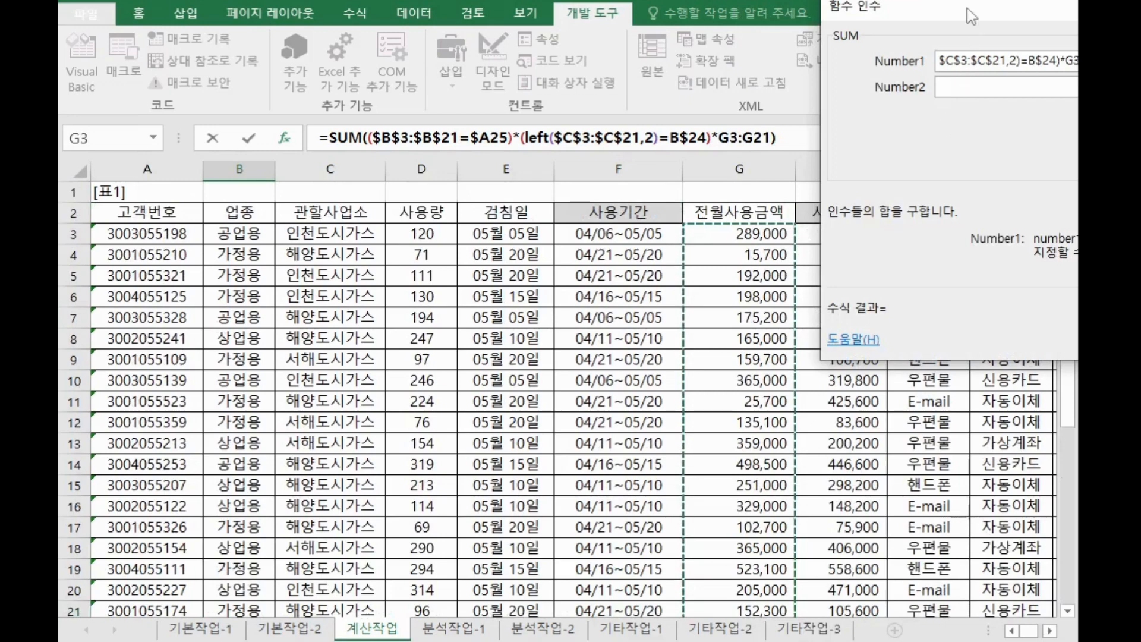
drag(969, 16, 416, 26)
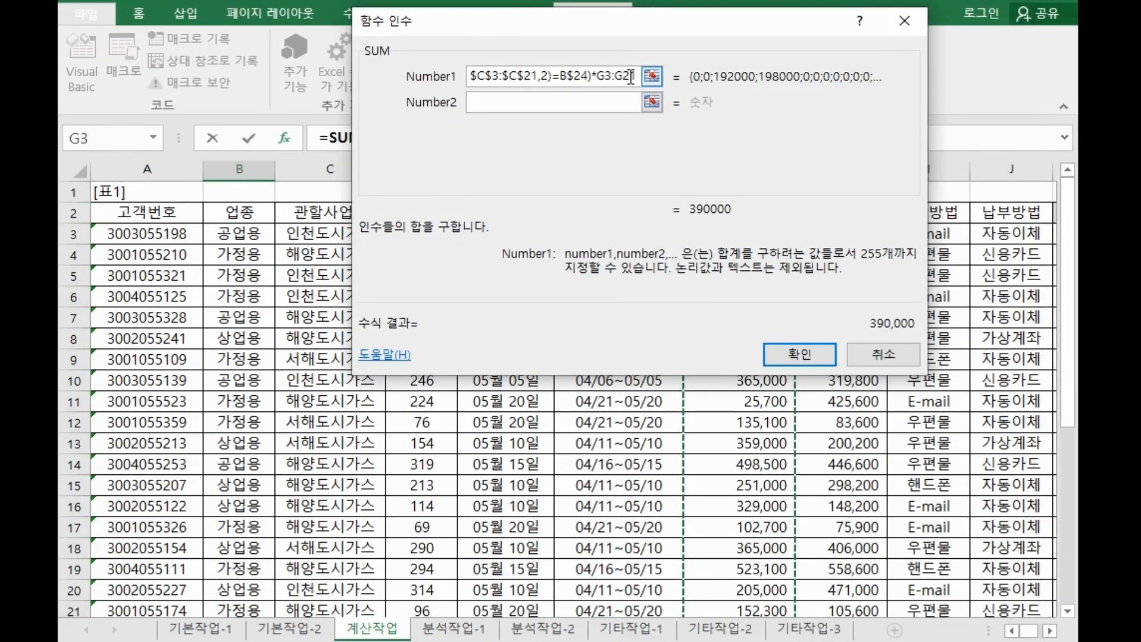
key(F4)
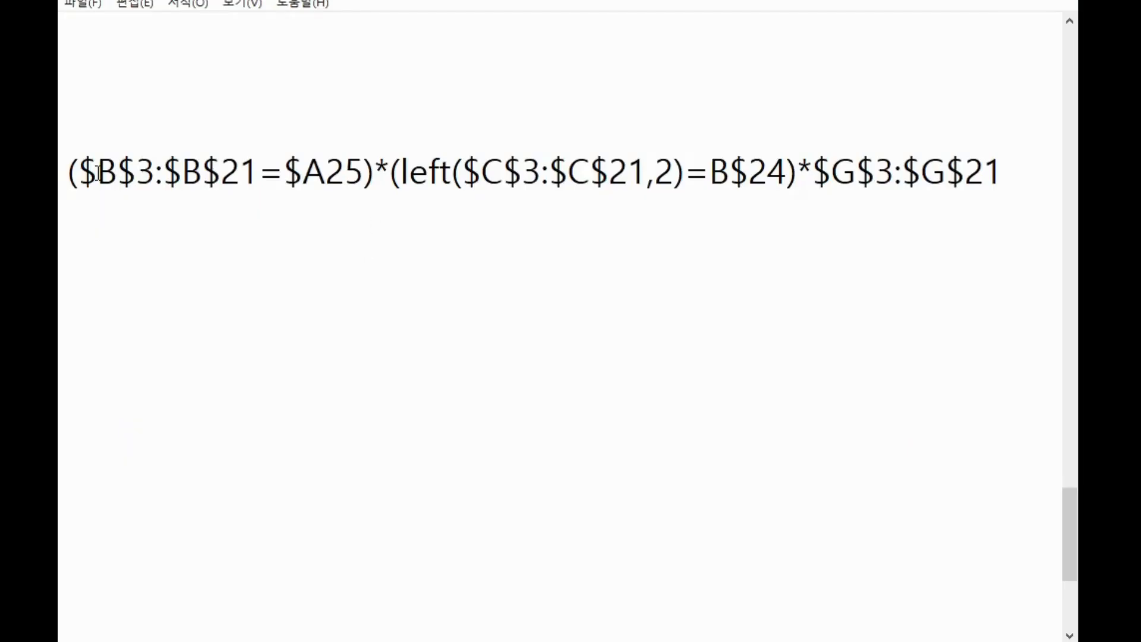
Step: Examine the completed argument in the Notepad notes and compare its conditions and value range with the sum template
drag(79, 173, 1013, 183)
click(375, 173)
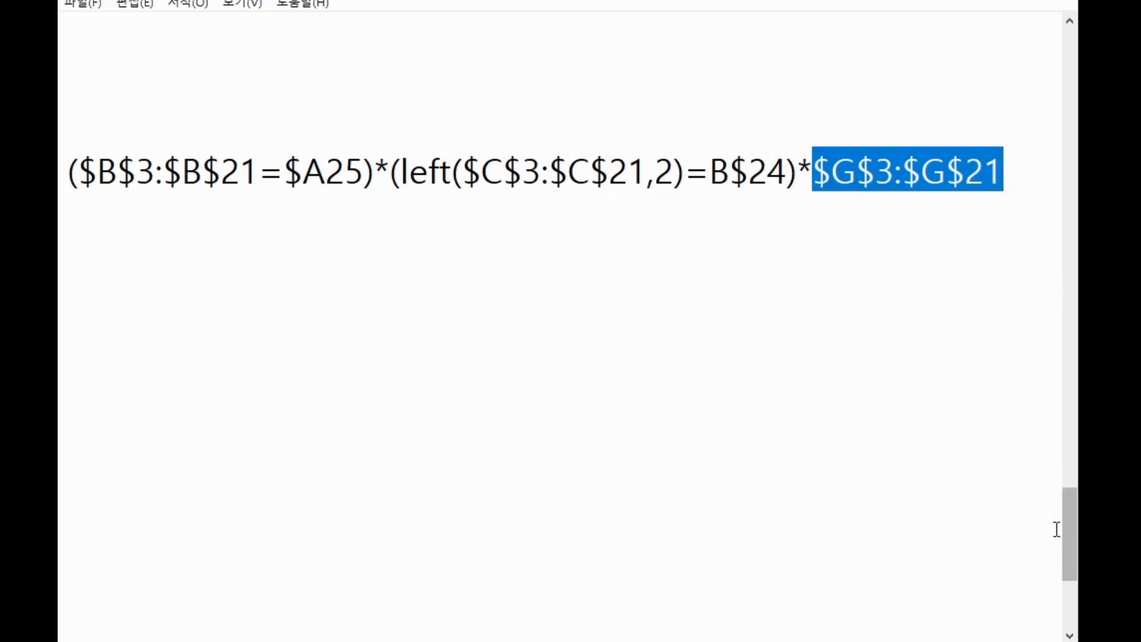
scroll(1071, 545, up, 2)
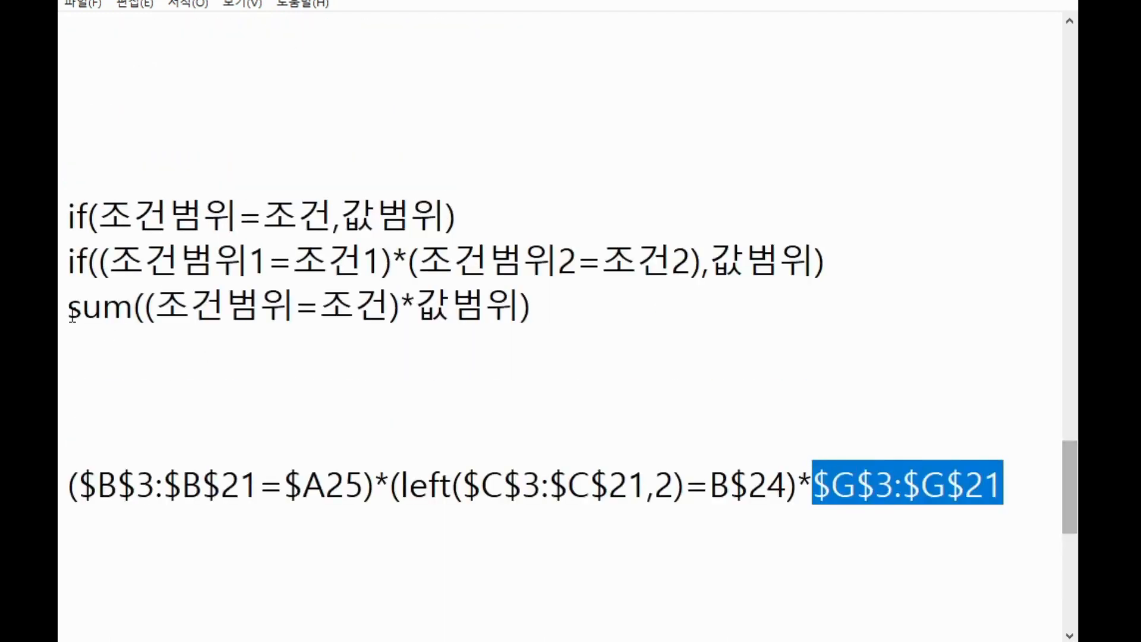
scroll(72, 315, down, 1)
drag(144, 173, 404, 173)
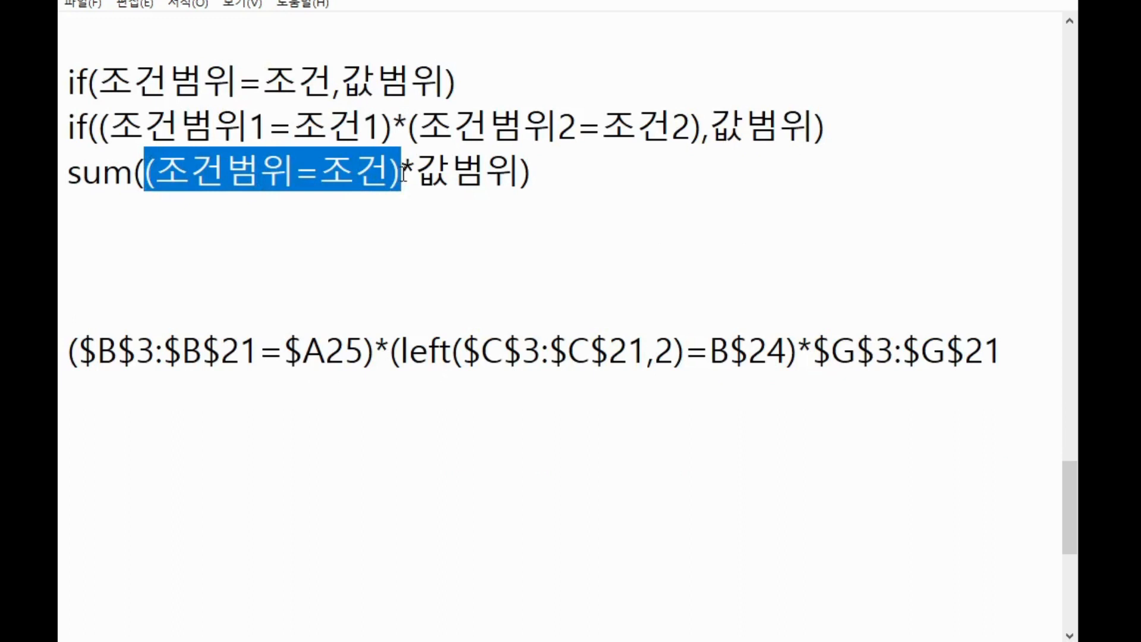
drag(402, 173, 508, 181)
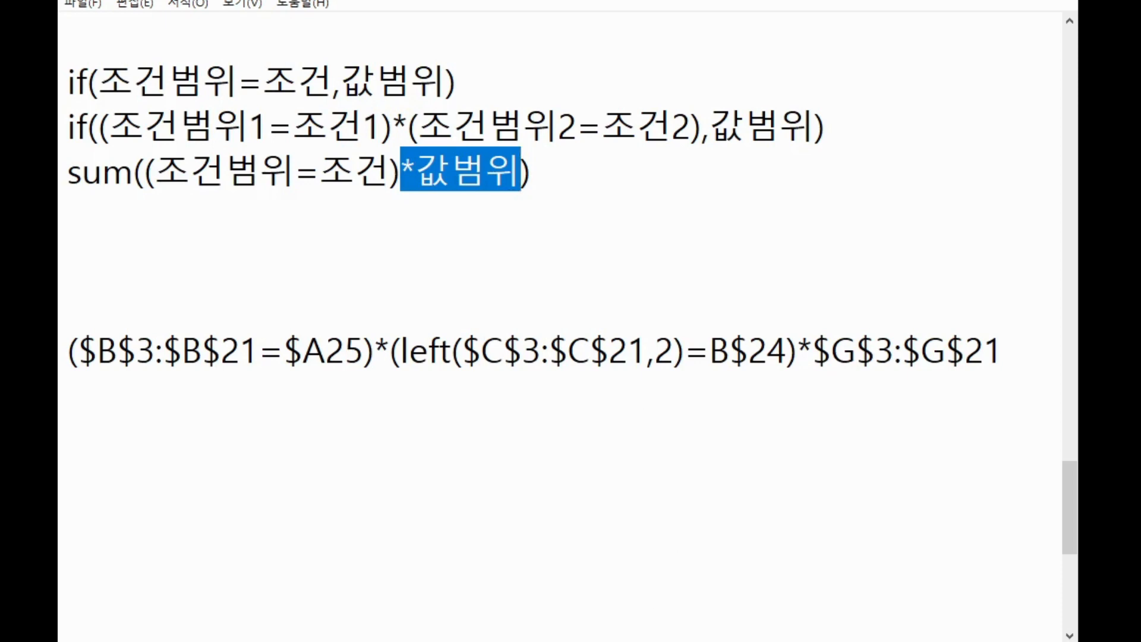
Step: Switch to Excel, enter the SUM argument as an array formula in B25 and fill B25:D27, and copy the formula into the Notepad notes
key(alt+Tab)
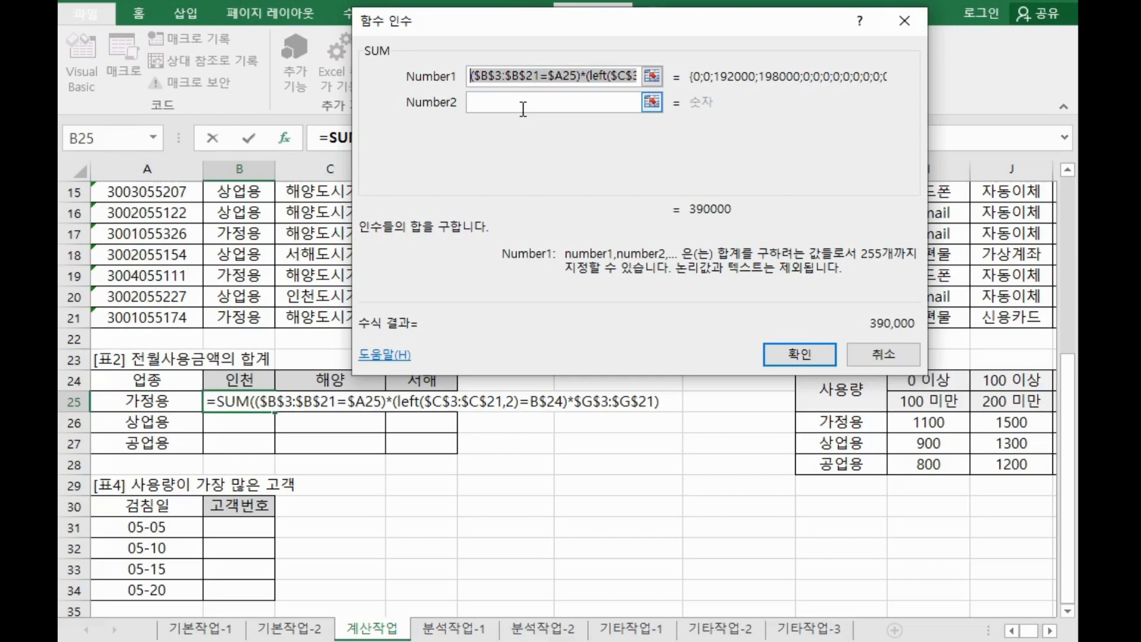
key(ctrl+shift+Return)
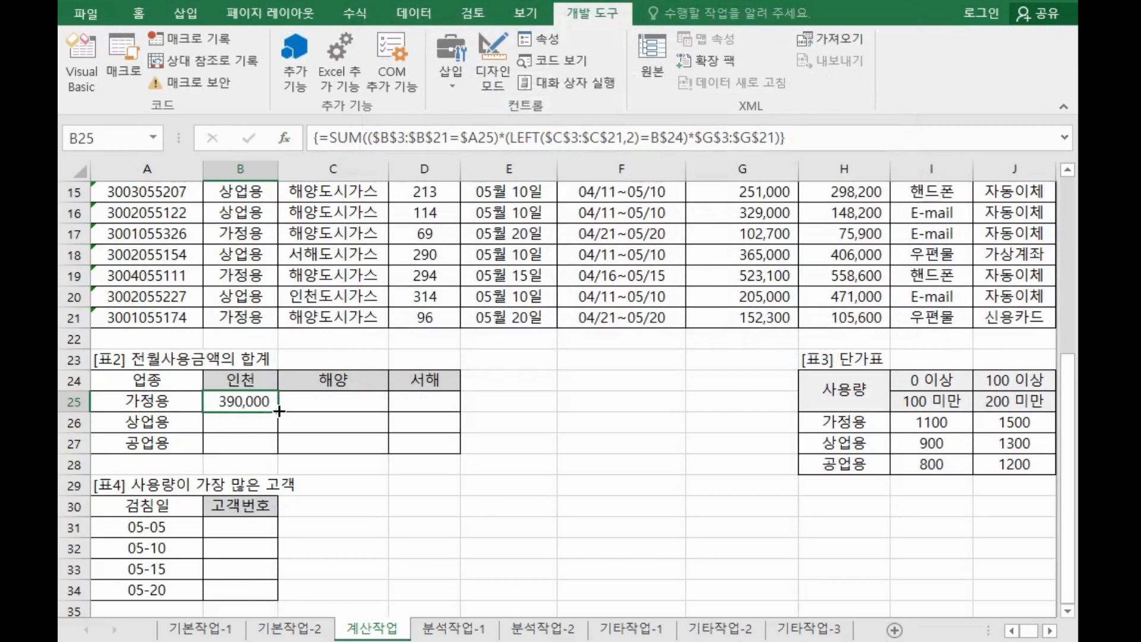
drag(279, 411, 279, 455)
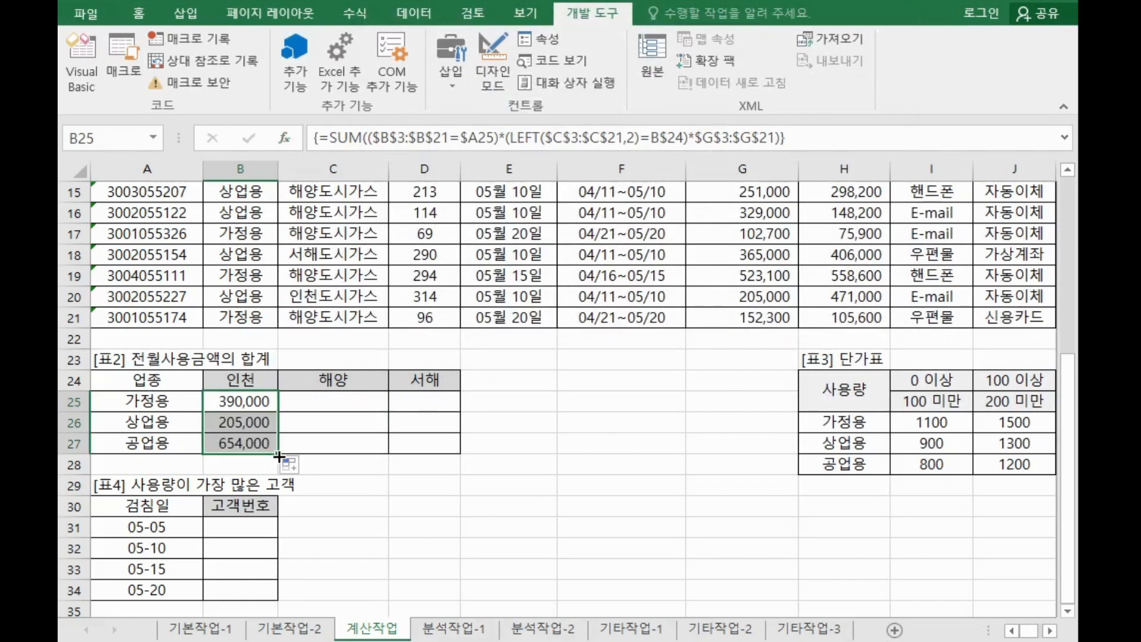
drag(264, 385, 454, 447)
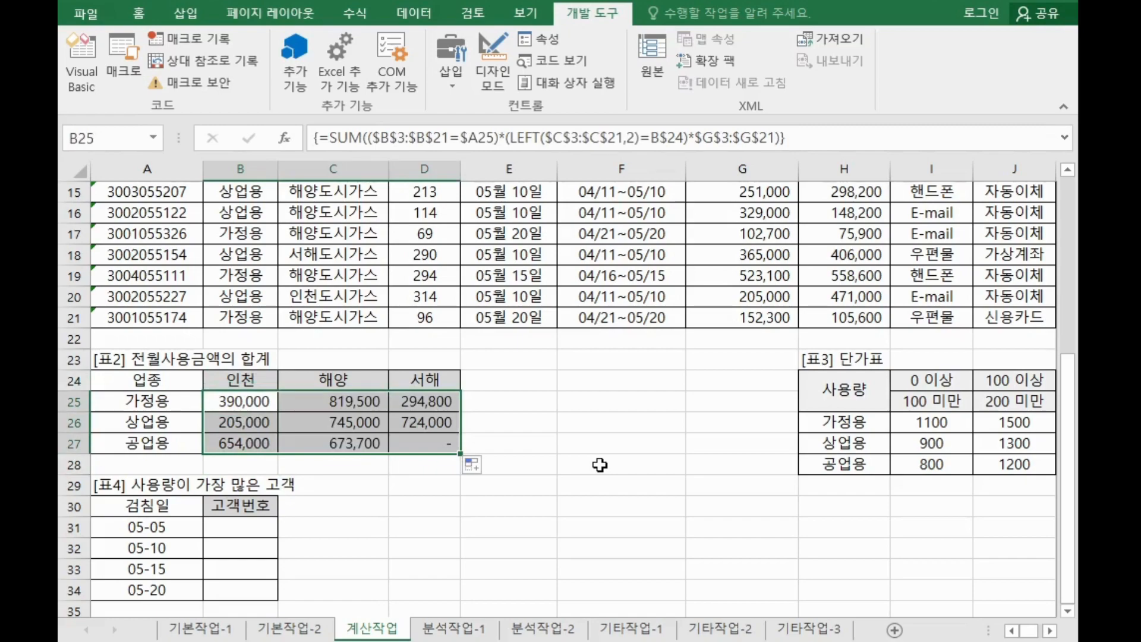
key(alt+Tab)
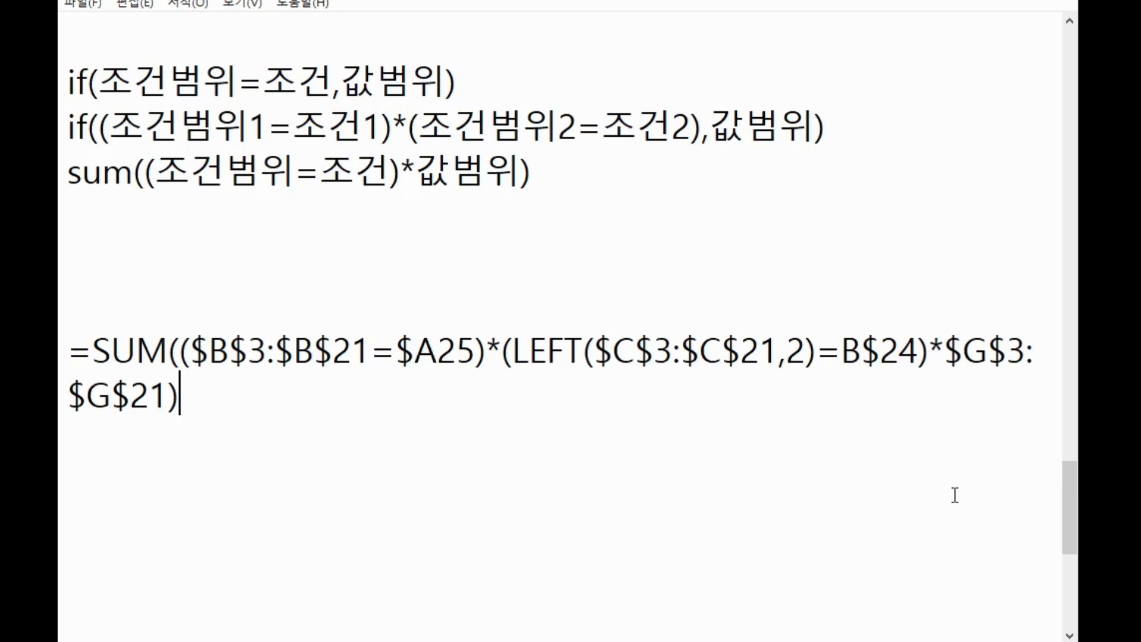
Step: Back in Excel, examine the 검침일, 사용량 and 고객번호 columns of 표1 and the 검침일 and 고객번호 cells A31:B34 of 표4
key(alt+Tab)
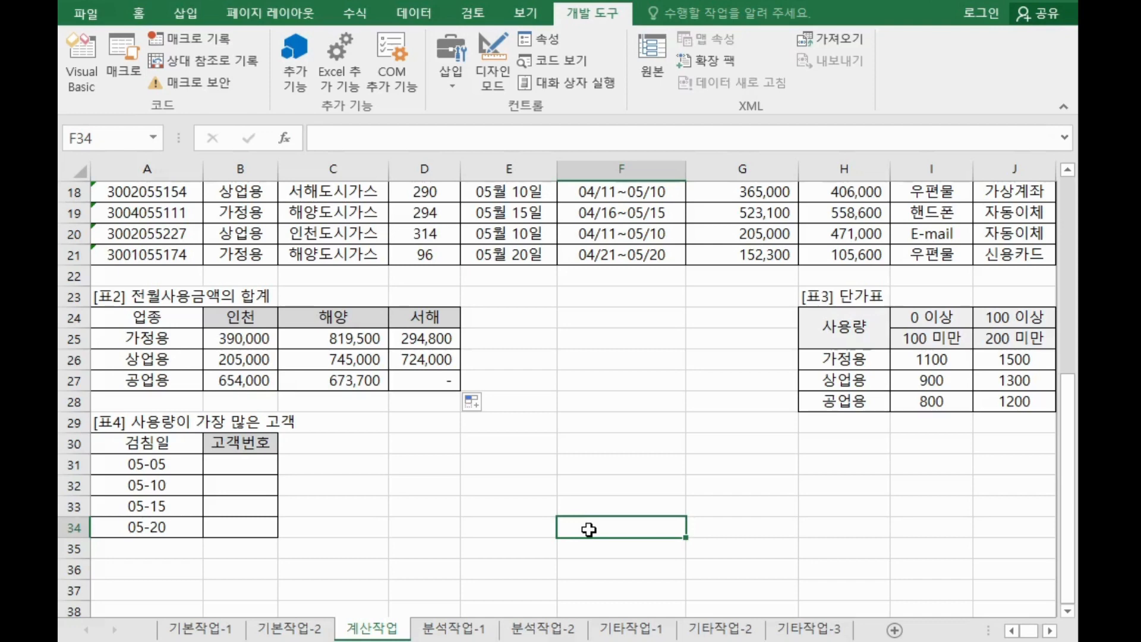
scroll(588, 529, up, 6)
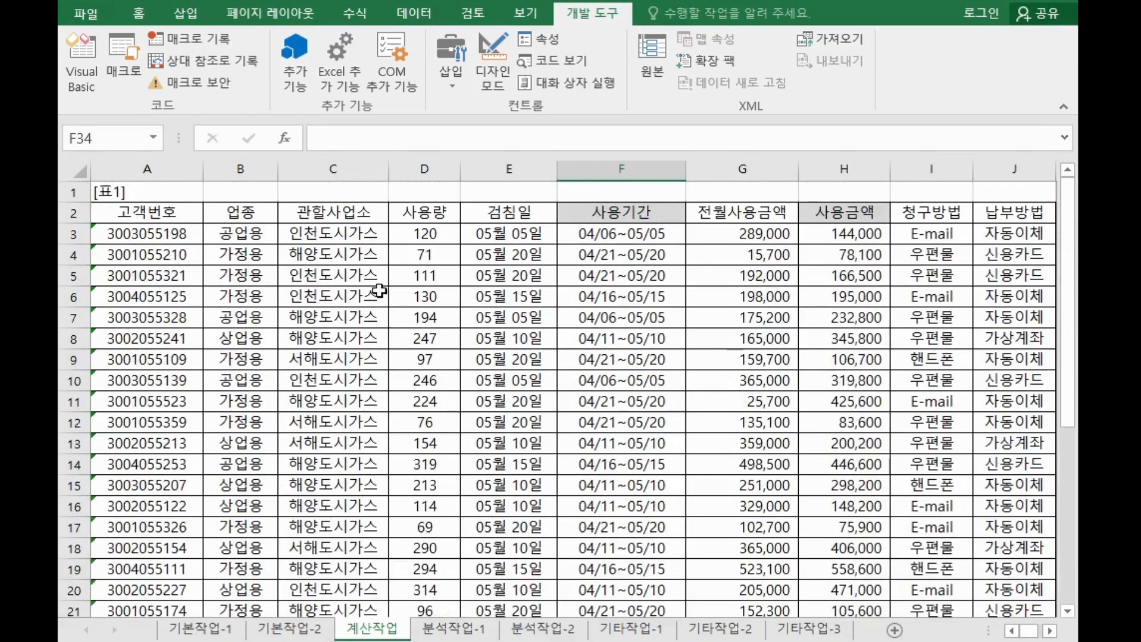
drag(487, 238, 492, 506)
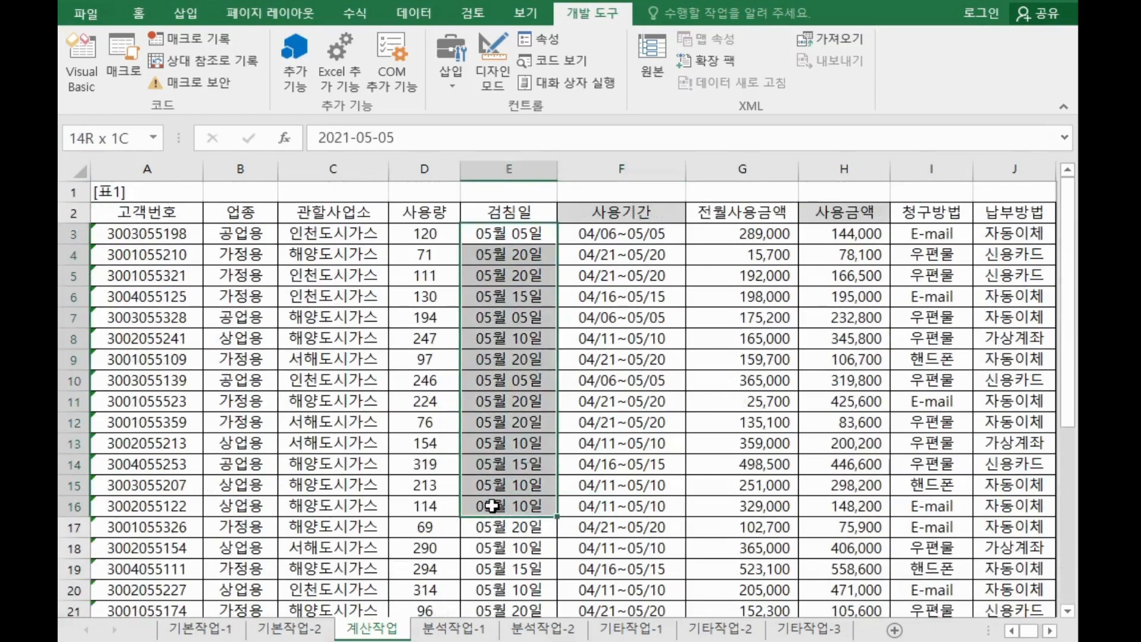
drag(416, 233, 423, 469)
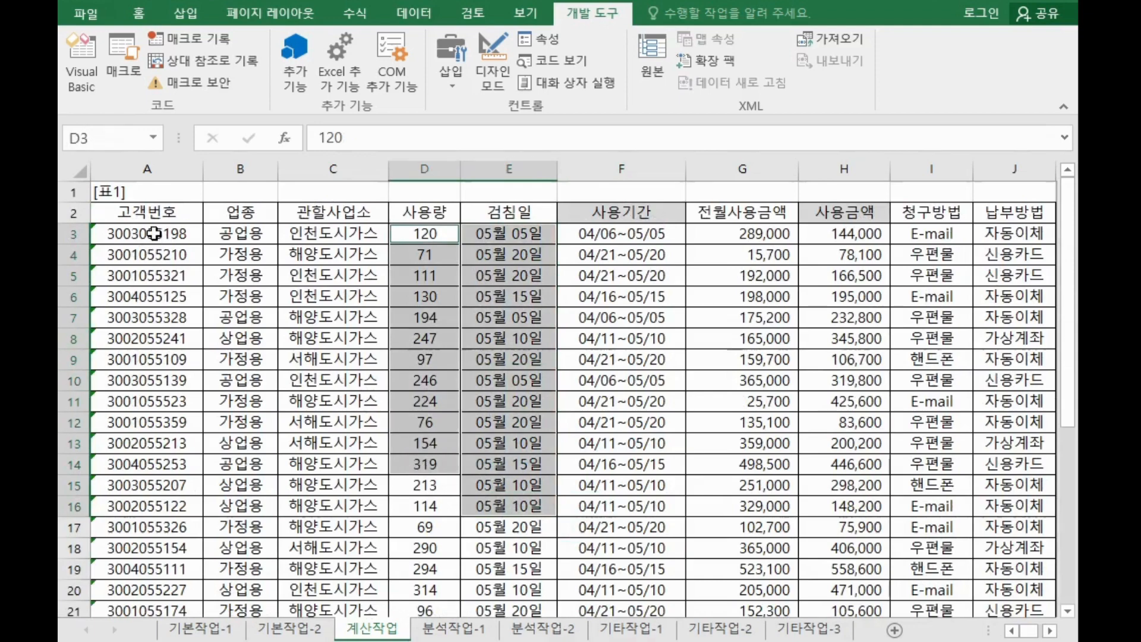
drag(158, 234, 174, 438)
scroll(205, 482, down, 5)
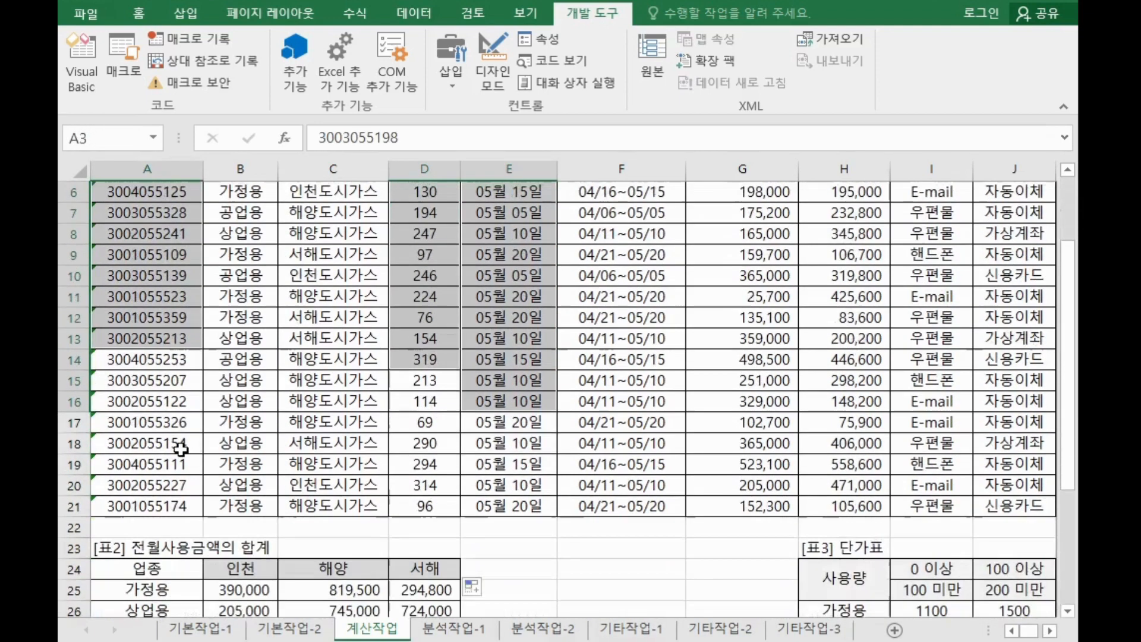
scroll(205, 482, down, 1)
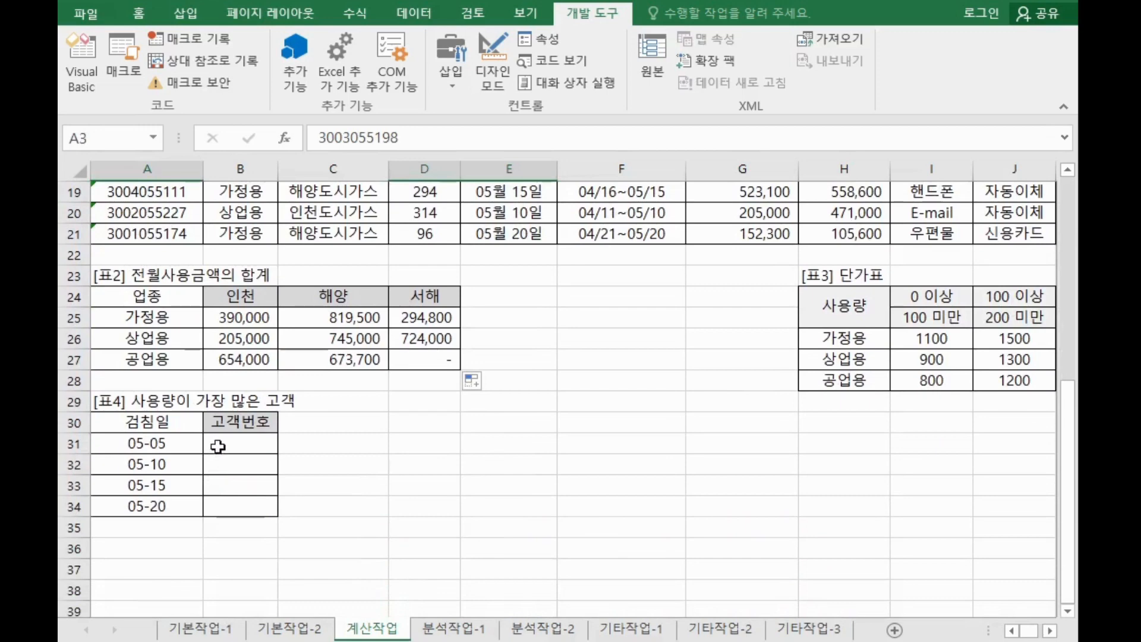
drag(151, 442, 157, 501)
ctrl+click(240, 443)
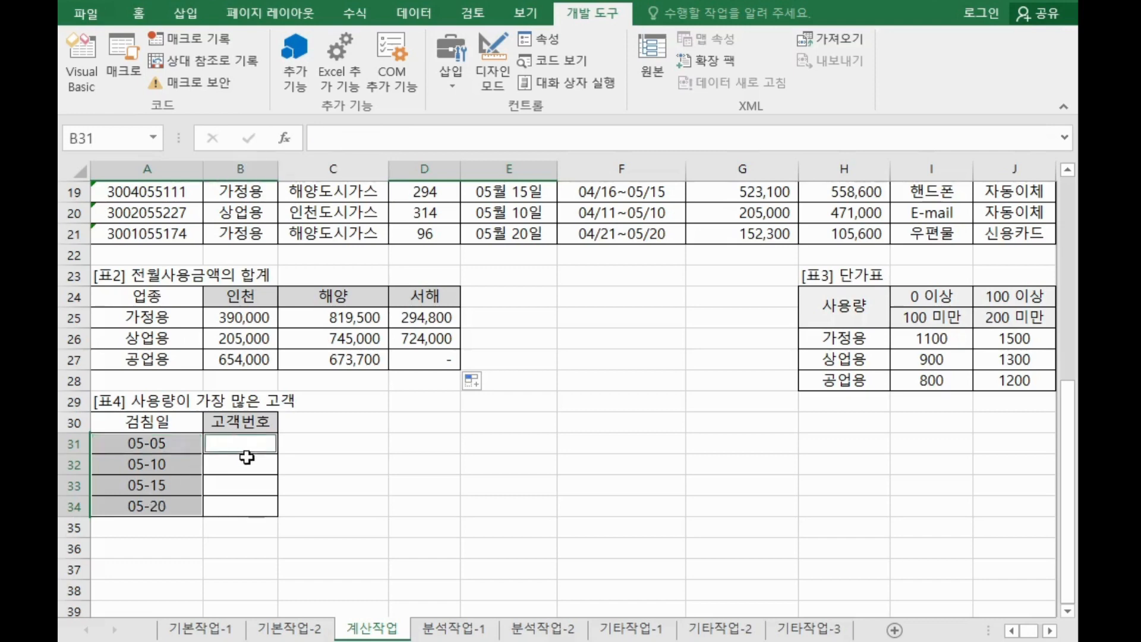
drag(247, 456, 244, 508)
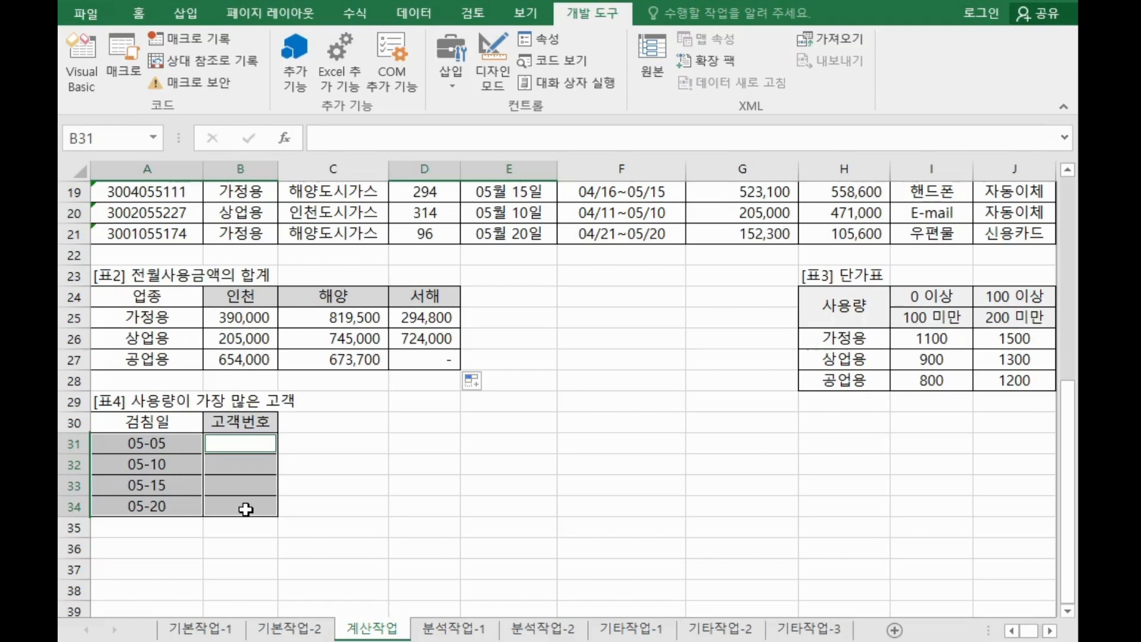
Step: Switch to Notepad and add the heading "index함수" on a blank line below the SUM formula notes
key(alt+Tab)
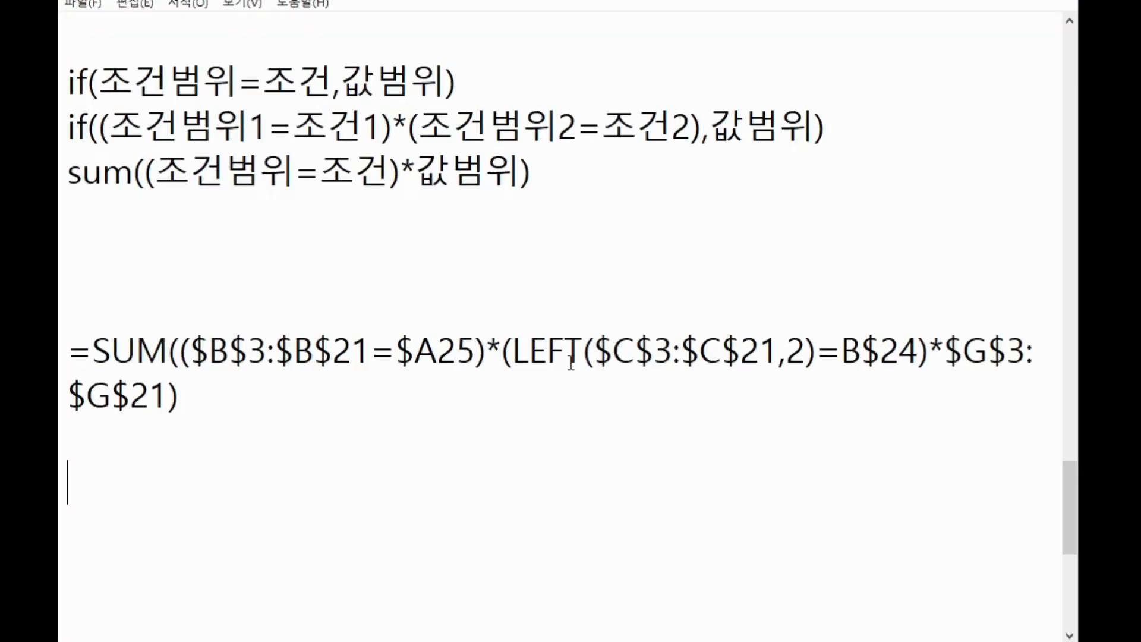
scroll(569, 219, down, 1)
scroll(569, 219, down, 2)
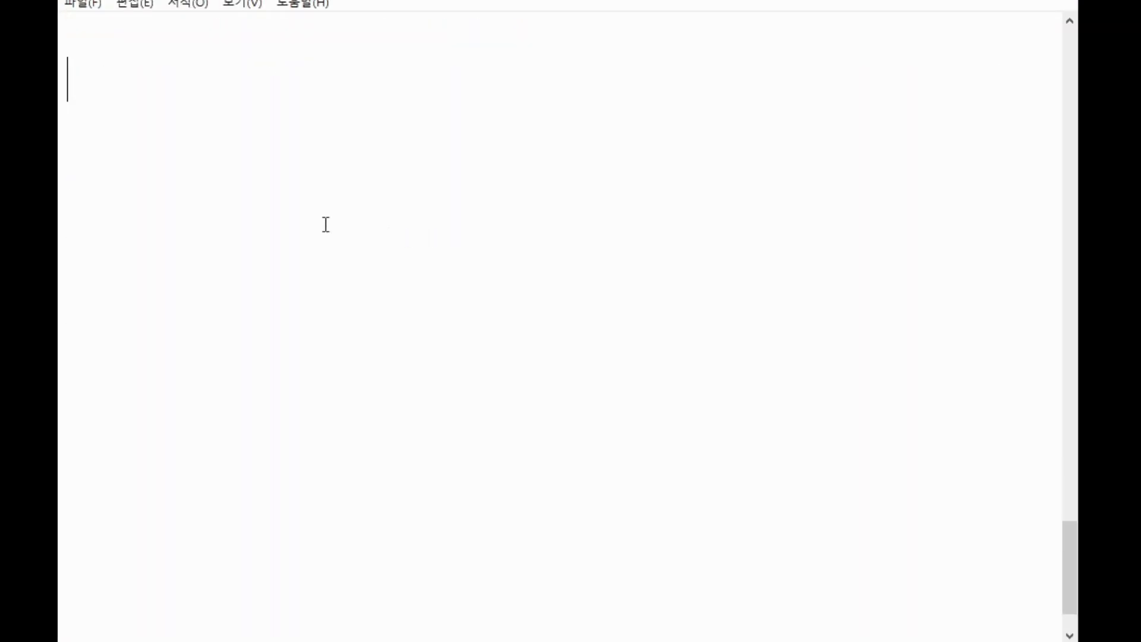
click(166, 149)
text(ㅑ)
key(BackSpace)
text(index)
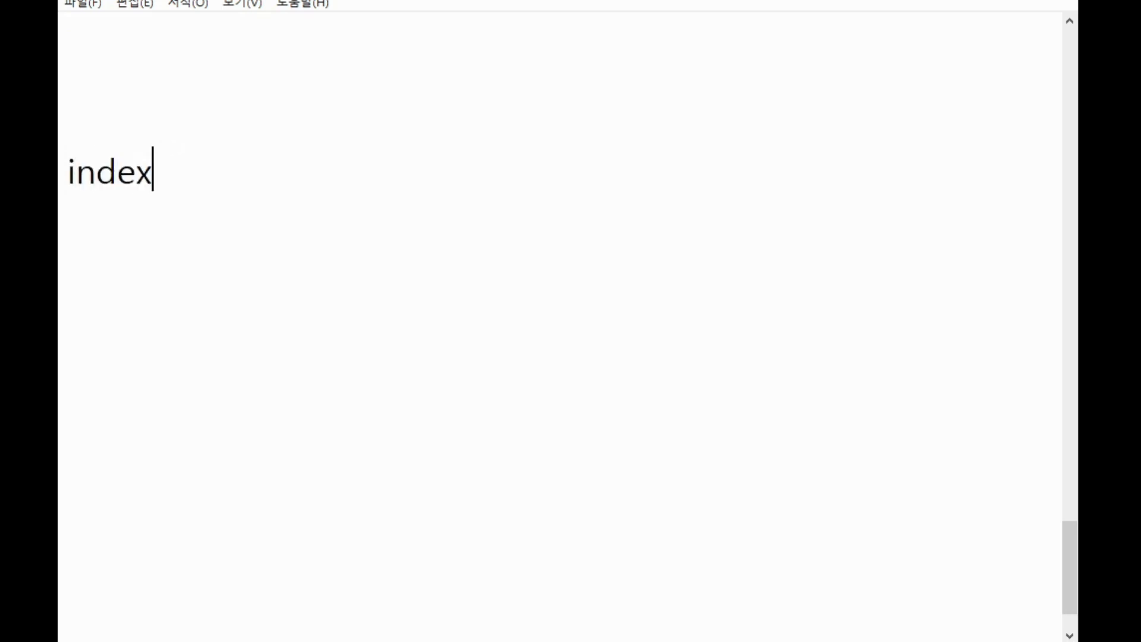
key(Hangul)
text(함수)
key(Return)
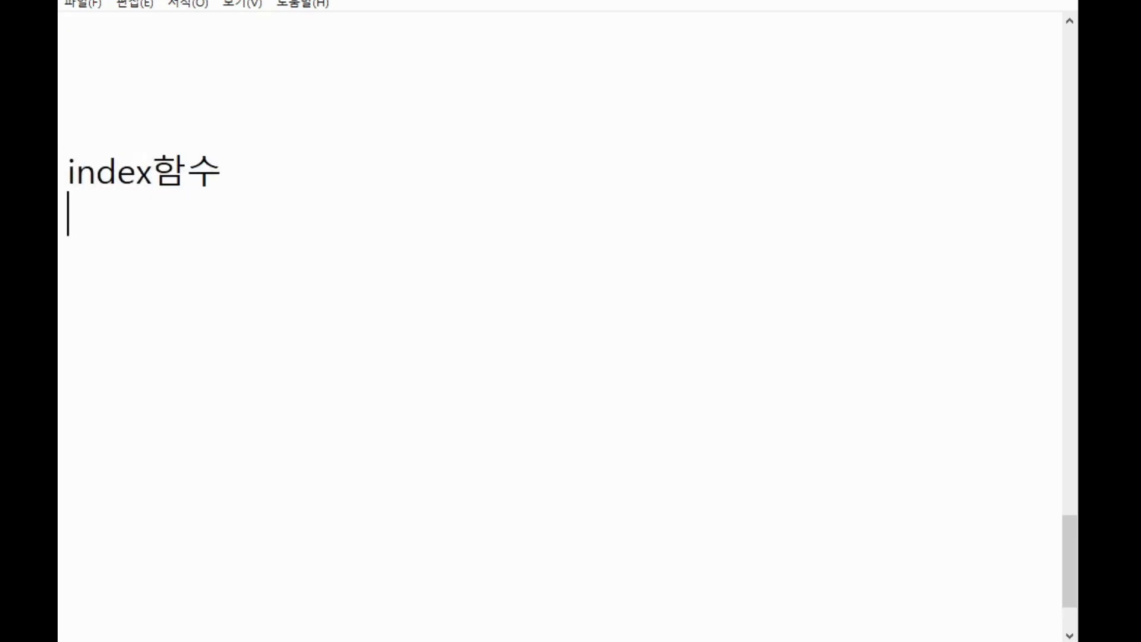
Step: Describe the function under the heading as "범위 안에서 행과 열이 만나는 곳의 값을 가져옴"
text(범ㅇ위 안에서 )
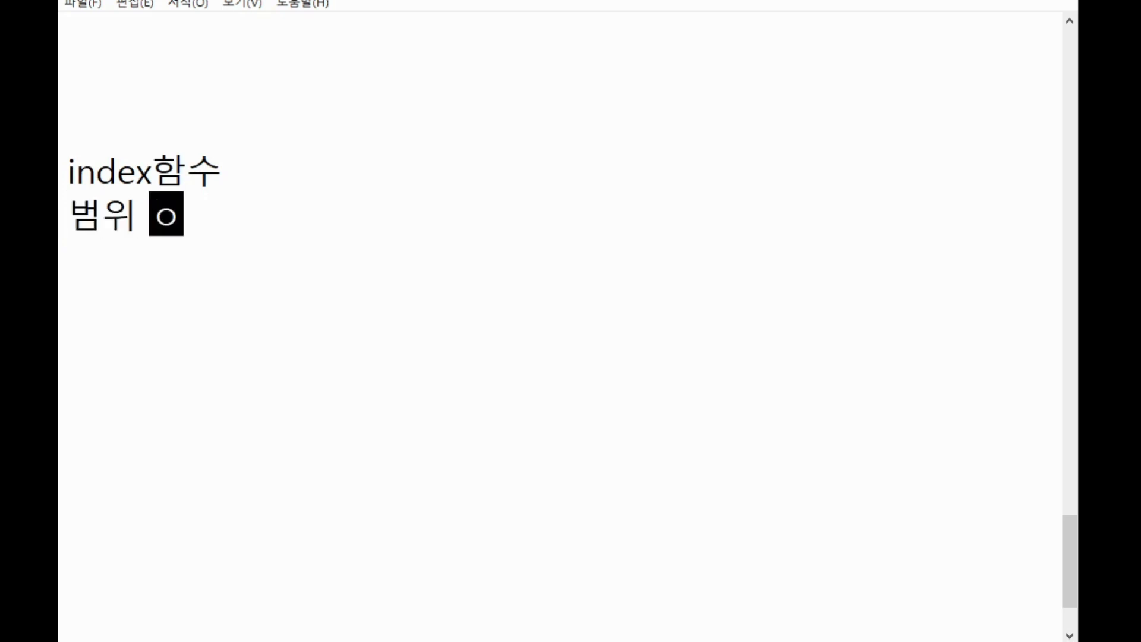
text(행)
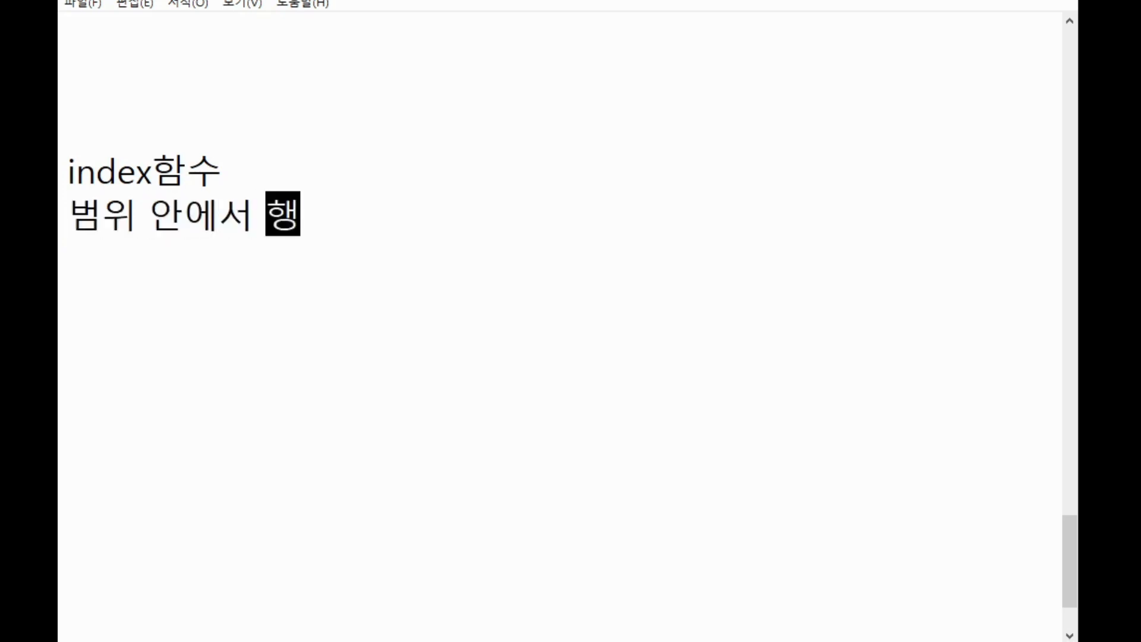
text(과 열이 ㅁ만)
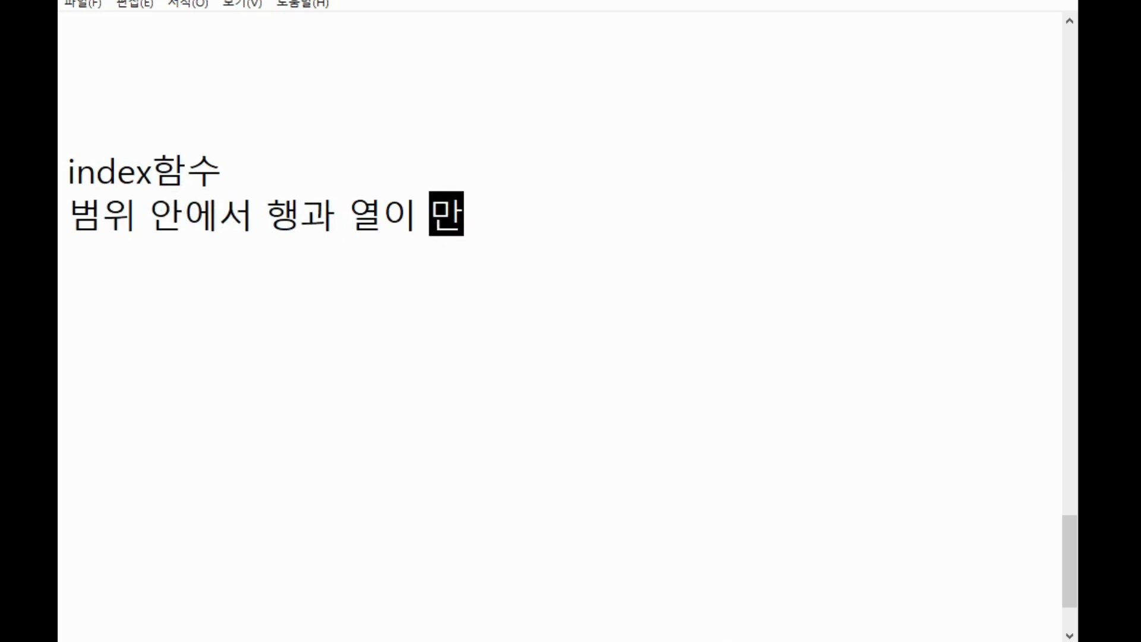
text(나는 곳ㅇ의 고)
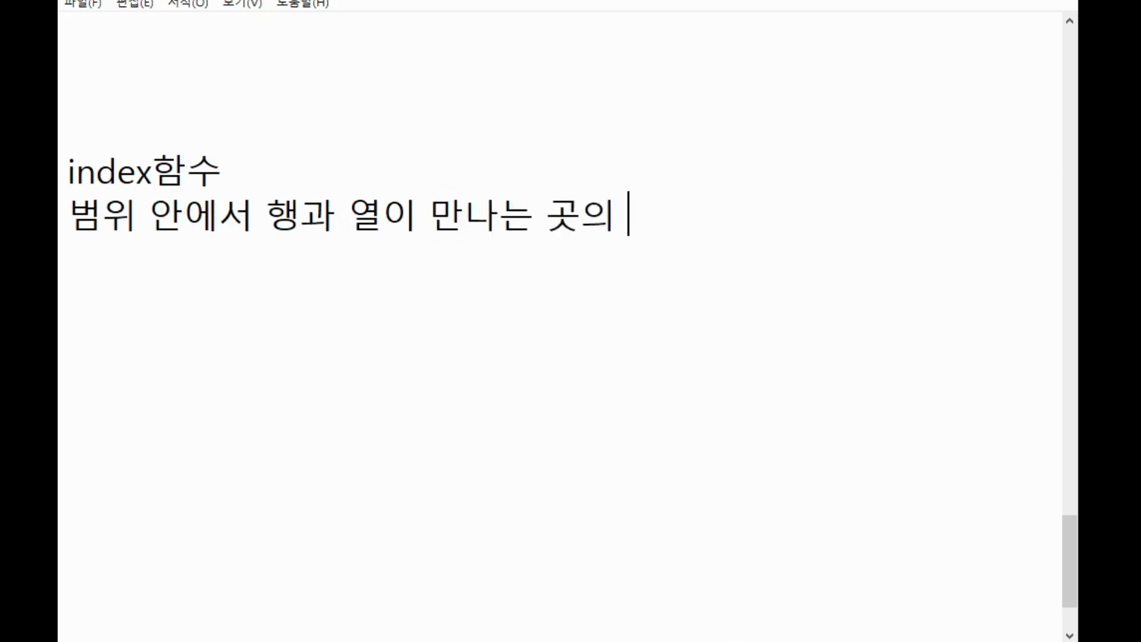
key(BackSpace)
text(갑값을 가져옴)
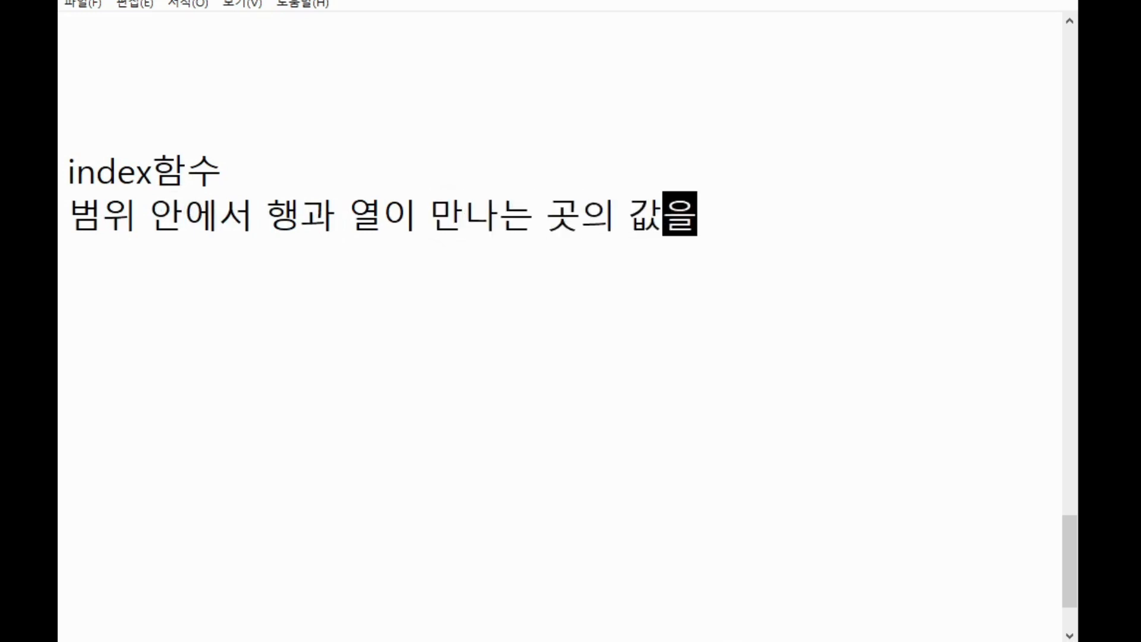
key(Return)
Step: Add the syntax line "=index(범위,행번호,열번호)" below the INDEX description
text(=)
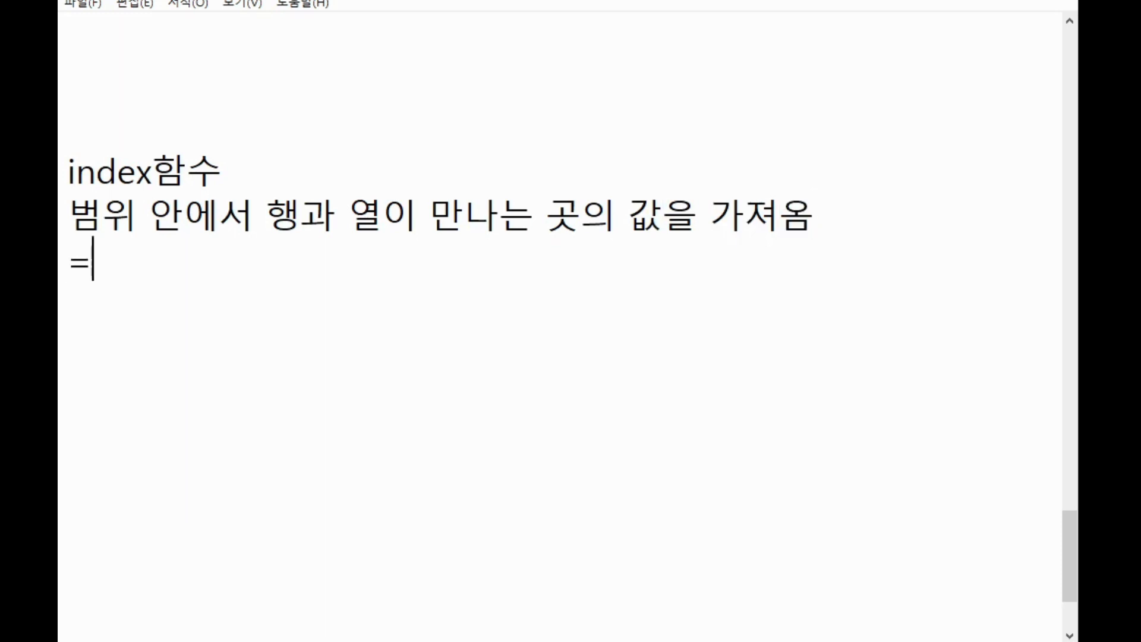
text(index)
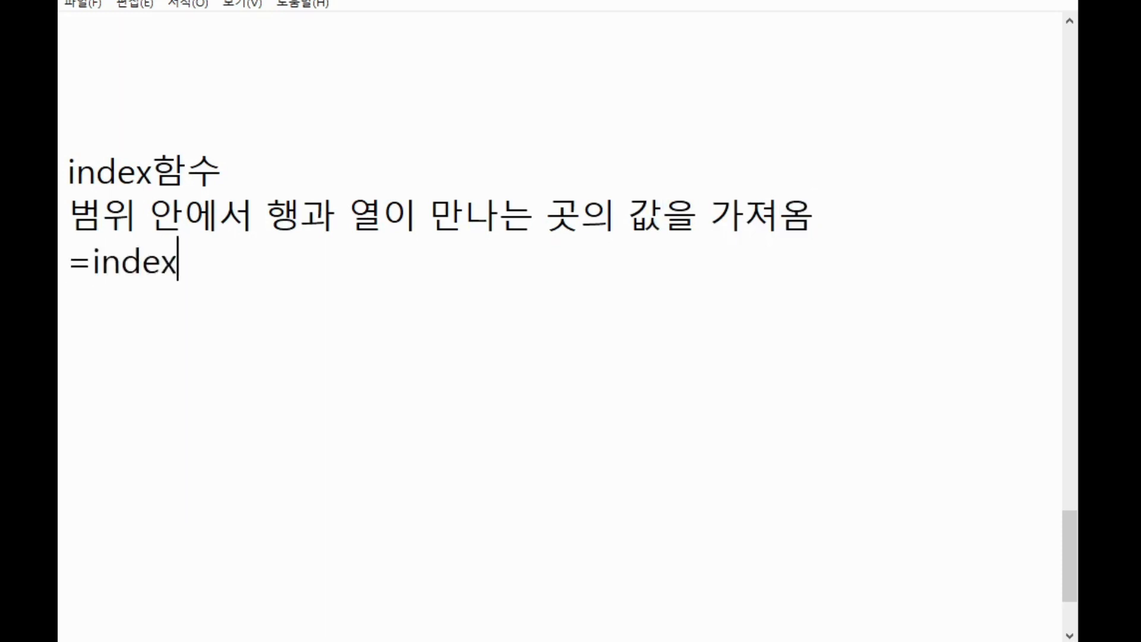
text((범위,행버)
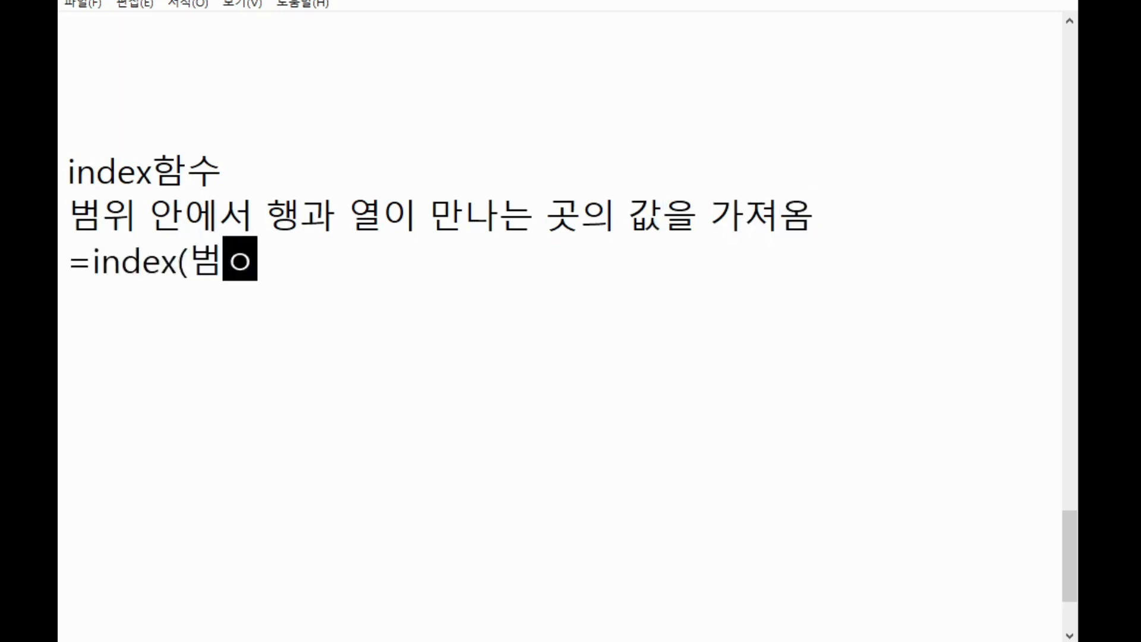
text(ㅁㅎ)
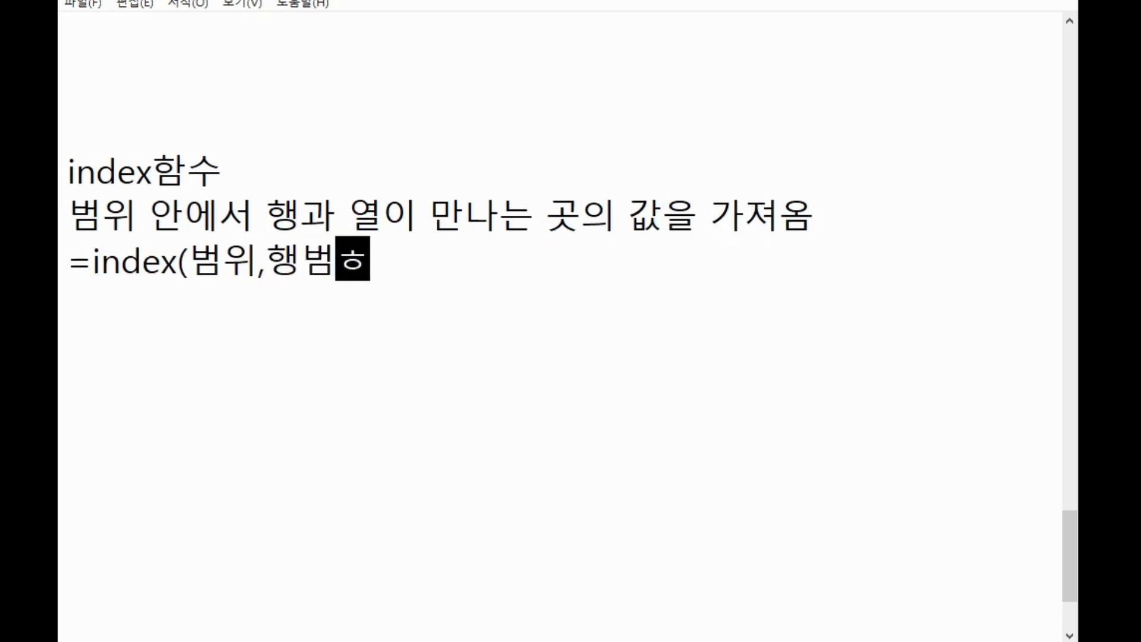
key(BackSpace)
key(BackSpace)
text(번호,ㅇ)
text(열번호))
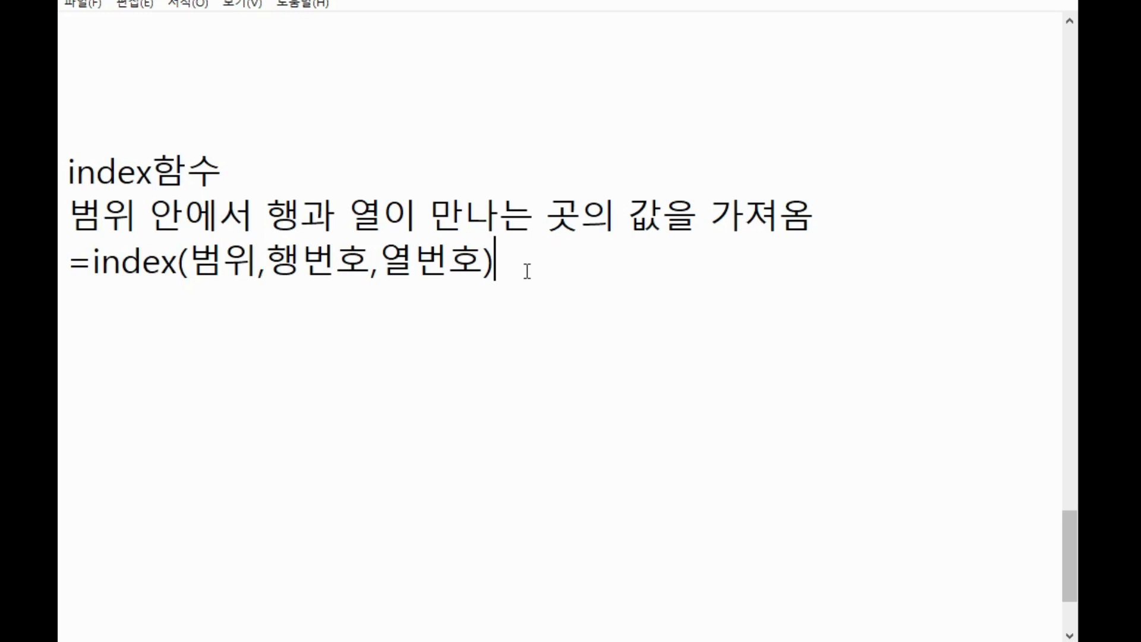
Step: Switch to Excel and examine the 고객번호 range A3:A21 of 표1 as the INDEX range for 표4
key(alt+Tab)
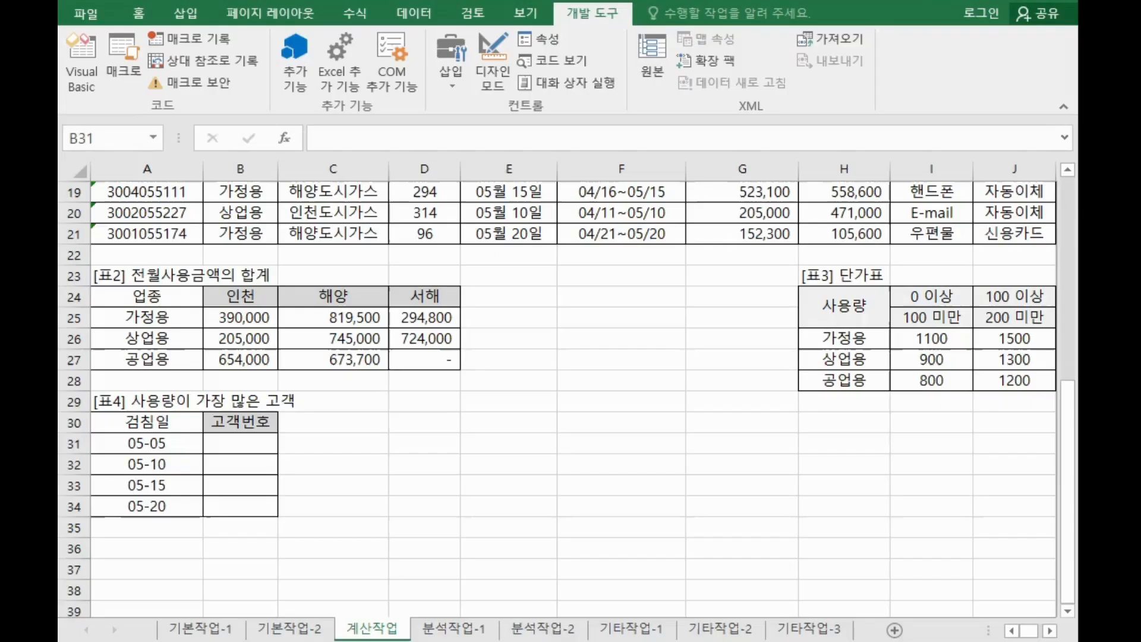
scroll(727, 510, up, 4)
scroll(679, 486, up, 2)
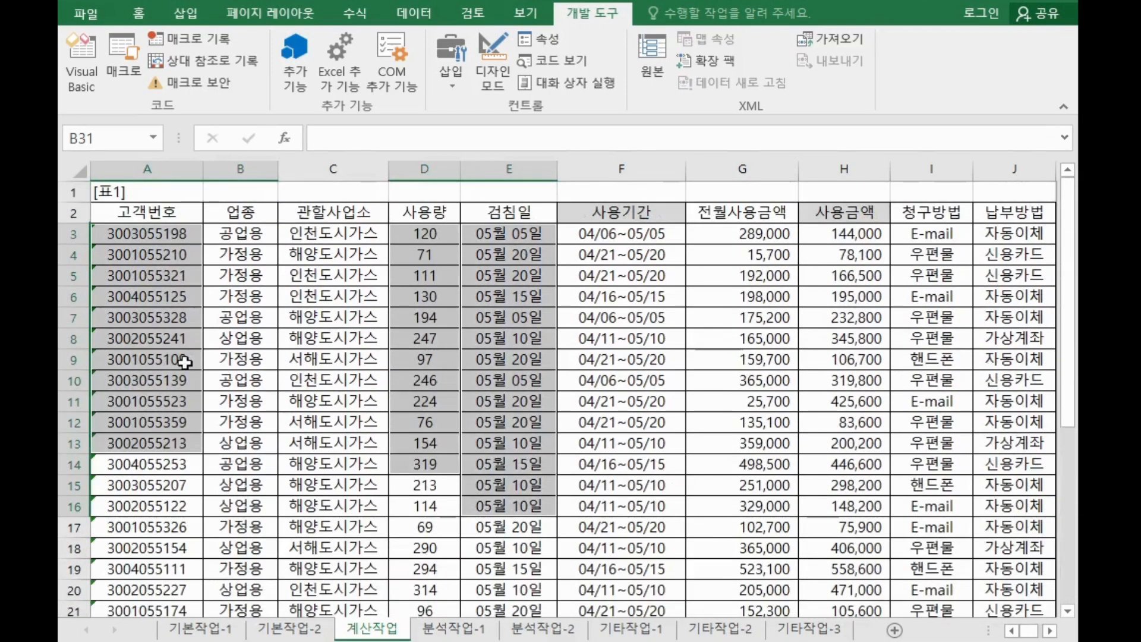
drag(148, 236, 159, 572)
scroll(175, 456, up, 1)
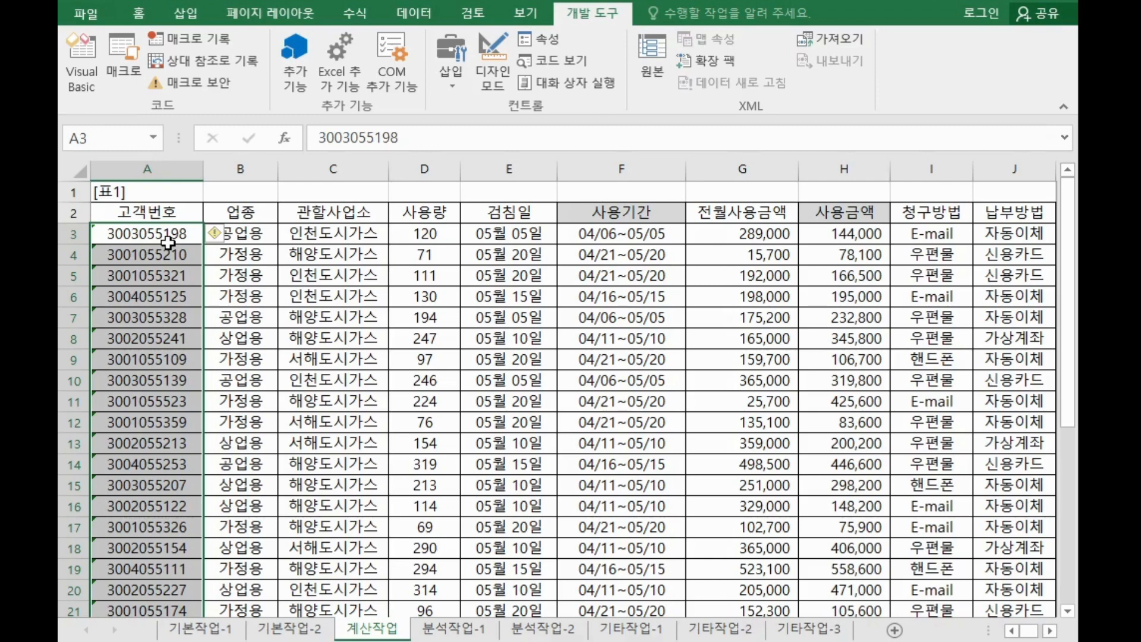
scroll(160, 265, down, 3)
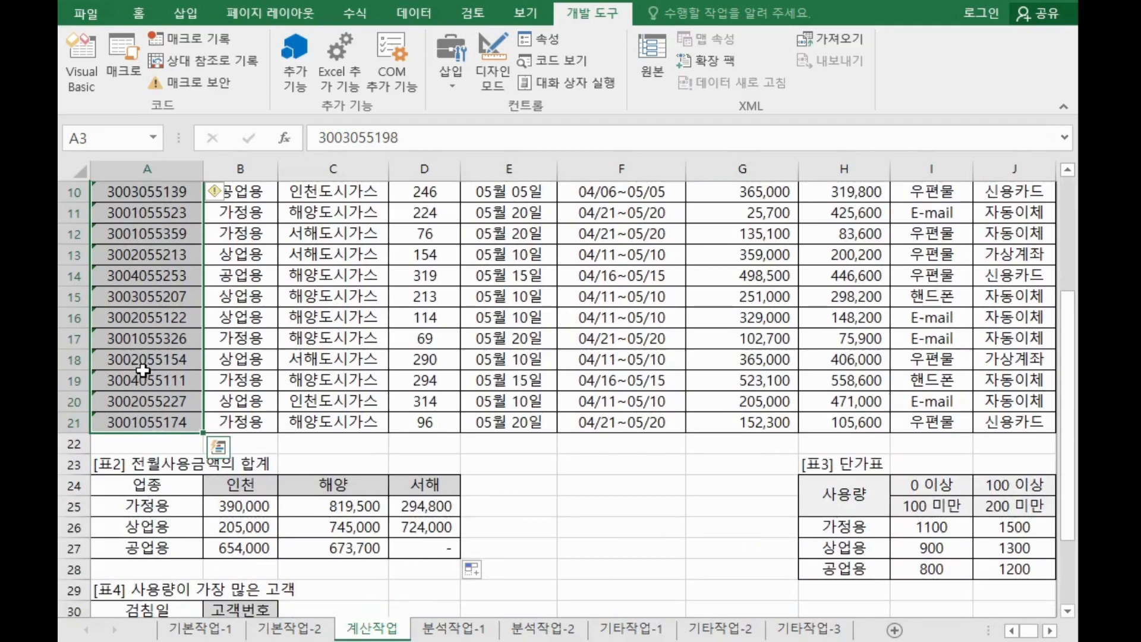
scroll(142, 370, down, 2)
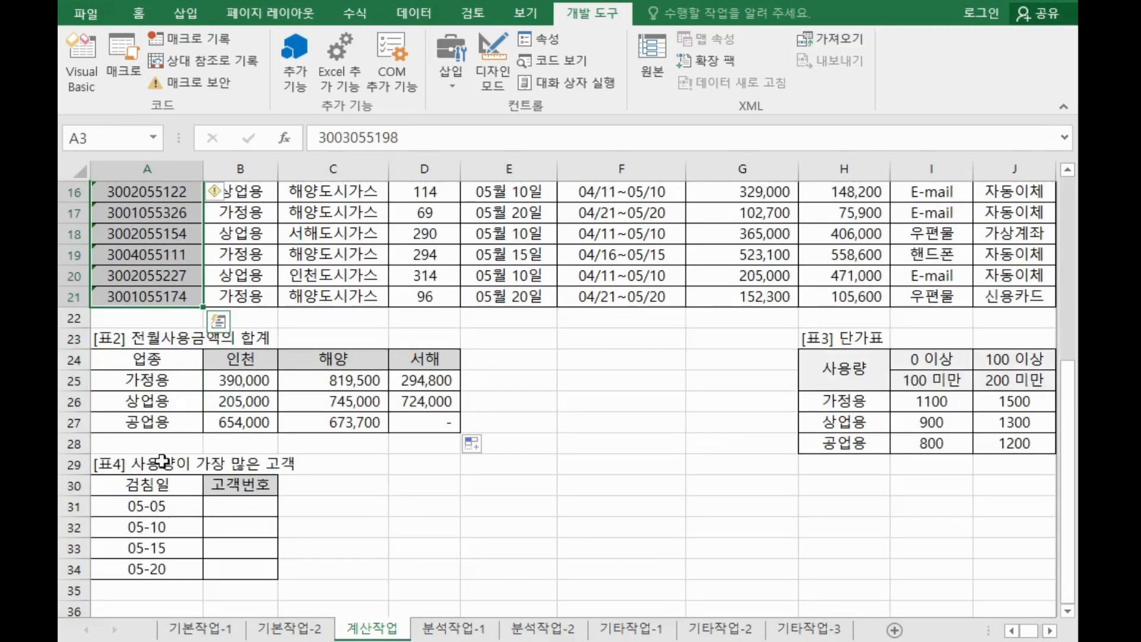
Step: Select the 05월 05일 entries in the 검침일 column of 표1, cells E3, E7 and E10, together
scroll(214, 510, up, 5)
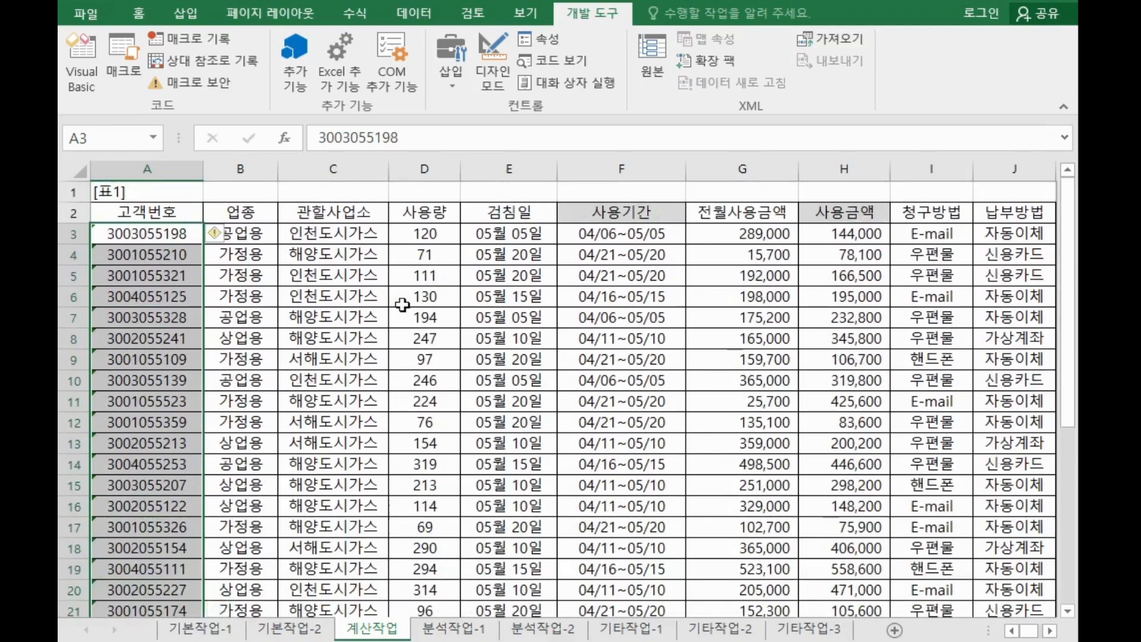
click(504, 233)
ctrl+click(503, 318)
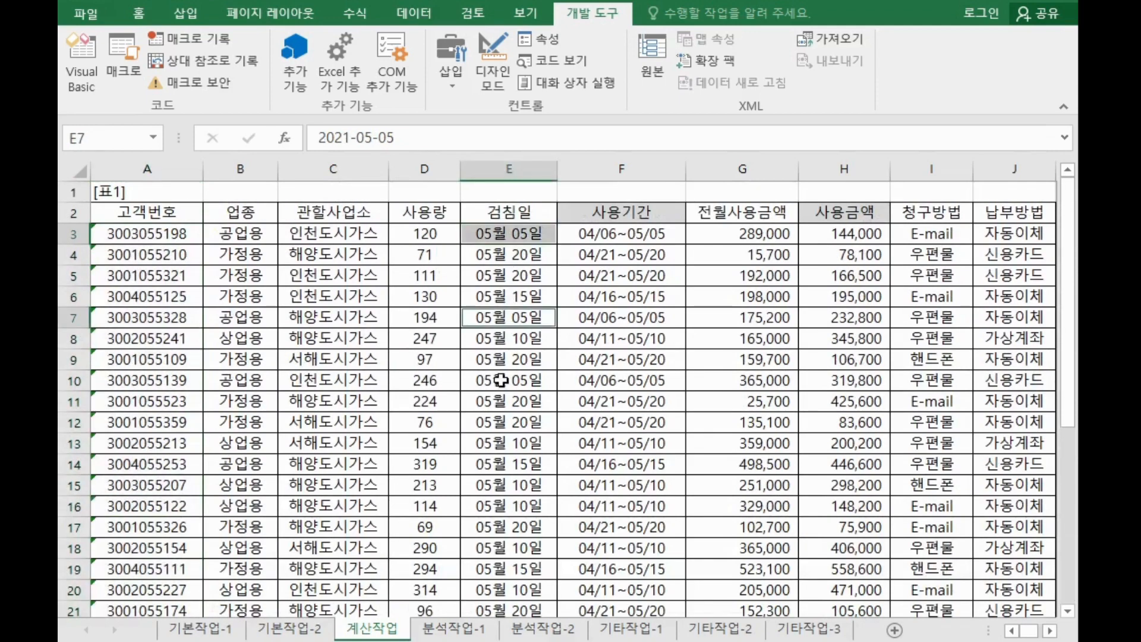
ctrl+click(501, 380)
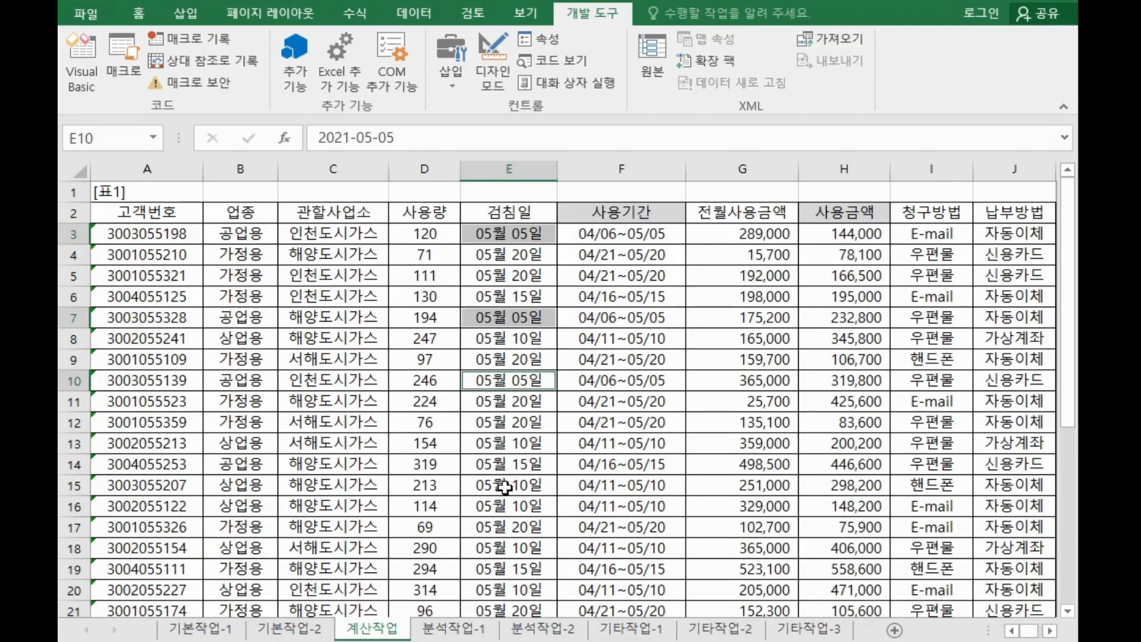
Step: Add the 사용량 cells D3, D7 and D10 beside the 05월 05일 entries in 표1 to the selection
scroll(496, 534, down, 2)
scroll(497, 506, up, 2)
scroll(497, 384, down, 4)
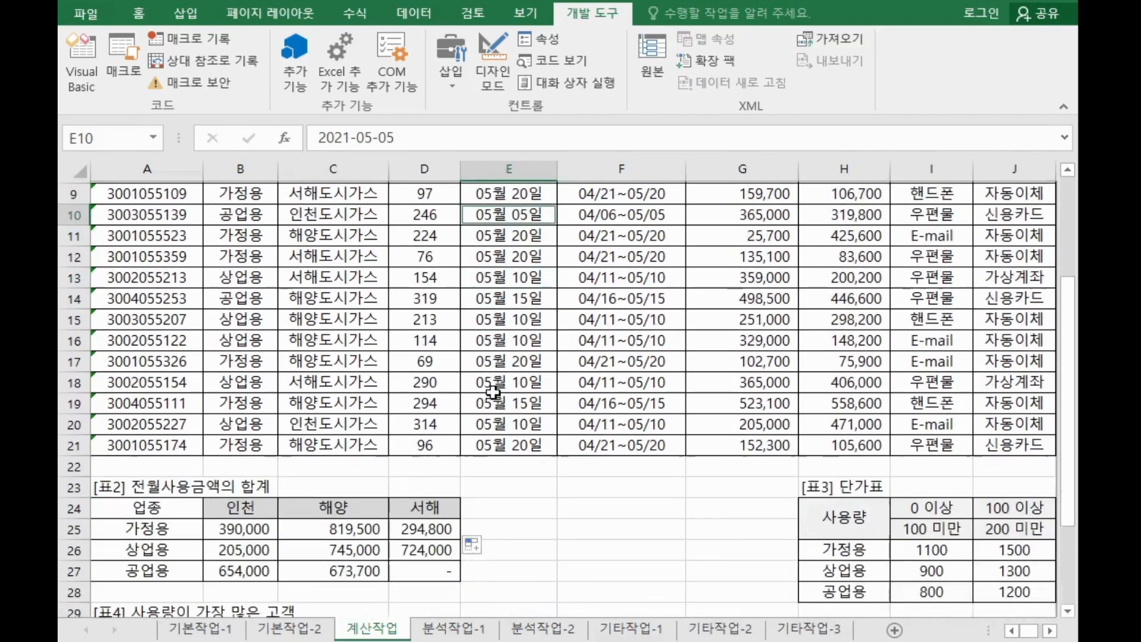
scroll(487, 405, down, 1)
scroll(499, 398, up, 5)
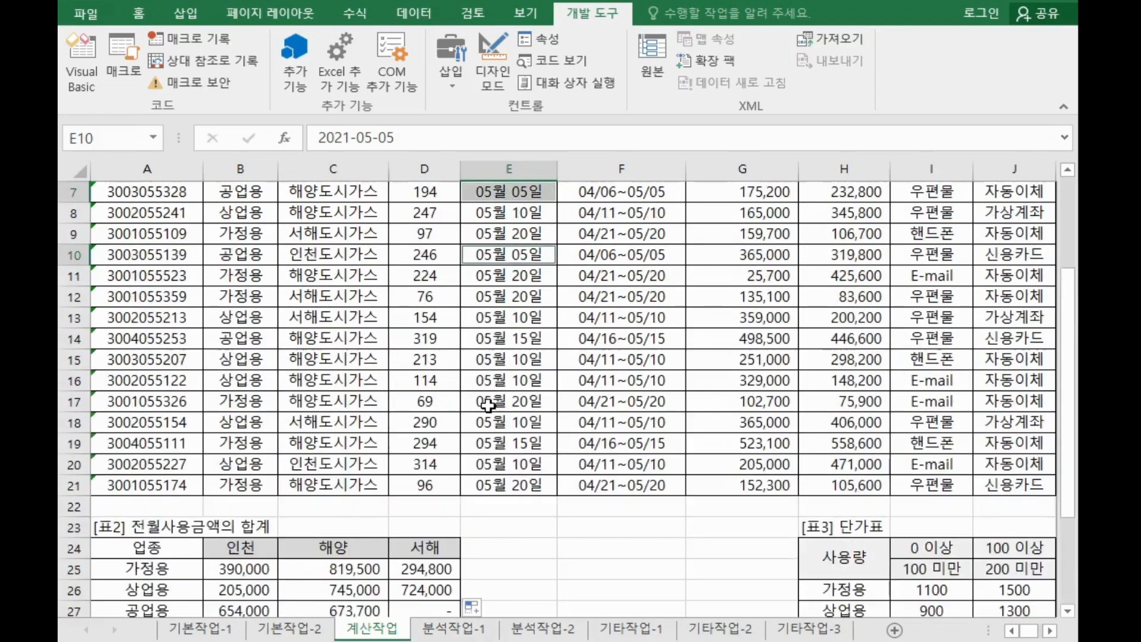
ctrl+click(424, 237)
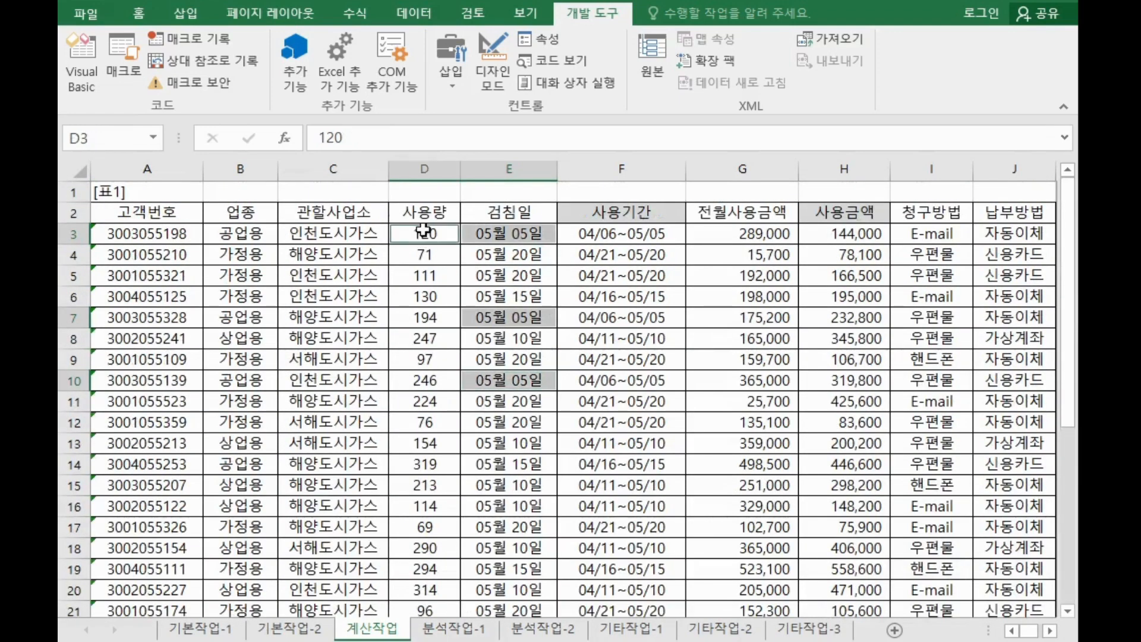
ctrl+click(439, 319)
ctrl+click(438, 383)
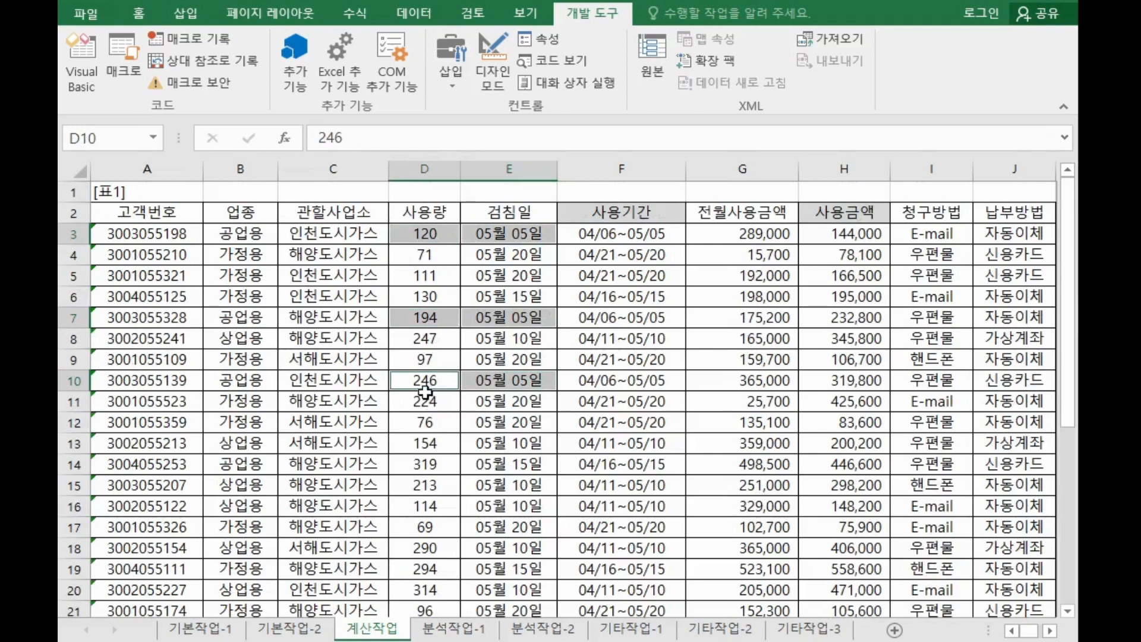
Step: Trace row 10 of 표1 from its 검침일 back to its 고객번호 by adding A10:E10 to the selection
ctrl+click(425, 380)
drag(484, 383, 151, 386)
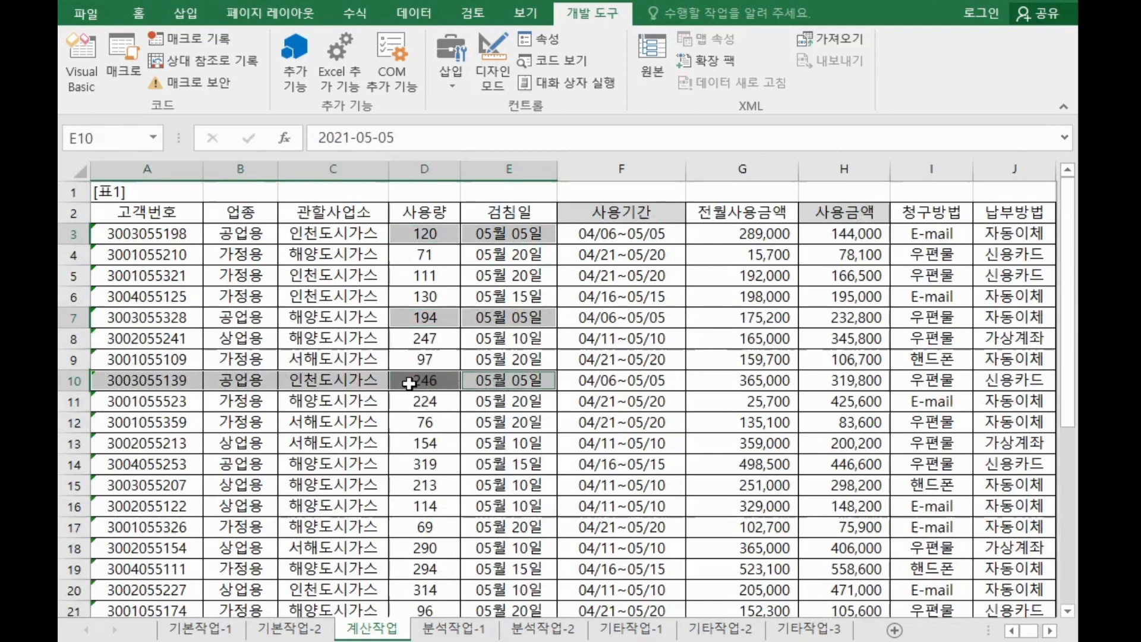
ctrl+click(173, 382)
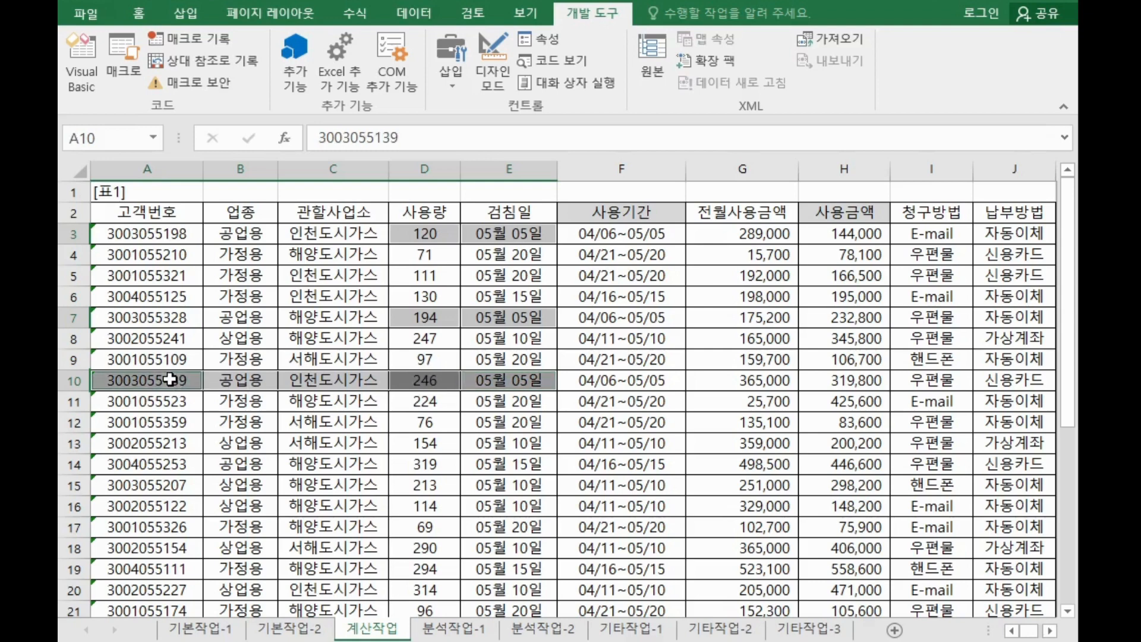
Step: Examine the empty 고객번호 column of 표4 and the 업종 labels of 표3 in H26 to H28 against 표1
scroll(237, 459, down, 2)
scroll(237, 460, down, 2)
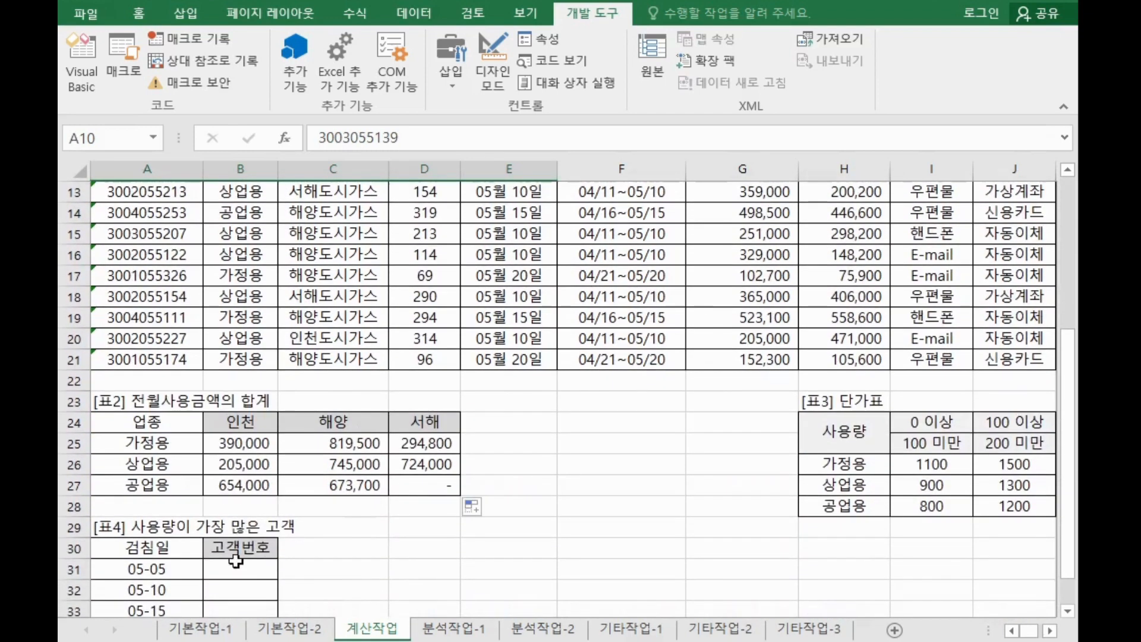
scroll(238, 585, up, 4)
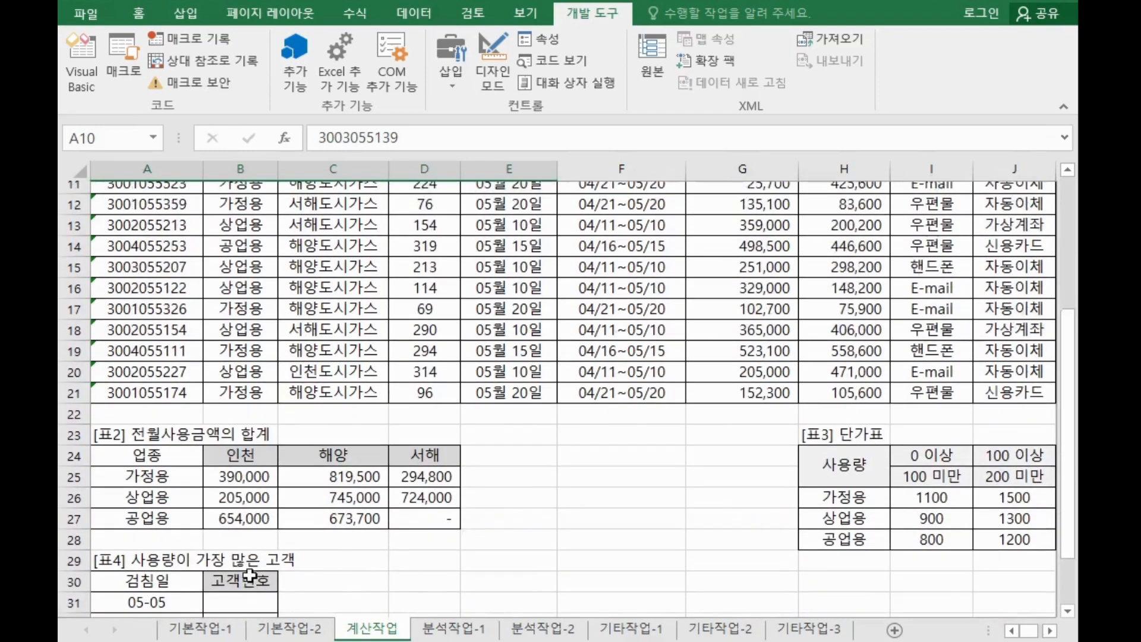
scroll(484, 466, down, 5)
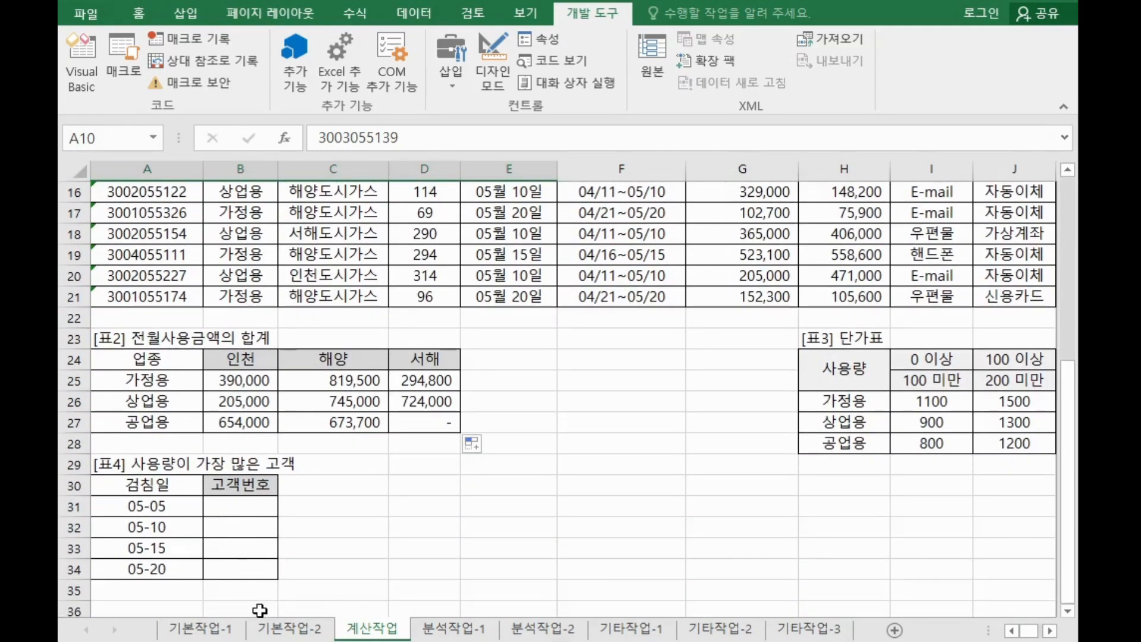
scroll(446, 501, up, 5)
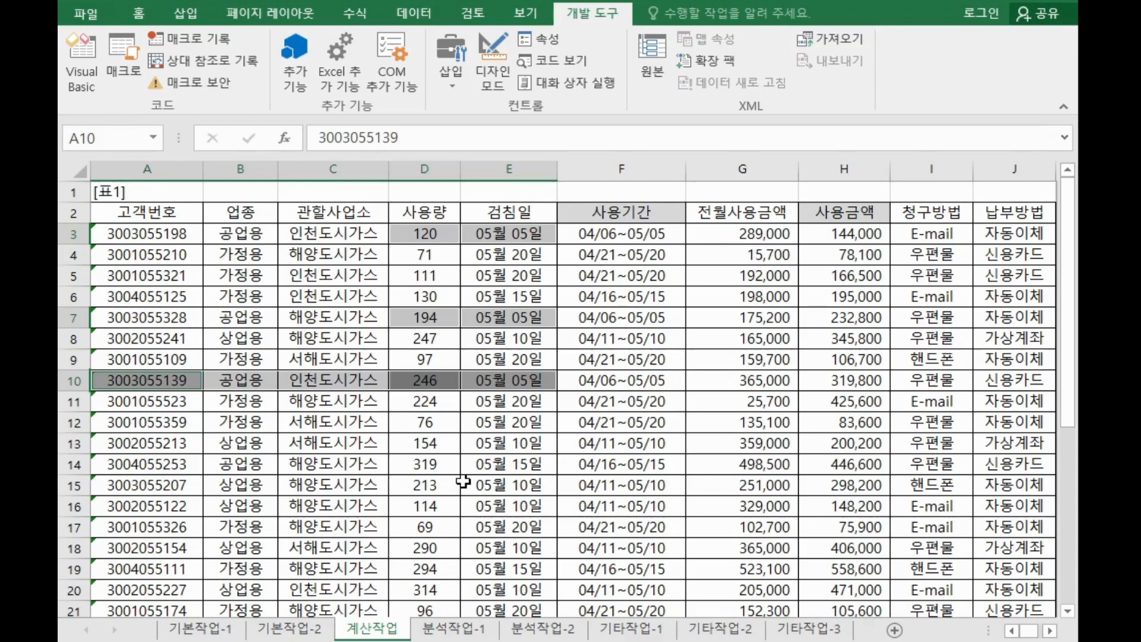
scroll(487, 482, down, 6)
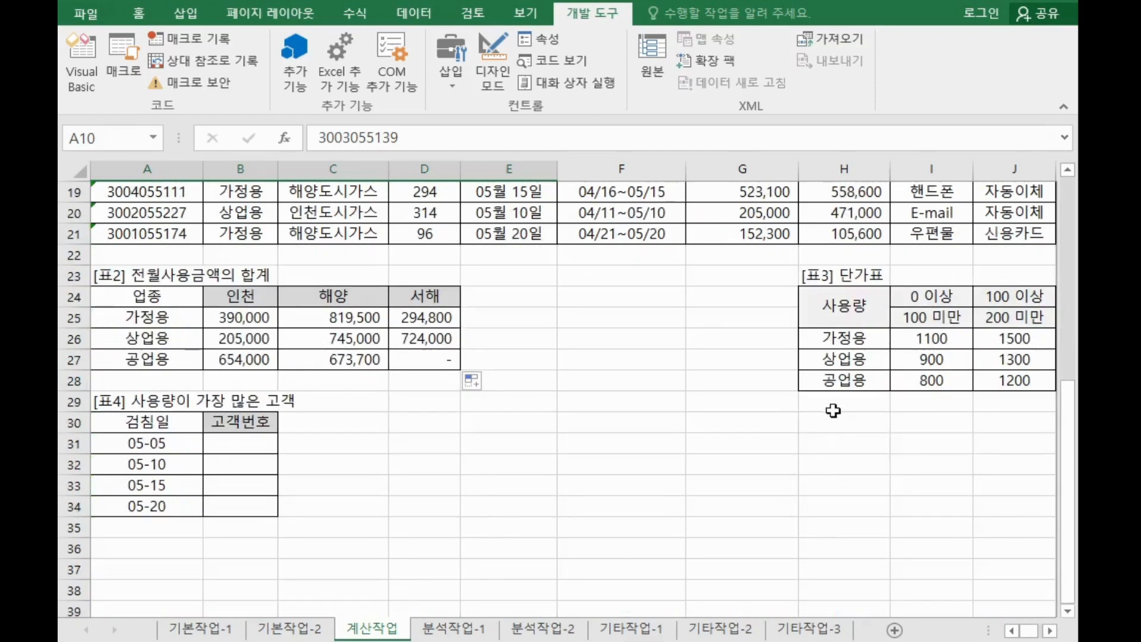
click(847, 339)
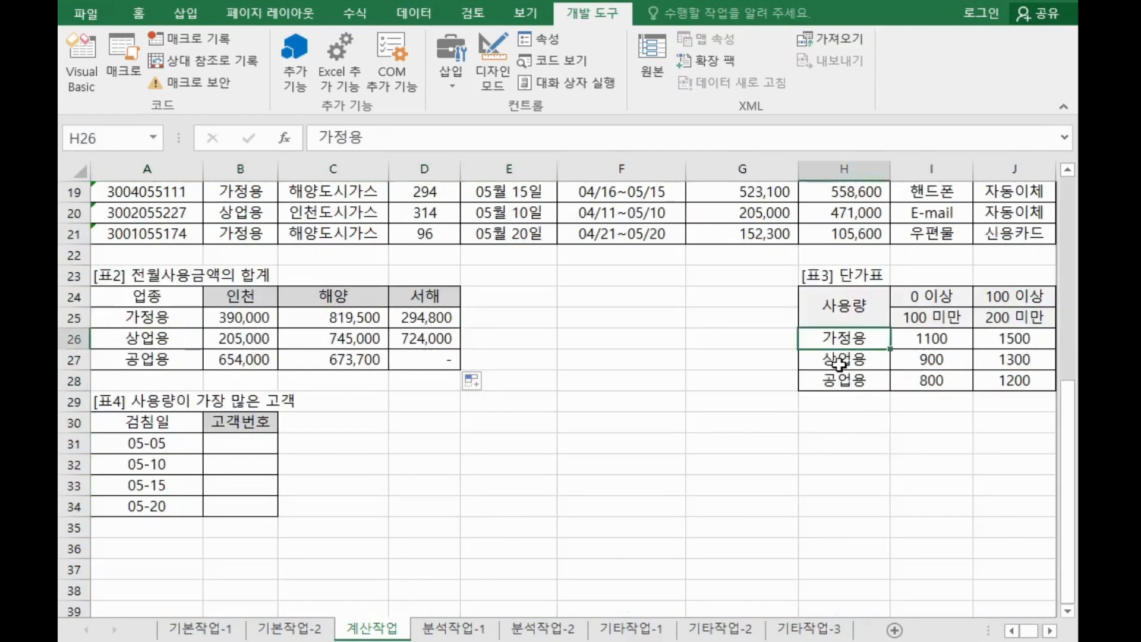
click(840, 362)
click(842, 377)
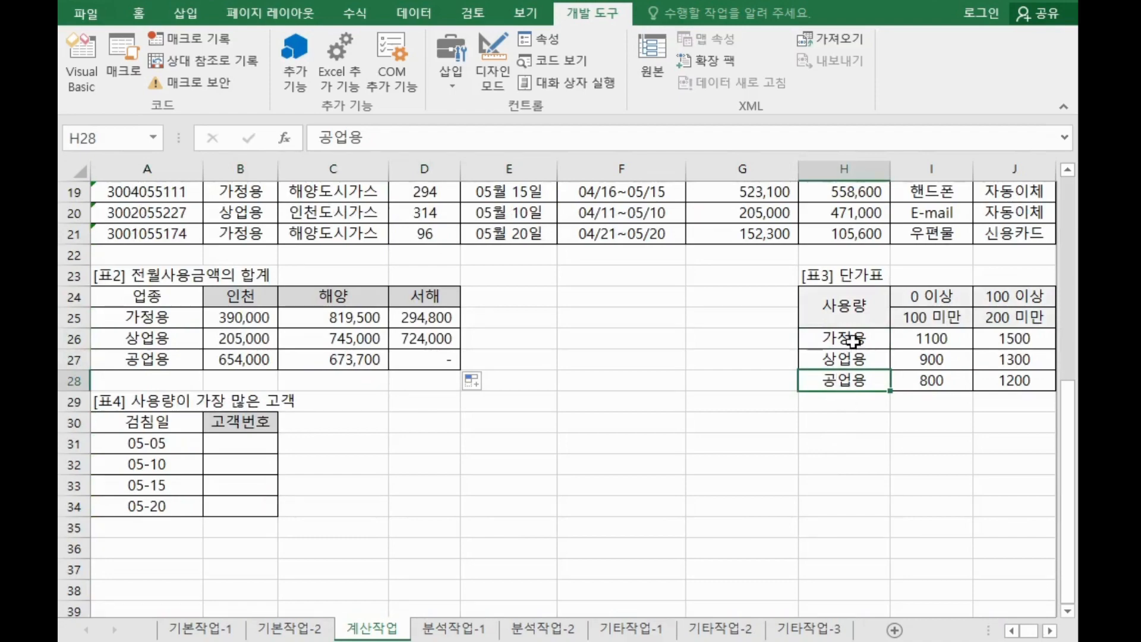
scroll(747, 381, up, 6)
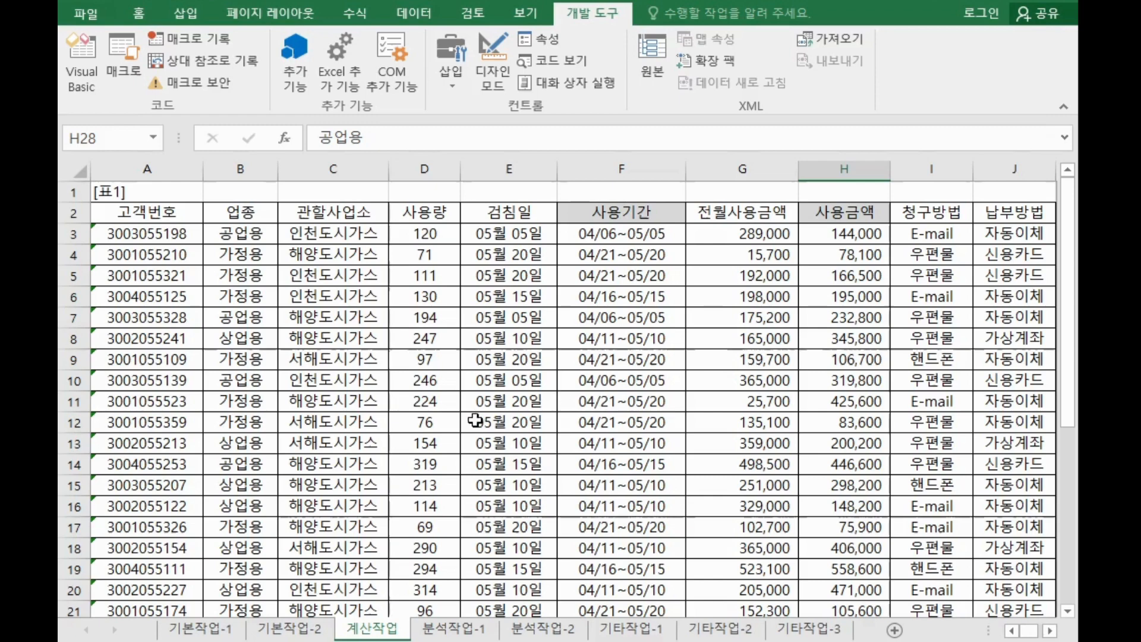
click(407, 337)
drag(152, 321, 155, 335)
key(ctrl+q)
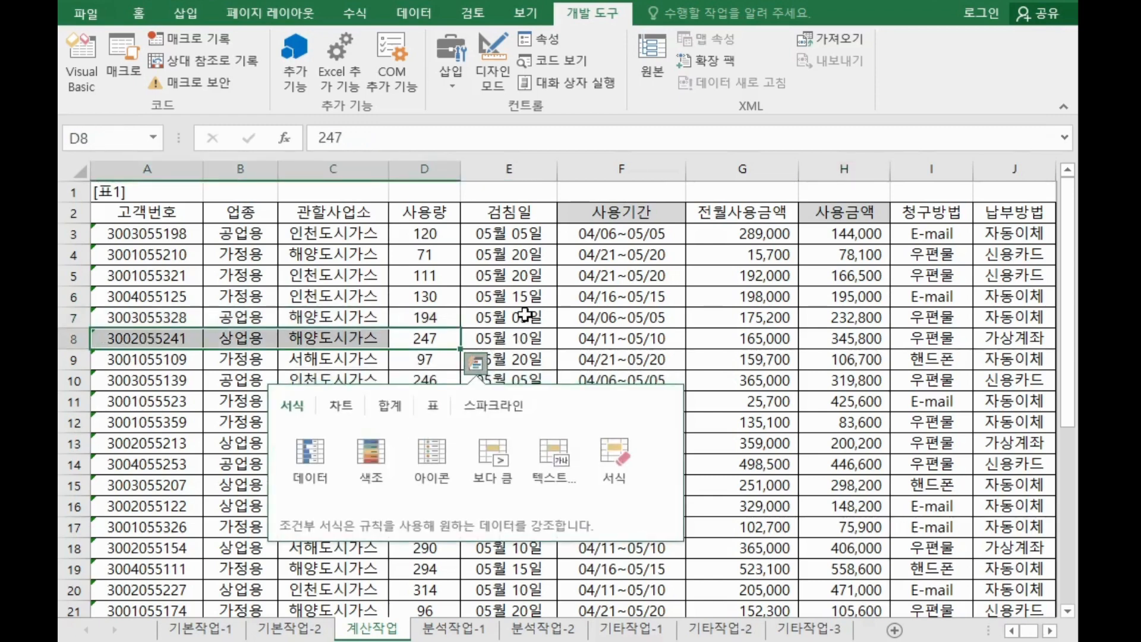
click(525, 319)
Step: Select A10:E10 and the 고객번호 range A3:A21 of 표1 together, marking the rows from A3 down to A10
click(429, 379)
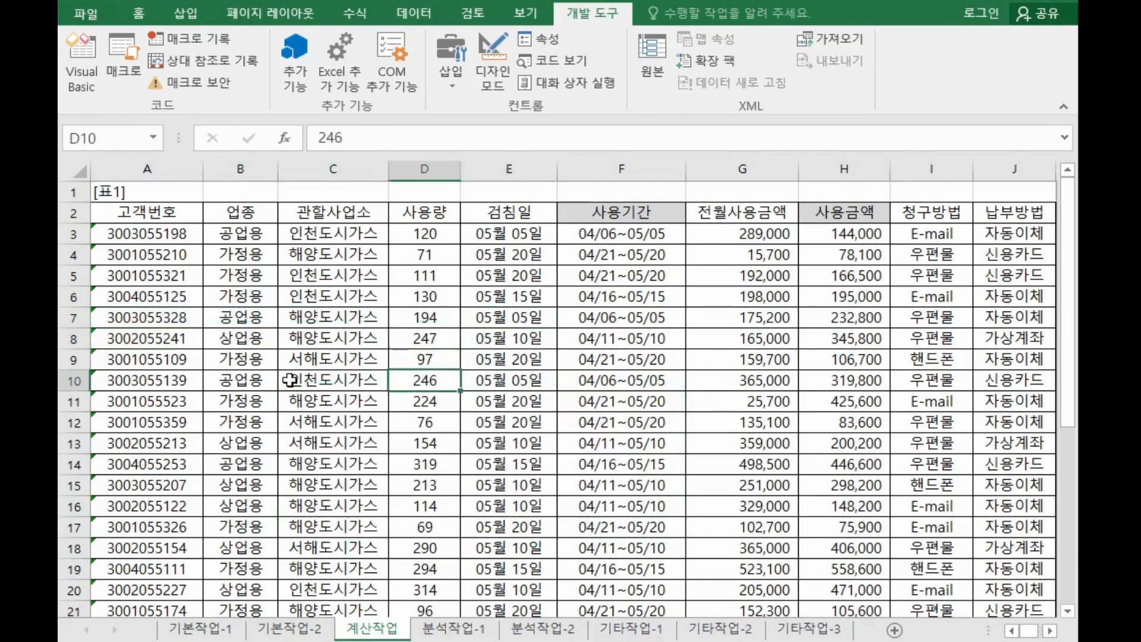
drag(184, 382, 494, 384)
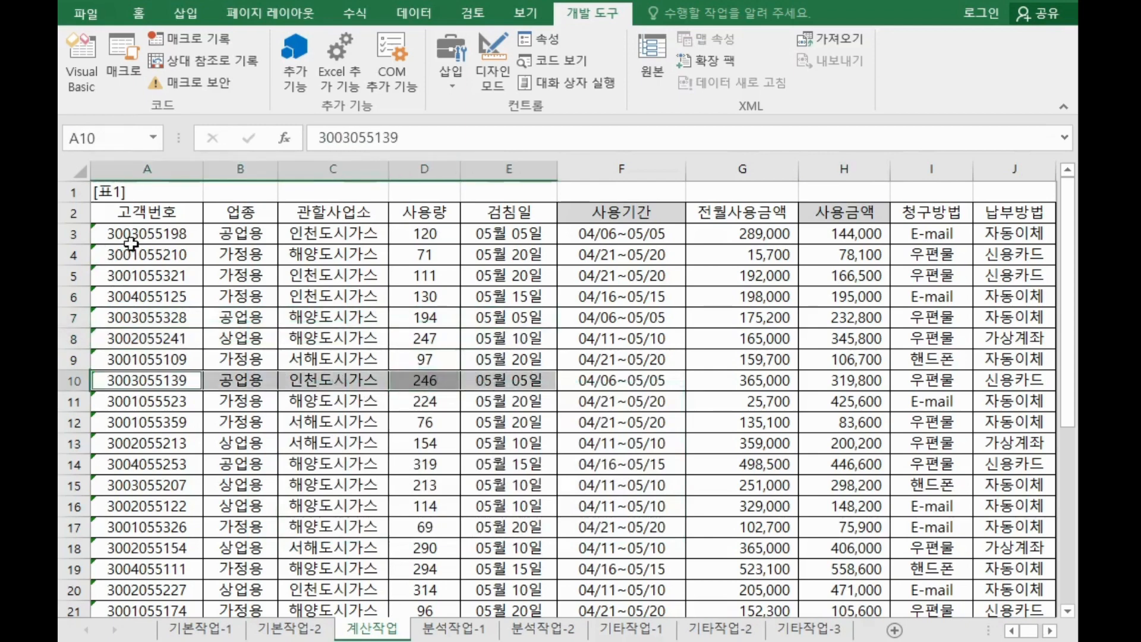
drag(130, 238, 116, 609)
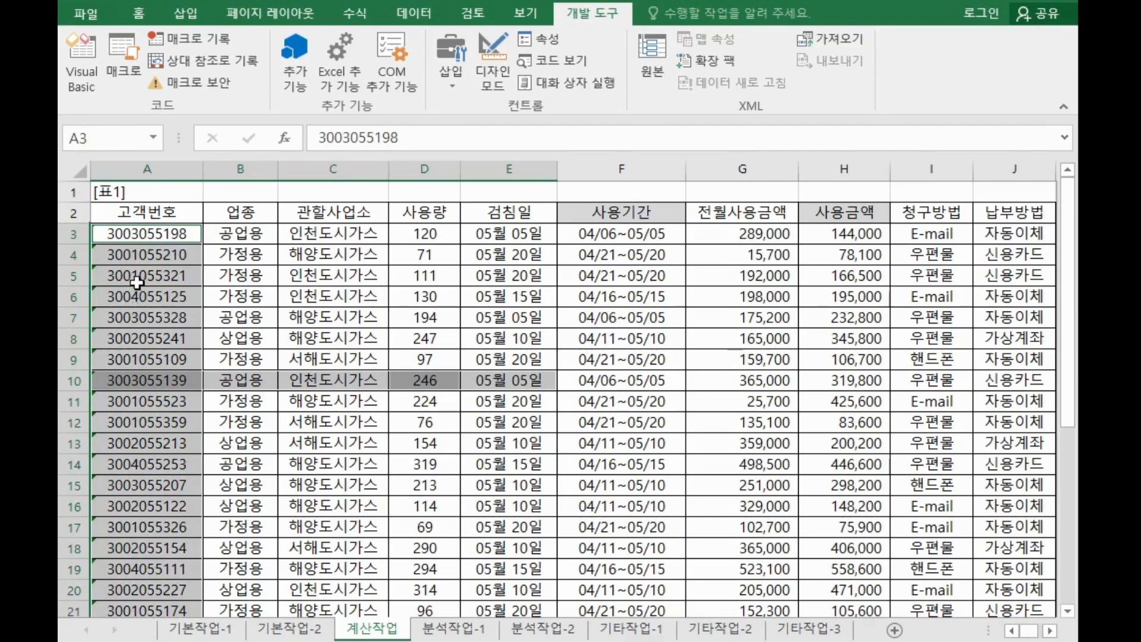
ctrl+click(113, 384)
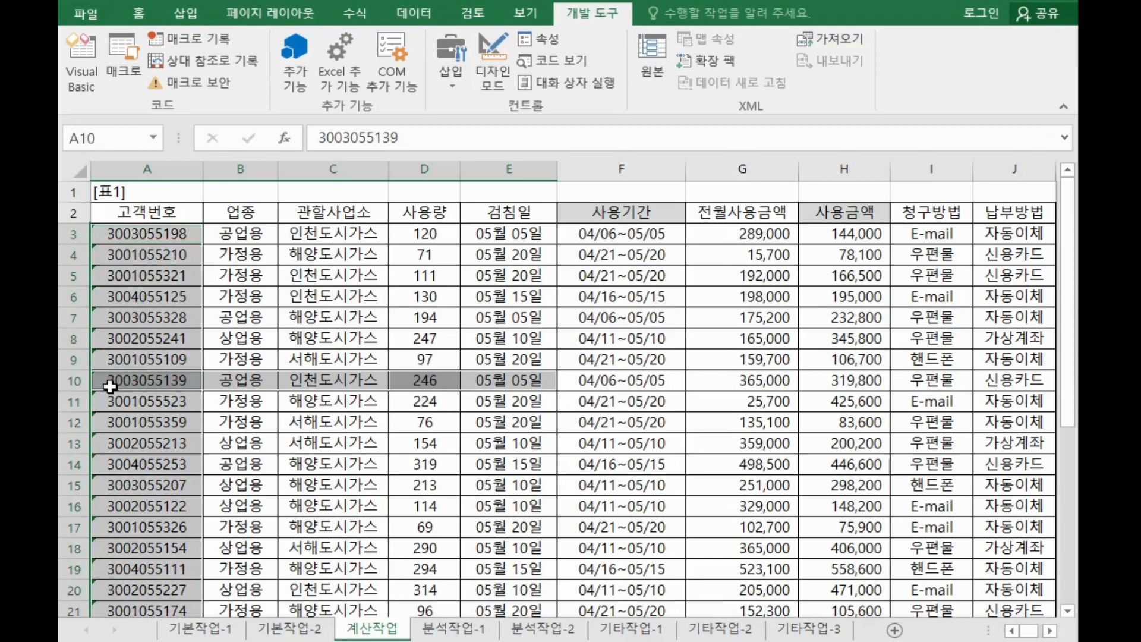
drag(156, 235, 168, 379)
ctrl+click(169, 379)
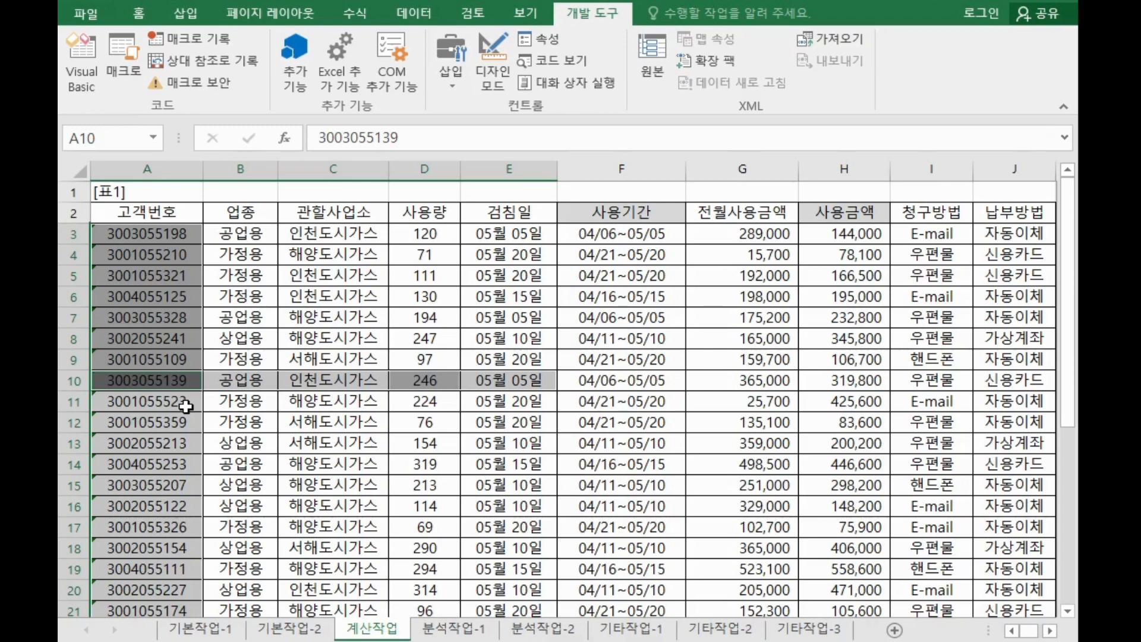
Step: Select the 고객번호 cell B31 for 검침일 05-05 in 표4
scroll(196, 410, down, 5)
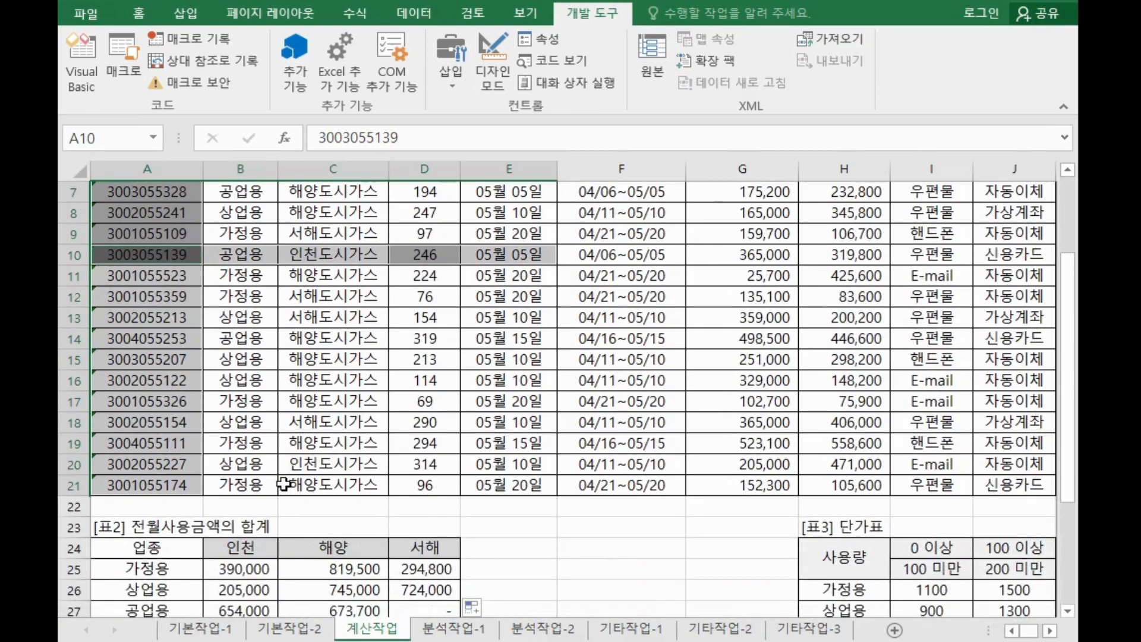
scroll(288, 484, down, 2)
click(266, 441)
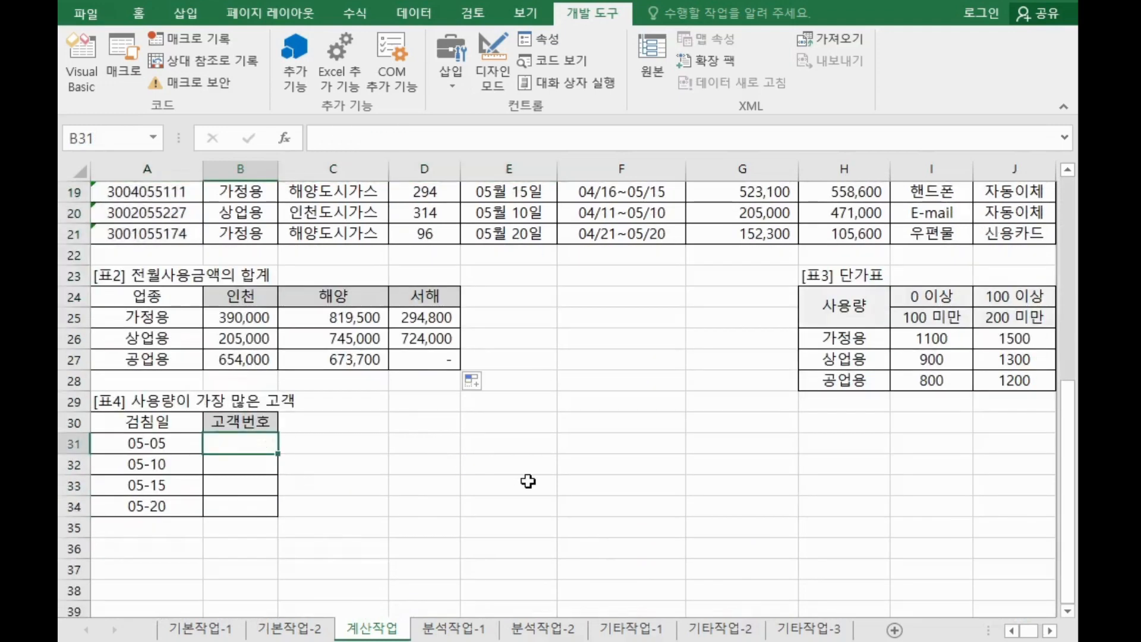
scroll(528, 481, down, 1)
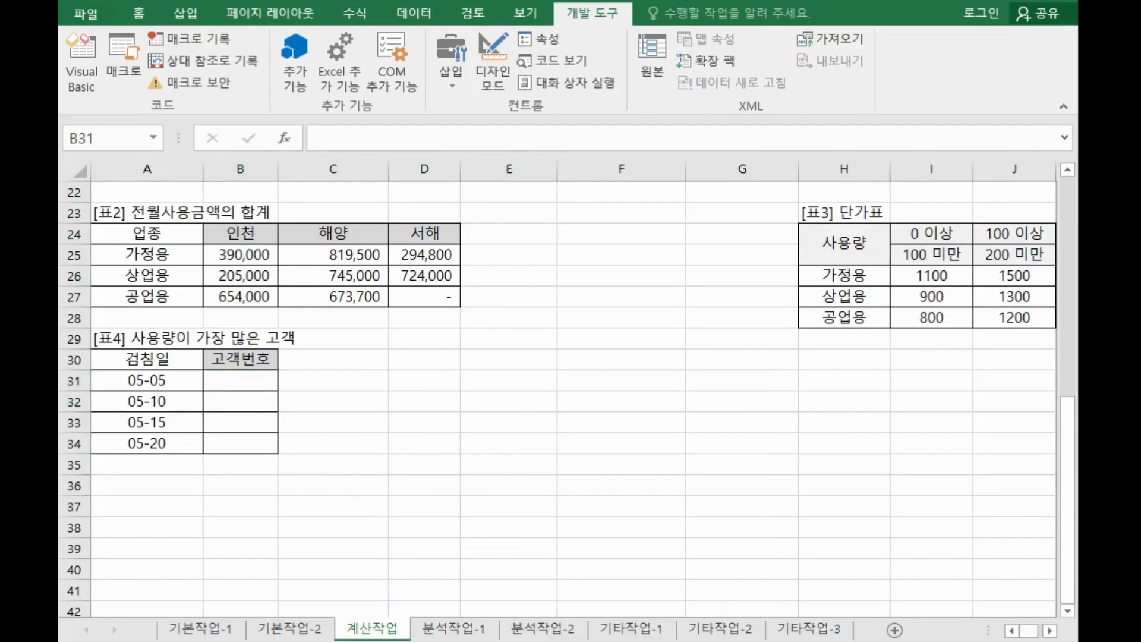
Step: Switch to Notepad and add the line "max((조건범위=조건)*값범위)" directly below the sum pattern
key(alt+Tab)
scroll(457, 262, up, 6)
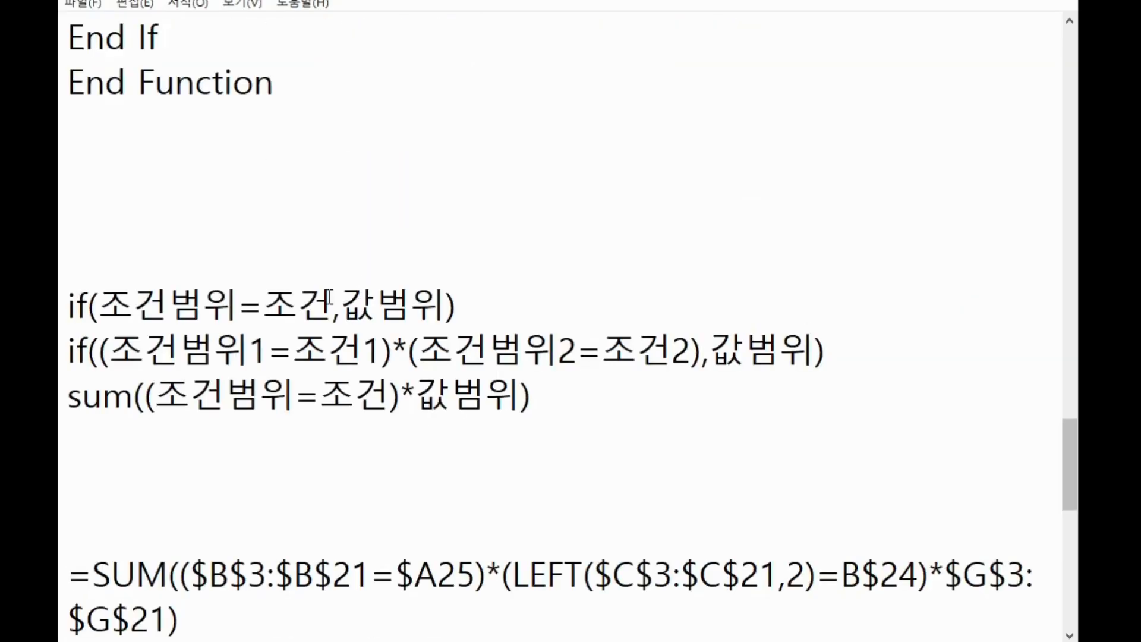
scroll(285, 297, down, 2)
click(98, 160)
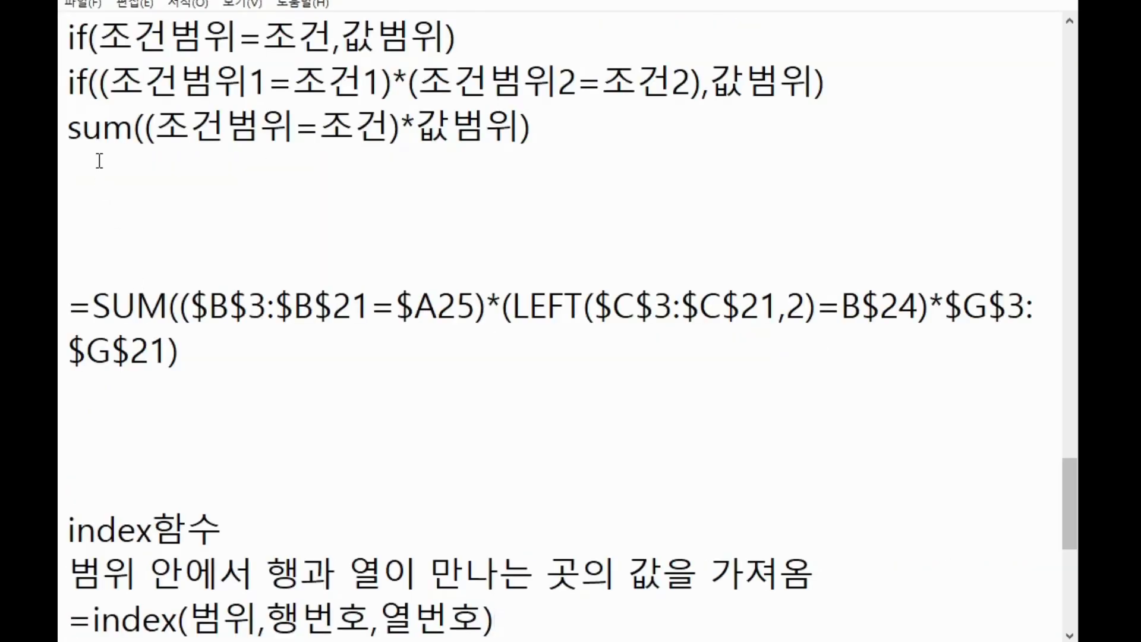
text(max(()
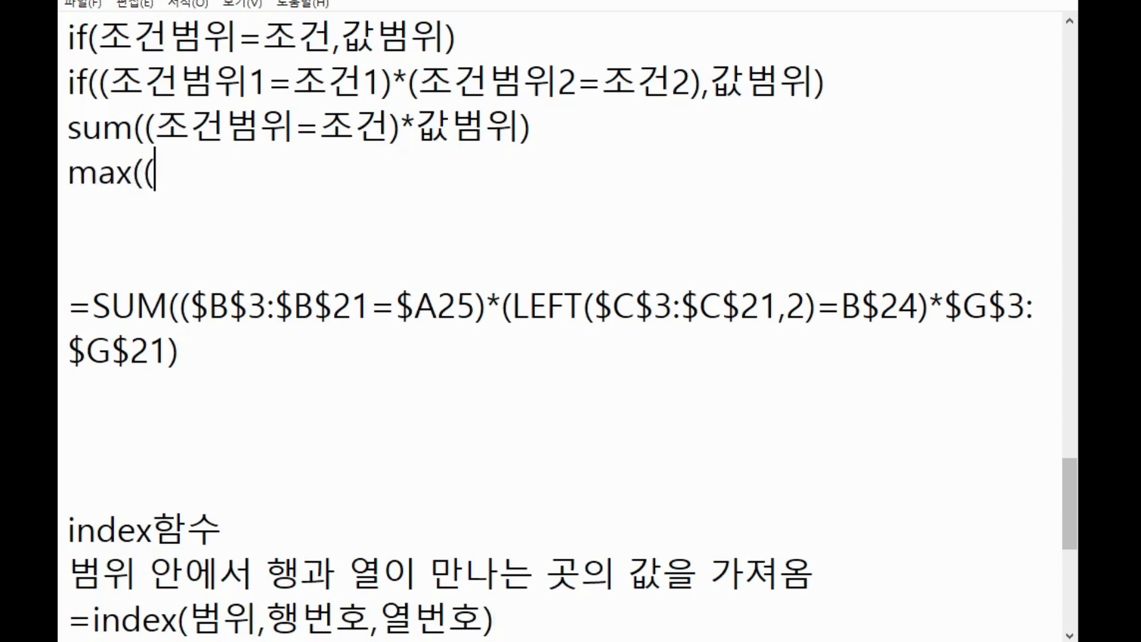
text(wh)
key(BackSpace)
key(BackSpace)
text(조건범)
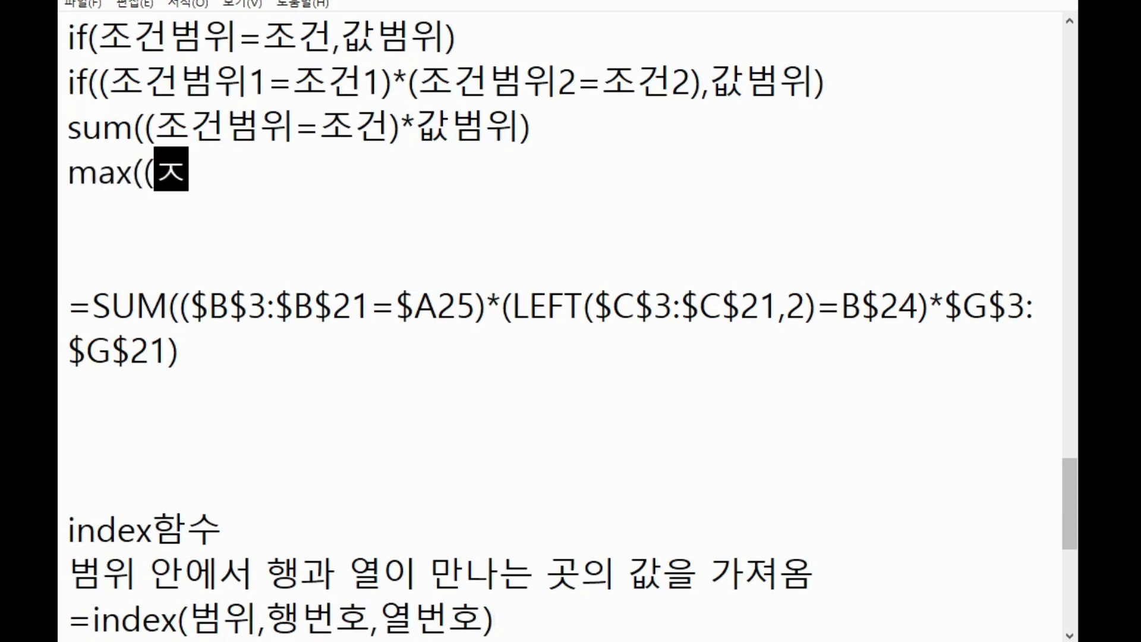
text(위)
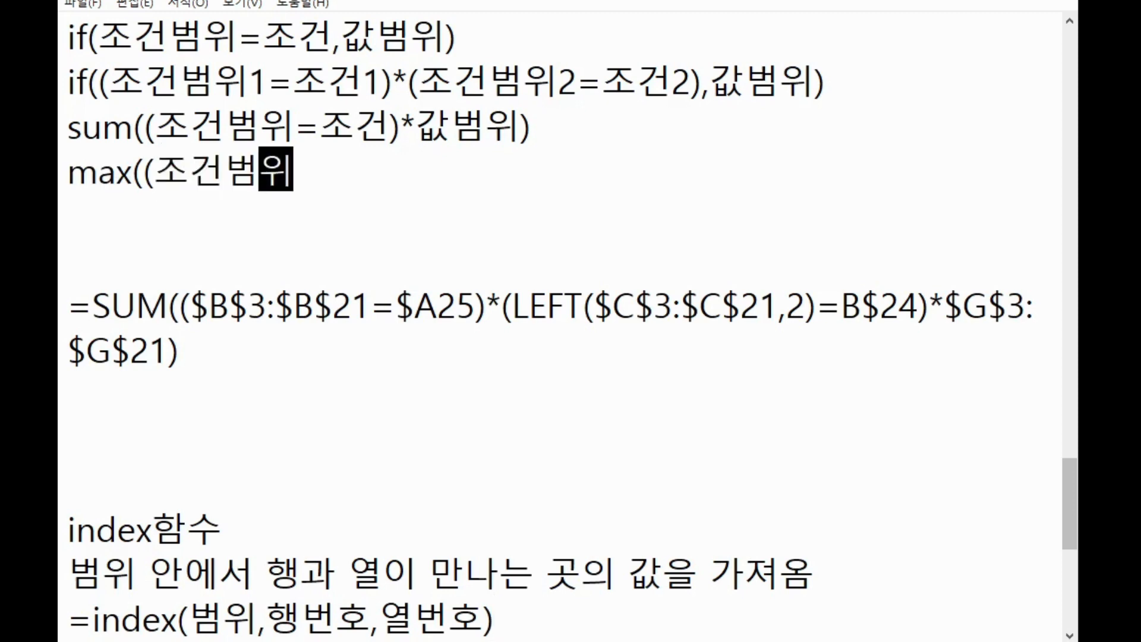
text(=조거ㄴ)*)
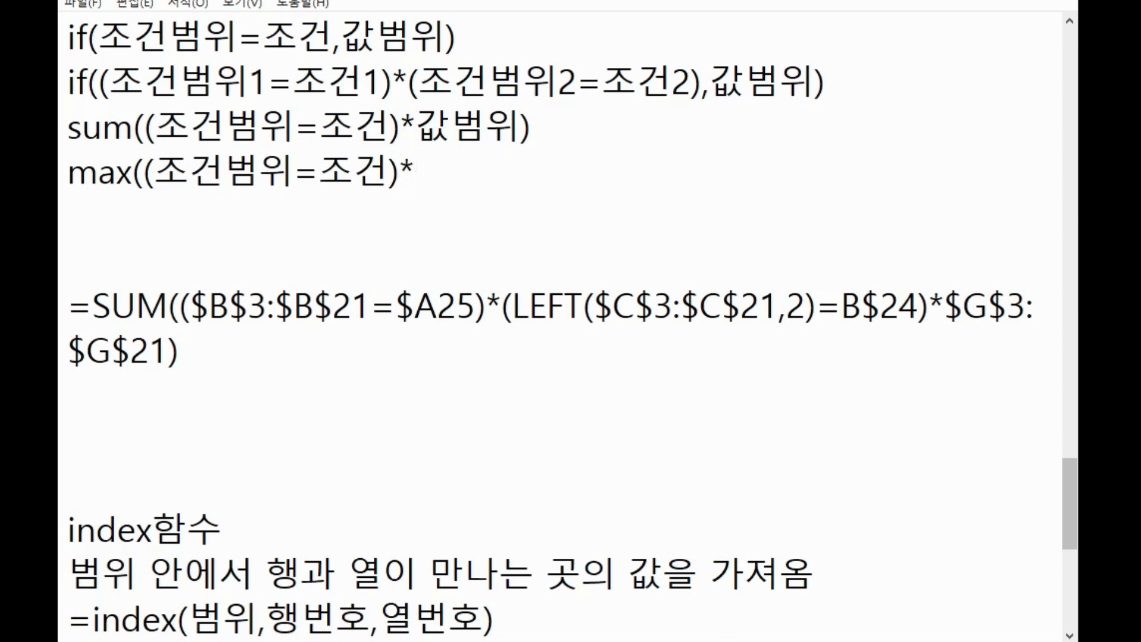
text(값버)
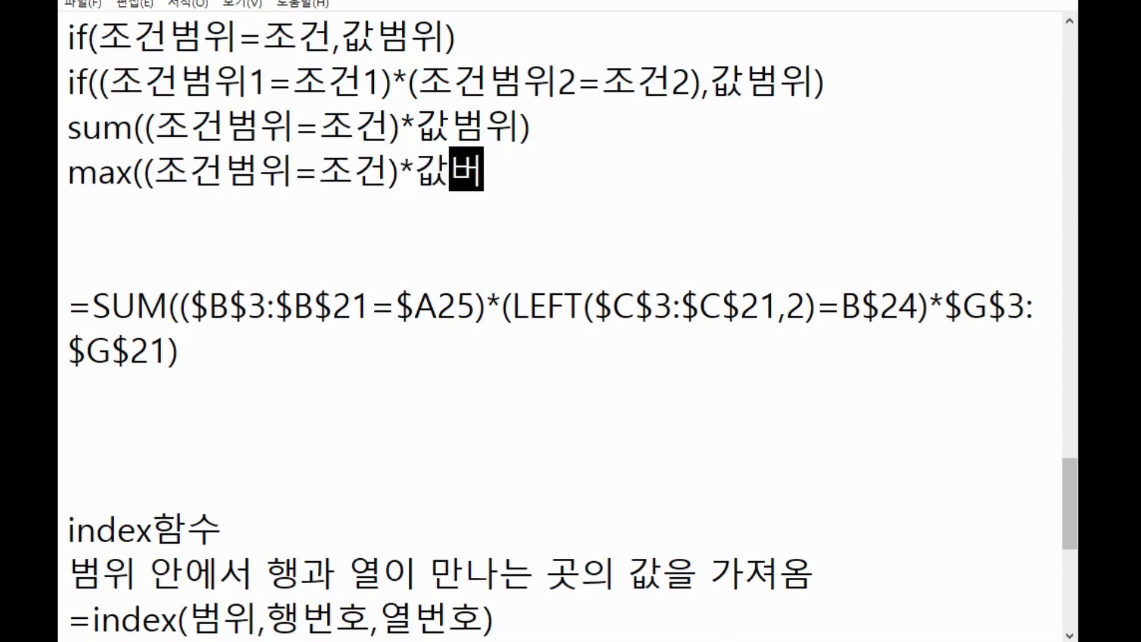
text(ㅁ위))
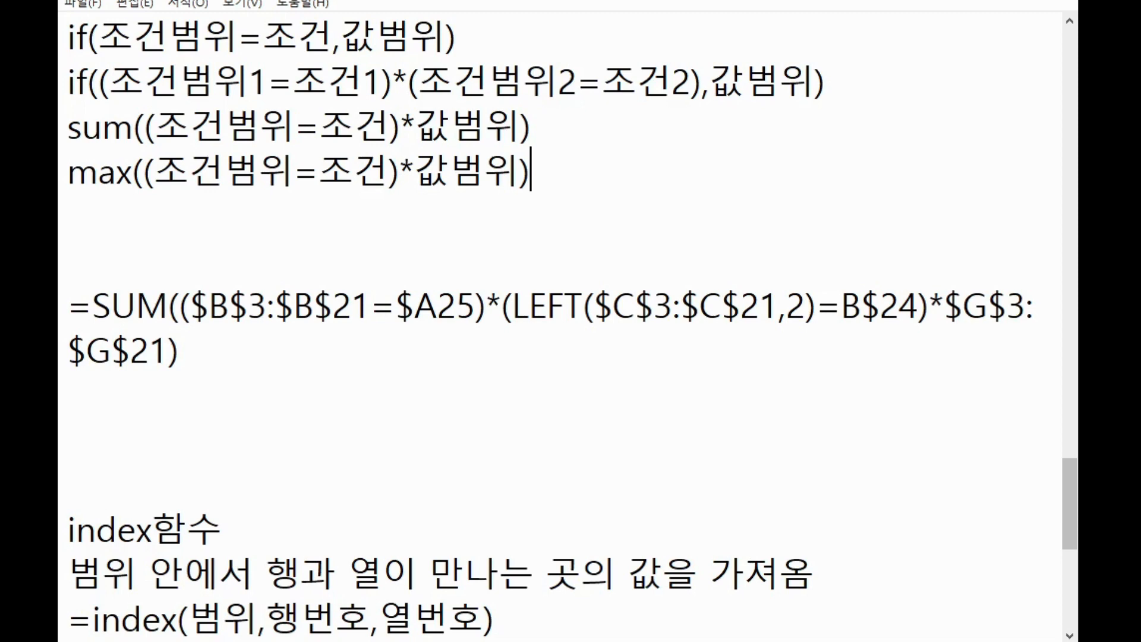
Step: Switch to Excel and start a MAX formula in B31 of 표4, with its function arguments open
key(alt+Tab)
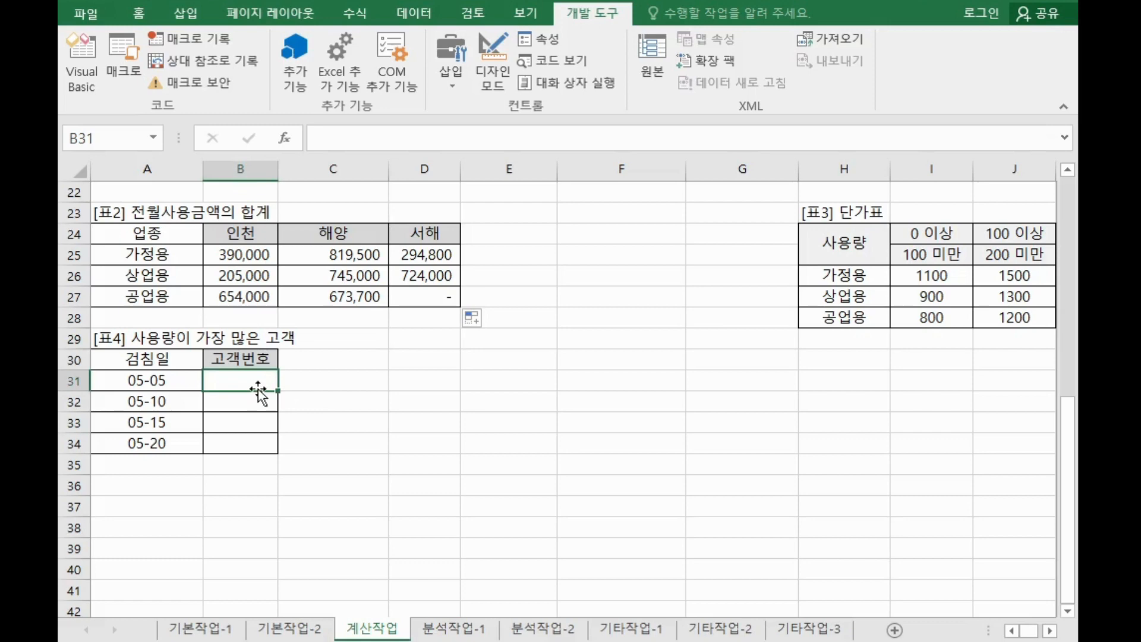
text(=)
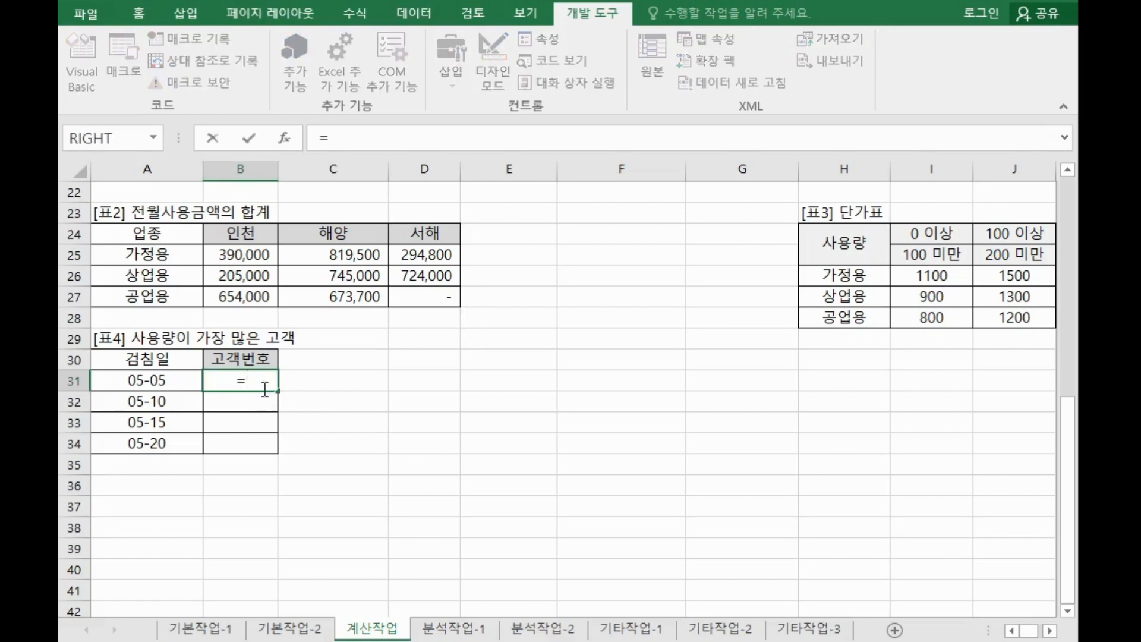
text(m)
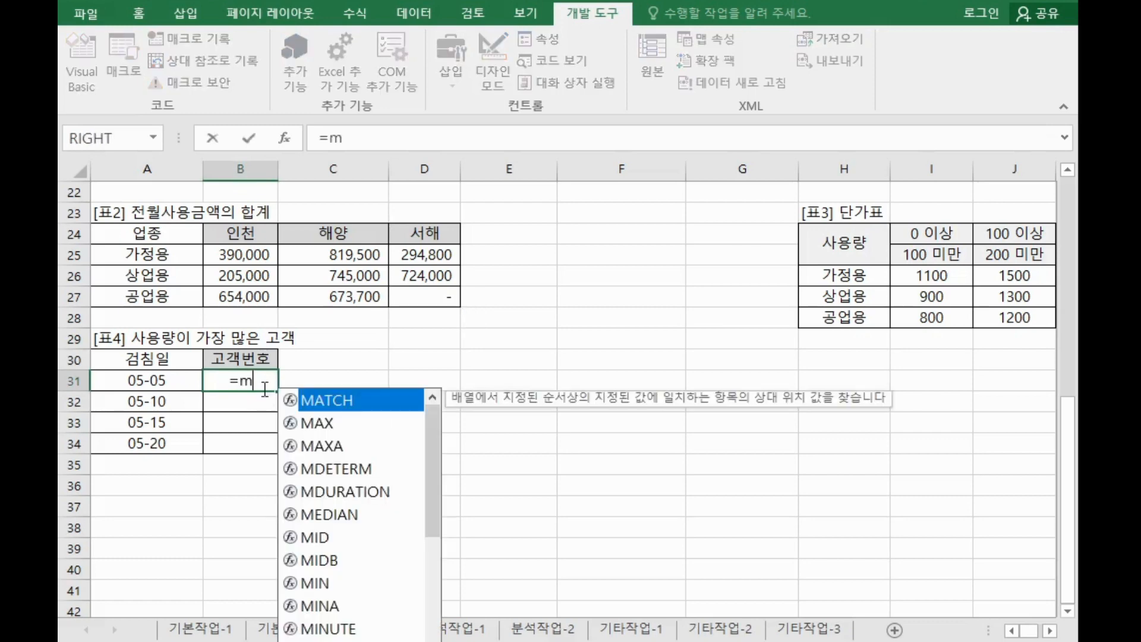
double_click(317, 422)
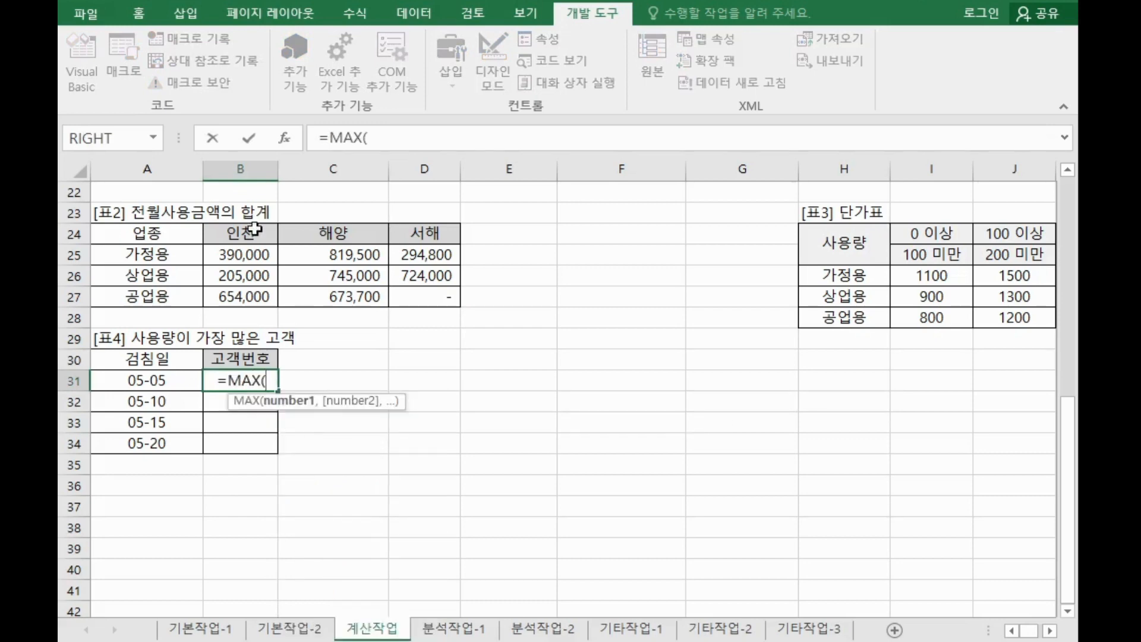
click(284, 139)
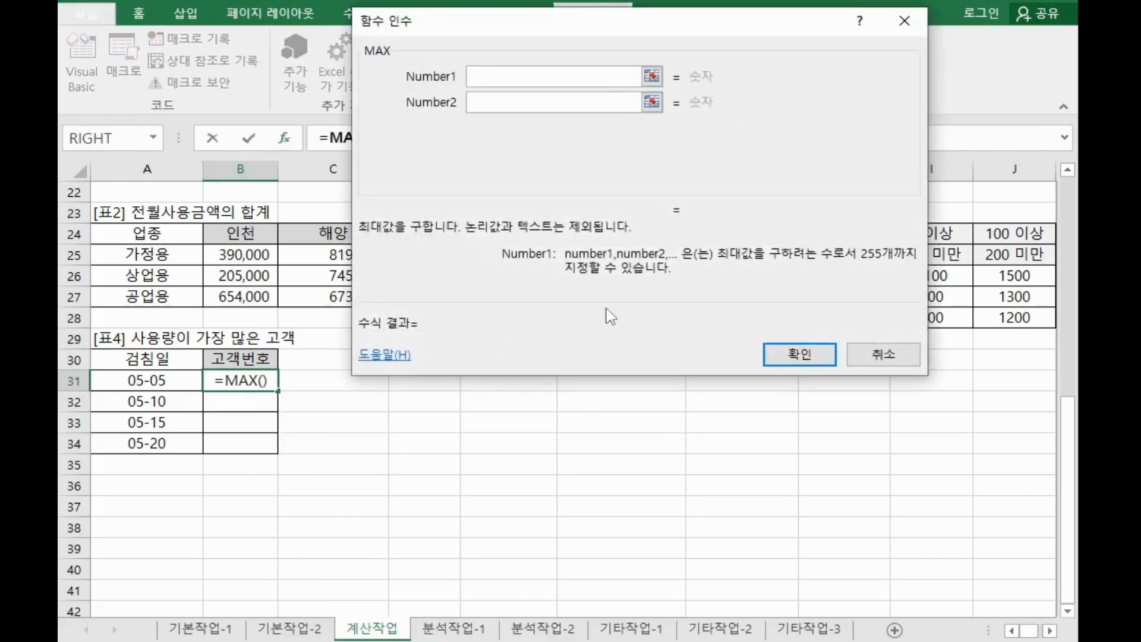
Step: Enter the 검침일 condition ($E$3:$E$21=A31) followed by a multiplication sign as the first MAX argument
scroll(611, 316, up, 6)
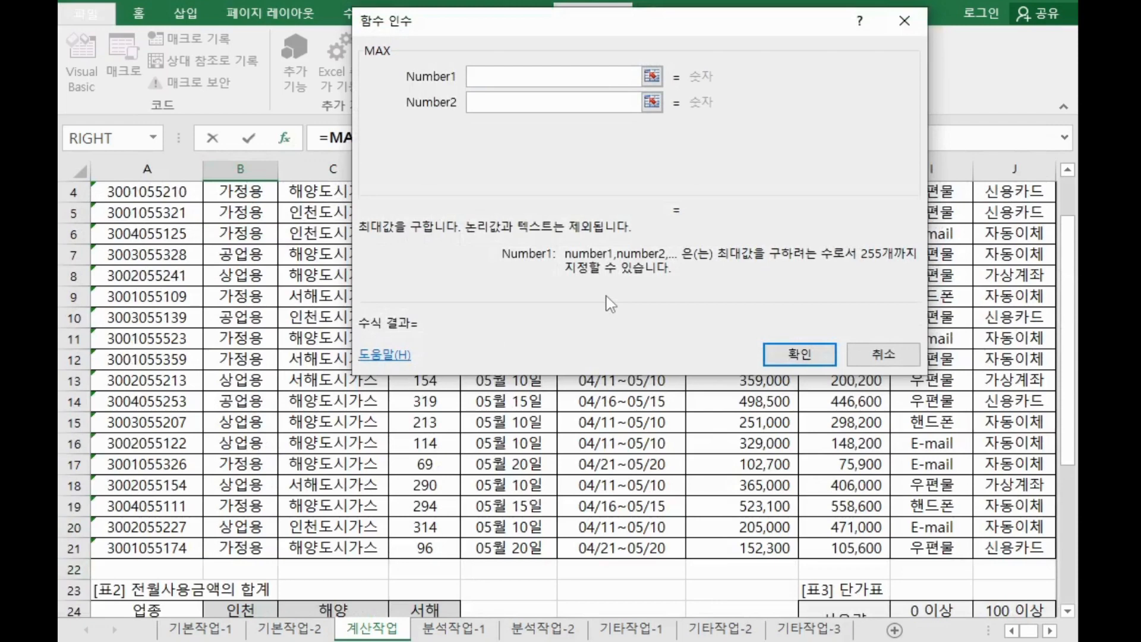
text(()
scroll(611, 304, down, 4)
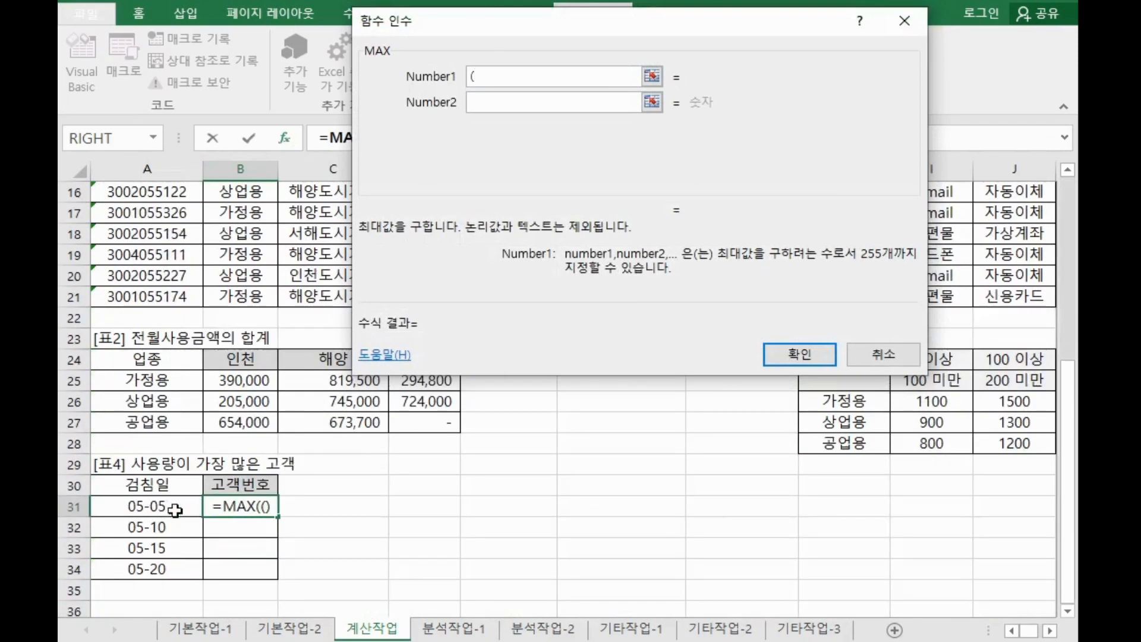
scroll(175, 509, up, 5)
drag(488, 27, 703, 70)
drag(509, 233, 508, 506)
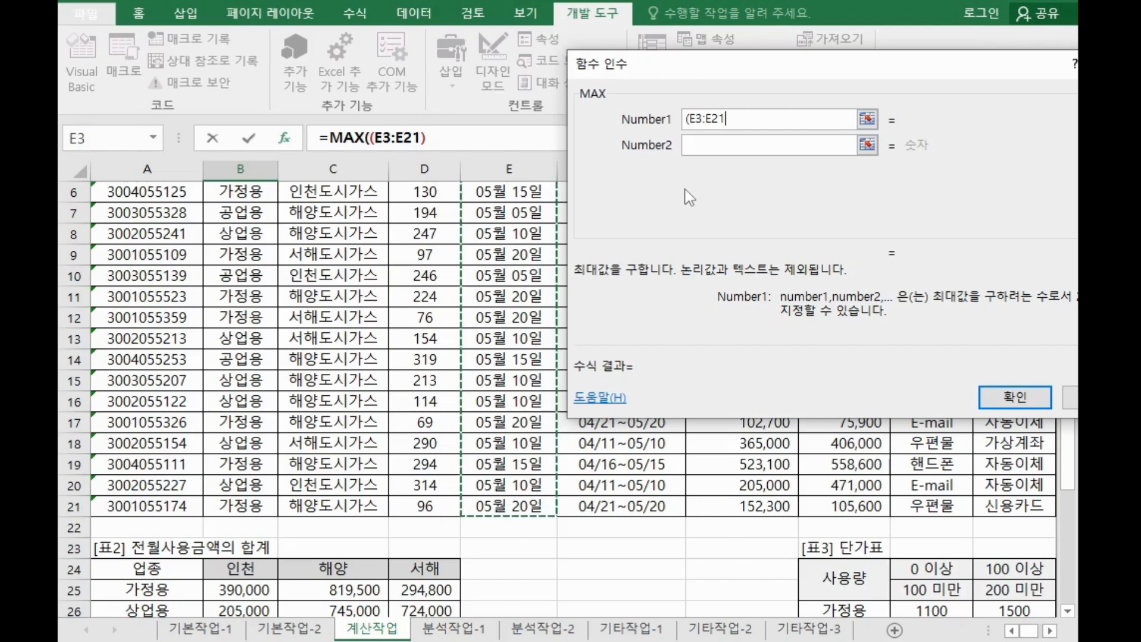
scroll(415, 354, down, 3)
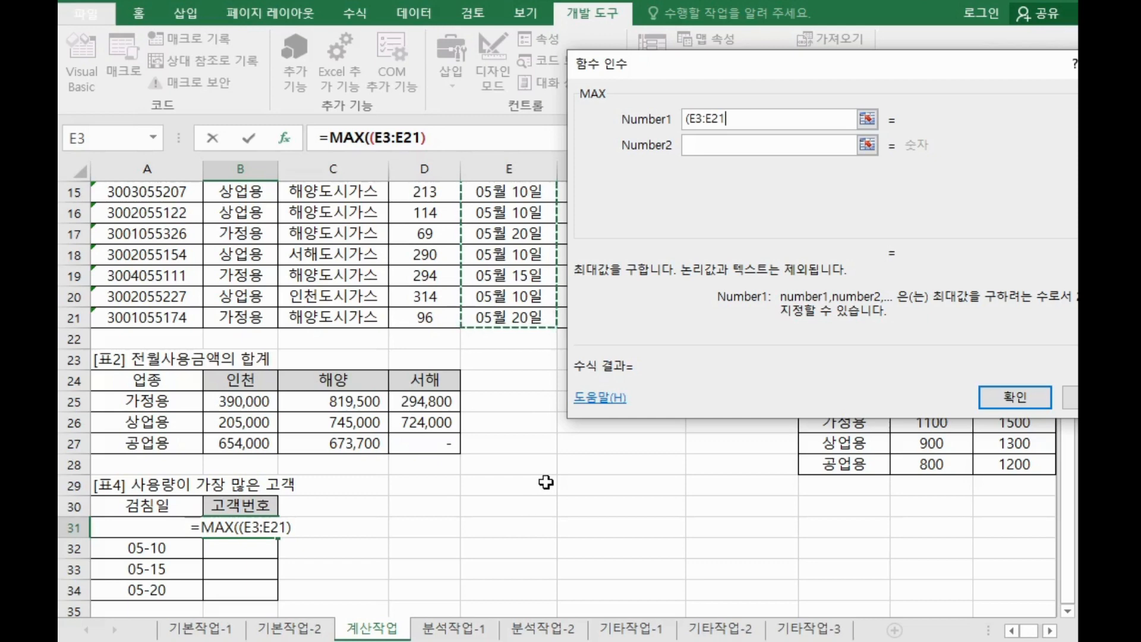
key(F4)
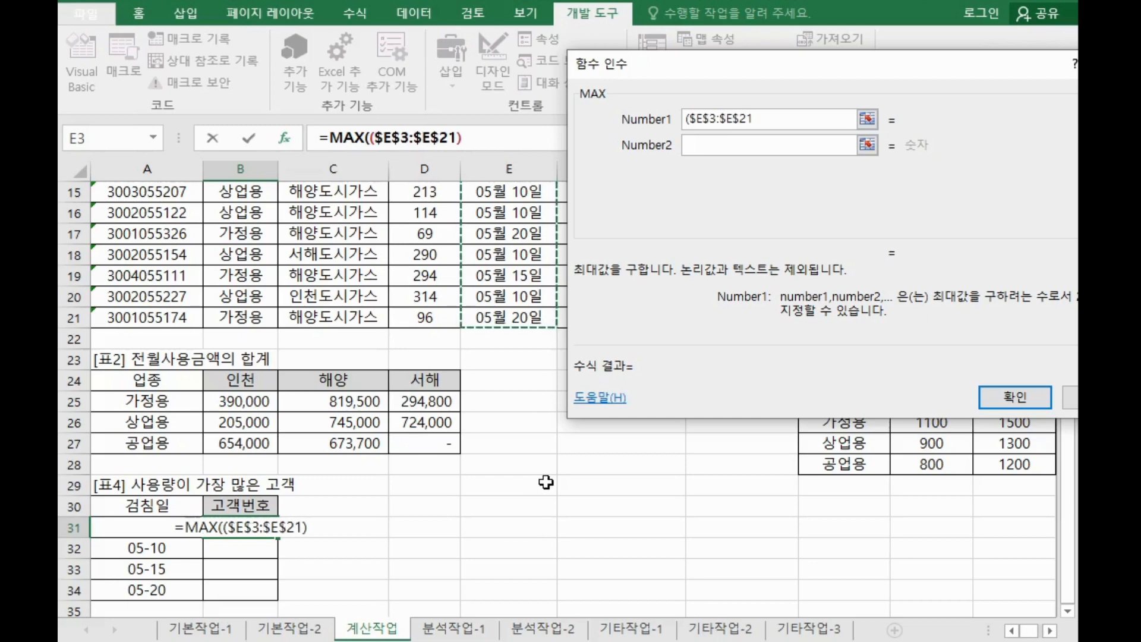
text(=)
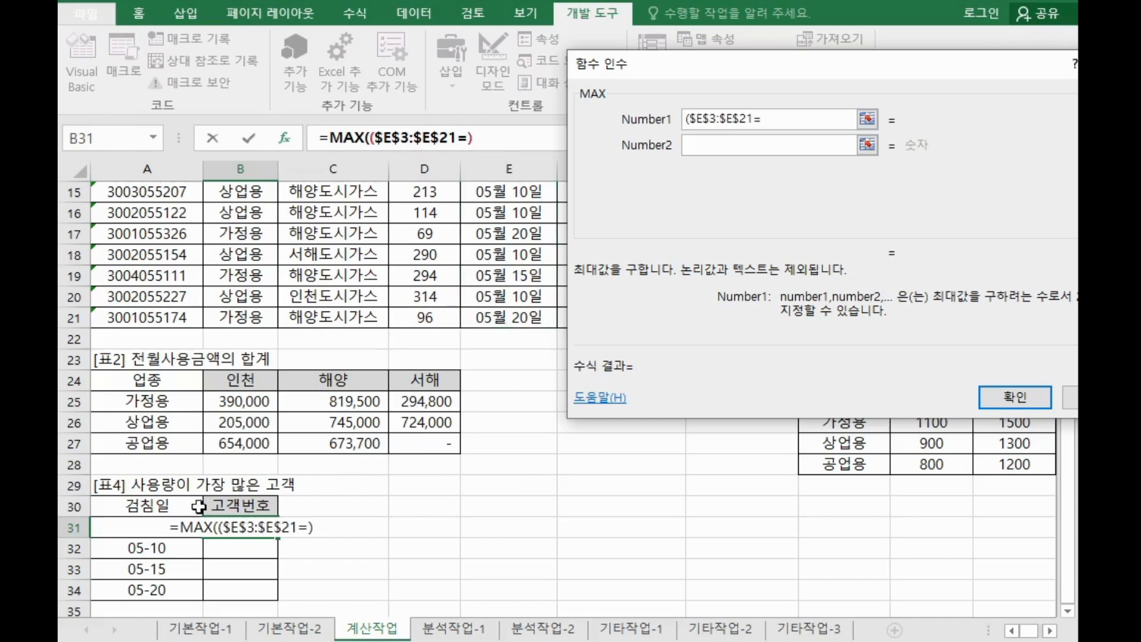
click(149, 525)
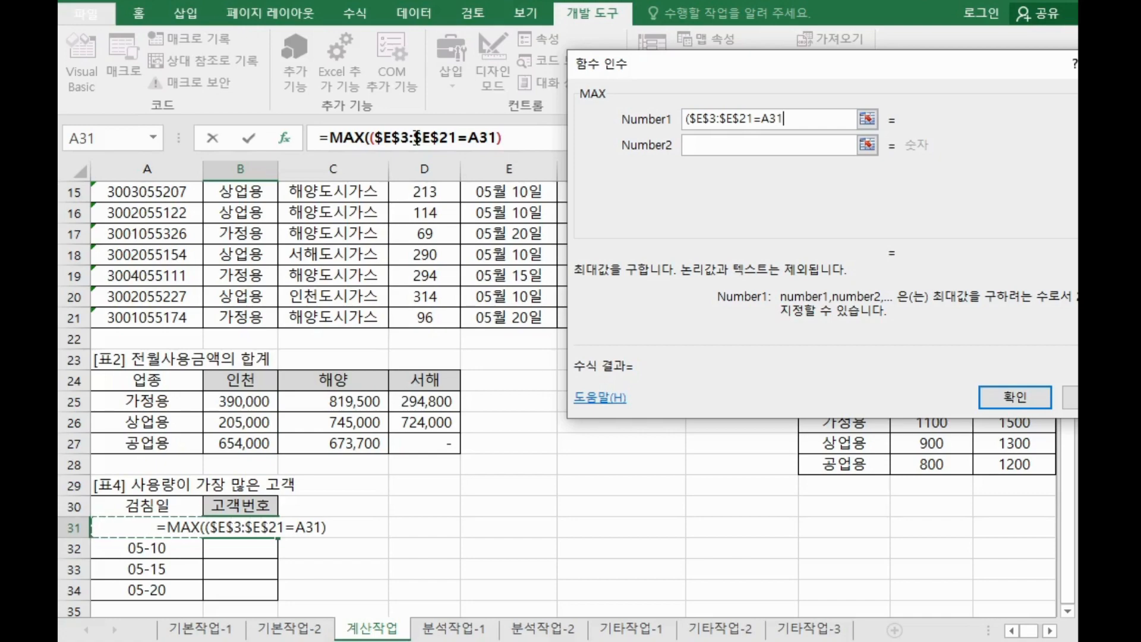
text()*)
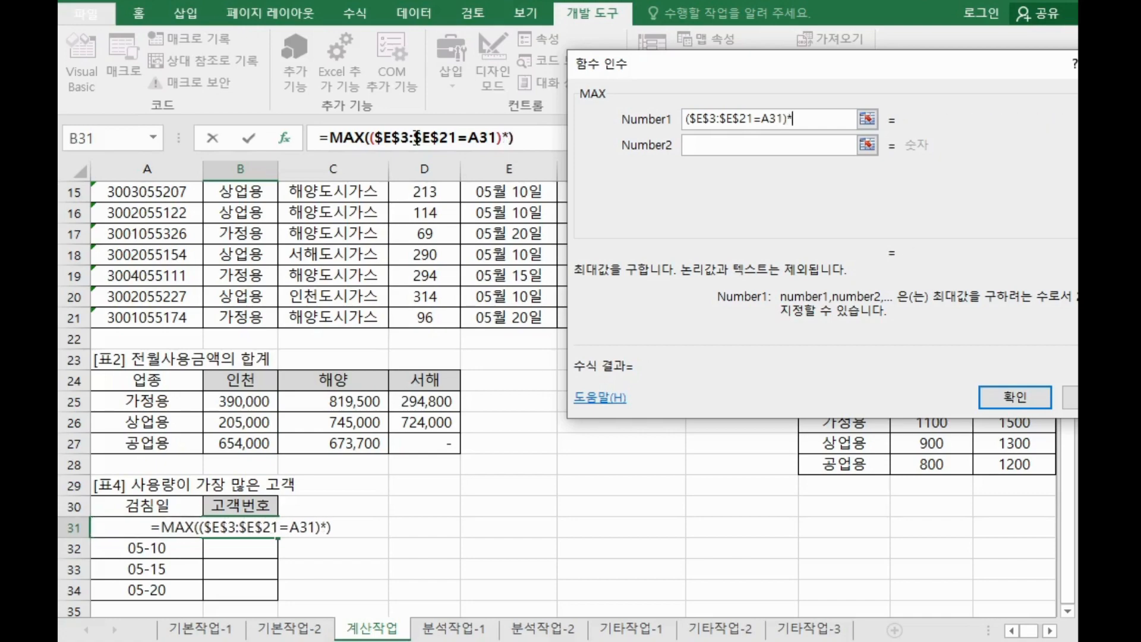
Step: Multiply the condition by the 사용량 range $D$3:$D$21 and enter the MAX formula as an array formula
scroll(425, 226, up, 5)
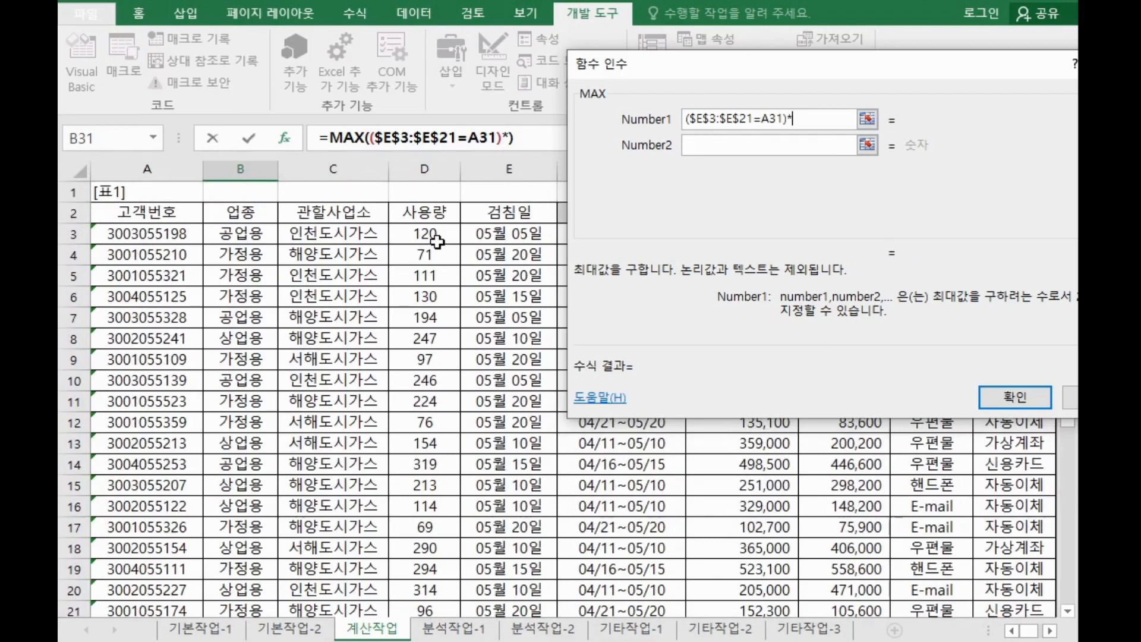
drag(436, 241, 429, 563)
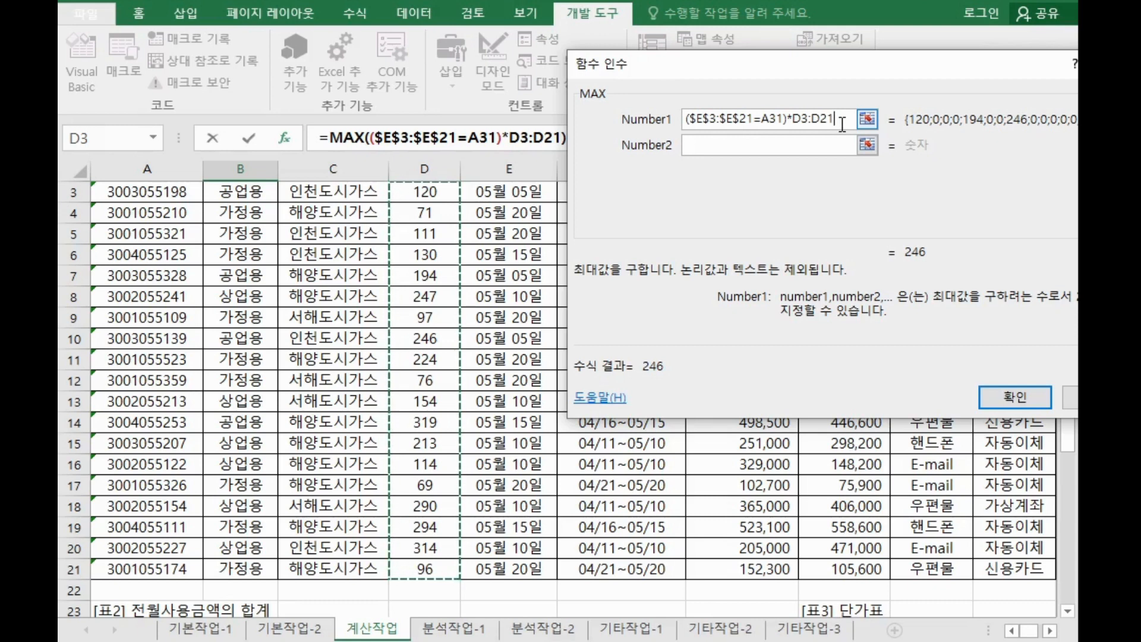
key(ctrl+shift+Return)
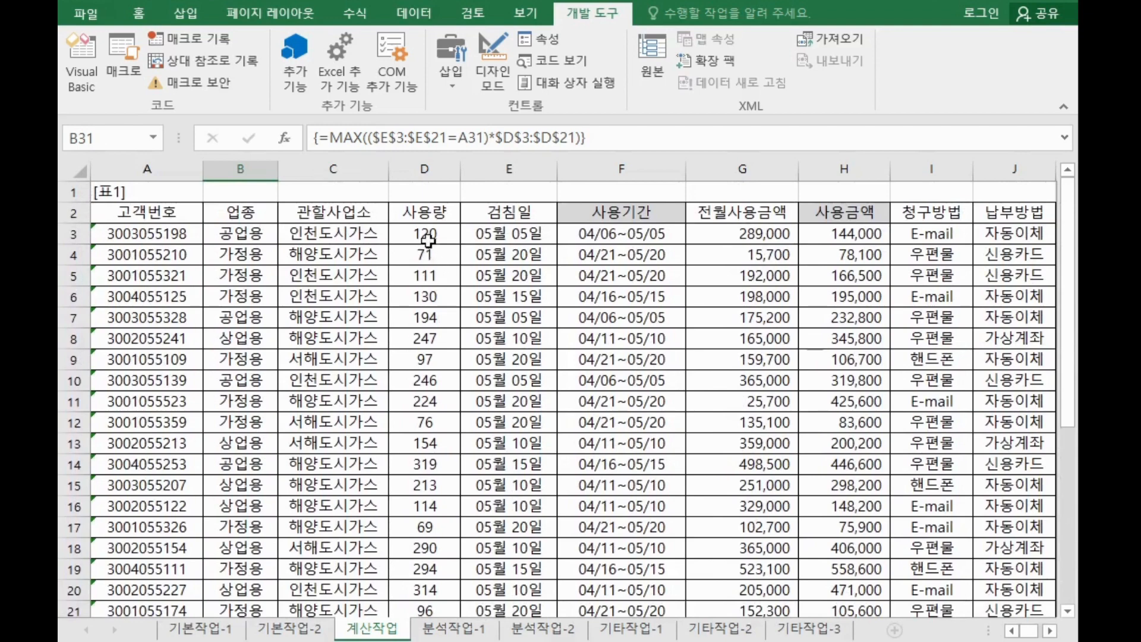
Step: Select the 사용량 range D3:D21 of 표1 and mark cell D10 within it
drag(425, 234, 447, 556)
scroll(442, 475, up, 1)
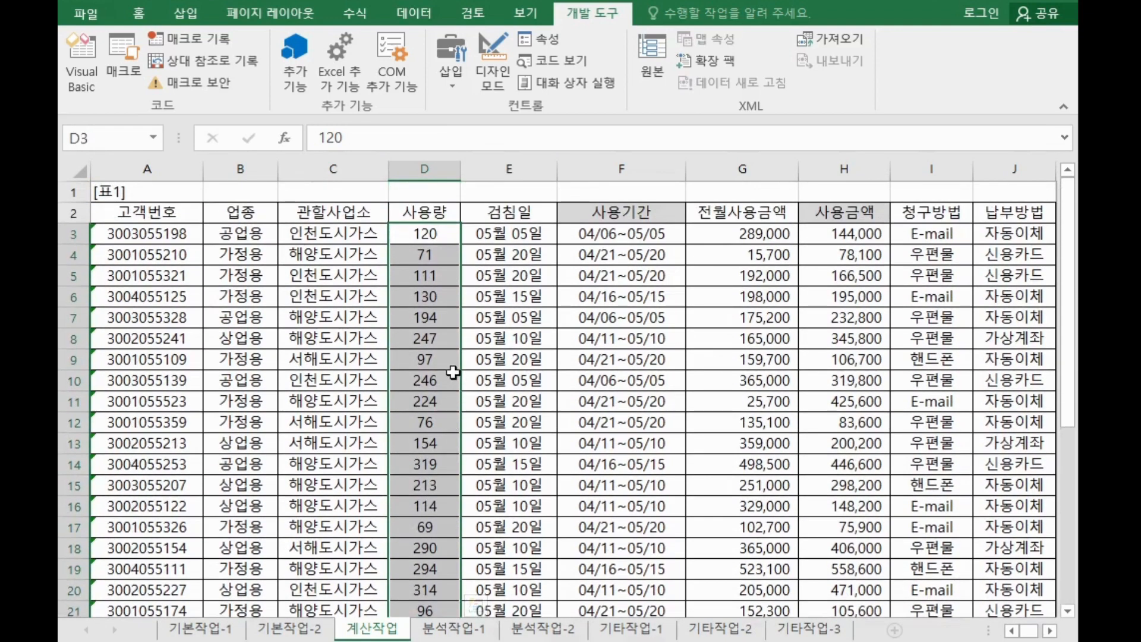
ctrl+click(424, 382)
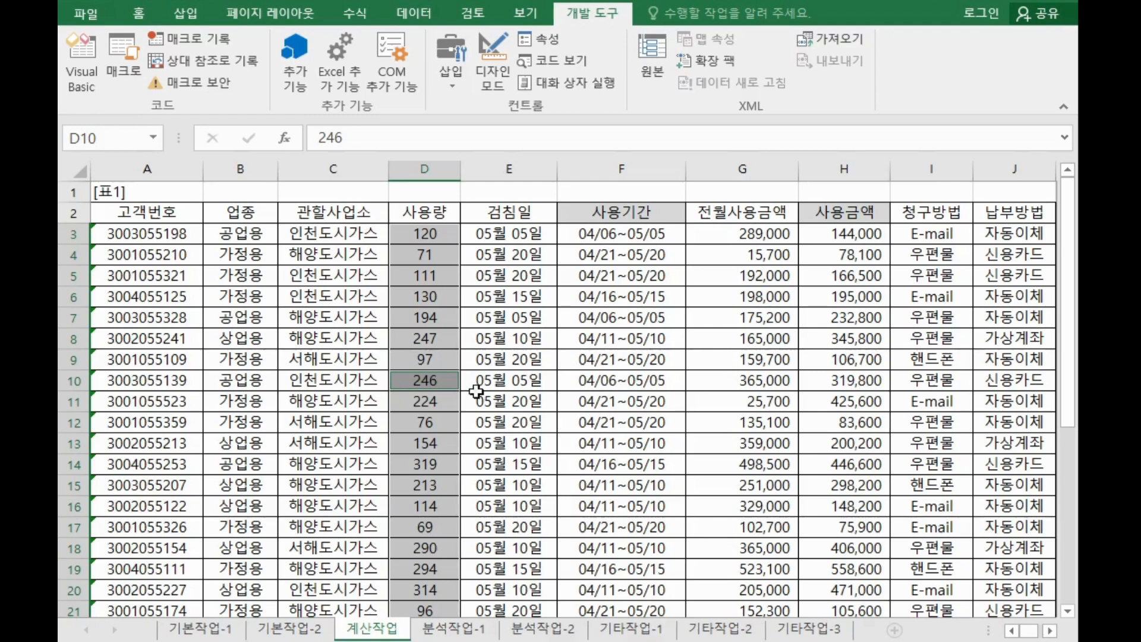
Step: Switch to Notepad and add a block of blank lines below the index function syntax
click(571, 641)
scroll(406, 343, down, 4)
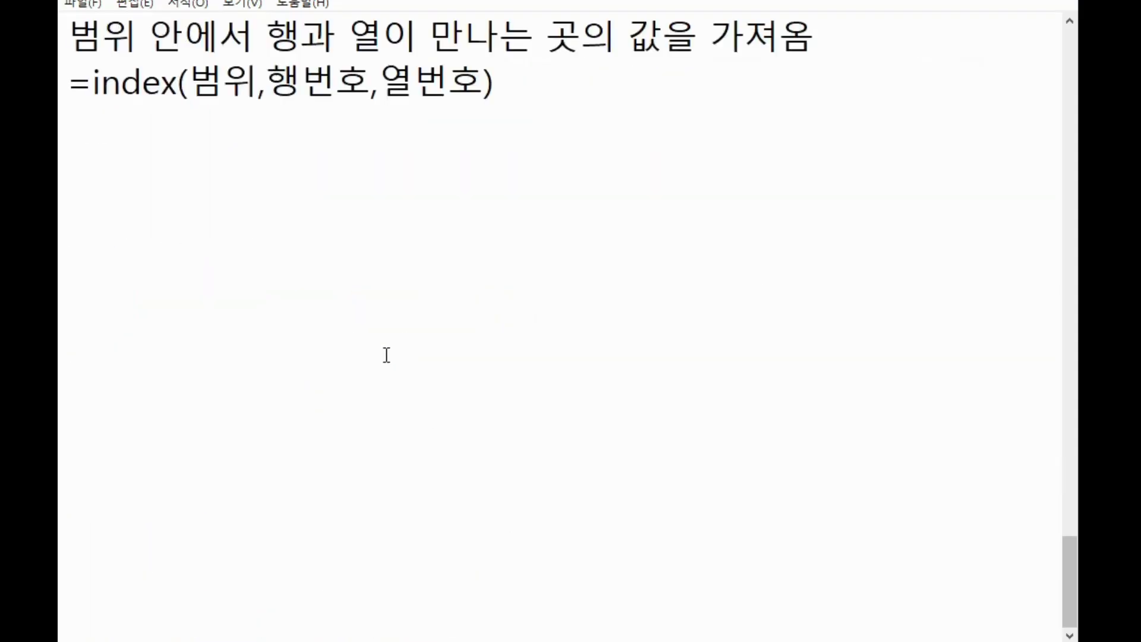
click(218, 211)
key(Return)
key(Return)
key(Return)
key(Return)
key(Return)
key(Return)
key(Return)
key(Return)
key(Return)
key(Return)
key(Return)
click(177, 104)
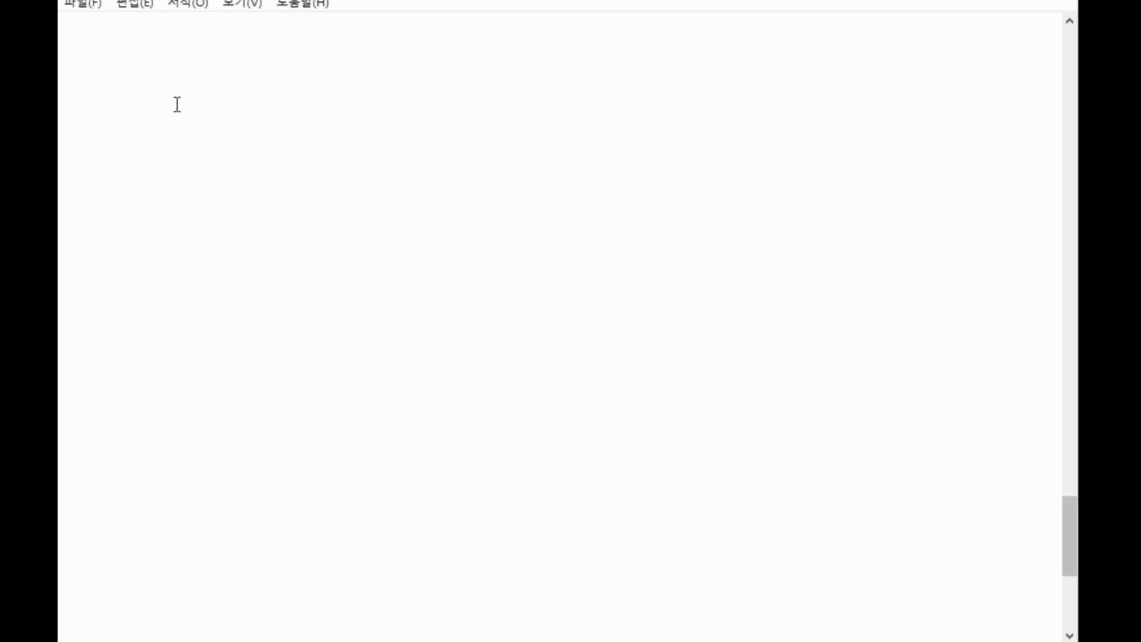
Step: Write the sample numbers 100, 80, 50, 90 and 1 on separate lines in the blank area
text(100)
key(Return)
text(80)
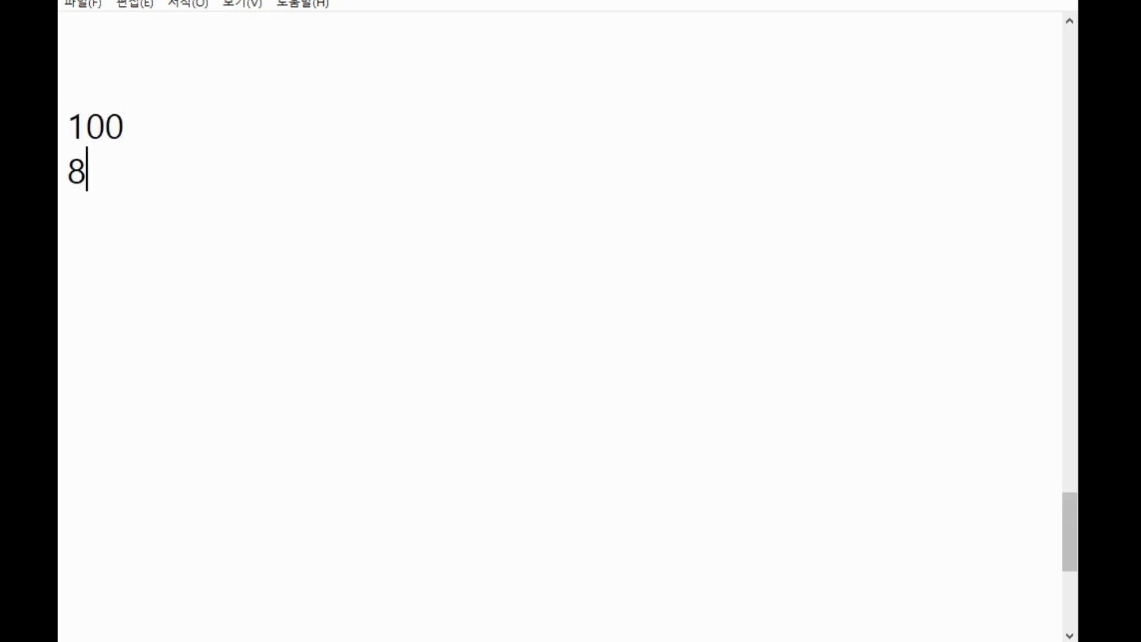
key(Return)
text(50)
key(Return)
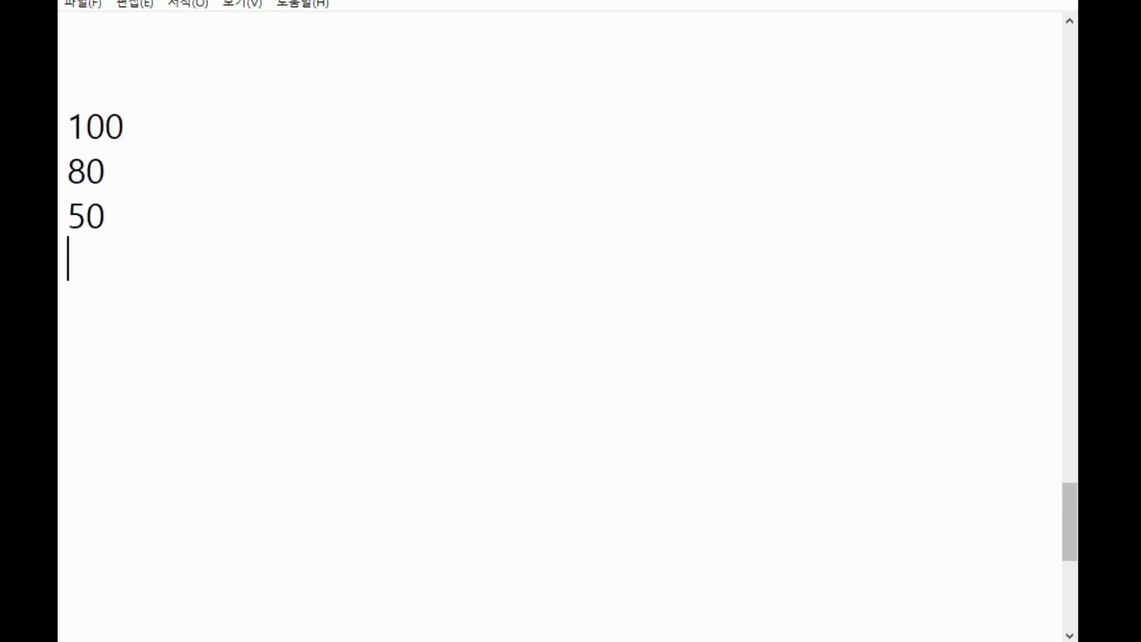
text(90)
key(Return)
text(₩1)
key(BackSpace)
key(BackSpace)
text(1)
key(Return)
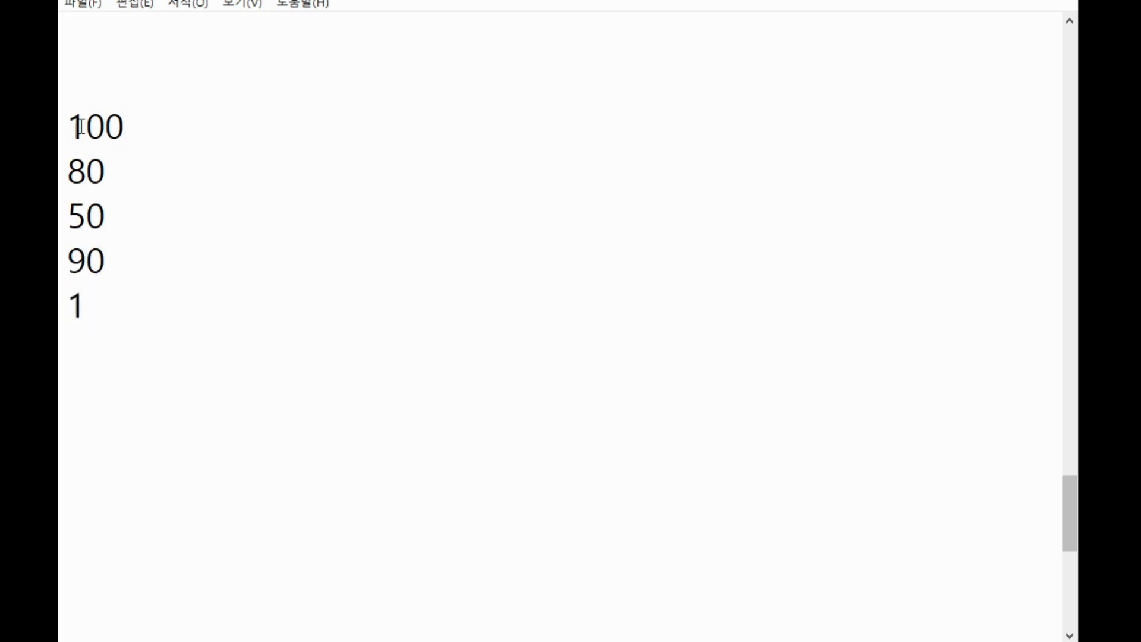
Step: Change the third sample number to 250 and select the whole list from 100 to 1
click(76, 215)
text(2)
click(229, 300)
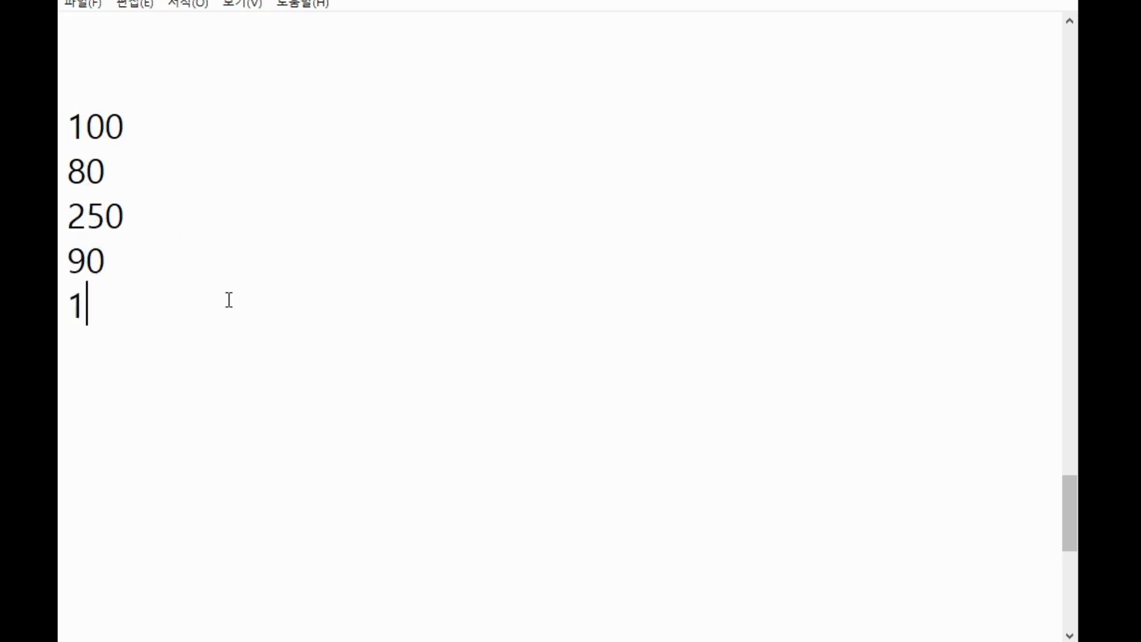
key(Return)
drag(160, 351, 60, 115)
drag(99, 309, 60, 139)
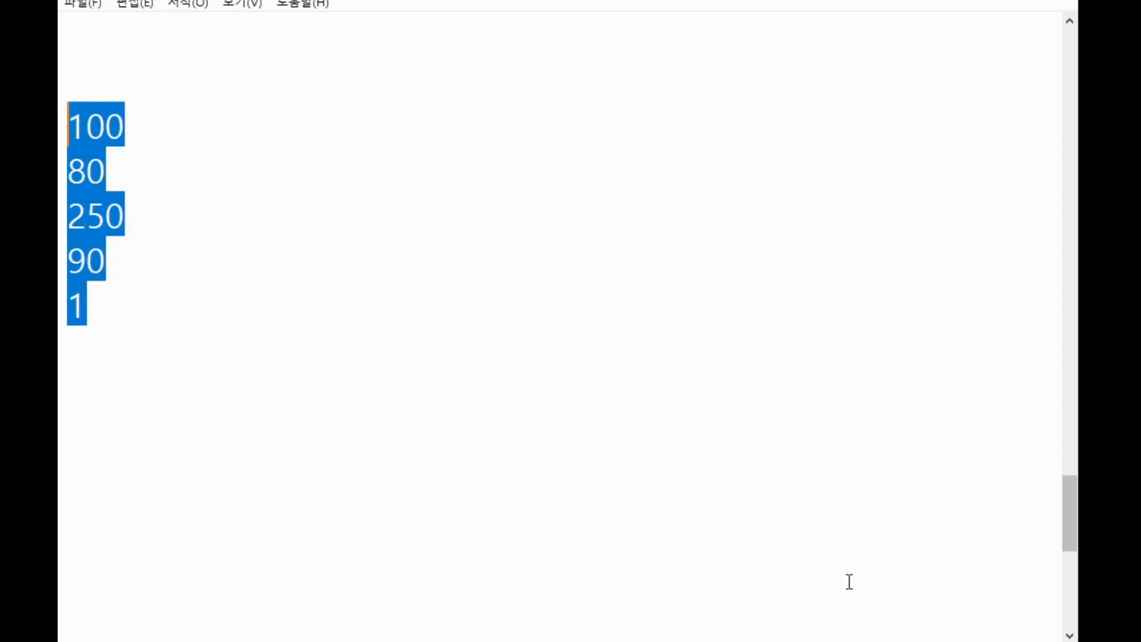
Step: Switch to Excel and wrap the MAX formula in B31 in a MATCH function, with its function arguments open
click(790, 641)
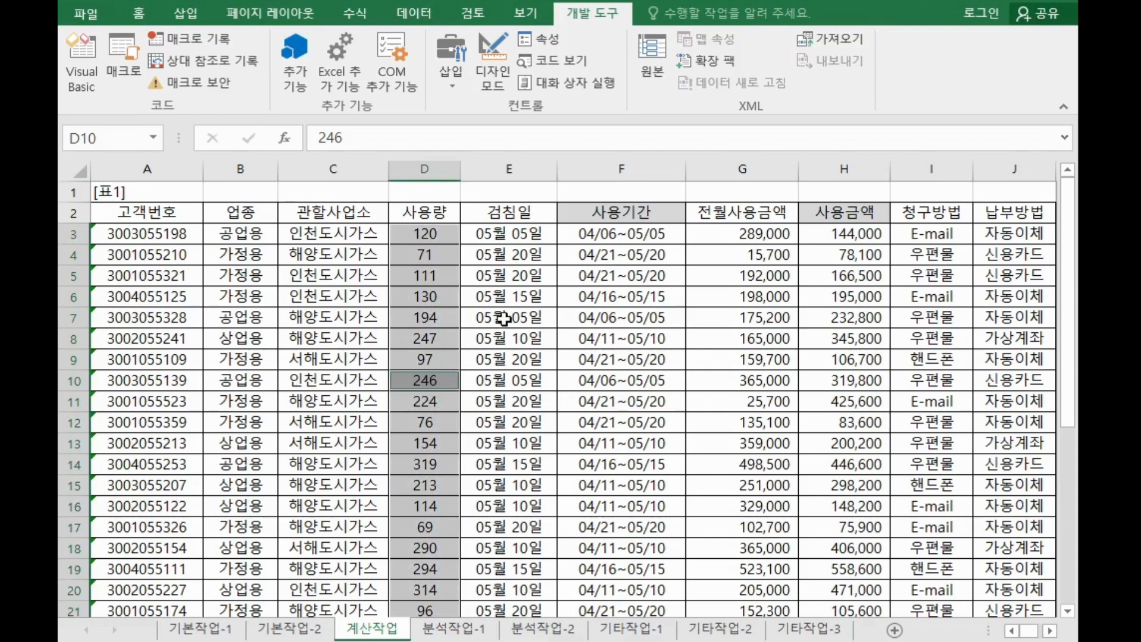
scroll(508, 319, down, 5)
click(246, 509)
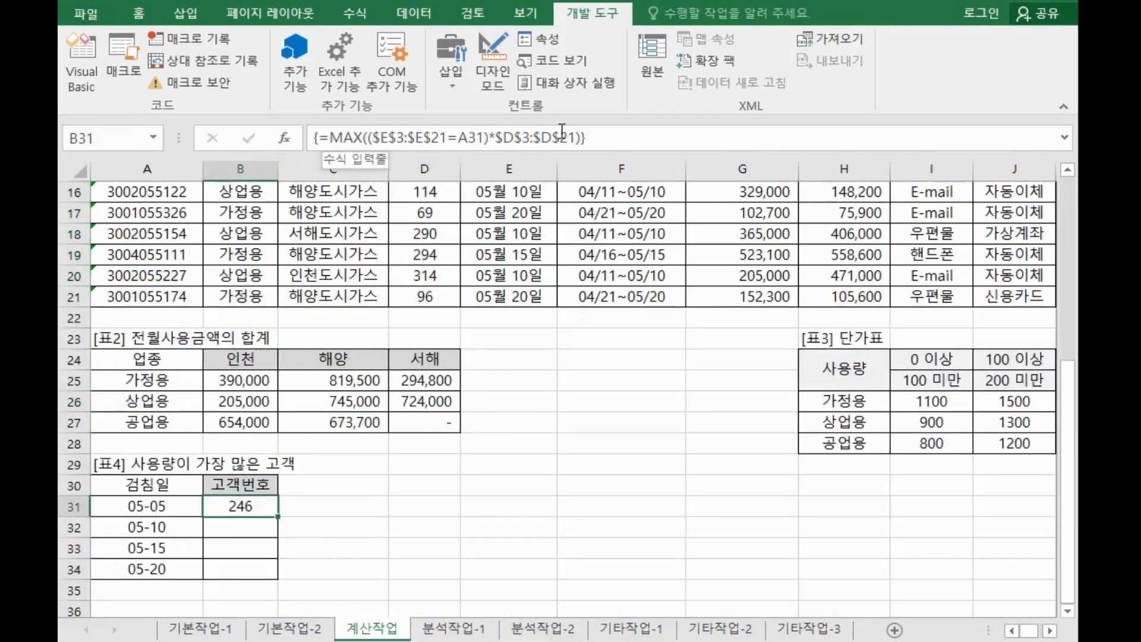
click(329, 138)
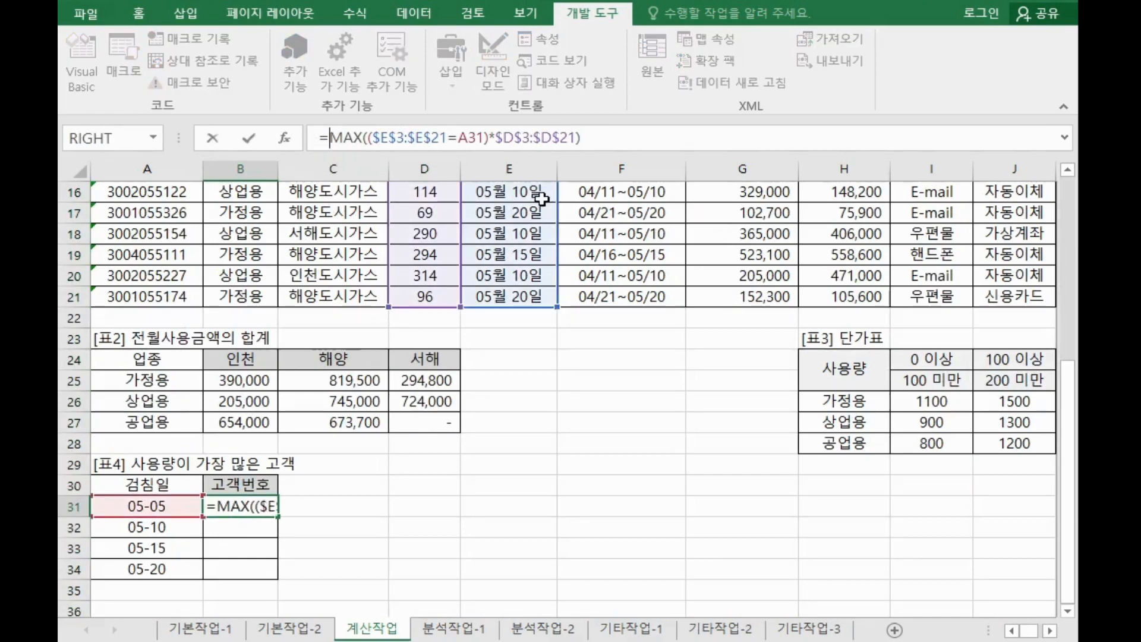
text(m)
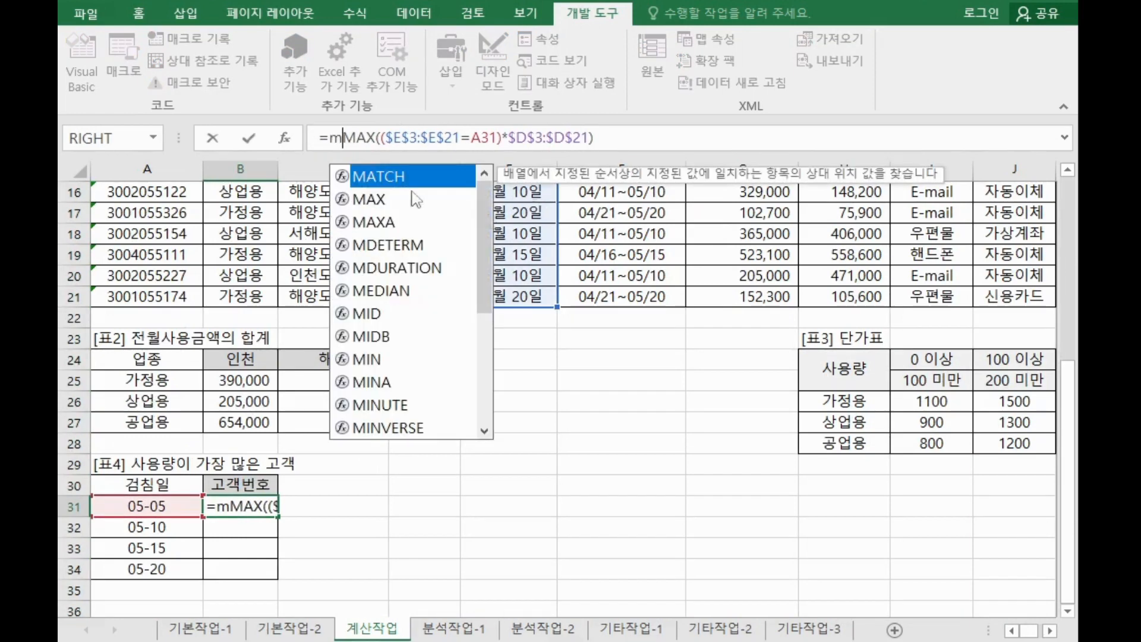
double_click(397, 178)
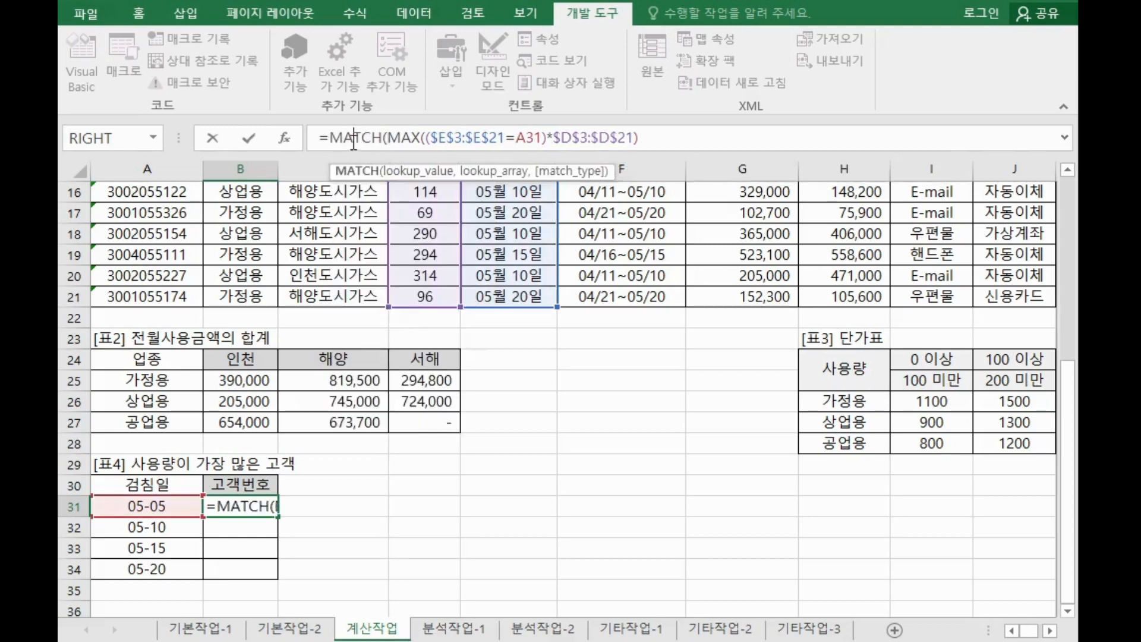
click(284, 138)
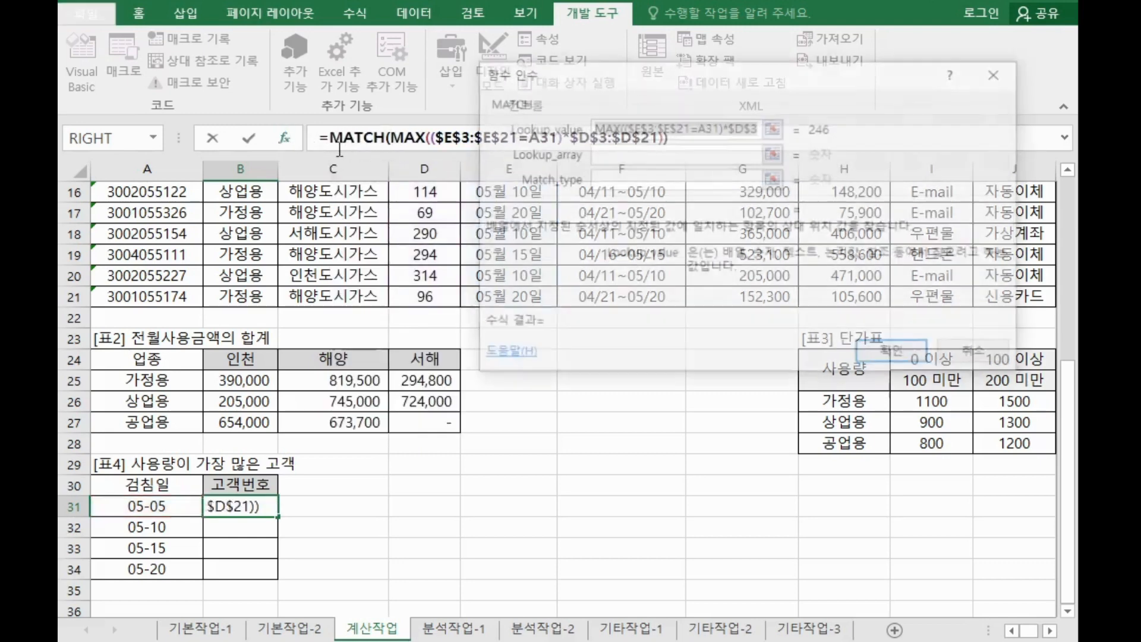
Step: Return from Notepad to Excel and copy the MAX function's Number1 expression, ($E$3:$E$21=A31)*$D$3:$D$21, in B31's formula
click(668, 132)
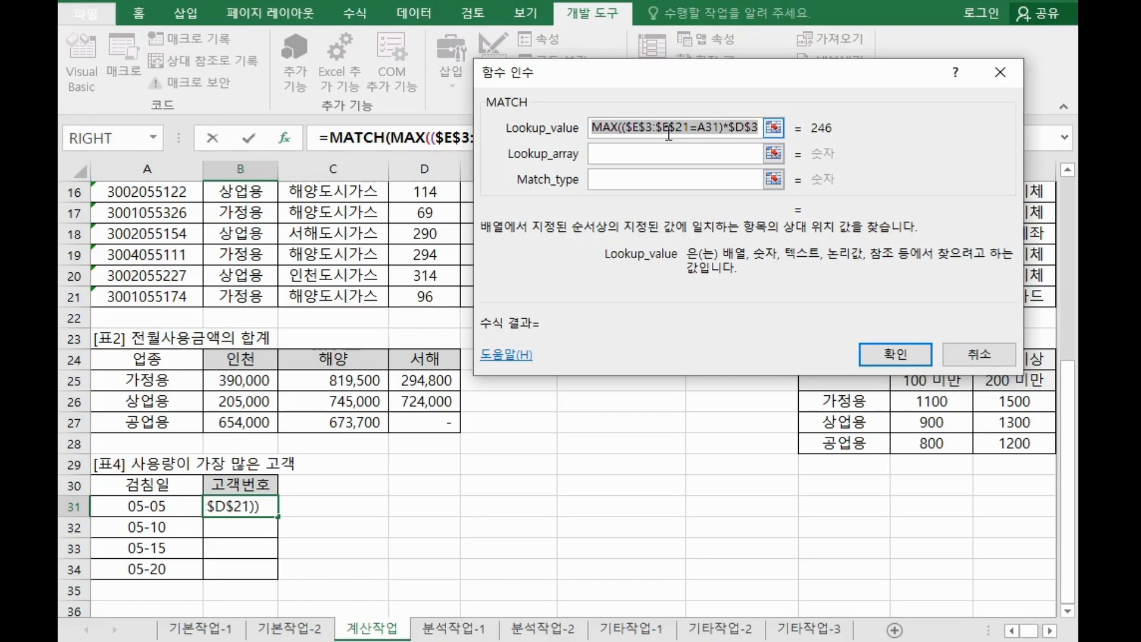
click(619, 156)
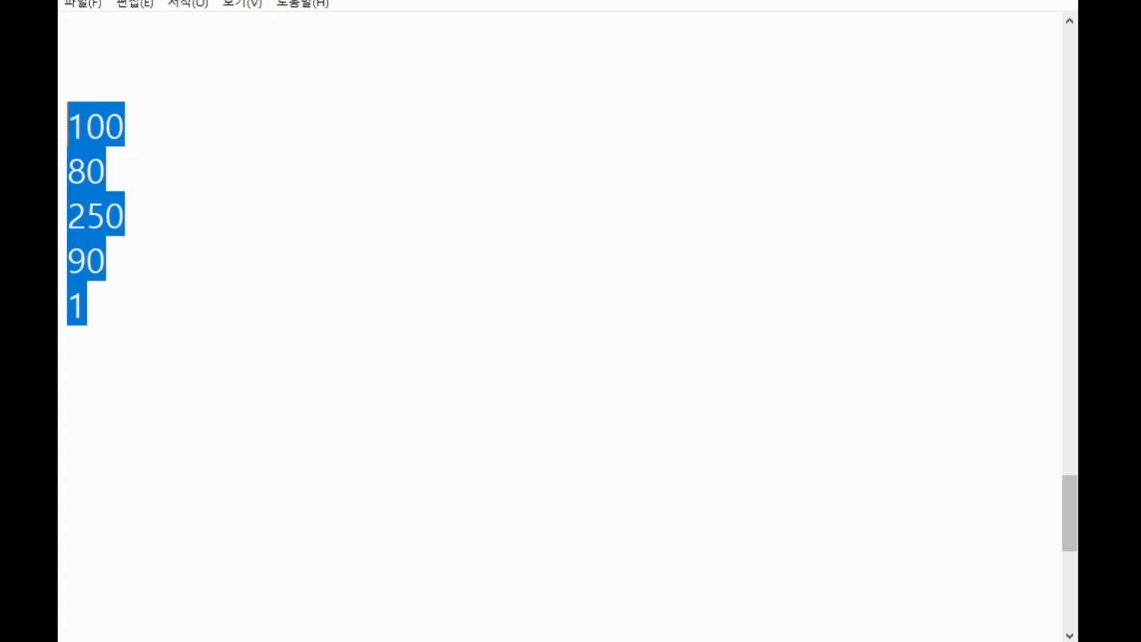
key(alt+Tab)
drag(584, 88, 458, 309)
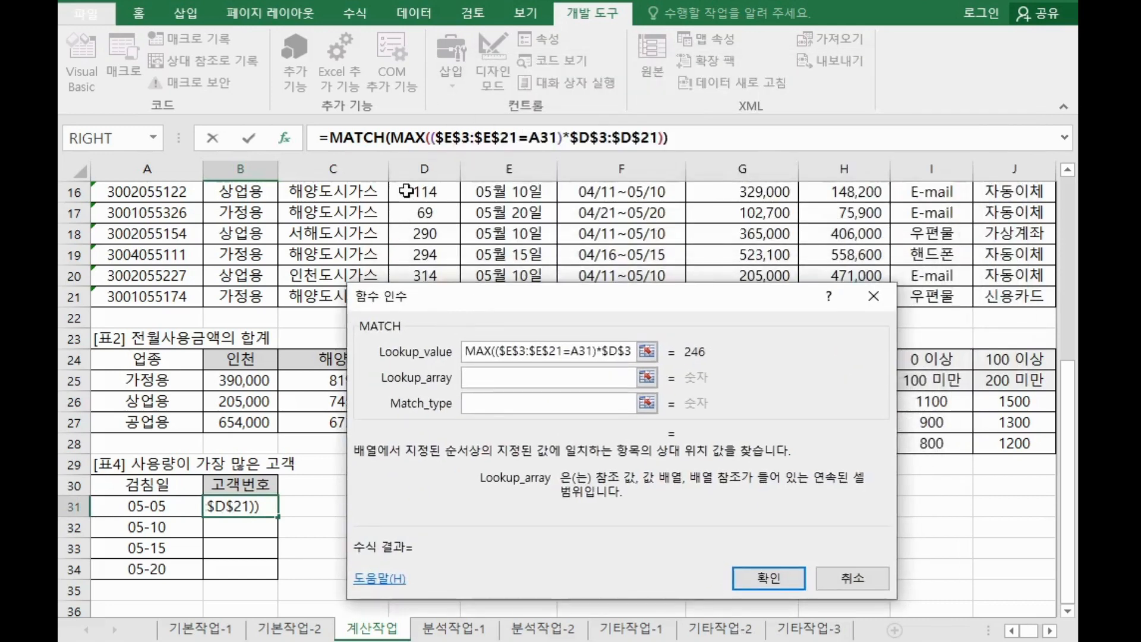
click(408, 139)
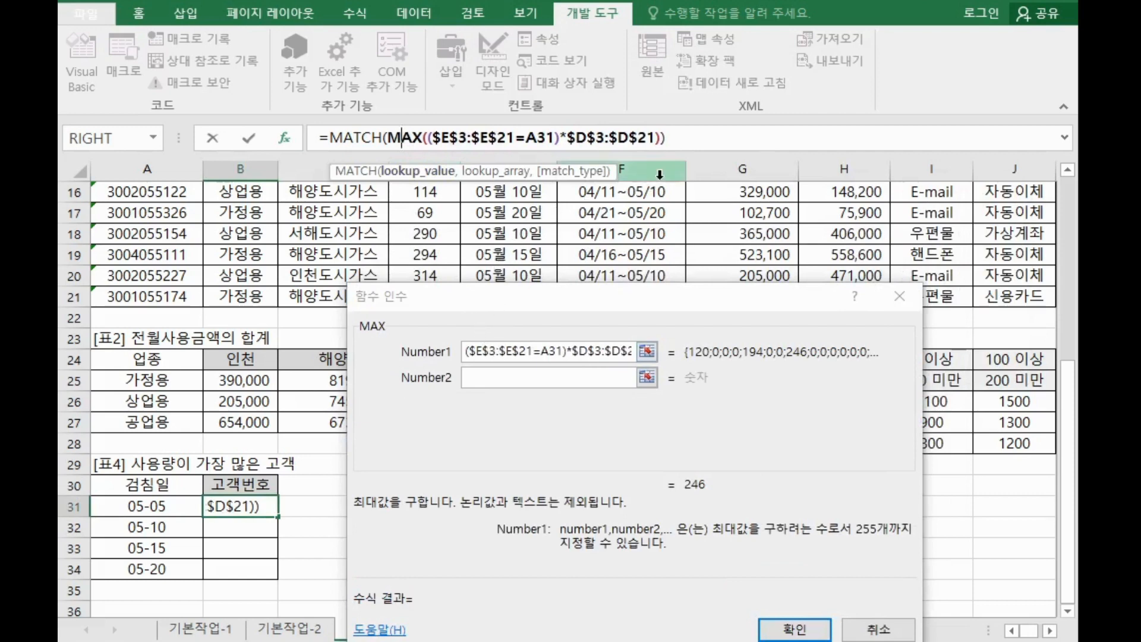
click(467, 359)
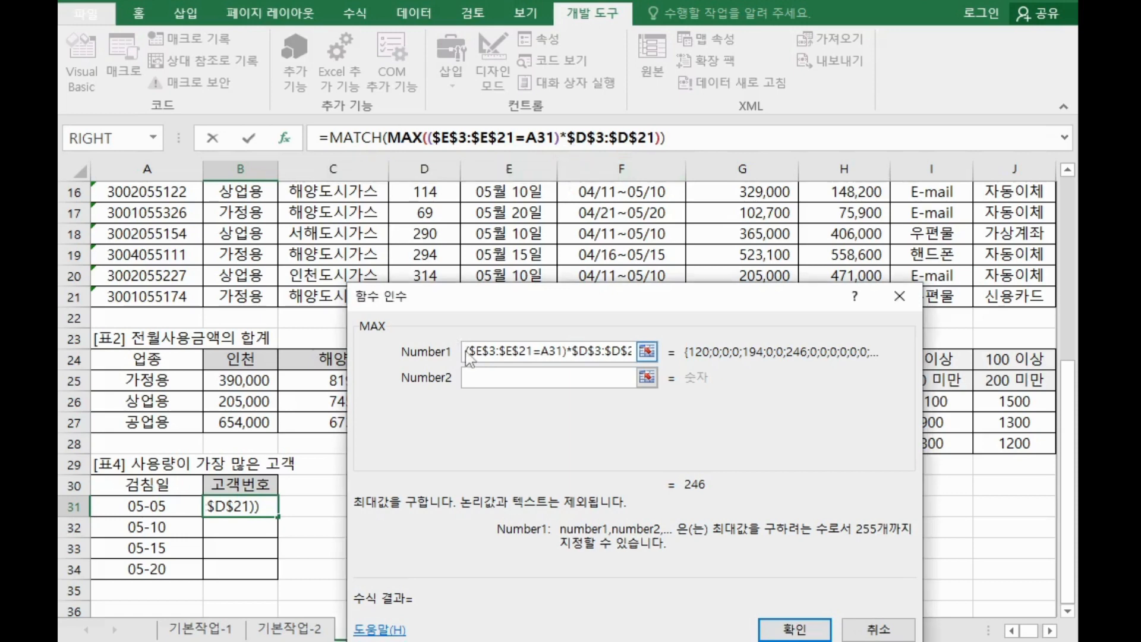
drag(467, 359, 698, 359)
key(ctrl+c)
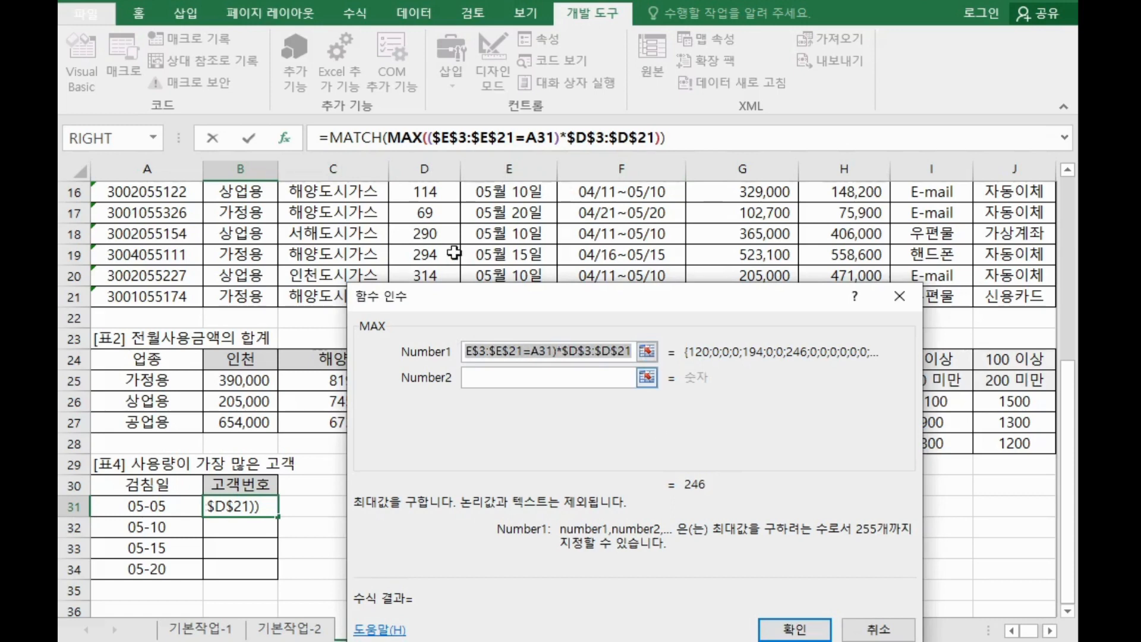
Step: Paste the copied expression ($E$3:$E$21=A31)*$D$3:$D$21 as the Lookup_array of the MATCH function in B31
click(365, 138)
click(515, 376)
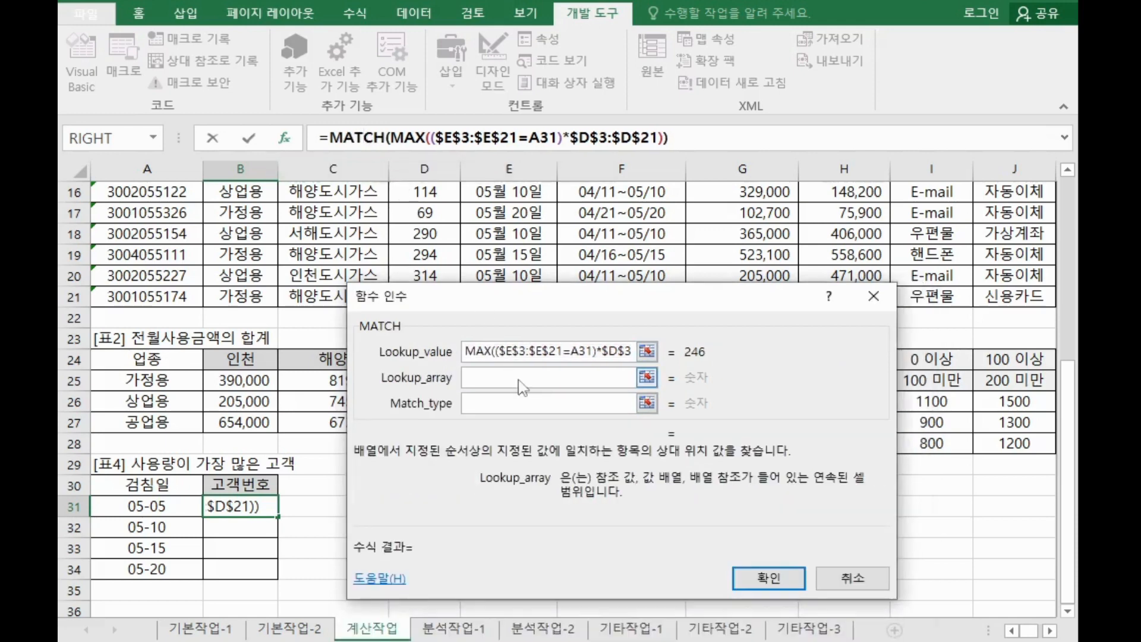
drag(564, 297, 738, 76)
key(ctrl+v)
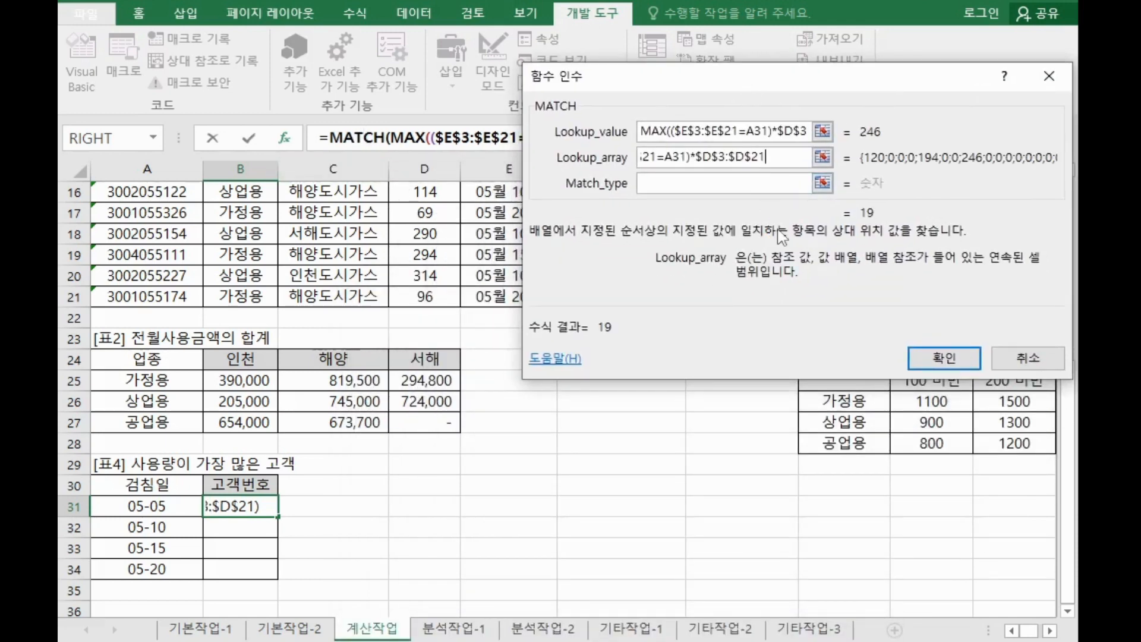
click(756, 226)
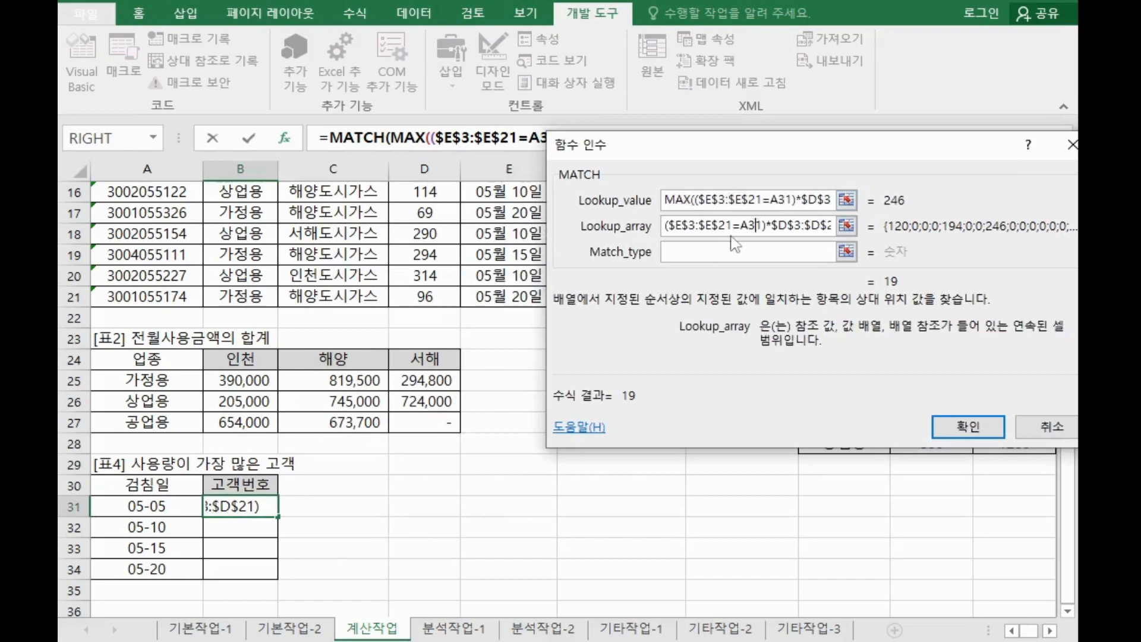
drag(668, 229, 857, 230)
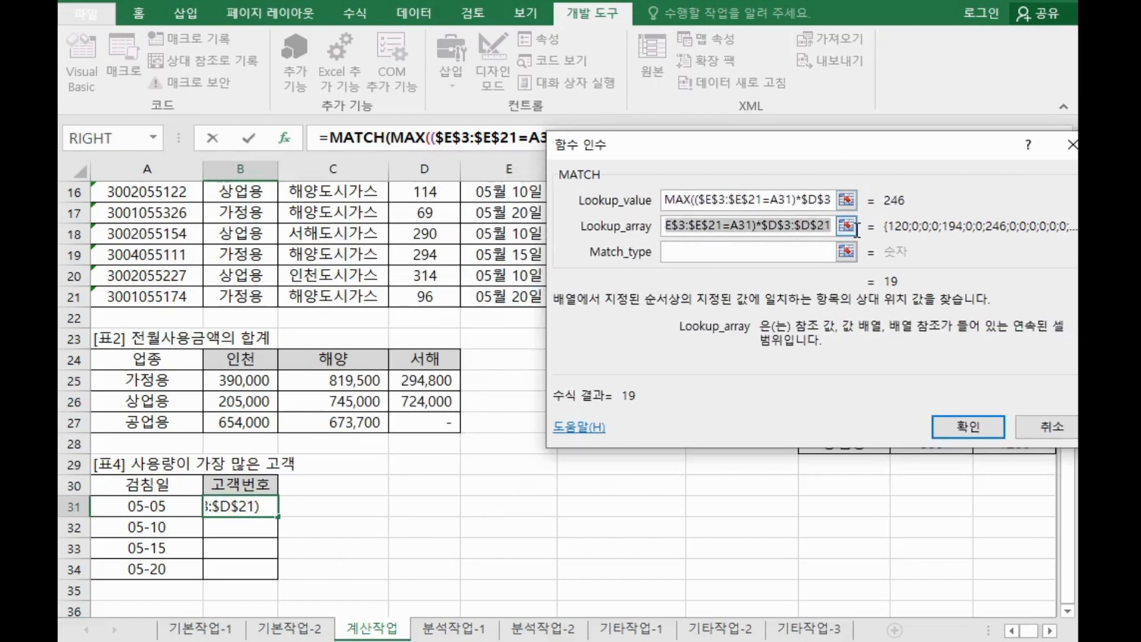
Step: Set the MATCH function's Match_type to 0 and enter the B31 formula as an array formula
click(766, 255)
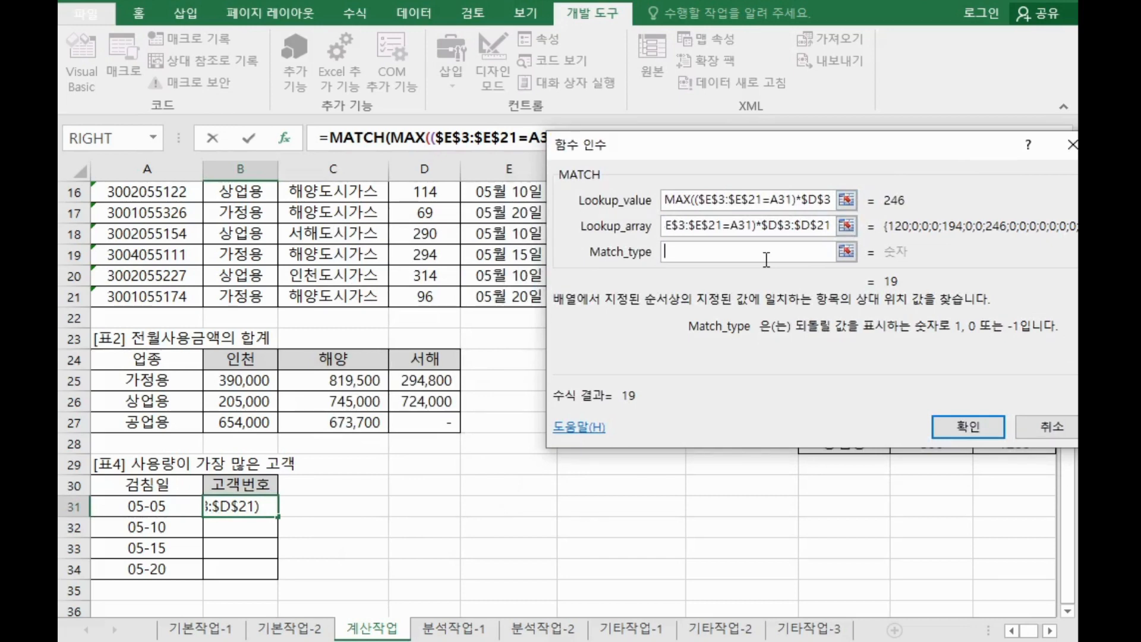
text(0)
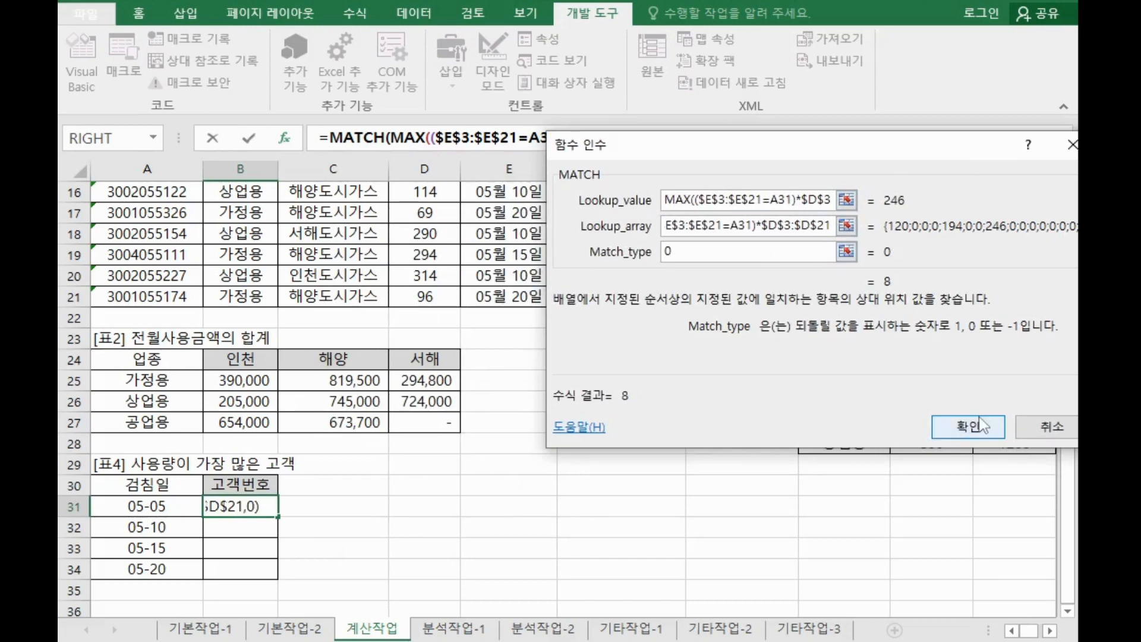
key(ctrl+shift+Return)
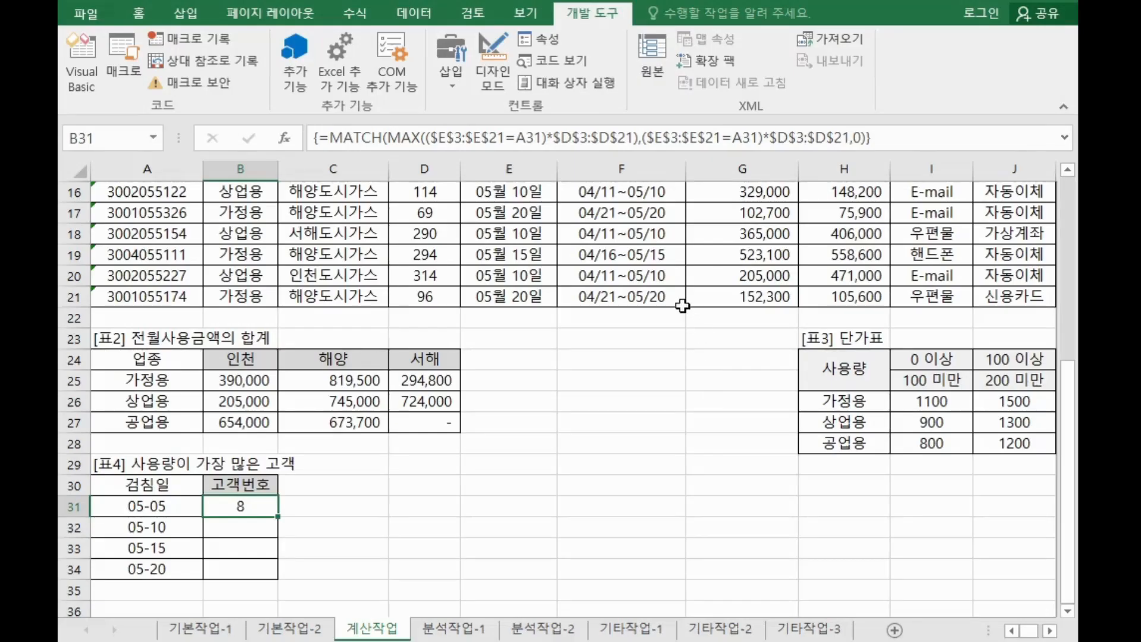
Step: Try the plain range D3:D21 as the Lookup_array of the MATCH function in B31
click(355, 138)
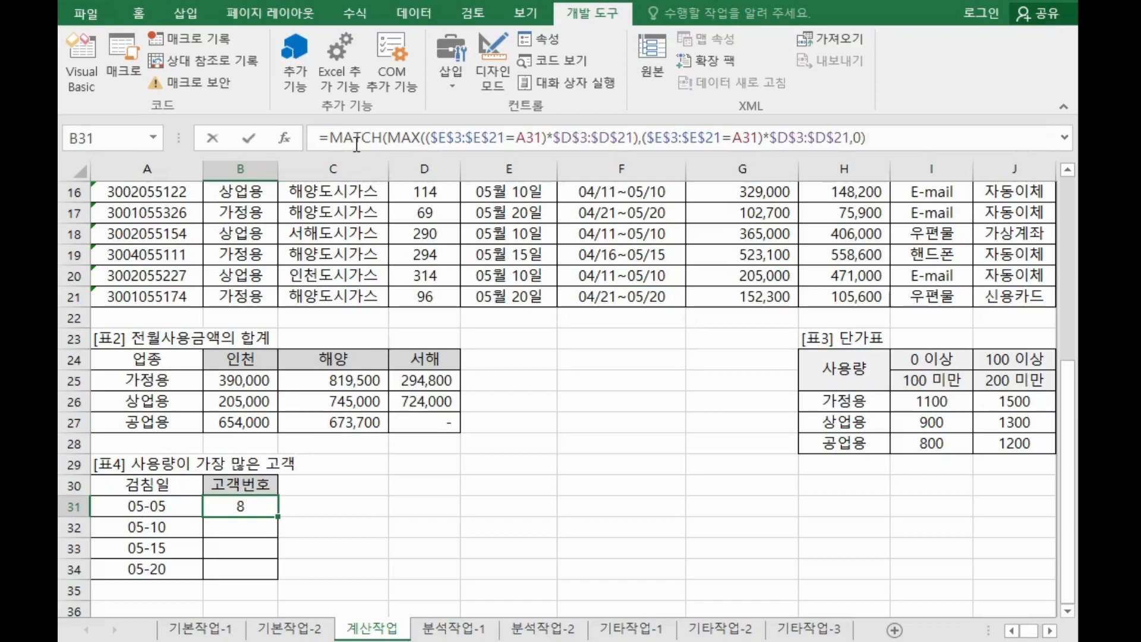
click(285, 139)
click(662, 224)
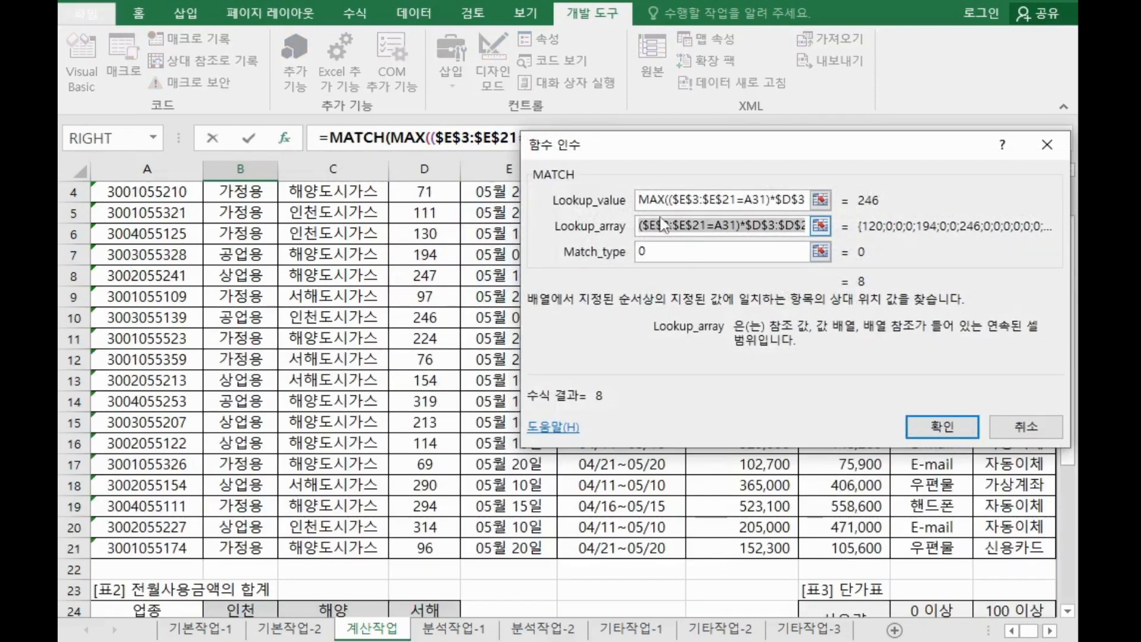
click(820, 225)
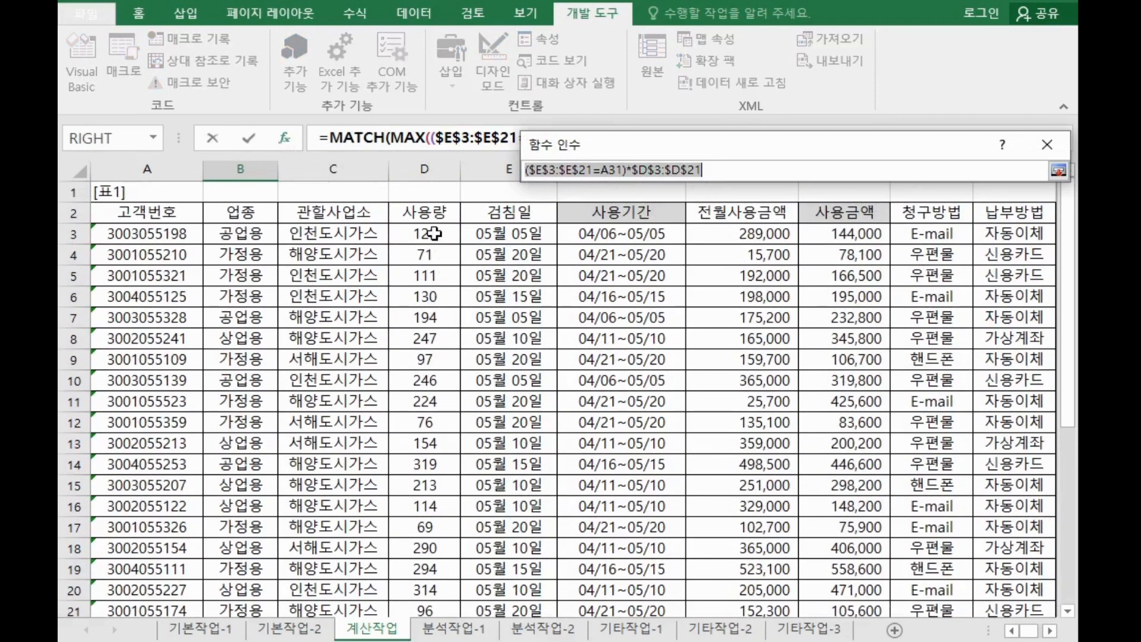
drag(434, 234, 447, 569)
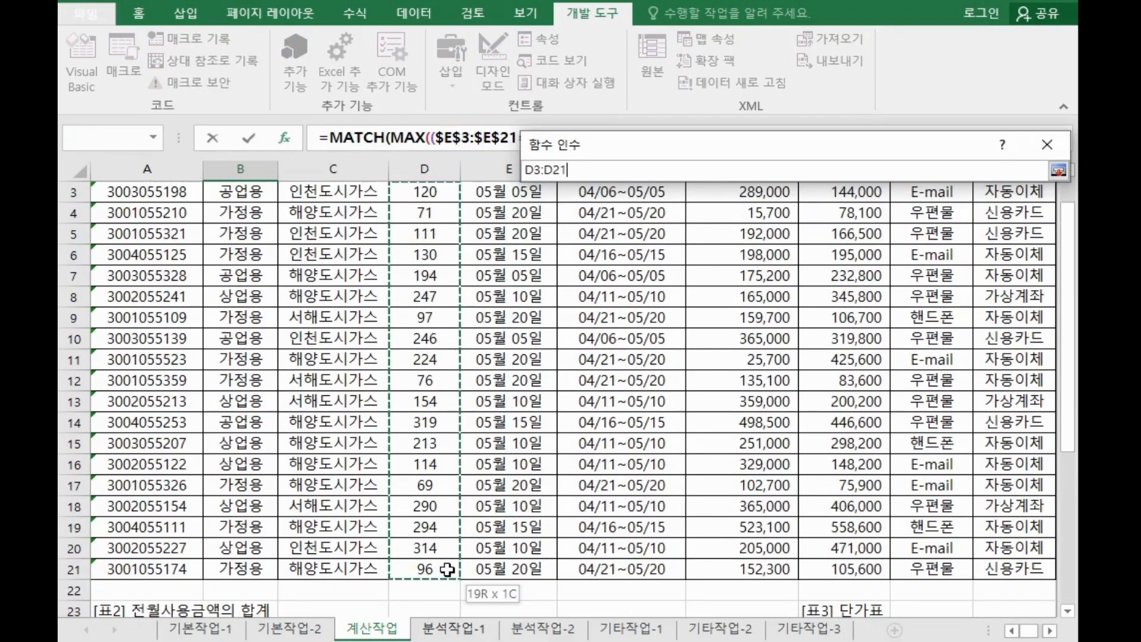
scroll(433, 466, up, 1)
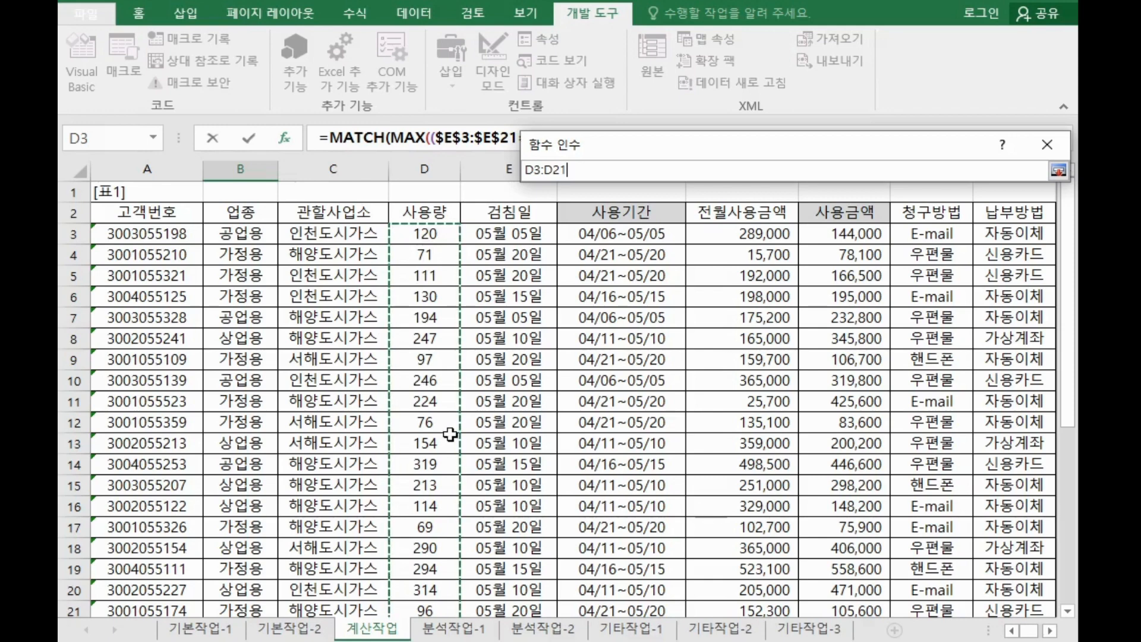
key(Return)
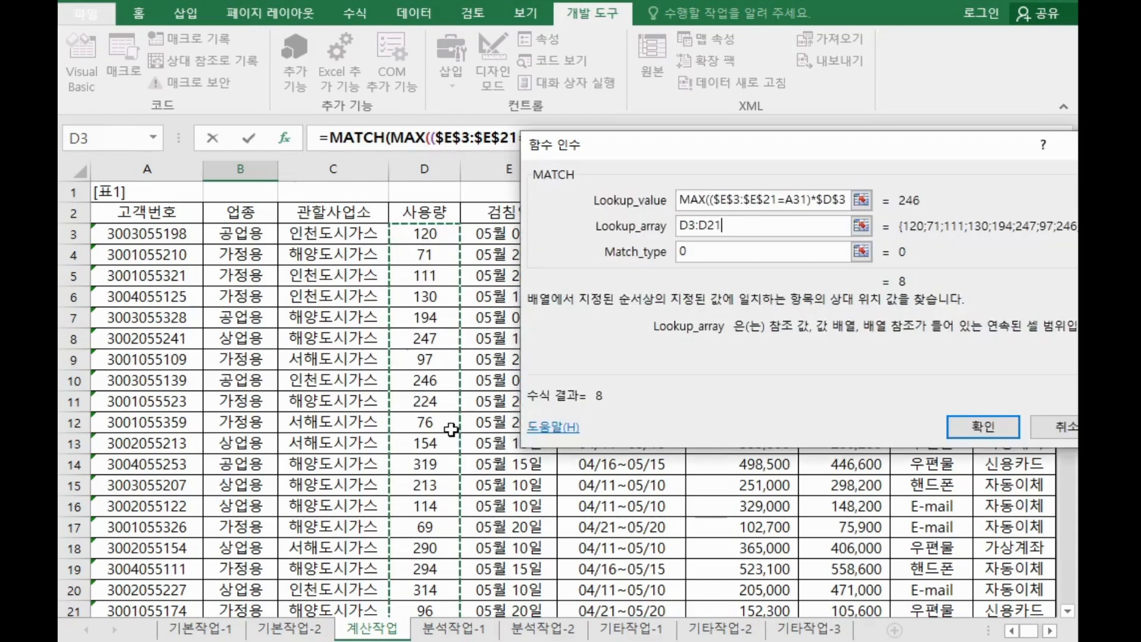
key(ctrl+shift+Return)
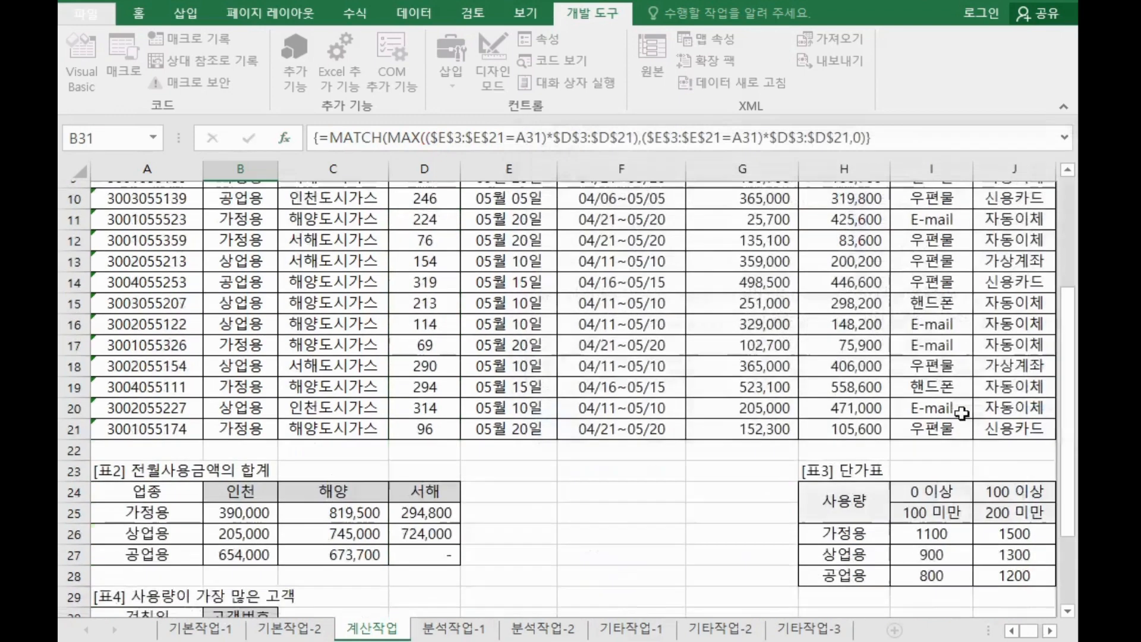
Step: Set the 사용량 value in D6 of 표1 to 246
scroll(432, 307, down, 1)
scroll(431, 308, up, 4)
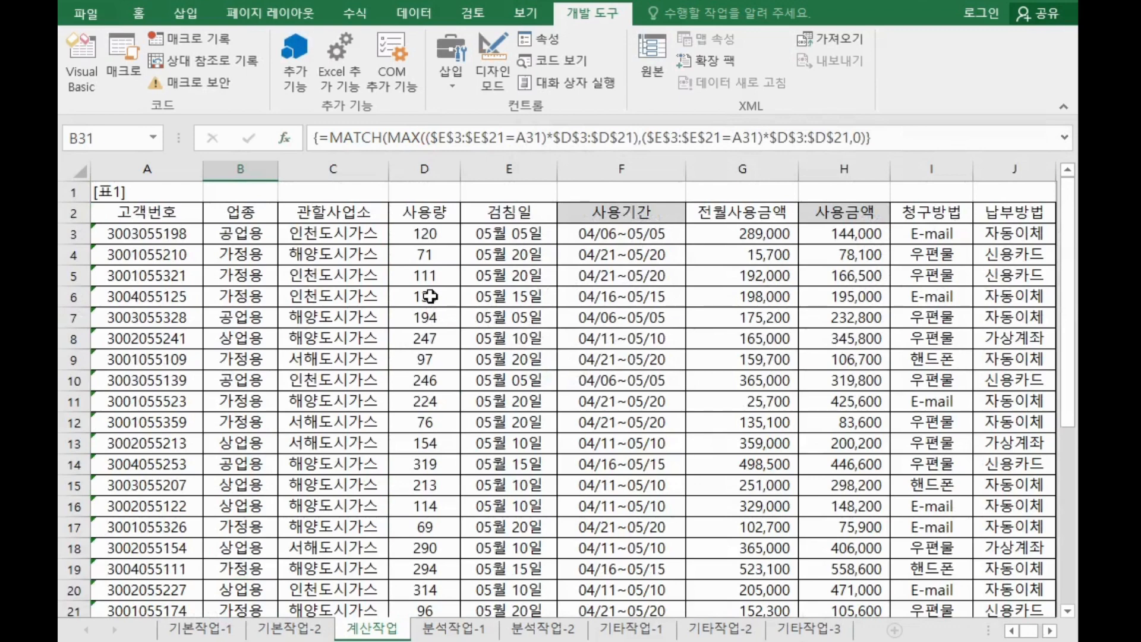
click(428, 297)
text(246)
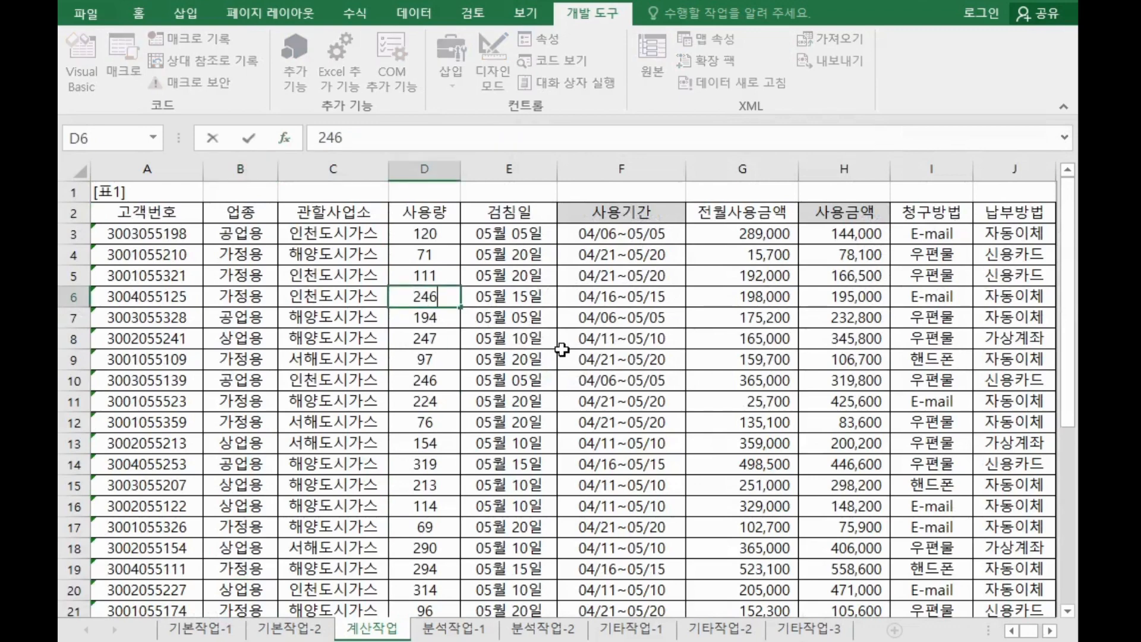
key(Return)
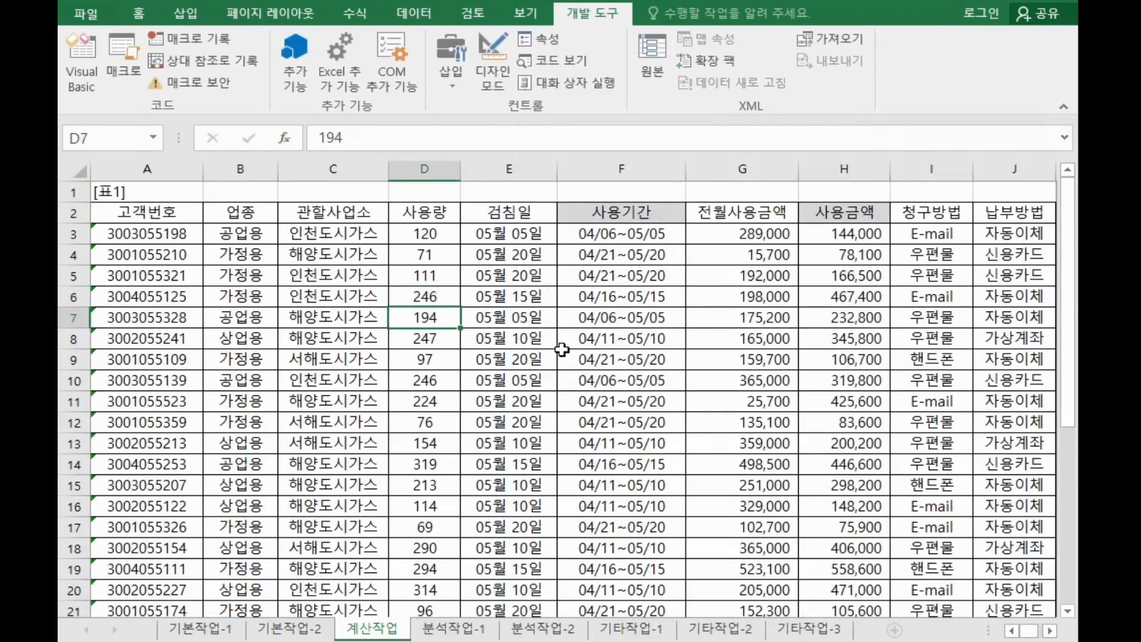
Step: Select D6 together with D10:E10 to compare their 사용량 and 검침일, and undo the last D6 edit
click(432, 299)
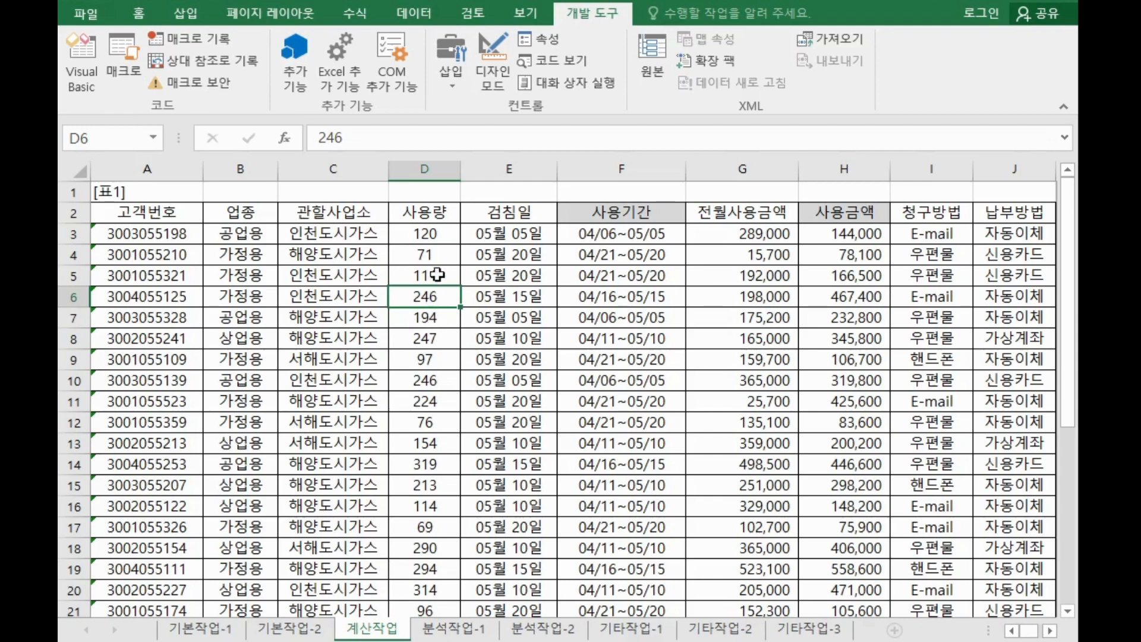
click(439, 233)
click(444, 255)
click(440, 297)
ctrl+click(438, 380)
drag(440, 379, 551, 383)
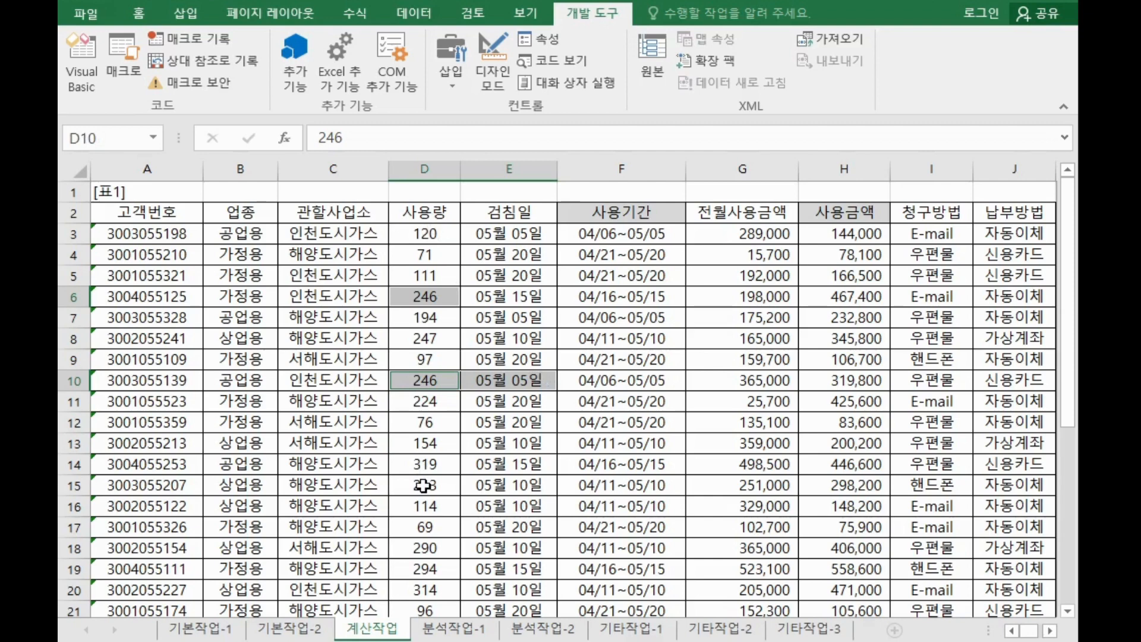
ctrl+click(441, 298)
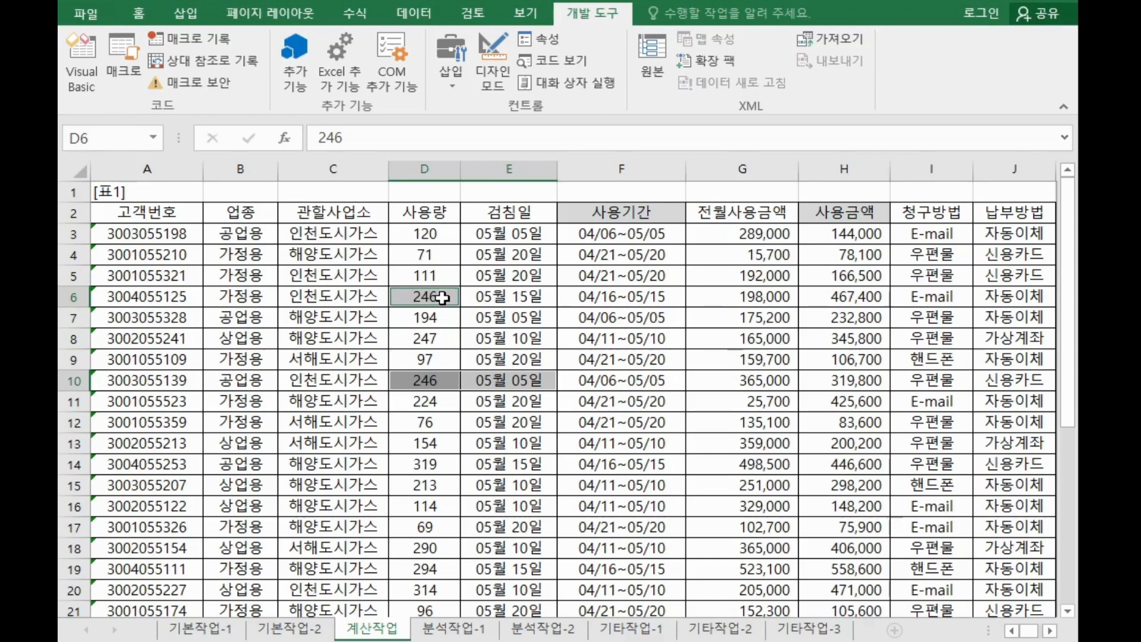
key(ctrl+z)
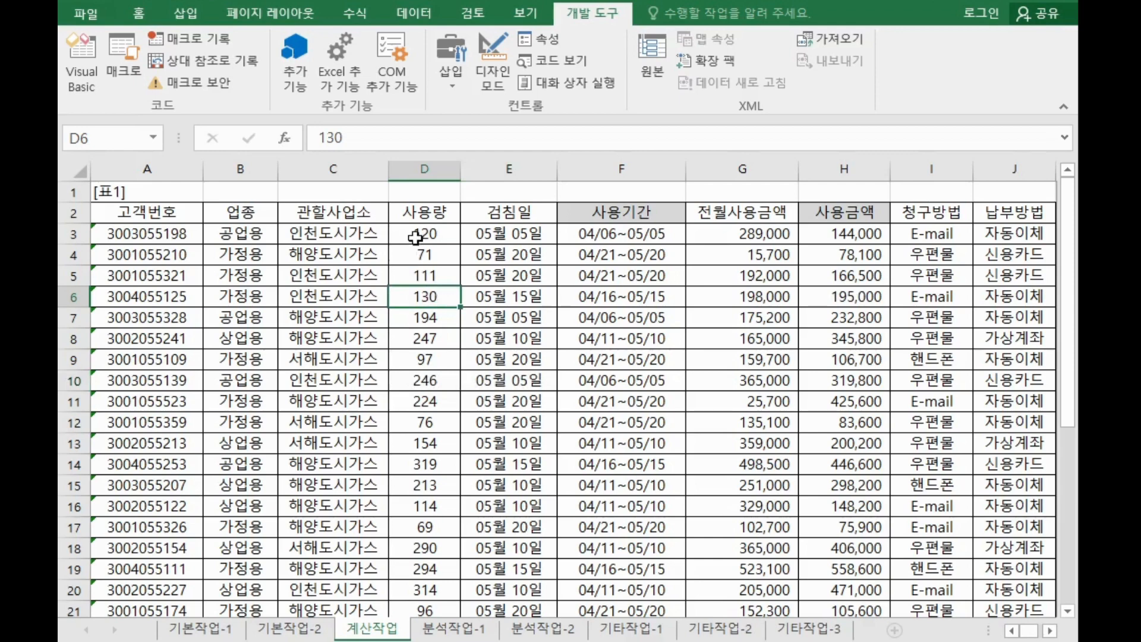
Step: Review the 사용량 values from D3 down, the MATCH formula in B31 and the 고객번호 range A3:A21
drag(416, 234, 418, 504)
scroll(418, 504, down, 6)
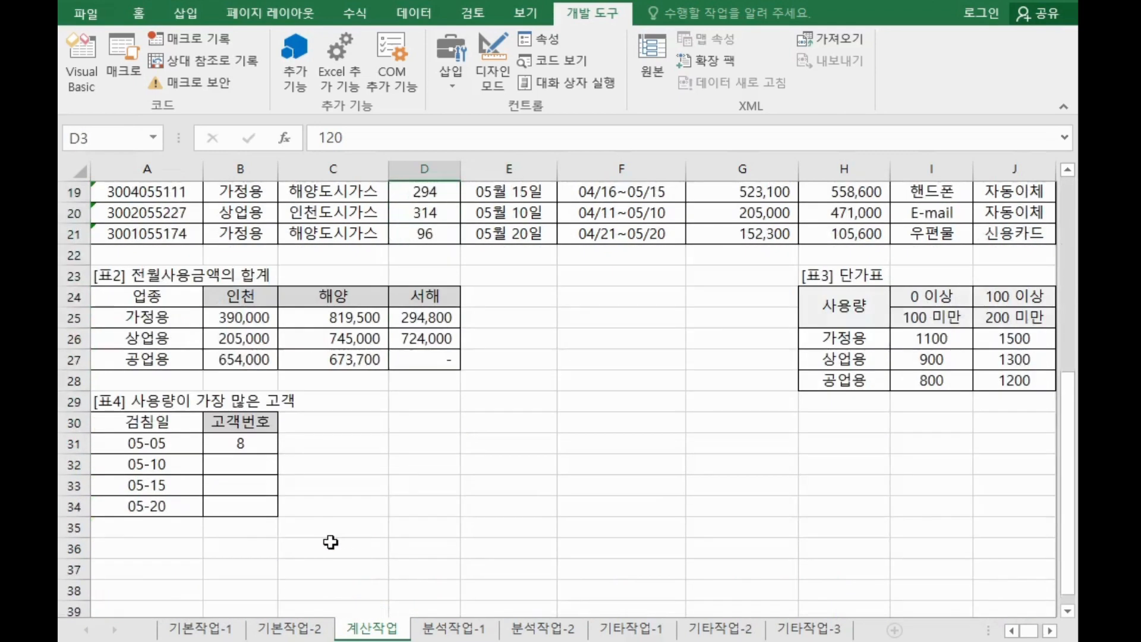
click(244, 448)
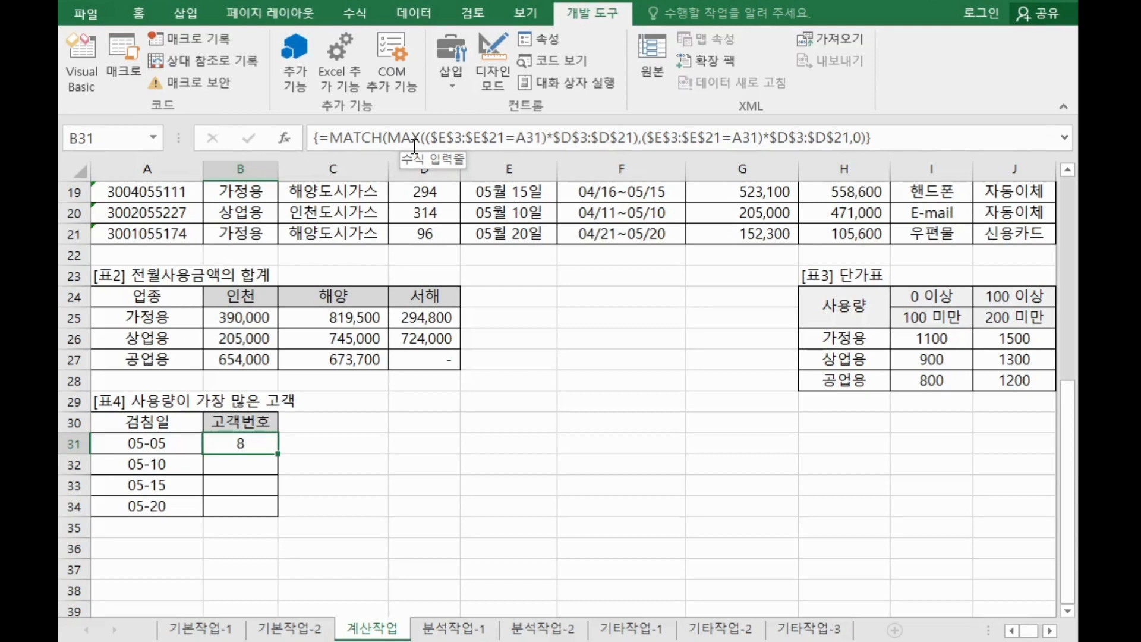
scroll(173, 315, up, 6)
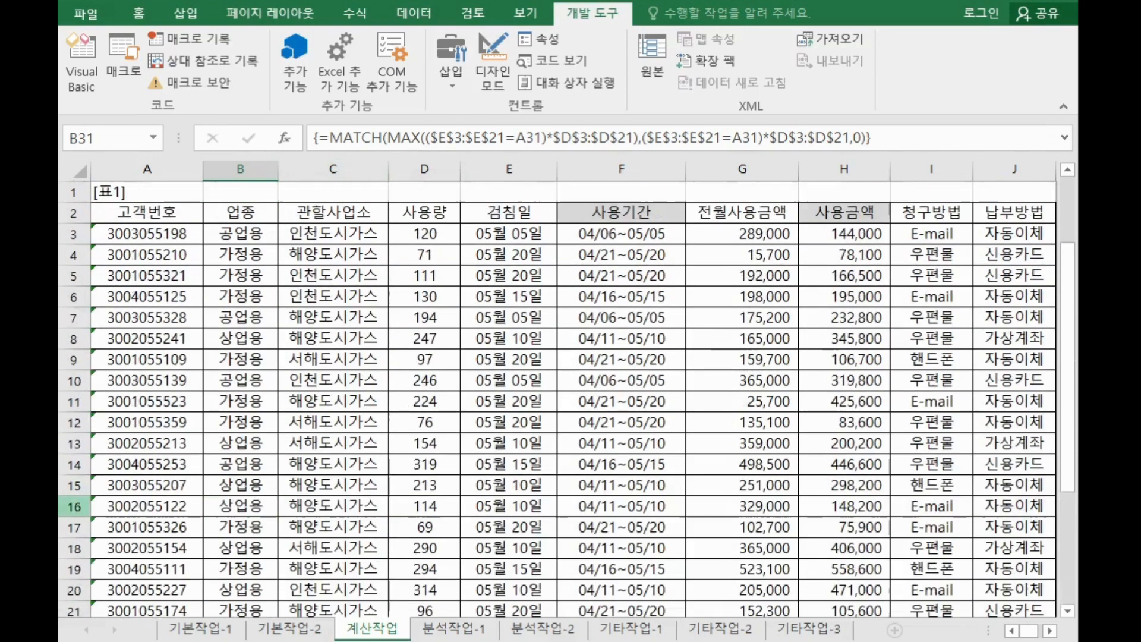
drag(155, 231, 148, 570)
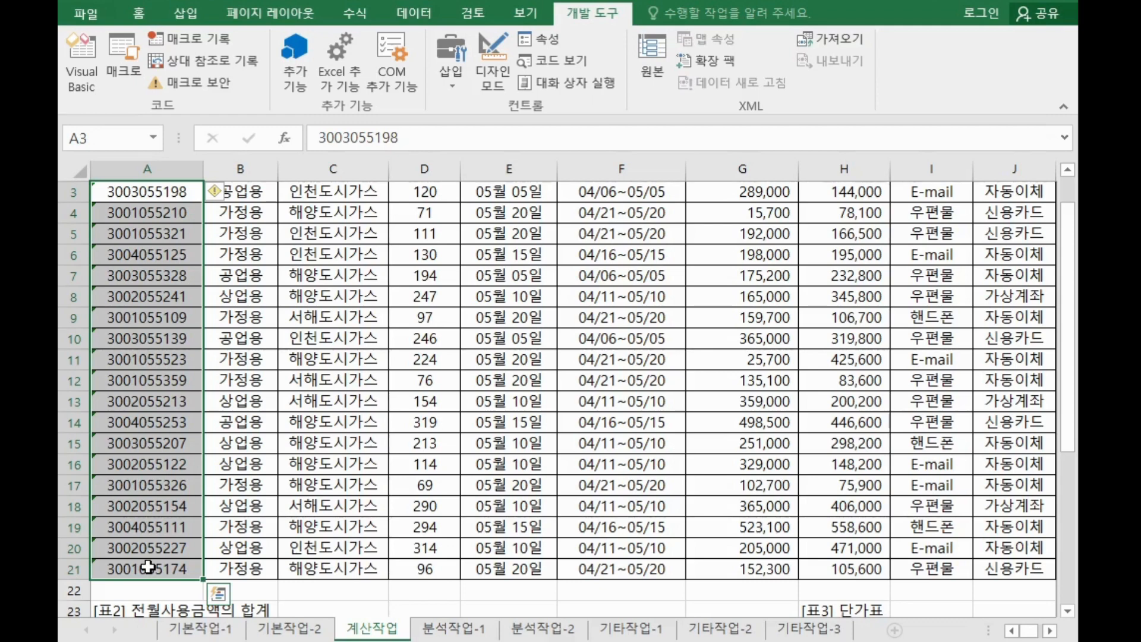
scroll(147, 567, down, 3)
scroll(244, 559, down, 3)
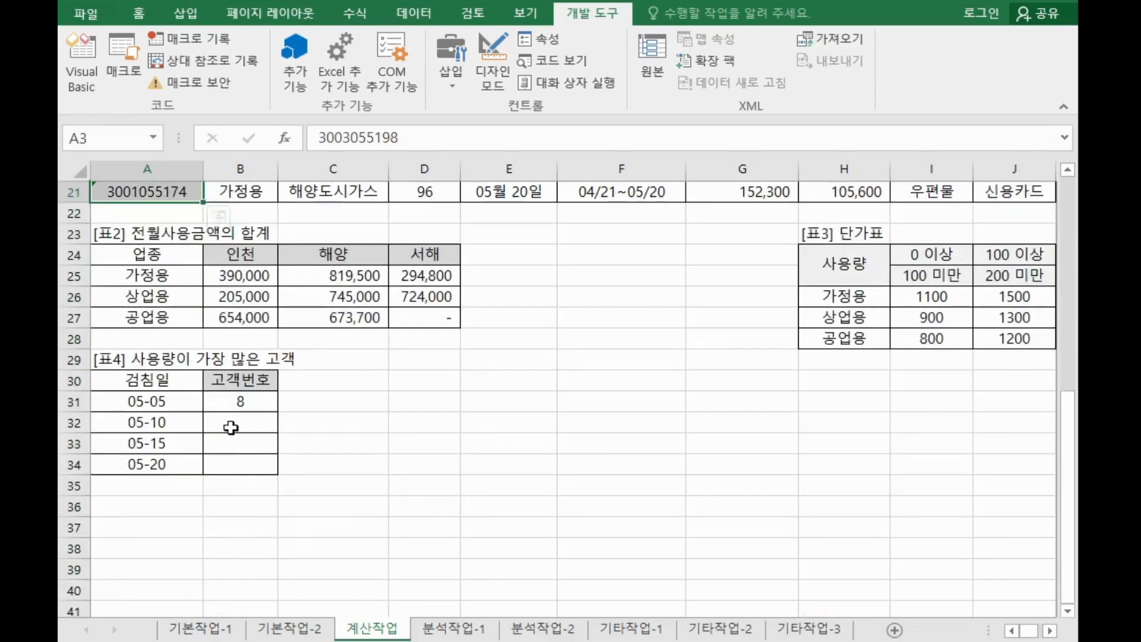
Step: Wrap the MATCH formula in B31 in an INDEX function and open its arguments in the array,row_num,column_num form
click(244, 405)
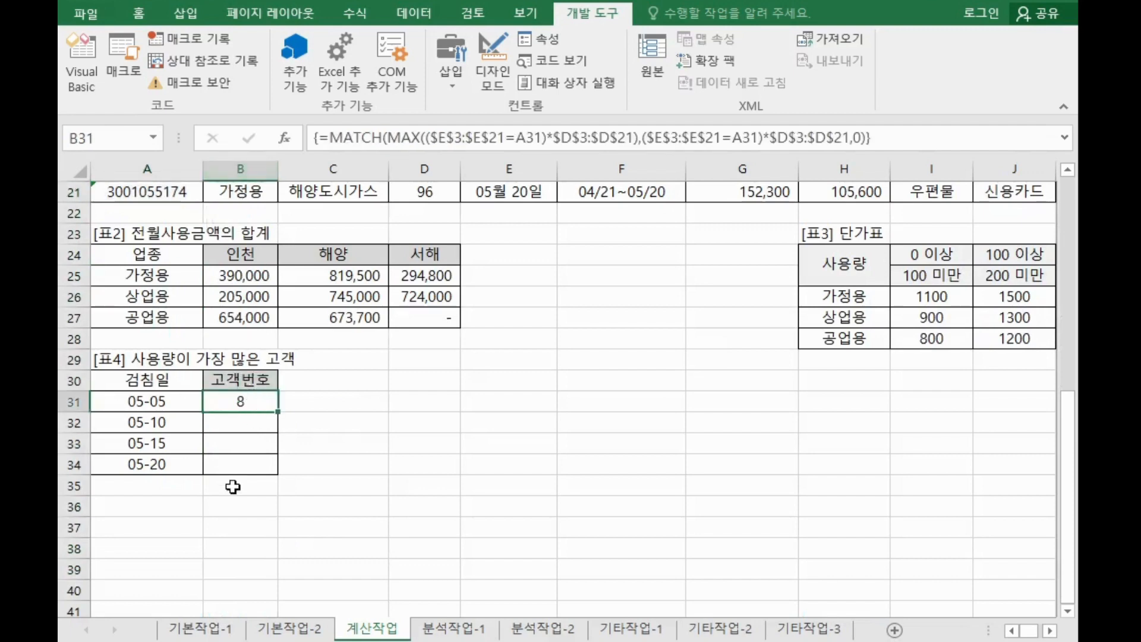
click(330, 142)
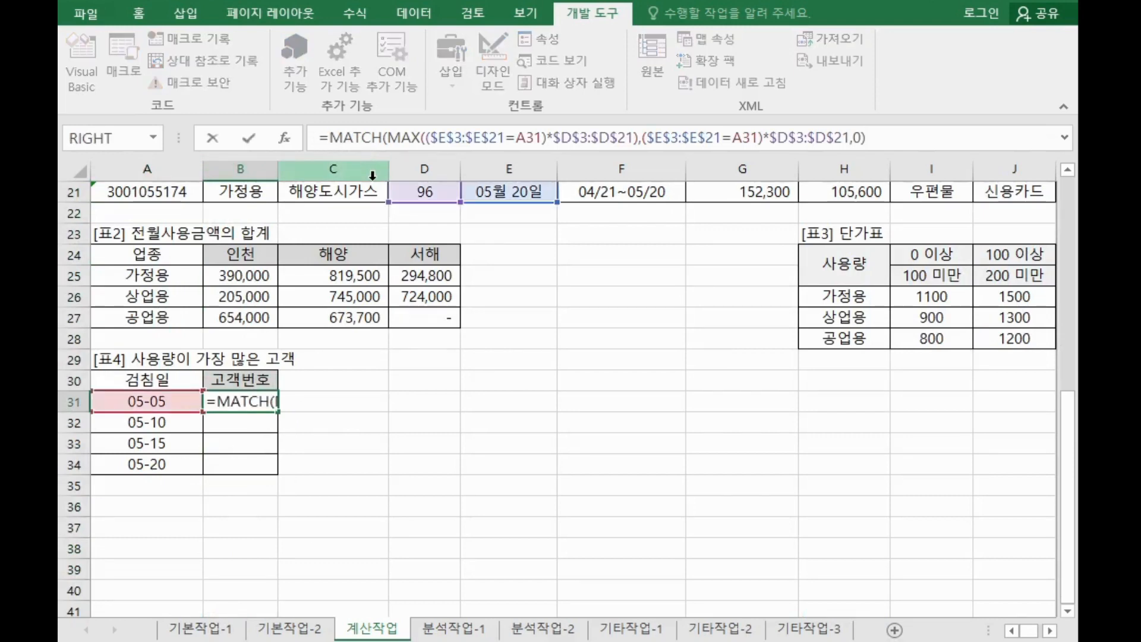
text(in)
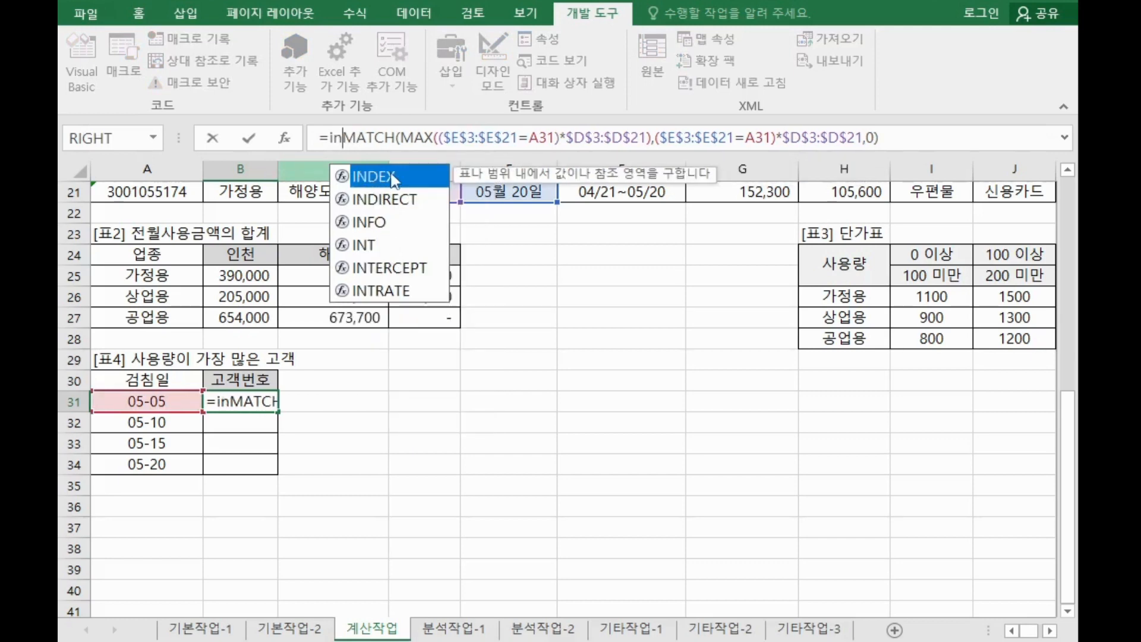
double_click(393, 177)
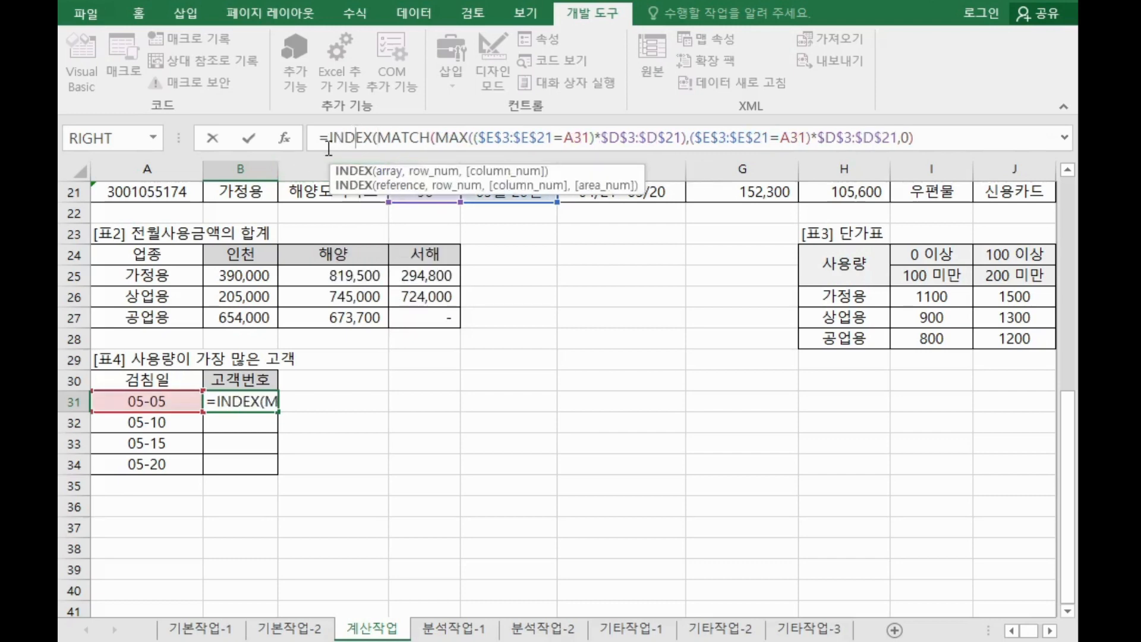
click(285, 138)
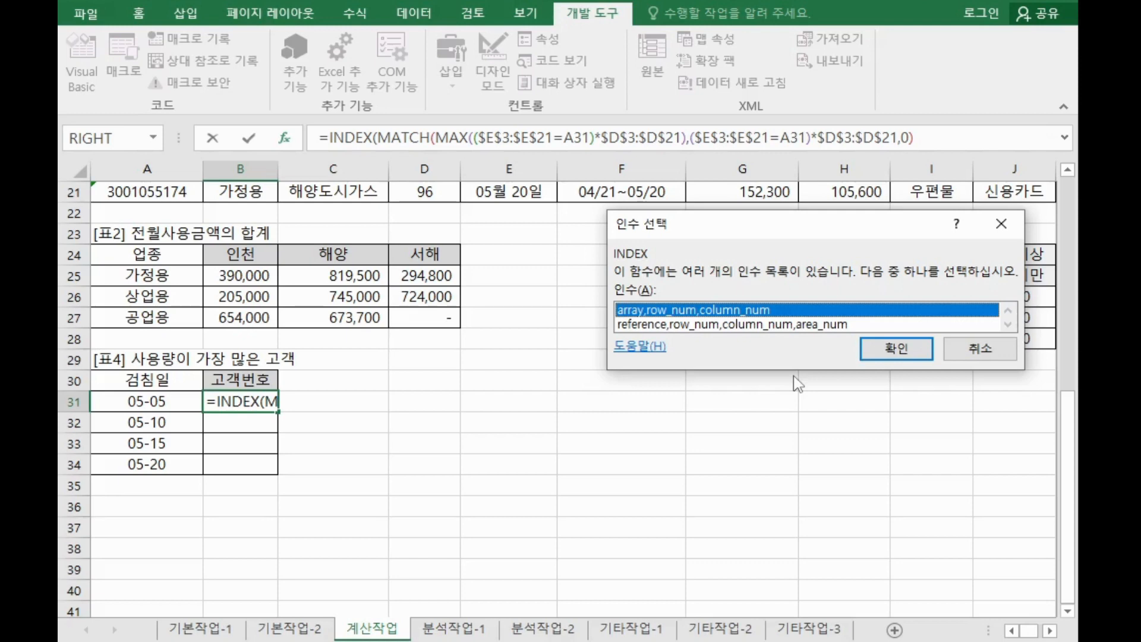
click(874, 349)
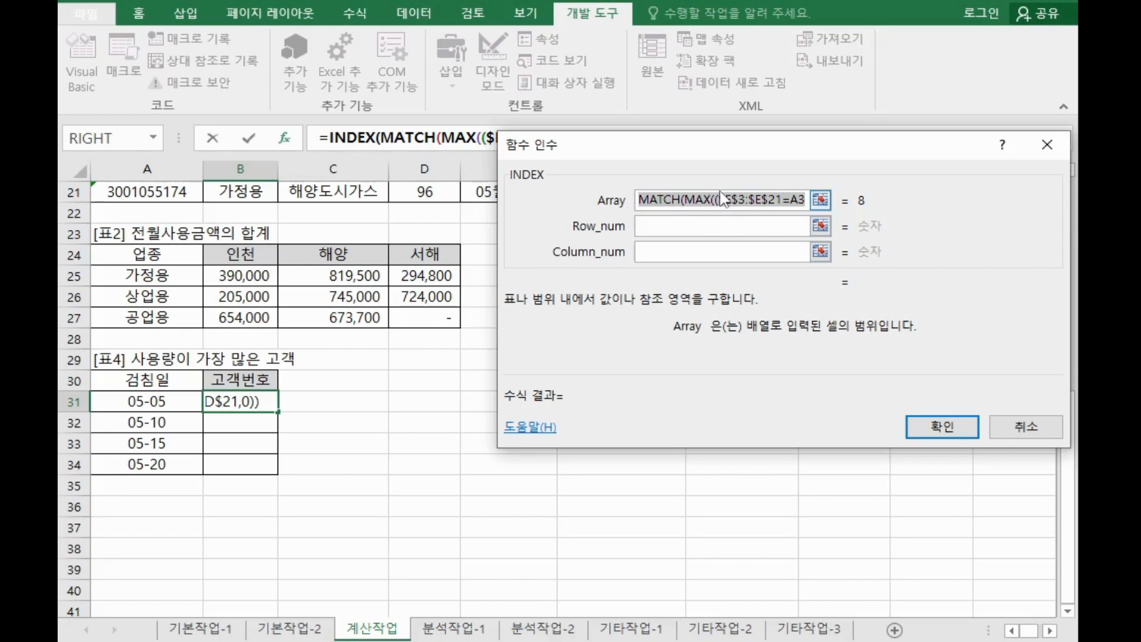
Step: Move the MATCH expression from INDEX's Array argument to Row_num and set Column_num to 1
key(Delete)
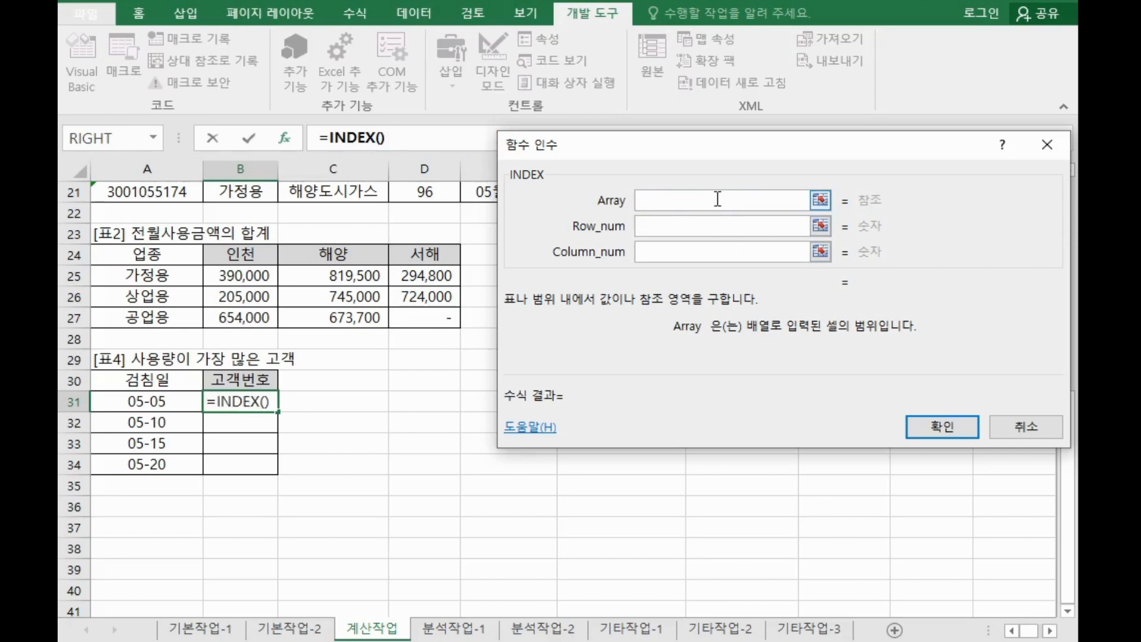
key(Tab)
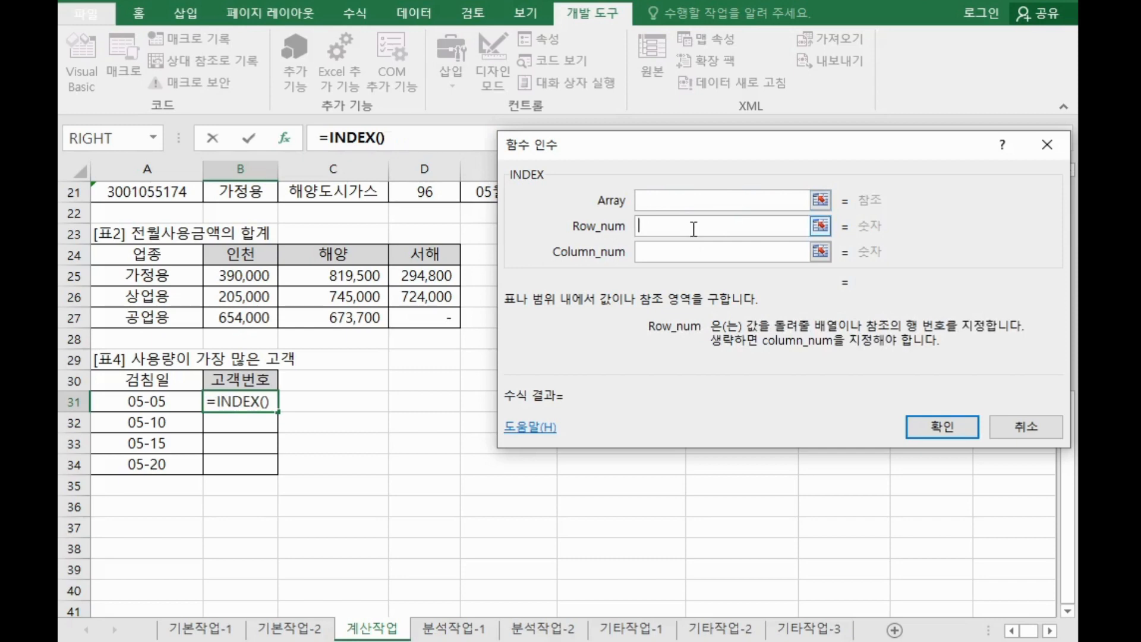
key(ctrl+v)
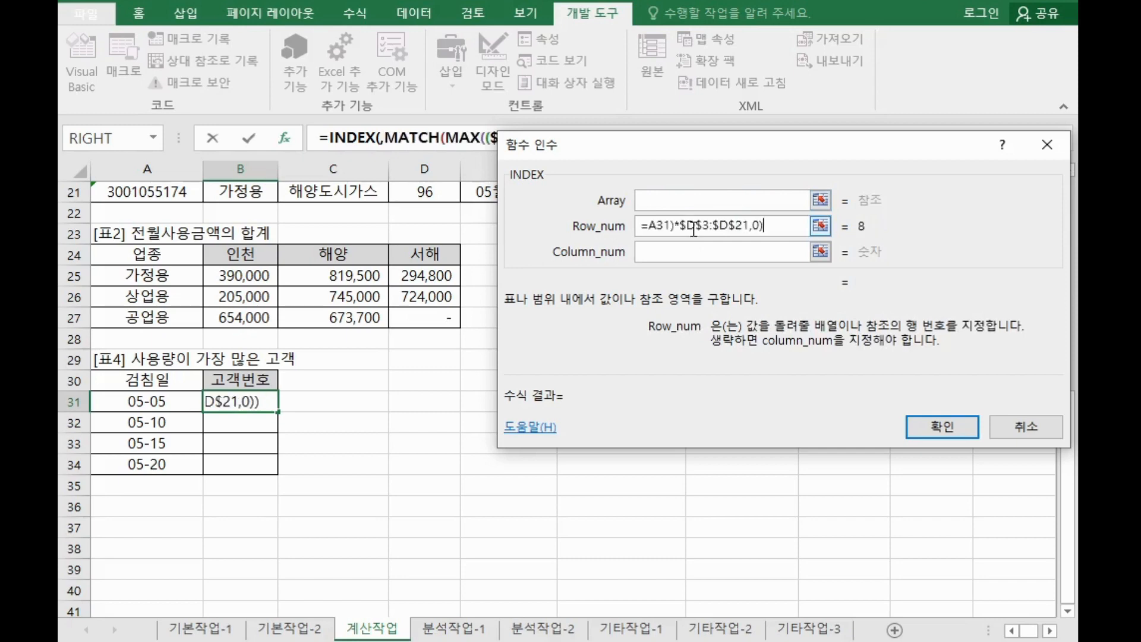
drag(693, 229, 516, 215)
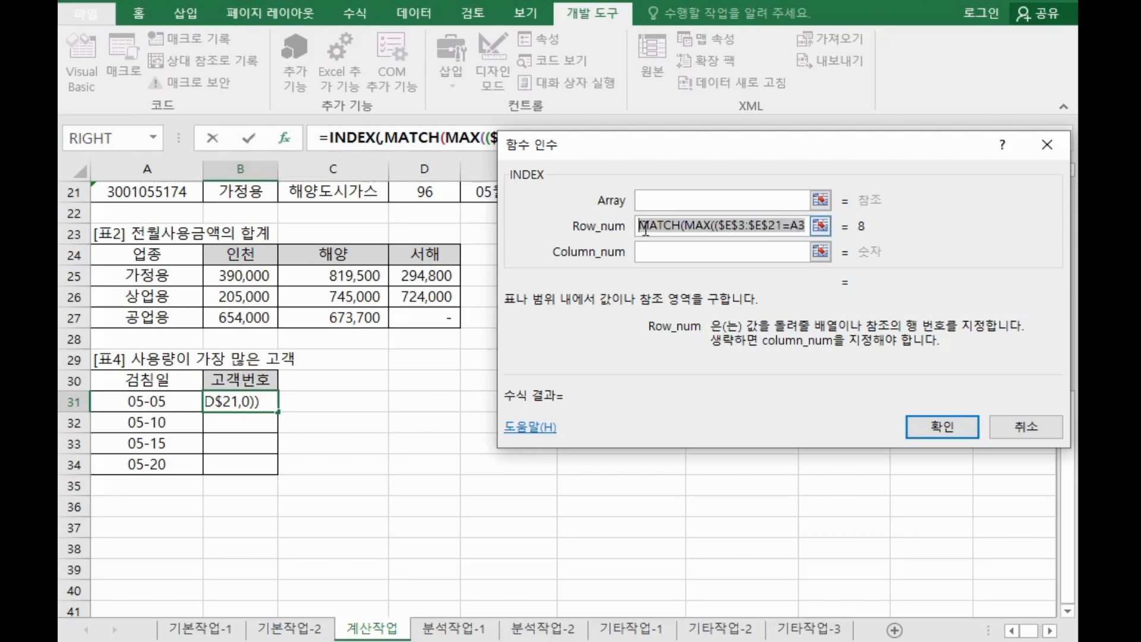
click(681, 257)
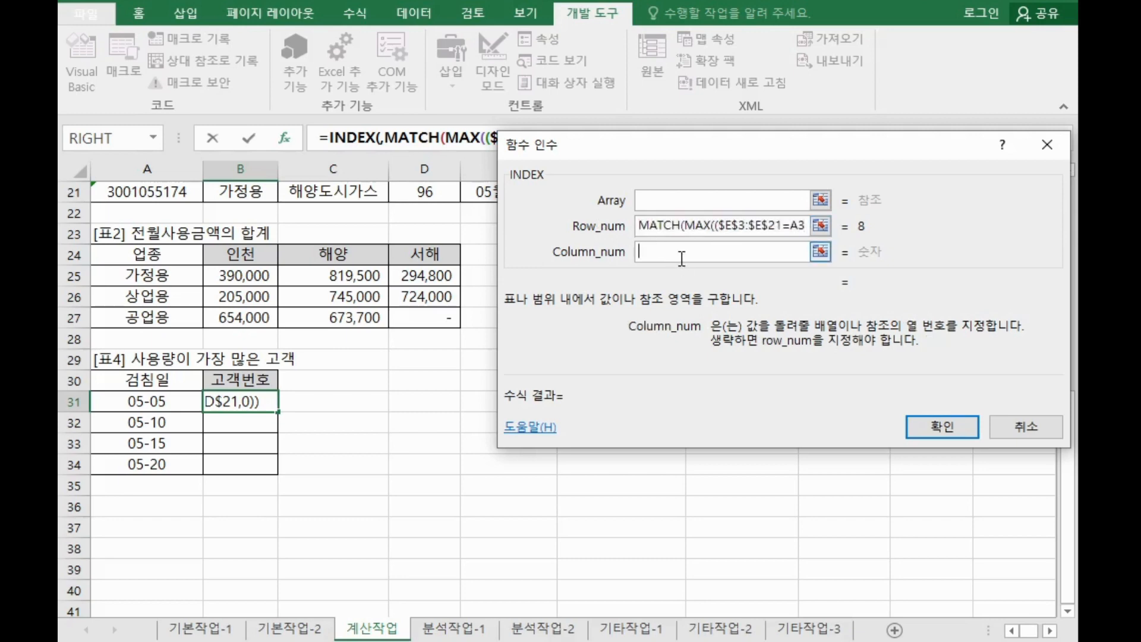
text(1)
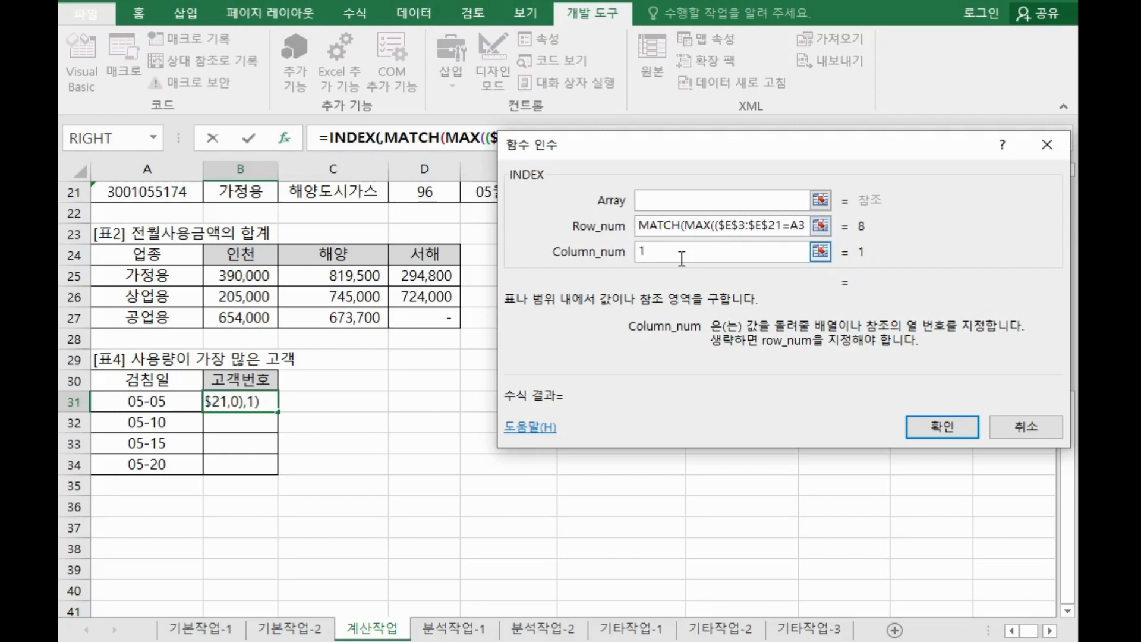
Step: Set INDEX's Array argument to the 고객번호 range $A$3:$A$21 and enter B31 as an array formula
click(678, 199)
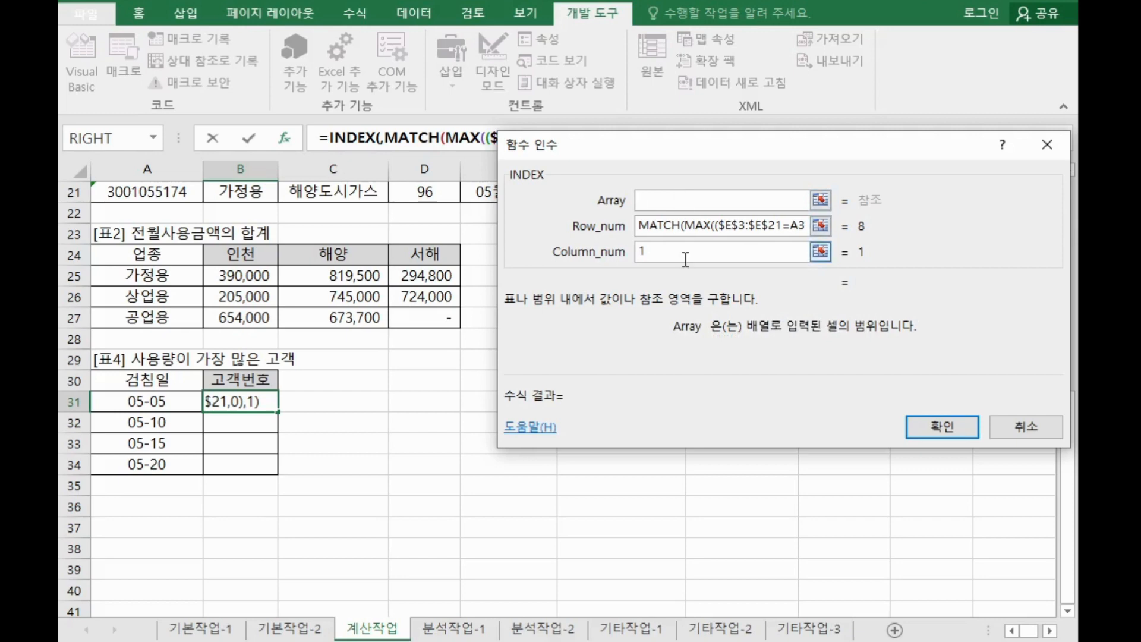
scroll(344, 243, up, 7)
drag(179, 235, 167, 569)
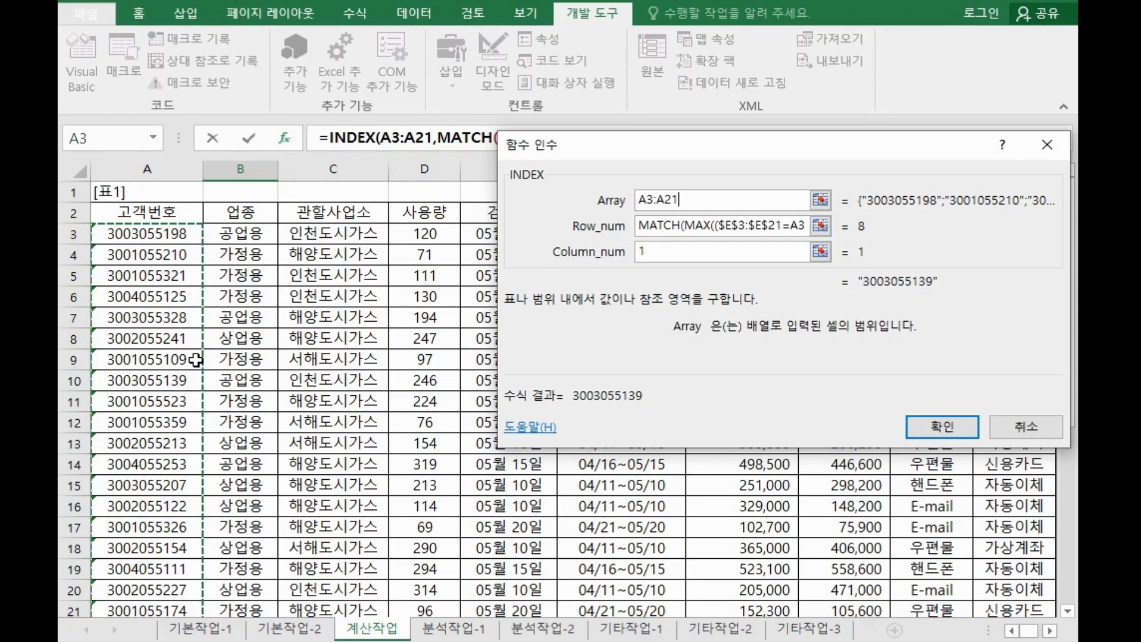
key(F4)
scroll(196, 360, down, 7)
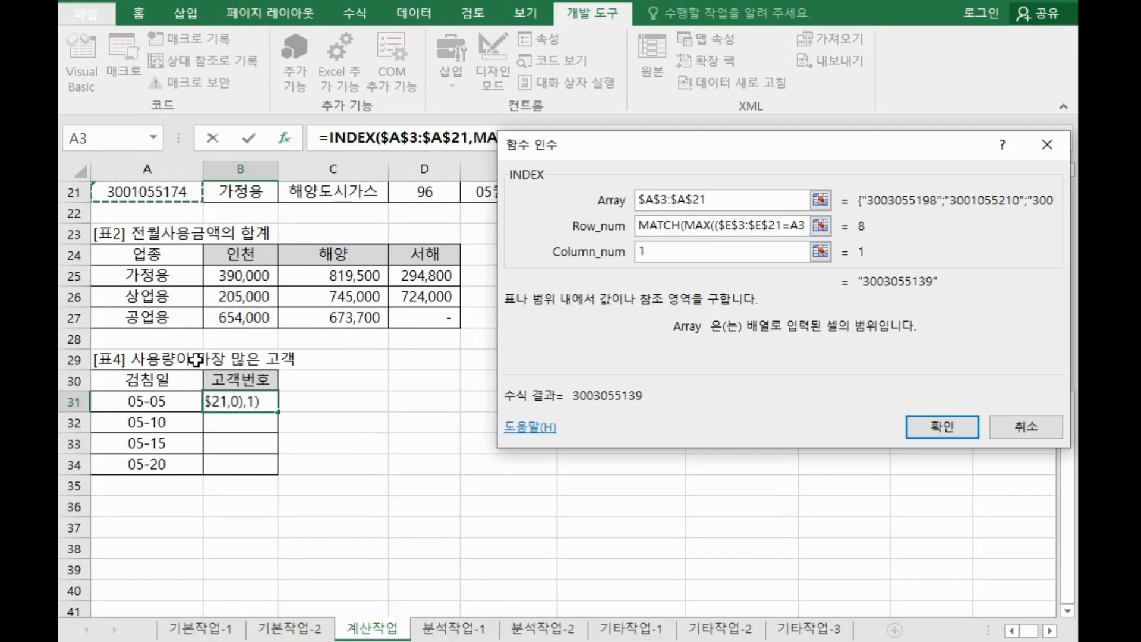
key(ctrl+shift+Return)
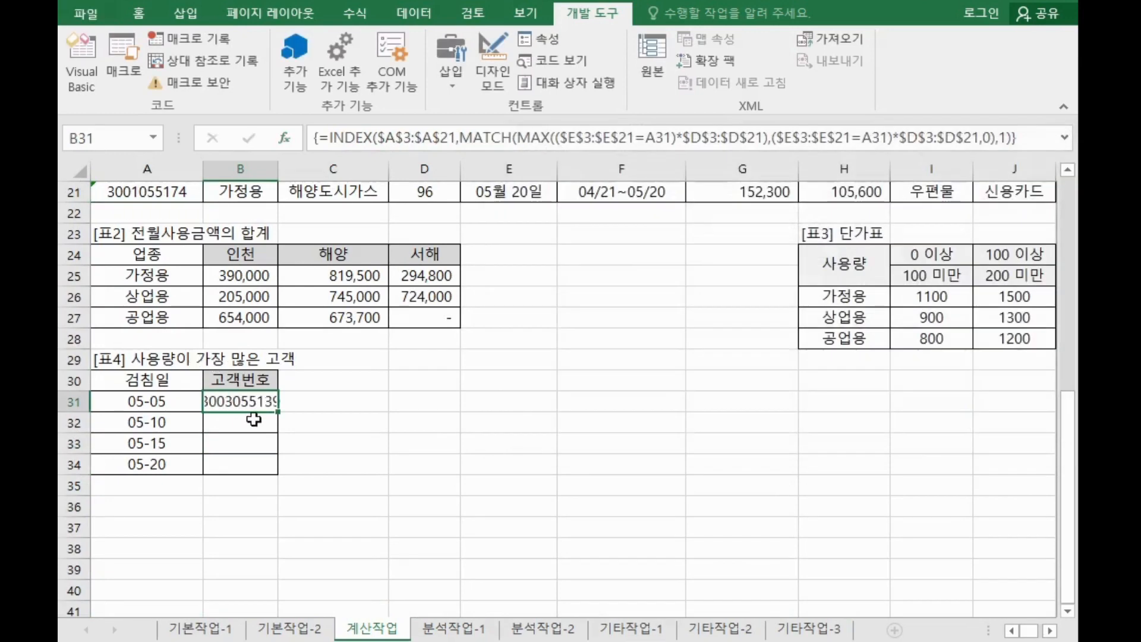
Step: Fill the B31 array formula down through B34 and autofit the width of column B
drag(278, 412, 277, 472)
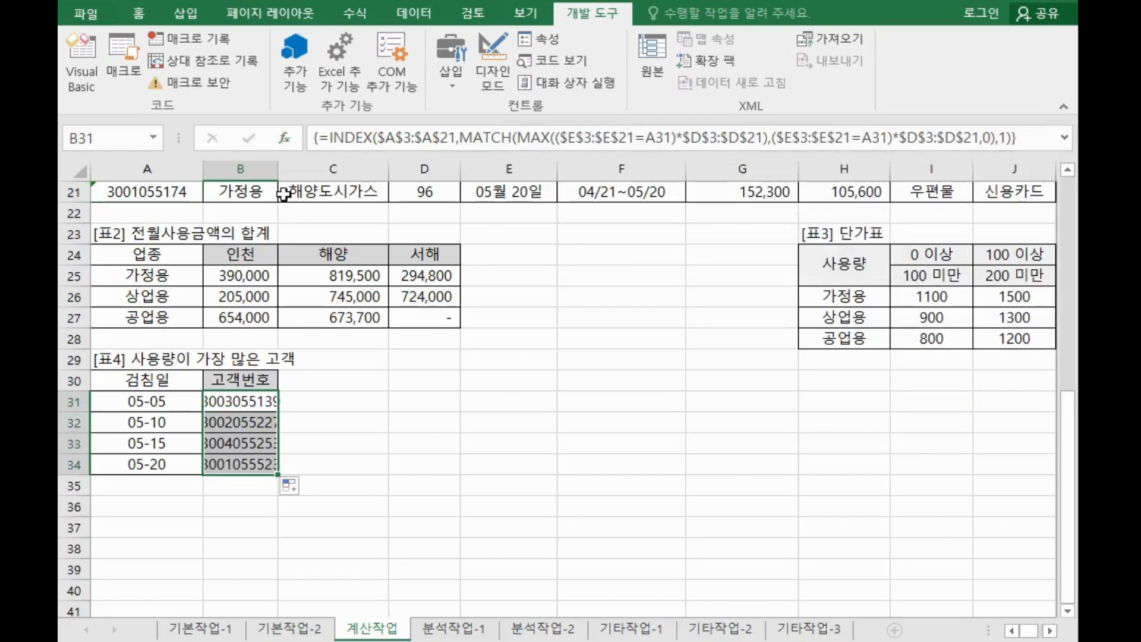
double_click(279, 169)
click(483, 357)
Step: Switch to the text editor notes to examine the complete INDEX formula for 표4
key(alt+Tab)
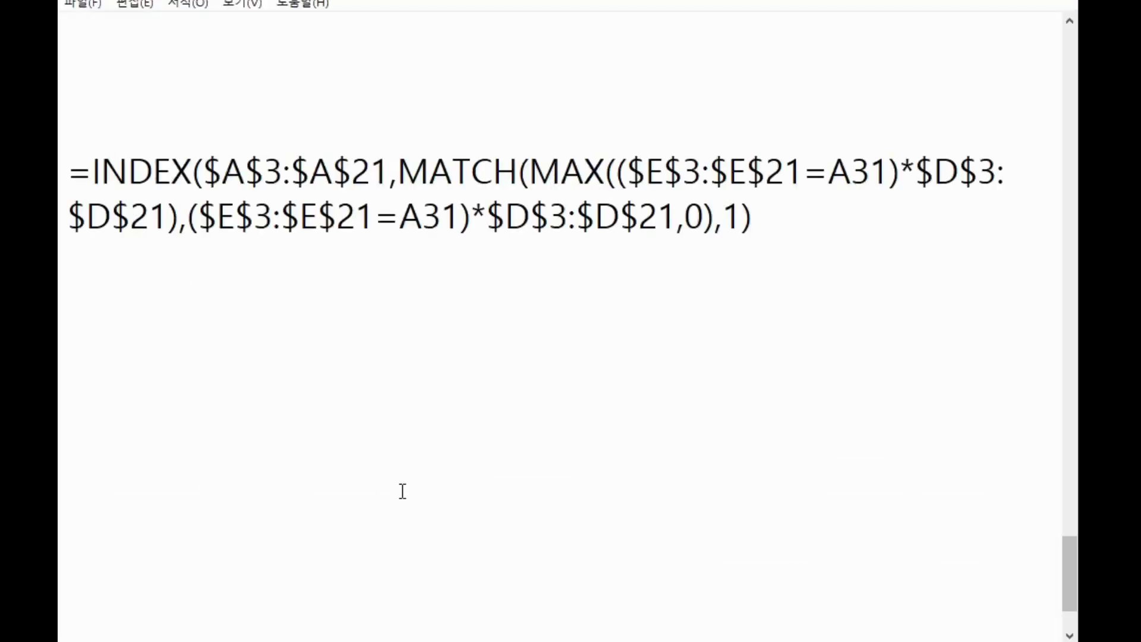